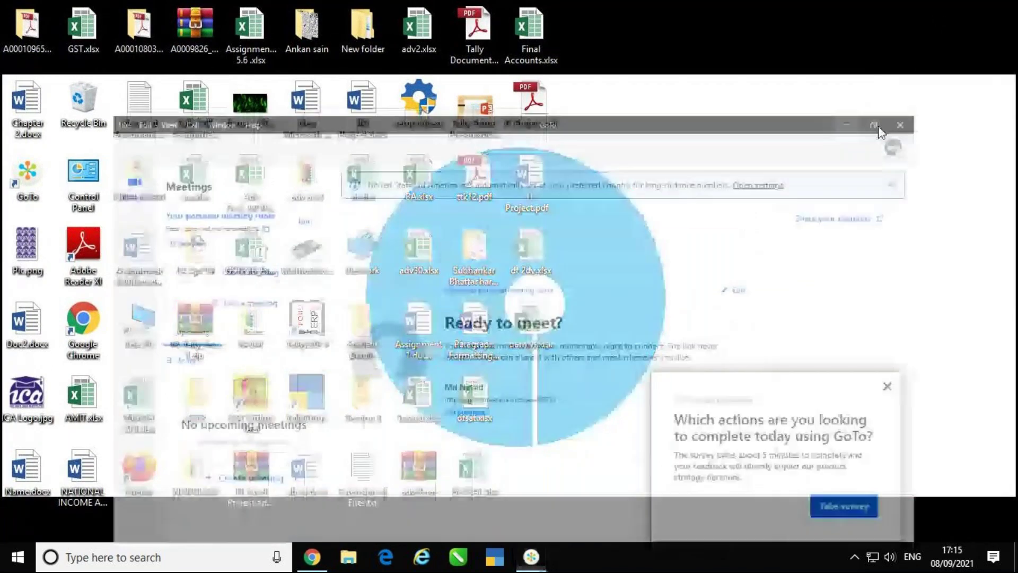
Step: Refresh the desktop four times from its right-click menu
right_click(774, 149)
left_click(790, 192)
right_click(775, 156)
left_click(779, 170)
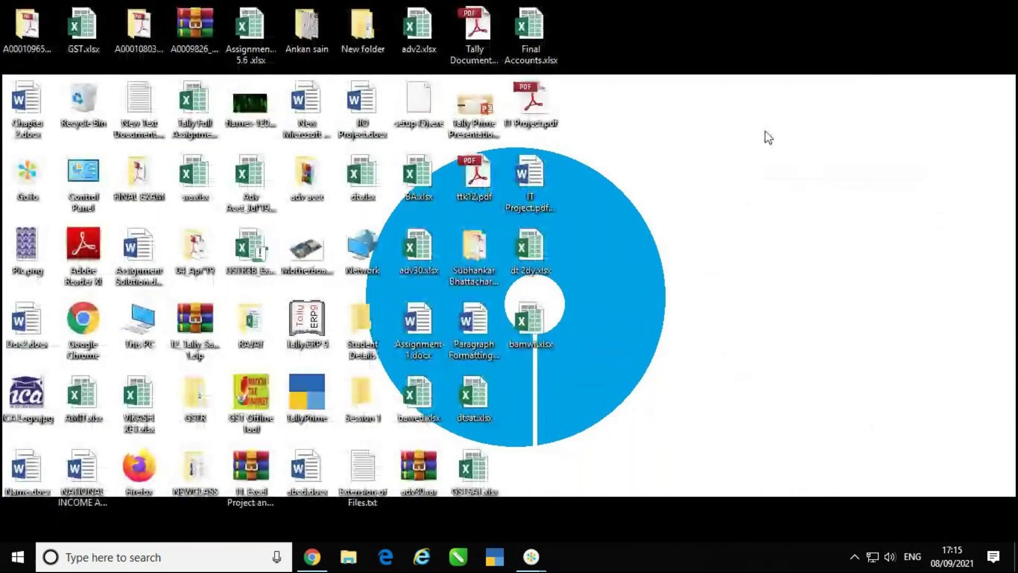
right_click(768, 136)
left_click(779, 166)
right_click(773, 130)
left_click(782, 148)
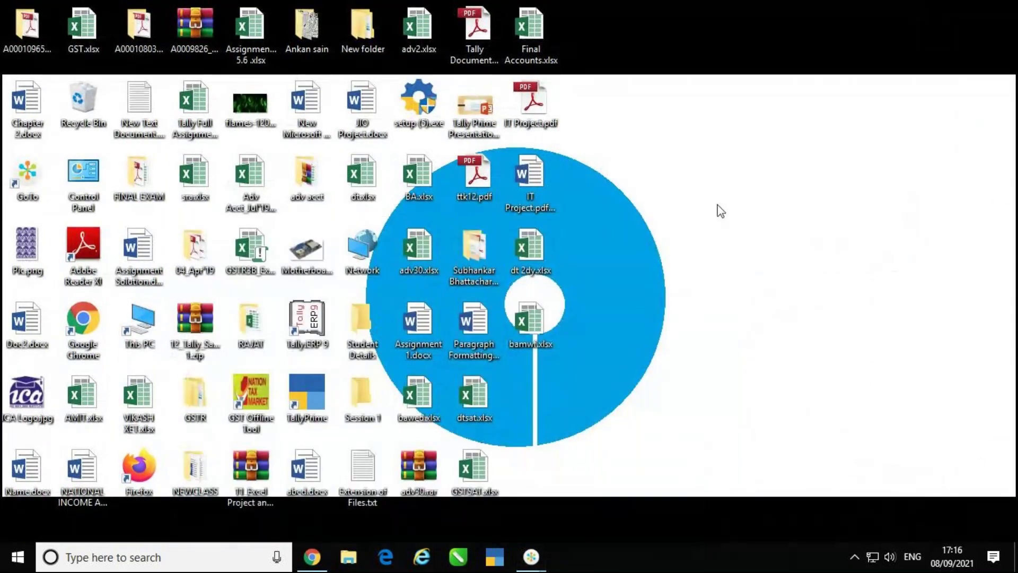
Step: Refresh the desktop four more times and bring up the Run prompt
right_click(694, 115)
left_click(700, 157)
right_click(692, 78)
left_click(705, 122)
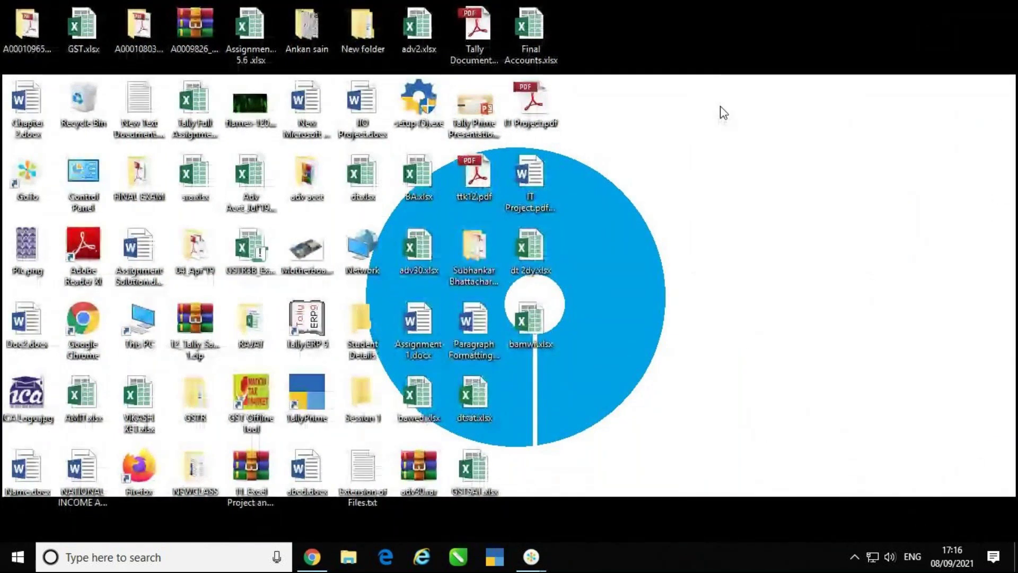
right_click(723, 112)
left_click(736, 148)
right_click(695, 101)
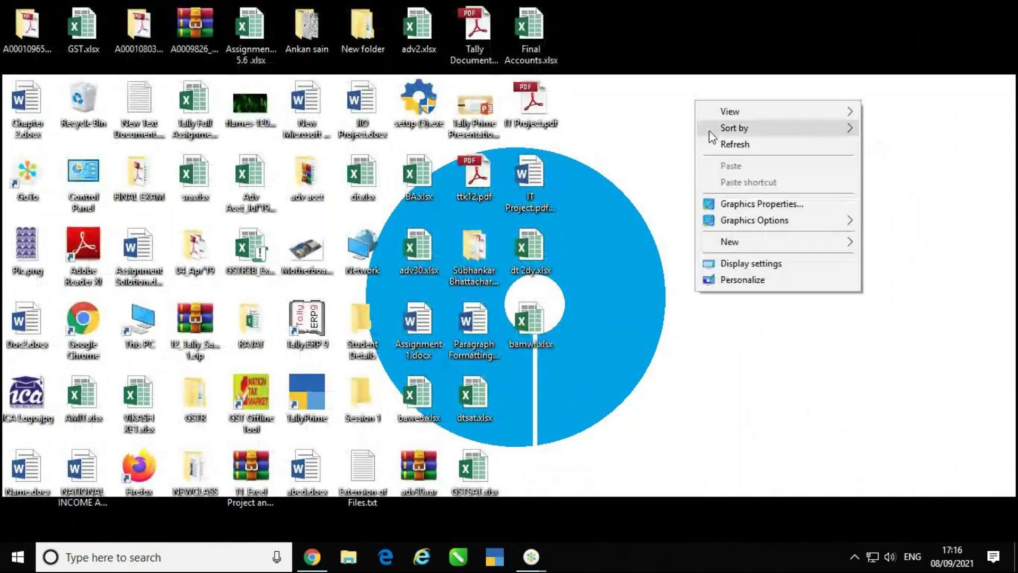
left_click(718, 144)
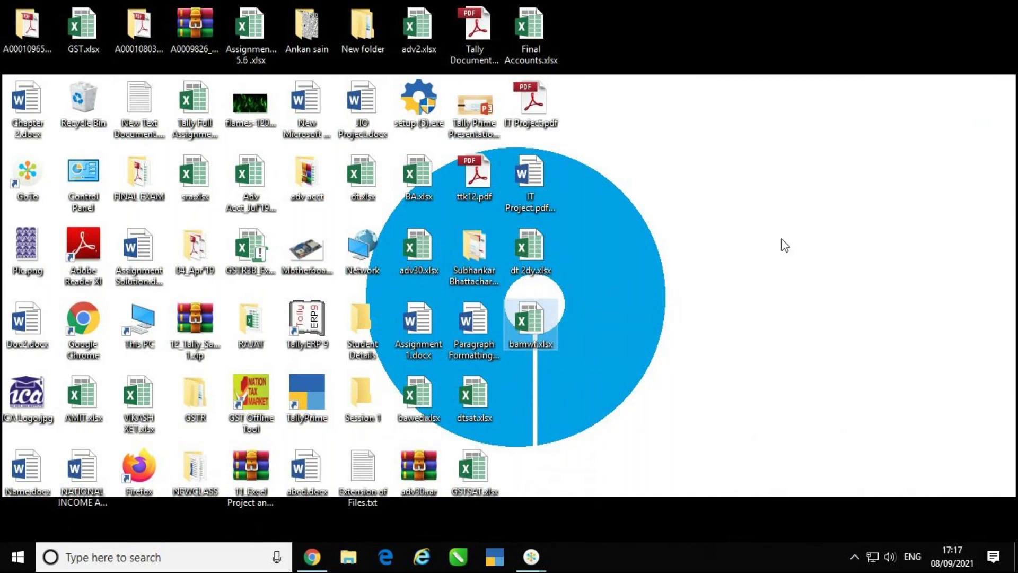
key("super+r")
Step: Launch Excel through the startup warning and start a new blank workbook
key("Return")
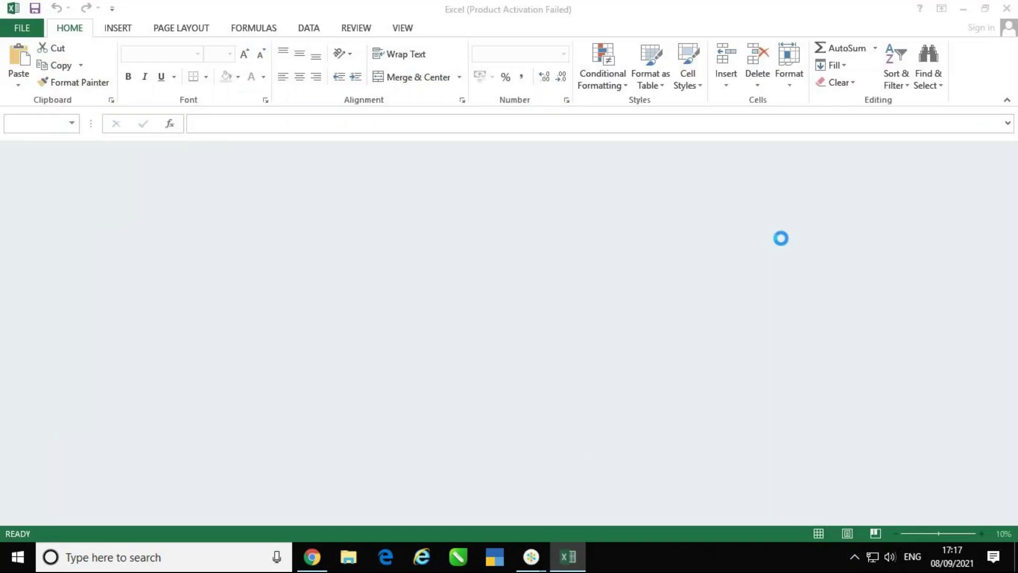
key("Return")
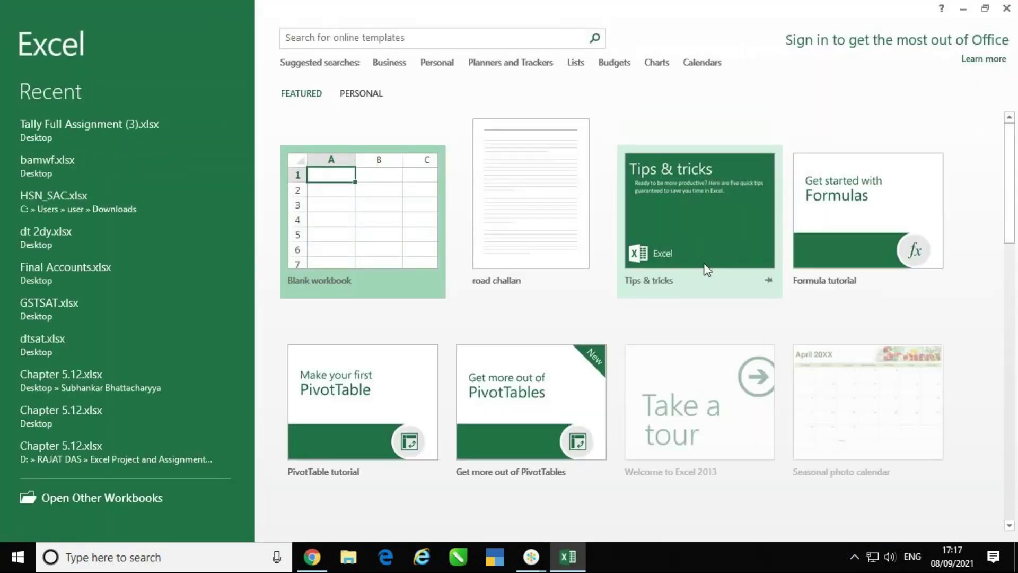
left_click(411, 241)
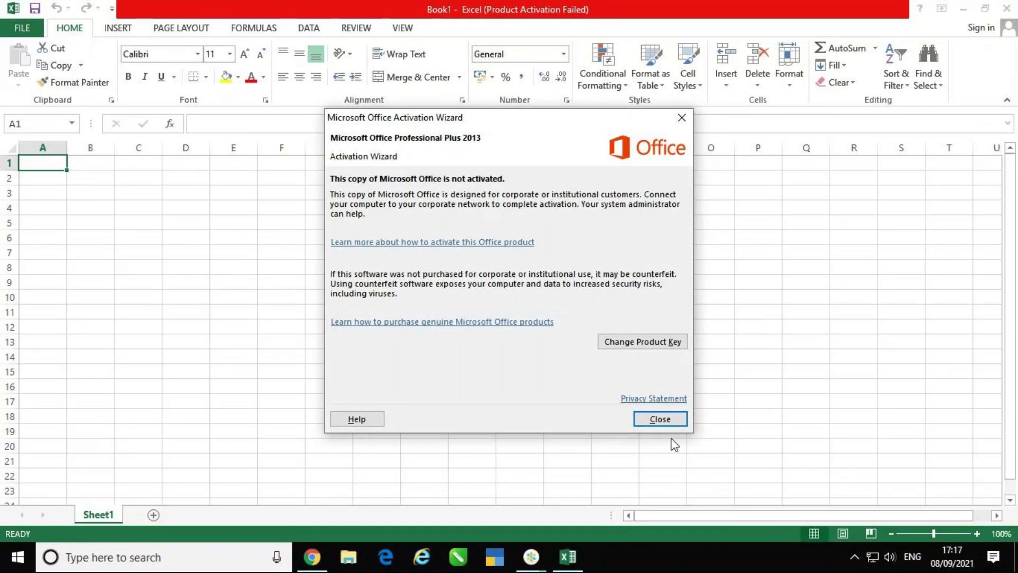
Step: Dismiss the activation notice and return to cell A1 of the empty sheet
left_click(662, 419)
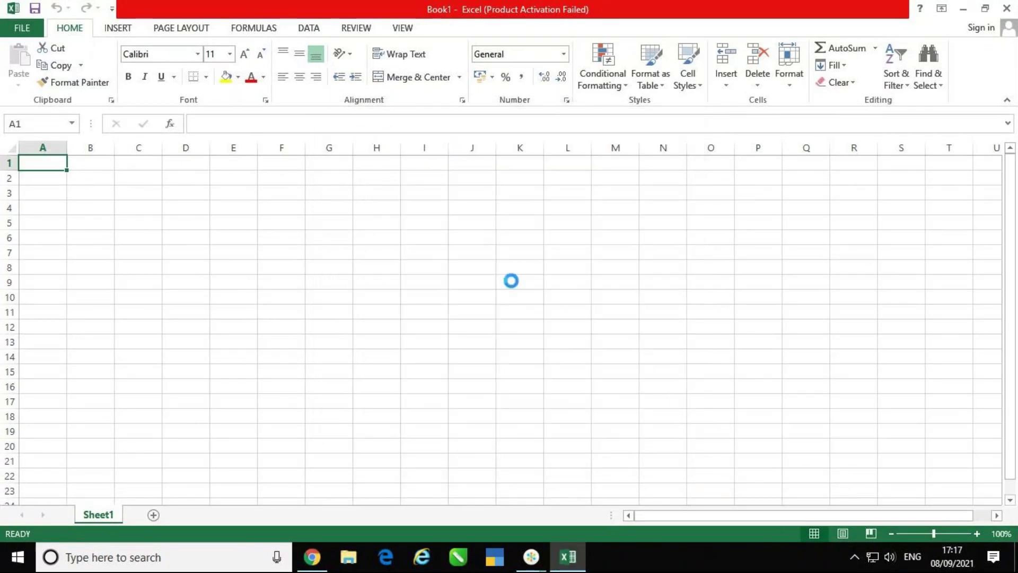
scroll(511, 280, "up", 6, "ctrl")
left_click(511, 279)
key("ctrl+Home")
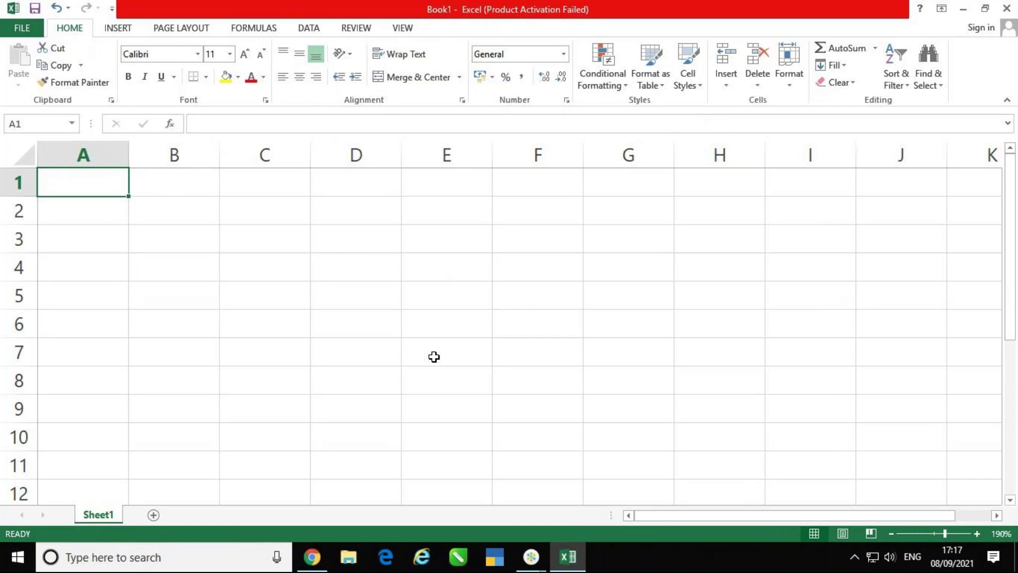
Step: Enter the headings 'First Name' in A1 and 'Last Name' in B1
key("Down")
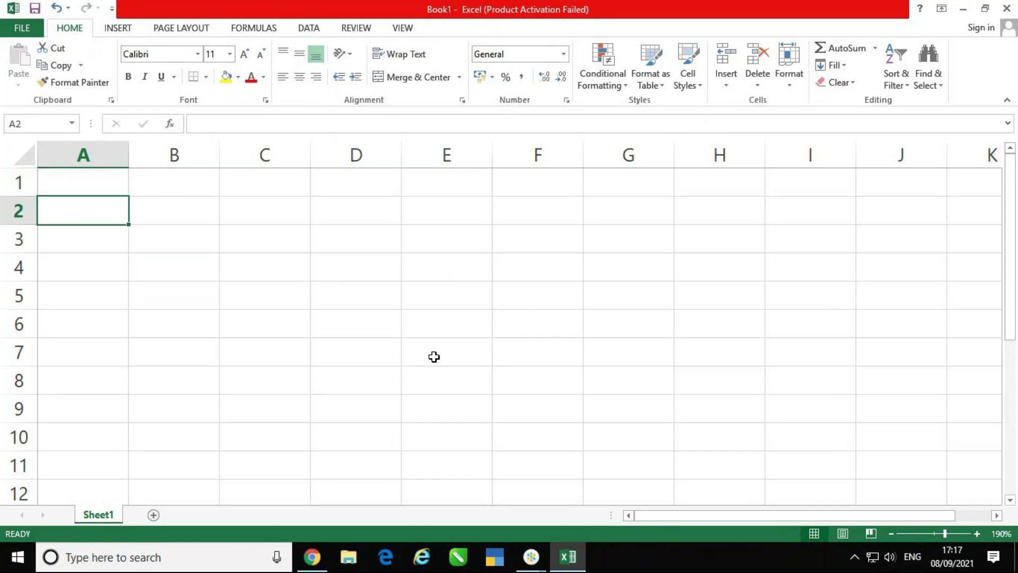
key("Up")
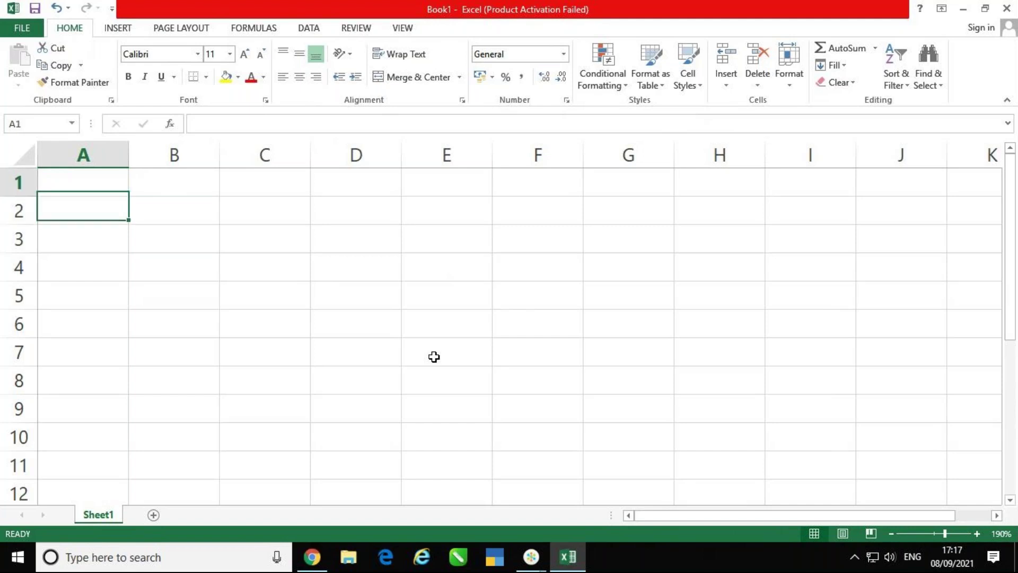
type("First Name")
key("Tab")
type("Last Name")
key("Return")
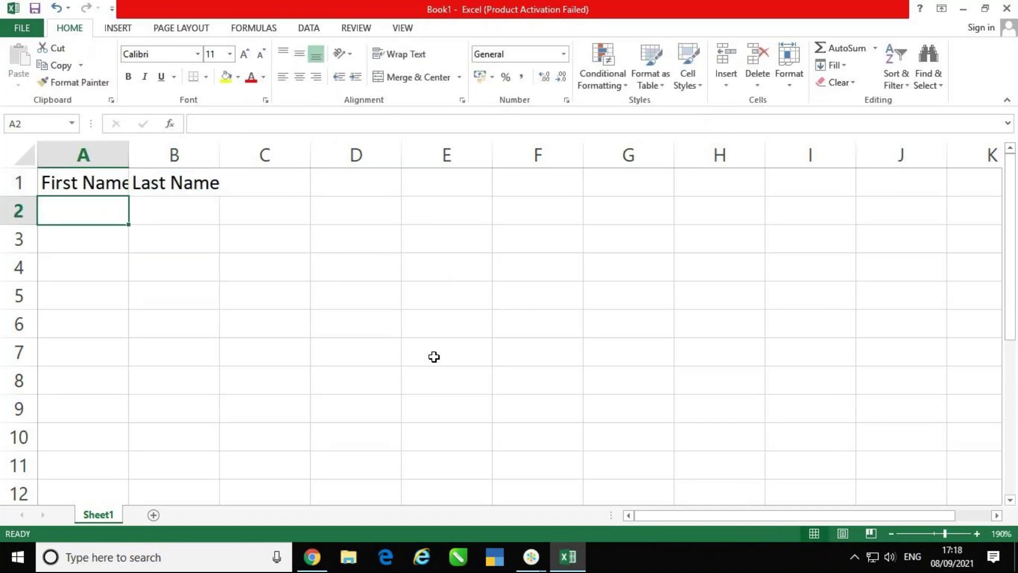
Step: Enter first and last names for three people in rows 2–4
key("Tab")
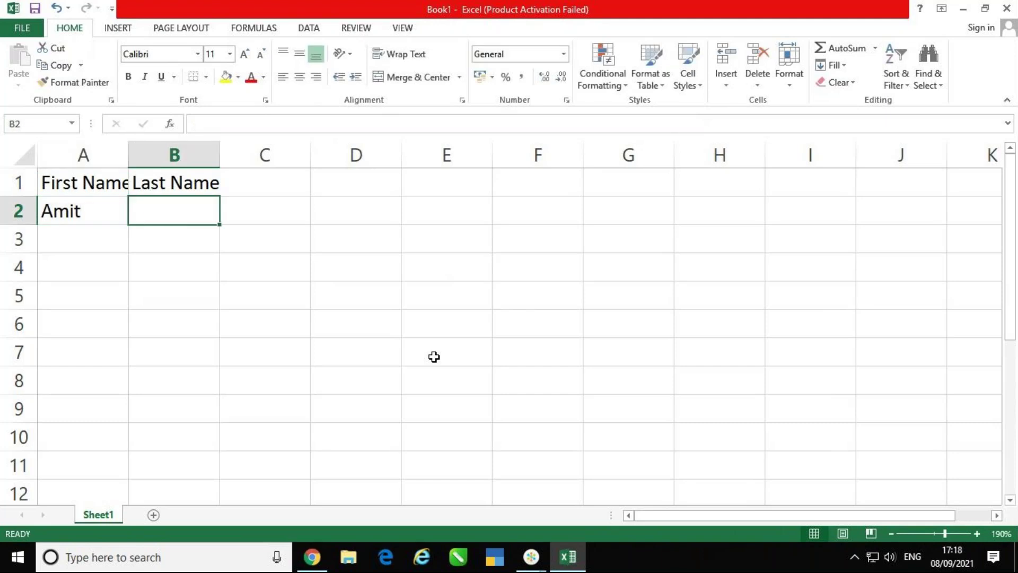
key("Return")
key("Tab")
key("Return")
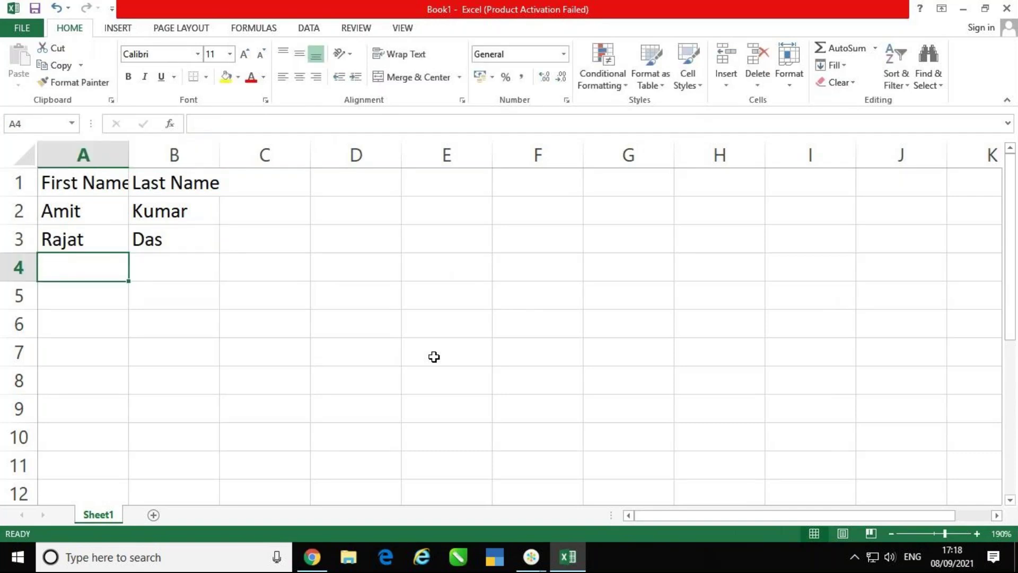
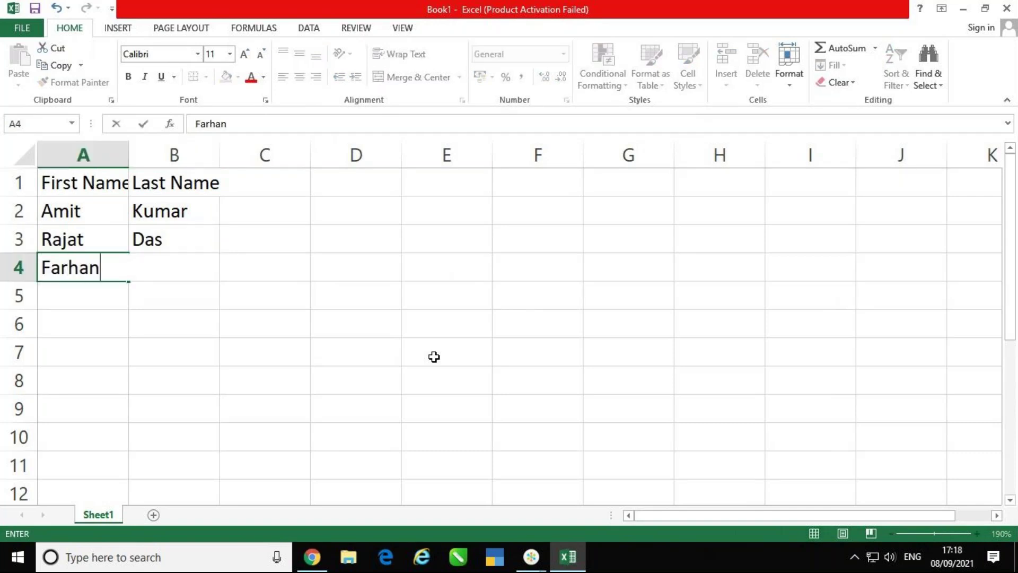
key("Tab")
key("Return")
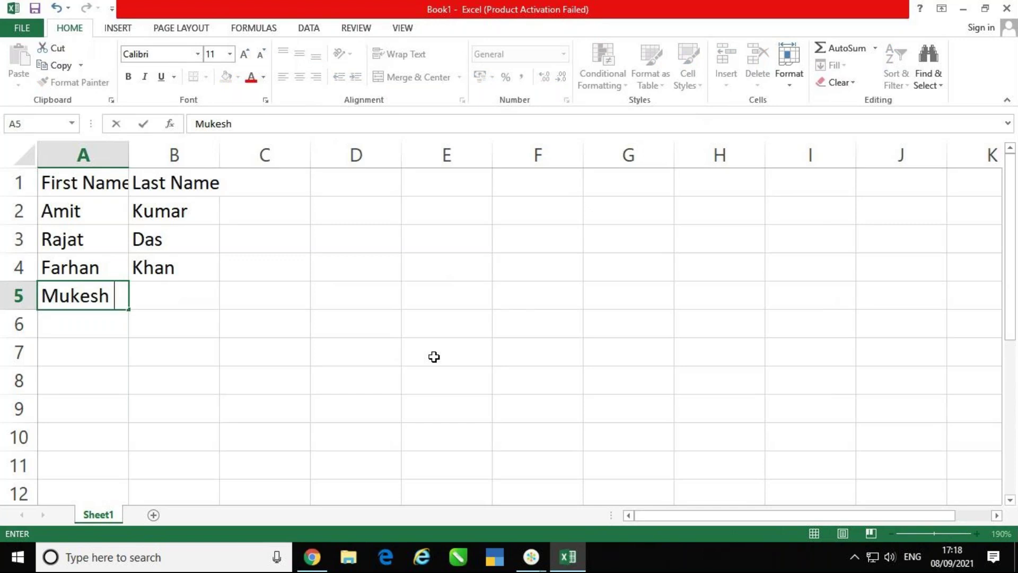
Step: Enter a fifth person's names in row 5 and a full name in A6
key("Tab")
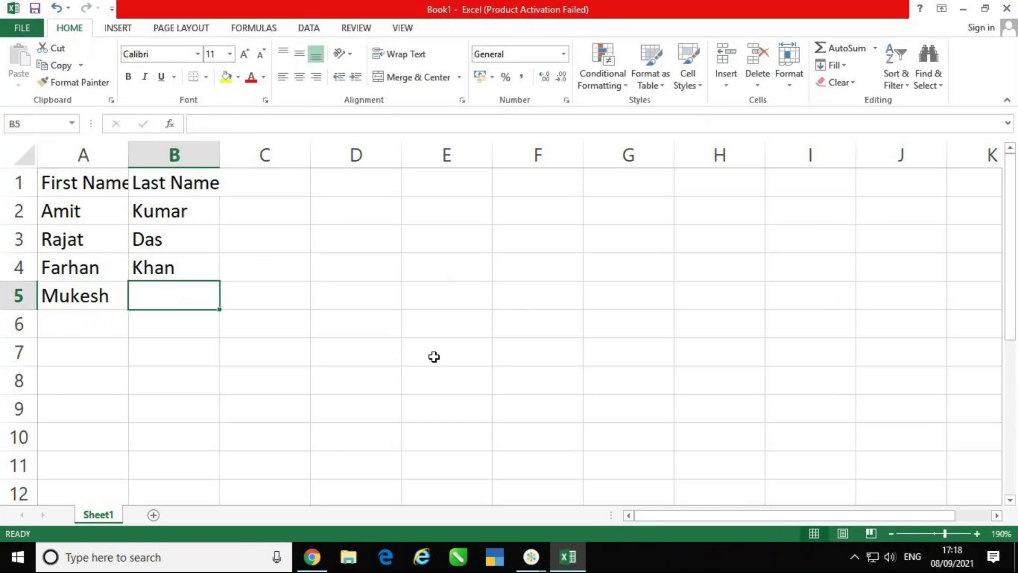
key("Return")
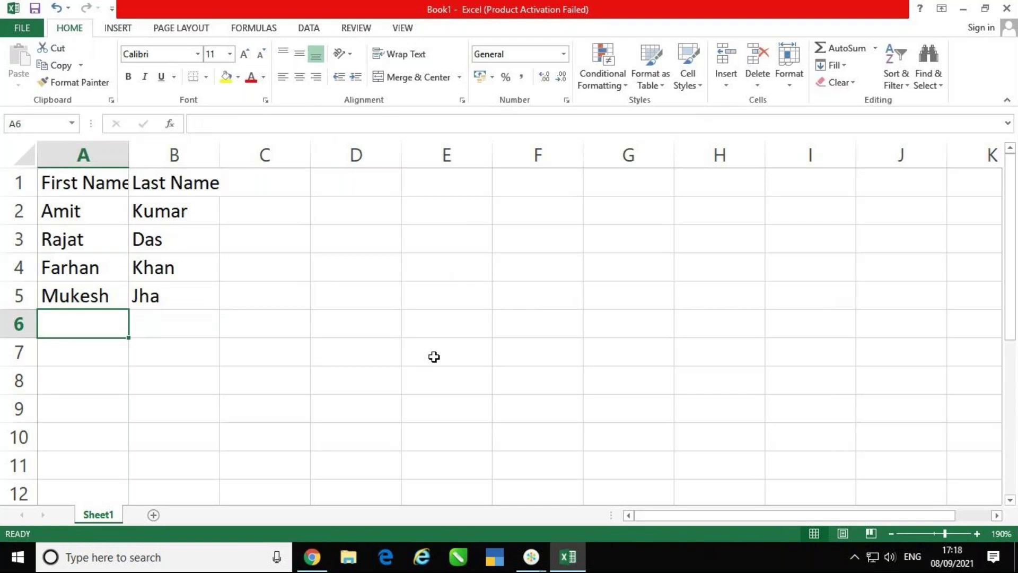
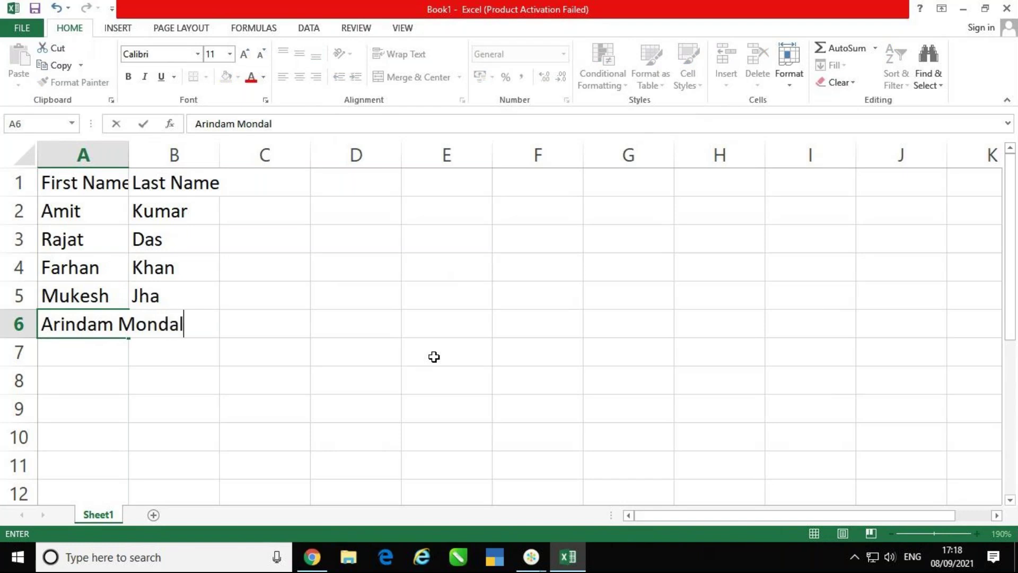
key("Return")
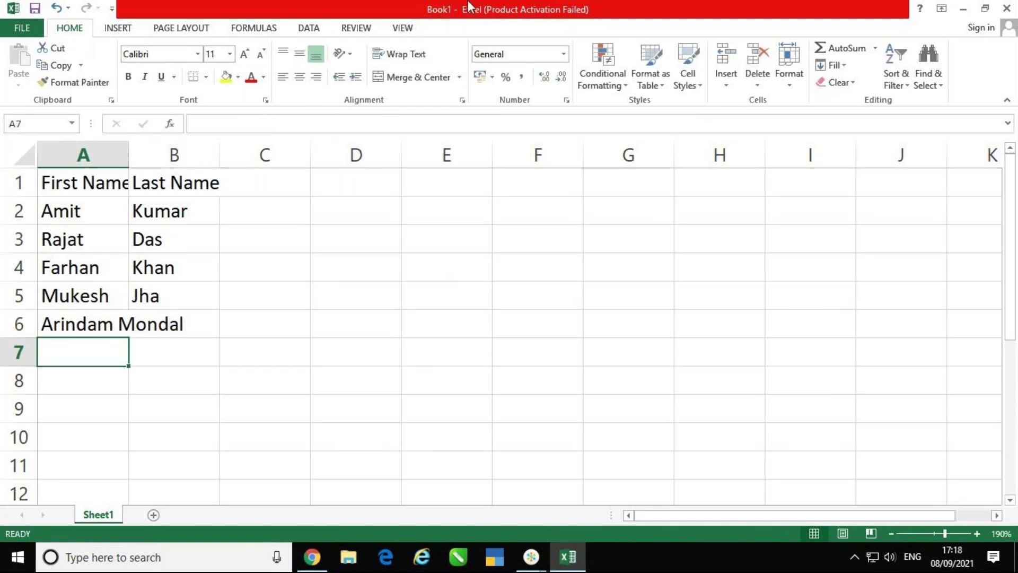
Step: Widen column A and split the A6 full name so its surname sits in B6
left_click_drag(128, 154, 194, 154)
left_click(177, 320)
double_click(181, 321)
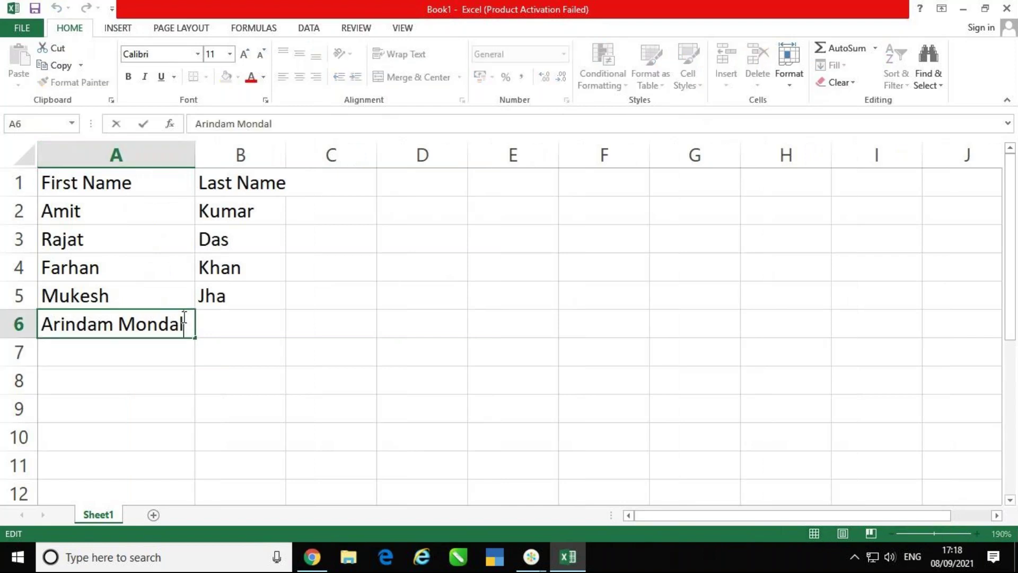
key("BackSpace")
key("BackSpace")
key("BackSpace")
key("BackSpace")
key("BackSpace")
key("BackSpace")
key("BackSpace")
key("Tab")
type("Mondal")
key("Return")
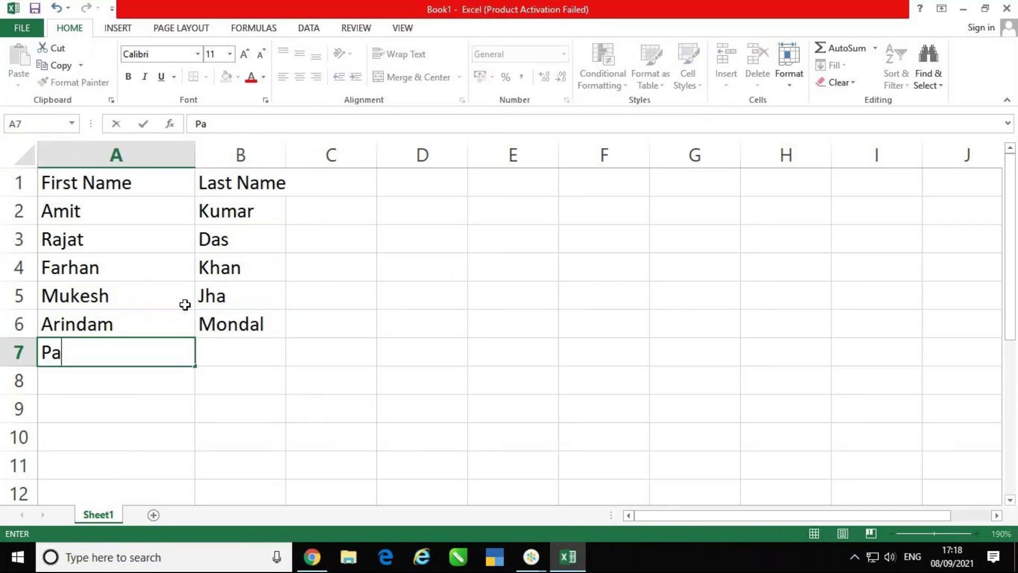
Step: Enter first and last names for two more people in rows 7 and 8
key("Tab")
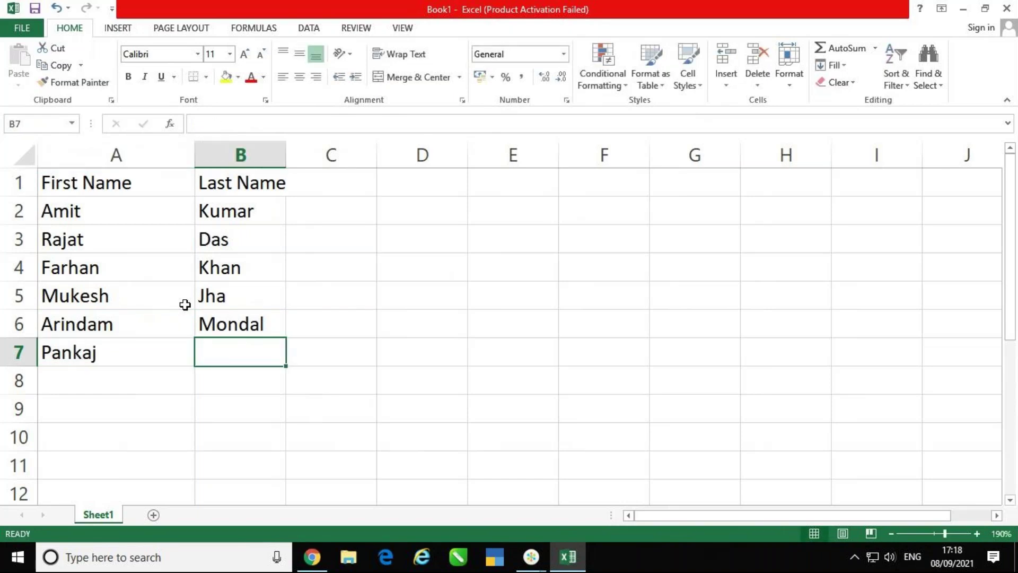
key("Return")
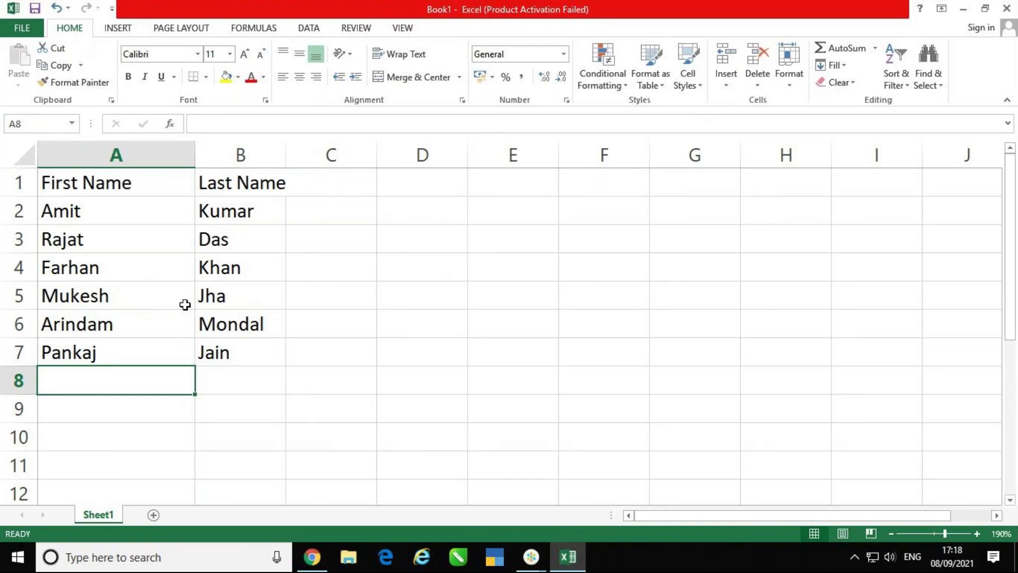
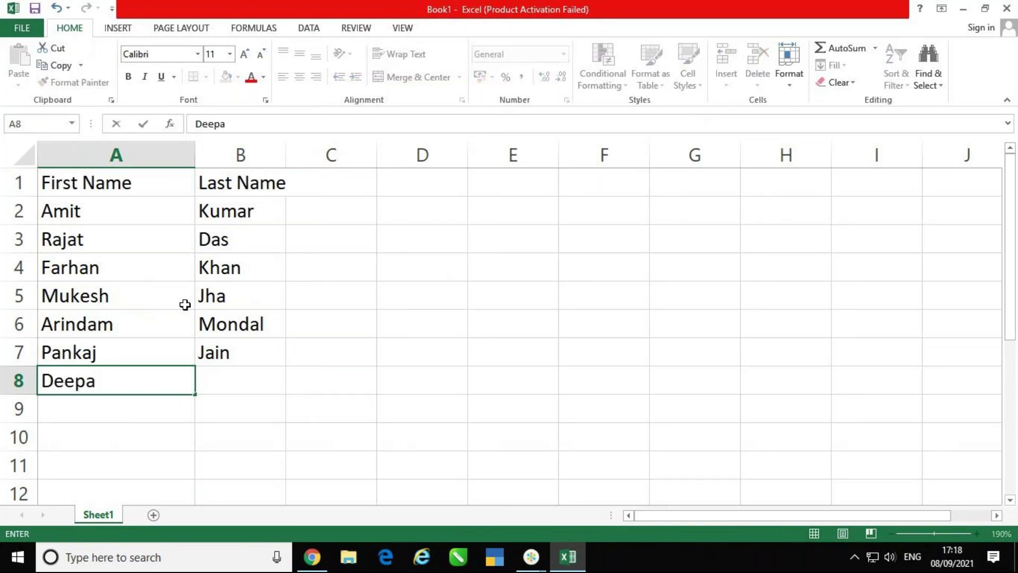
key("Tab")
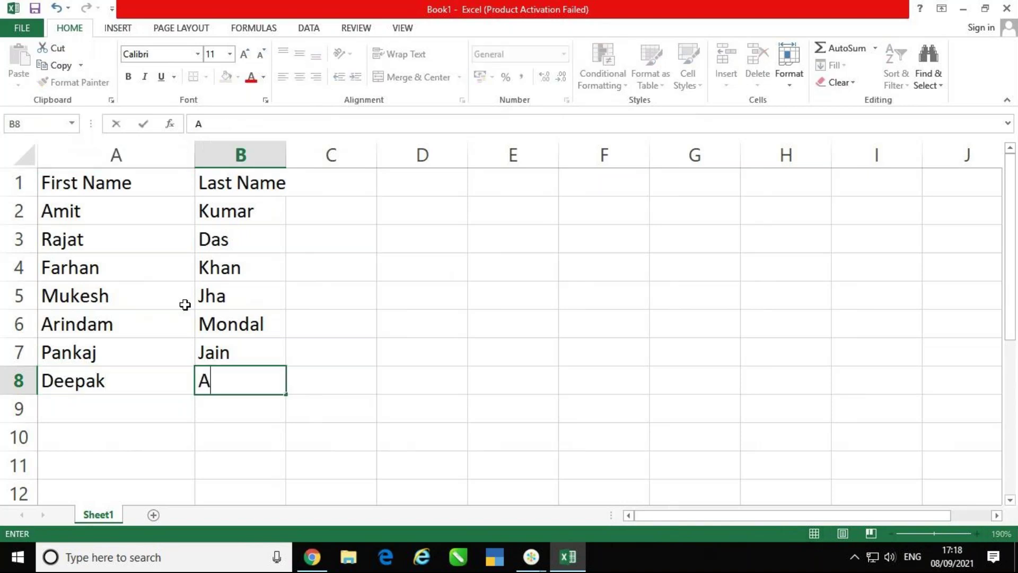
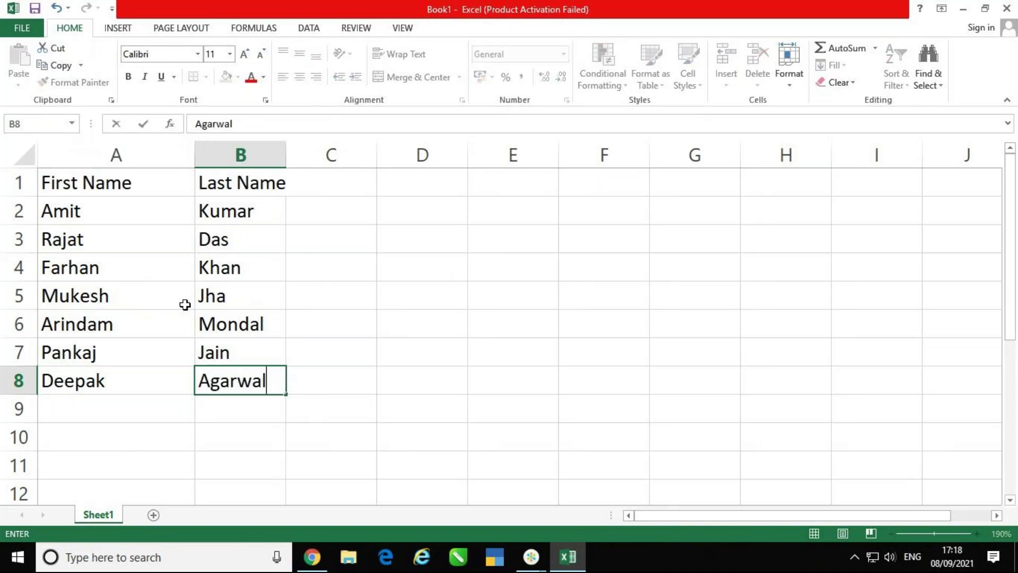
key("Return")
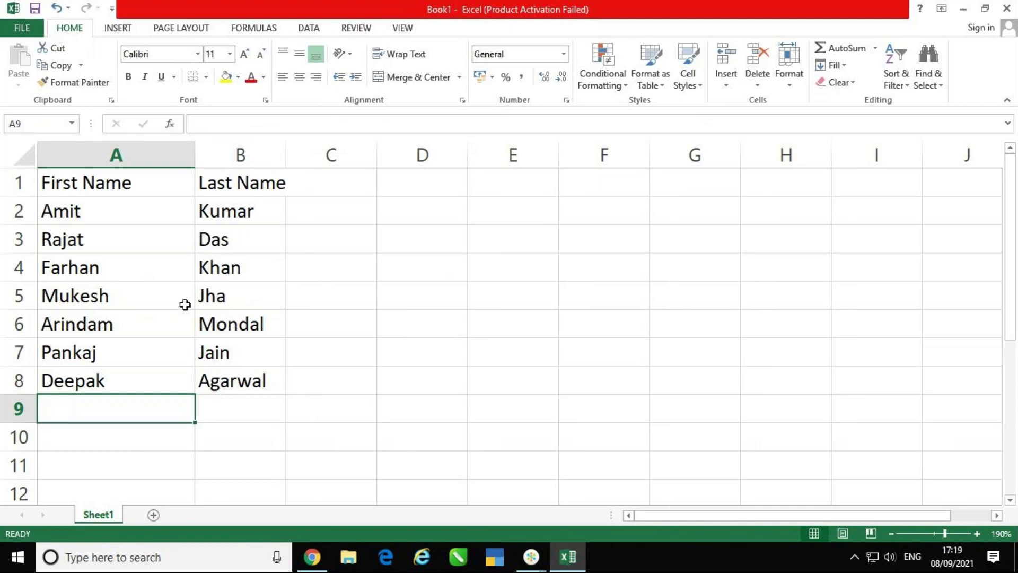
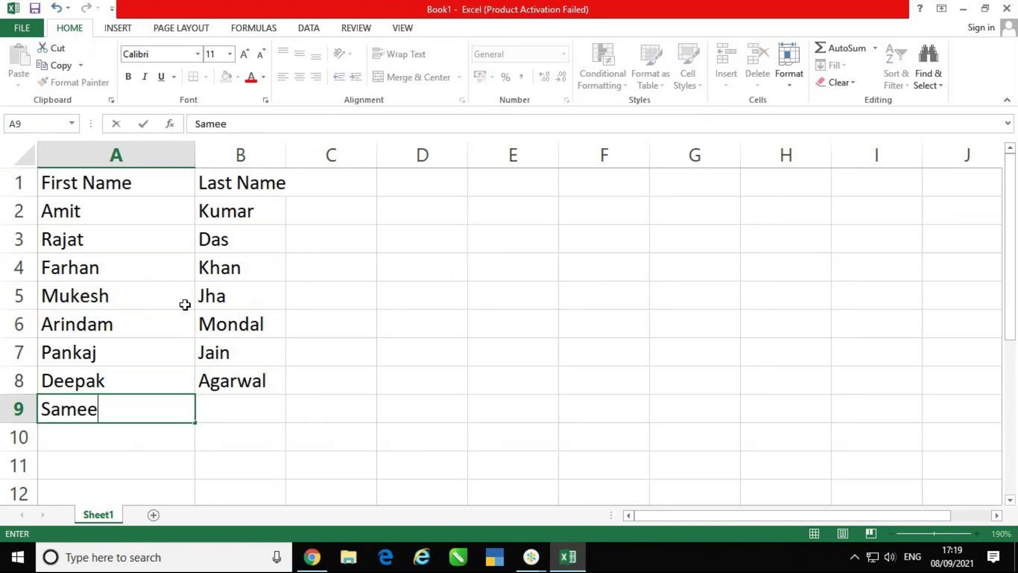
Step: Enter the last person's names in row 9 and narrow column A
key("Tab")
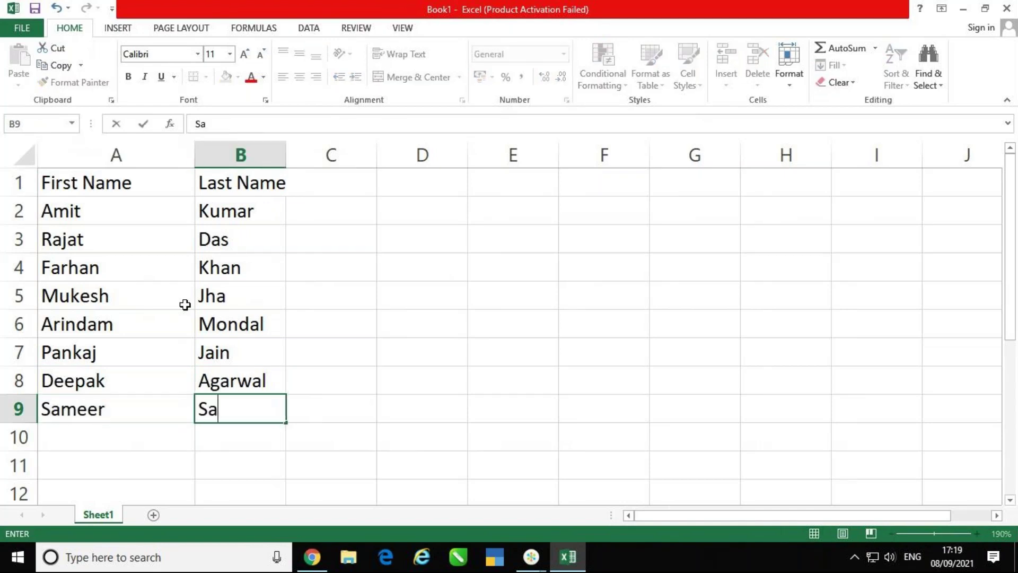
key("Return")
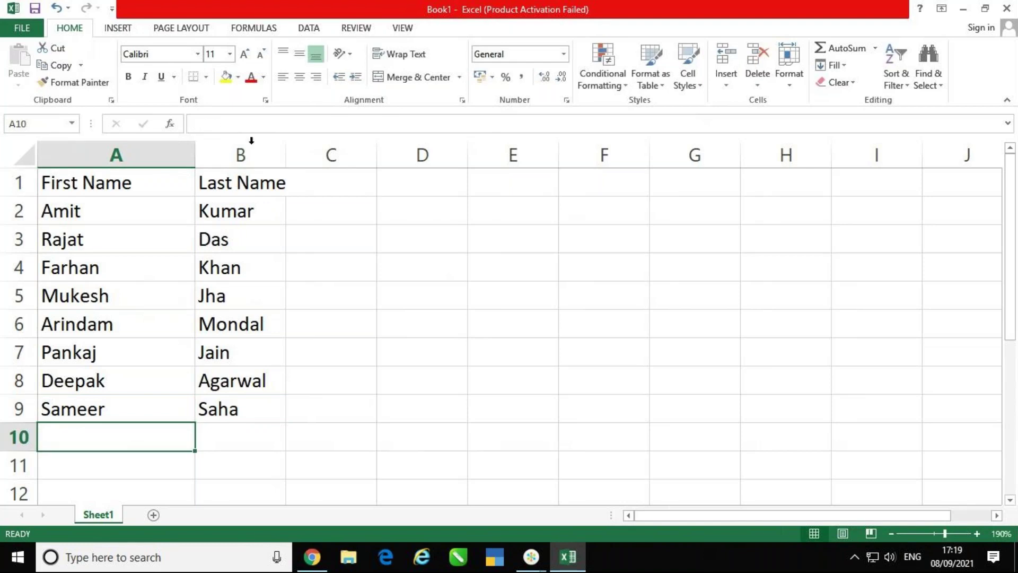
mouse_move(196, 156)
left_mouse_down()
mouse_move(159, 163)
mouse_move(172, 165)
left_mouse_up()
Step: Add a new worksheet and merge and center cells C3 to E3
left_click(393, 351)
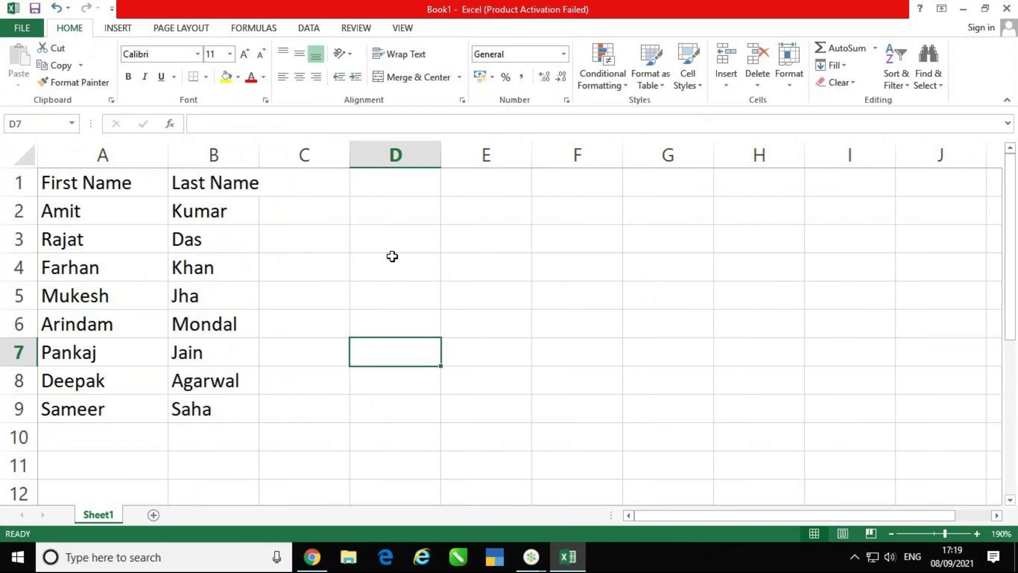
left_click(152, 515)
scroll(333, 360, "up", 5)
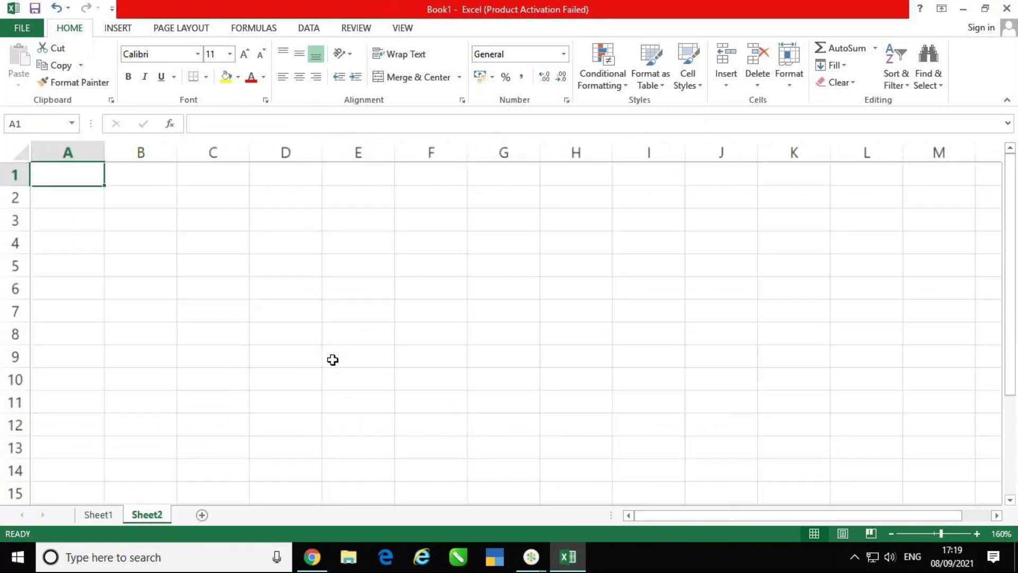
left_click_drag(252, 231, 402, 230)
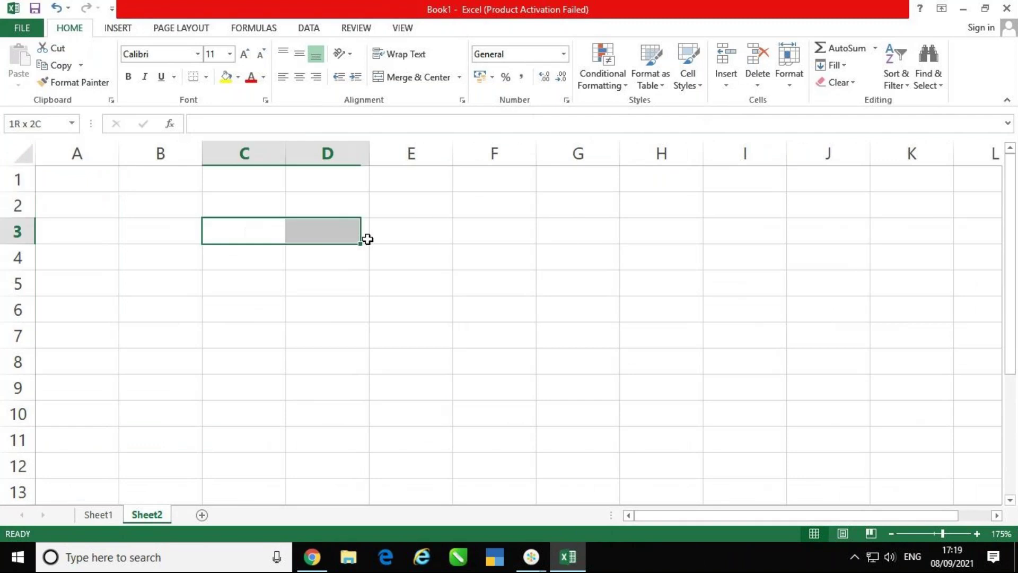
left_click(440, 77)
Step: Enter the title 'Flash Fill' in the merged cell
type("Flash Fi;;")
key("BackSpace")
key("BackSpace")
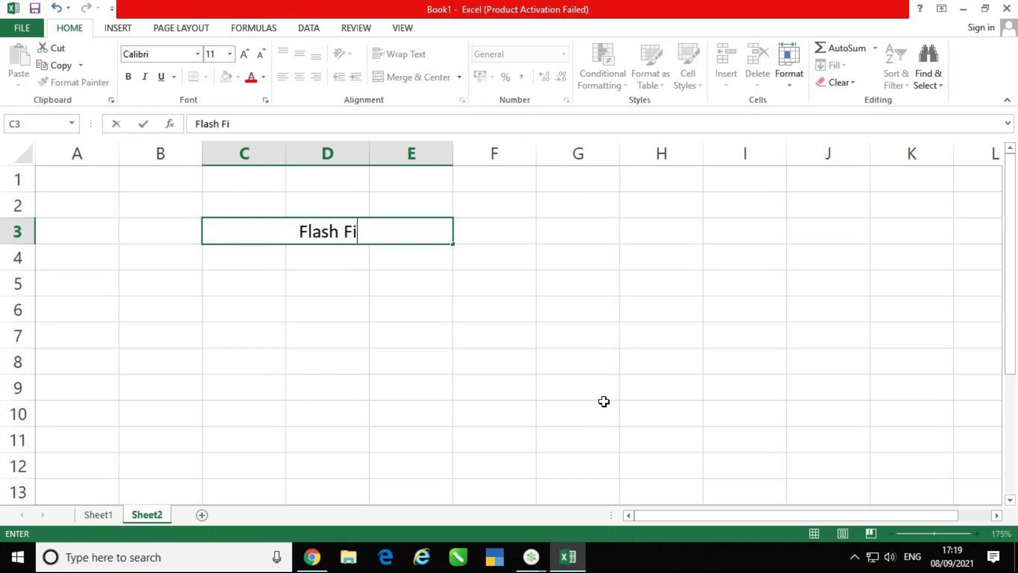
type("ll")
key("Return")
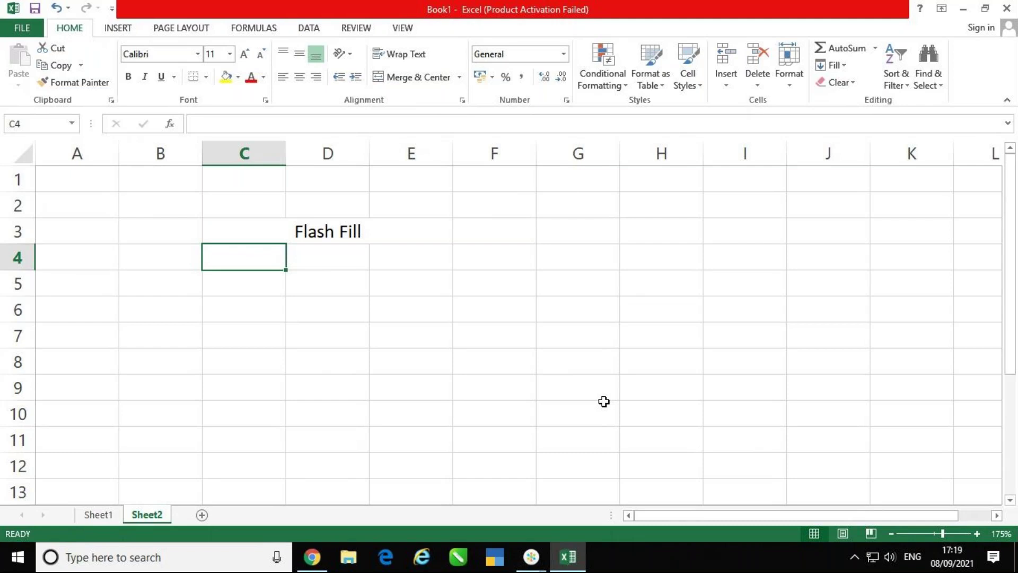
Step: Switch to Sheet1 and select the name table A1:B9
left_click(106, 512)
left_click(352, 386)
mouse_move(85, 183)
left_mouse_down()
mouse_move(200, 319)
mouse_move(237, 394)
left_mouse_up()
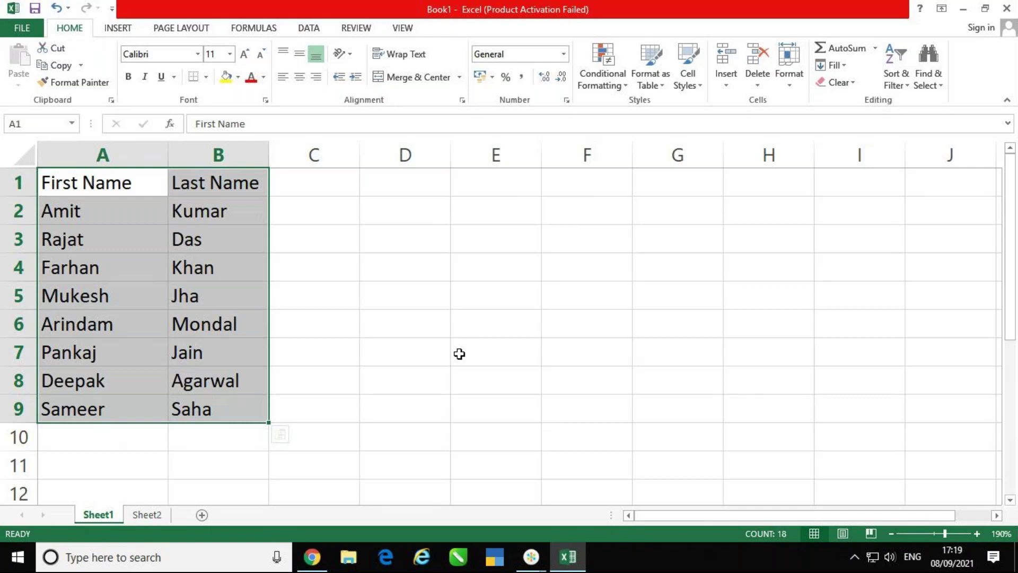
Step: Check another open program from the taskbar, return to Excel, and open the Fill menu
left_click(530, 557)
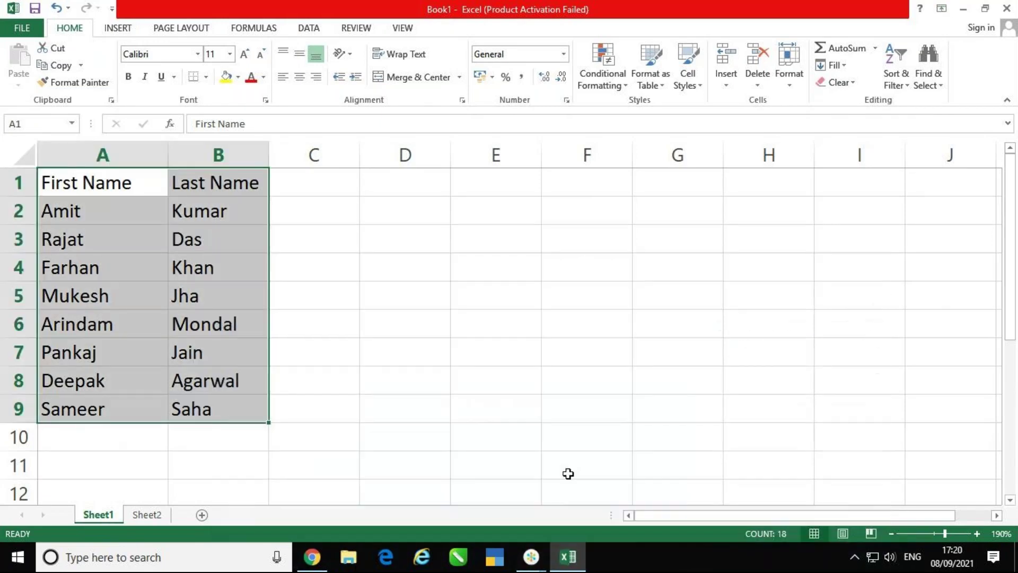
left_click(526, 343)
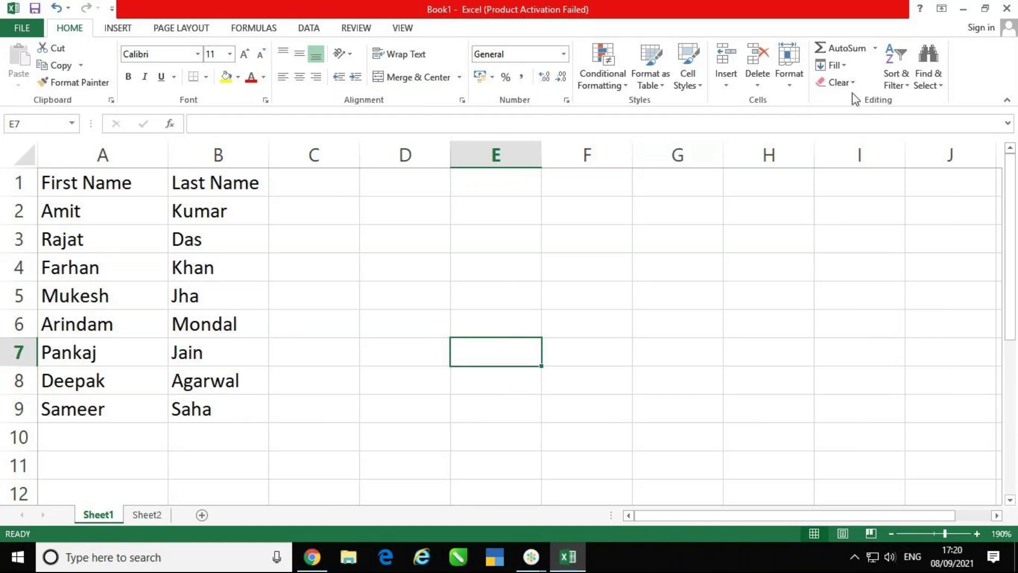
left_click(842, 66)
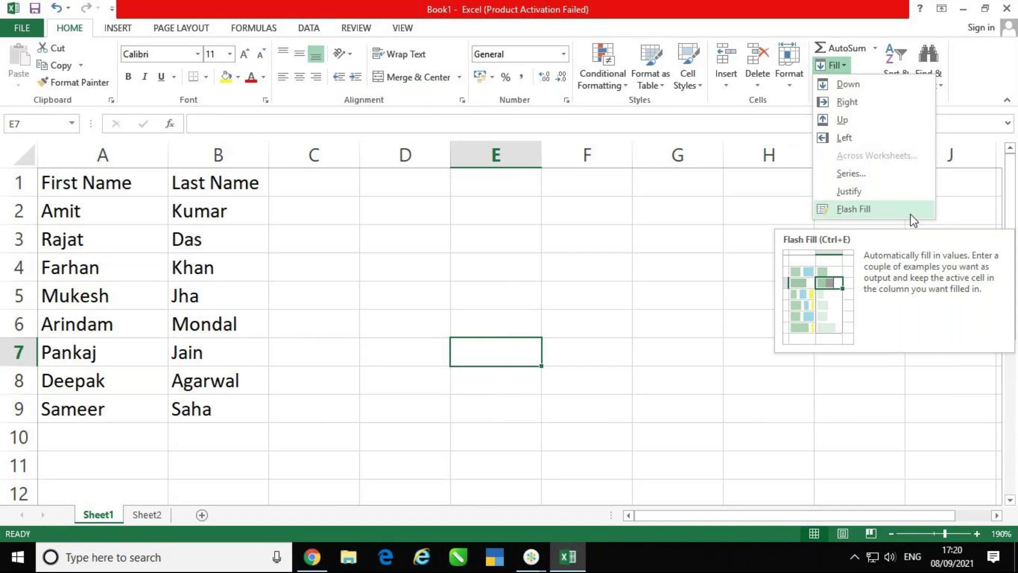
left_click(535, 291)
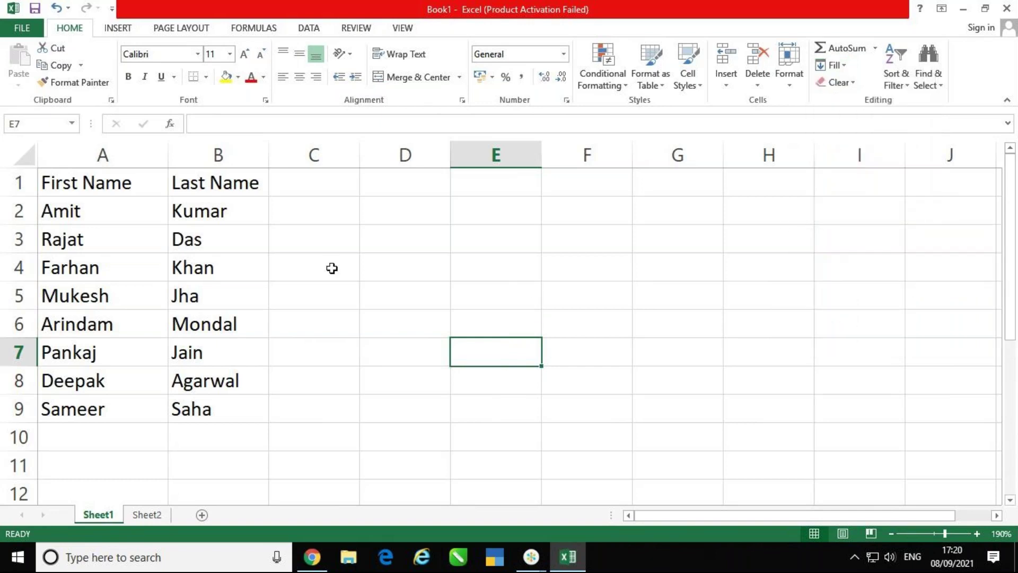
left_click_drag(133, 184, 231, 410)
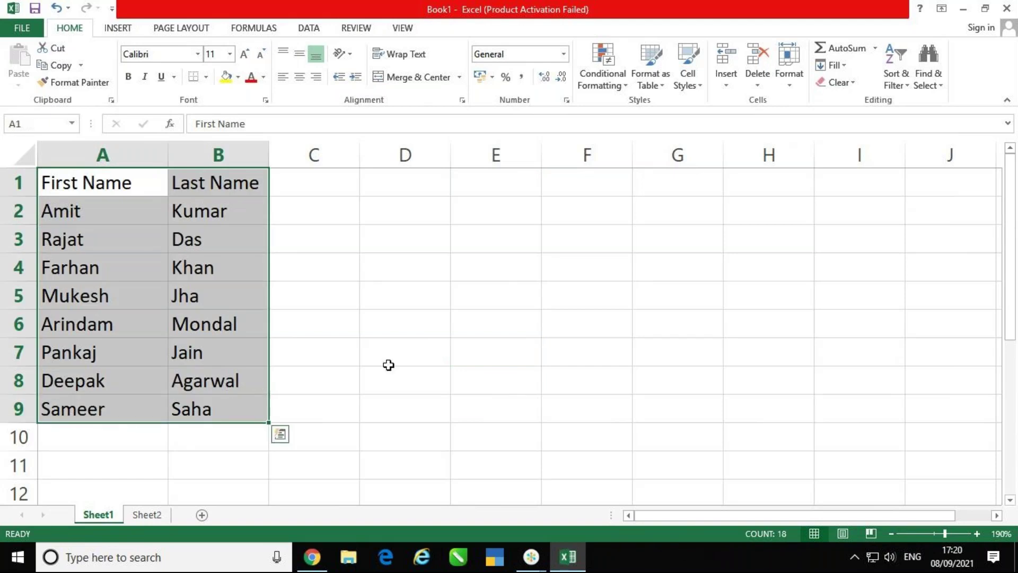
left_click(484, 313)
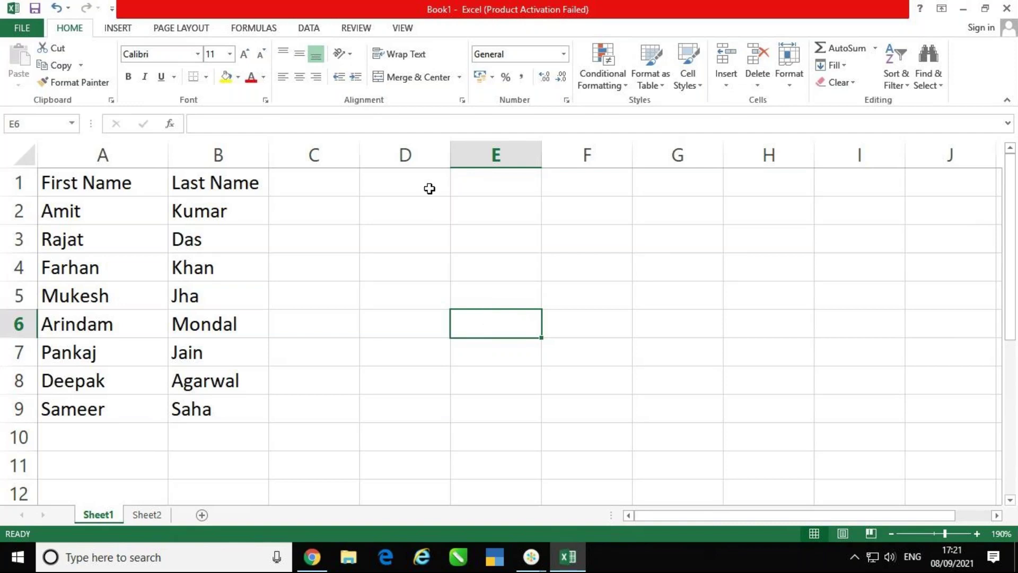
left_click(102, 158)
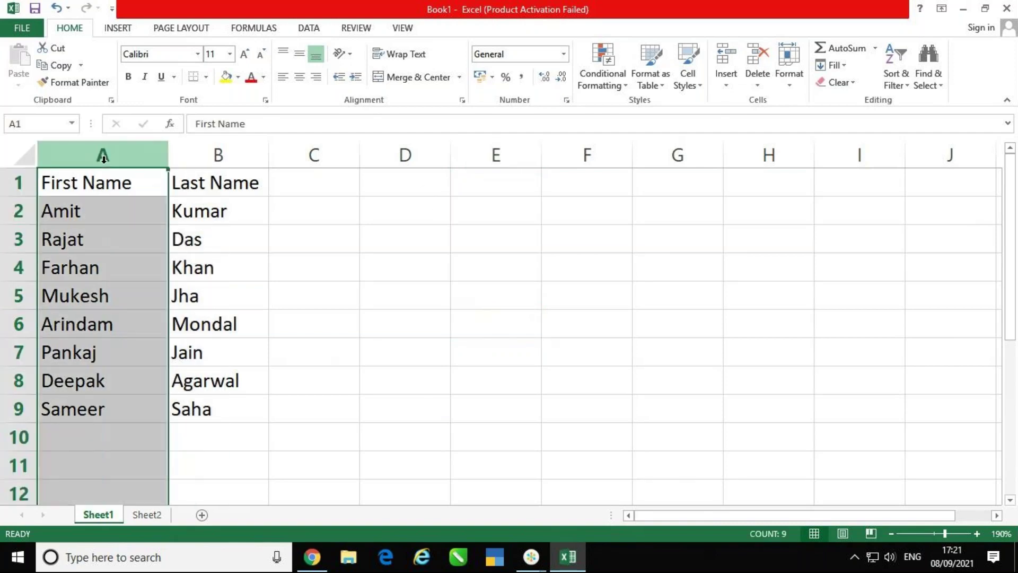
left_click(228, 153)
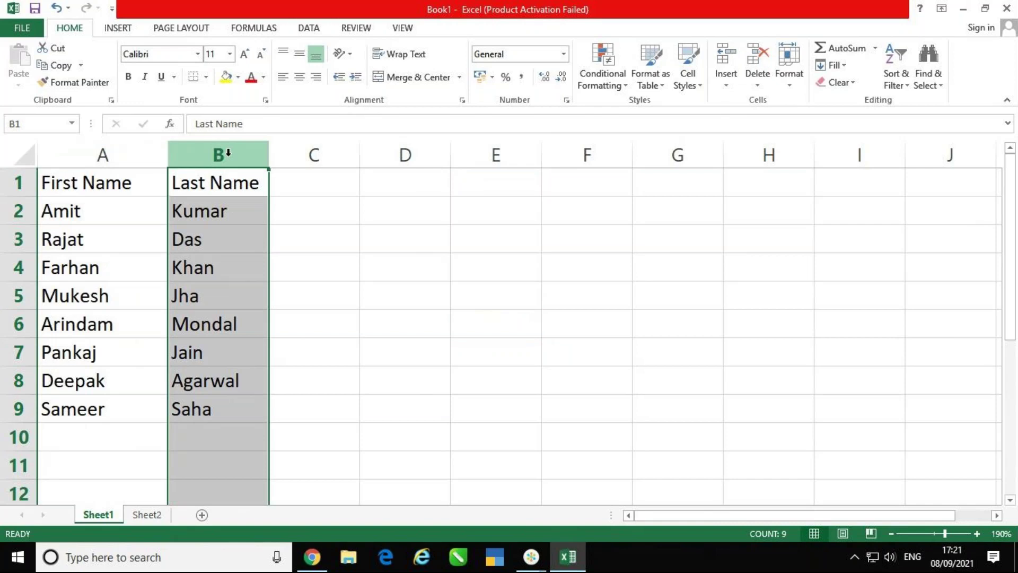
left_click(438, 269)
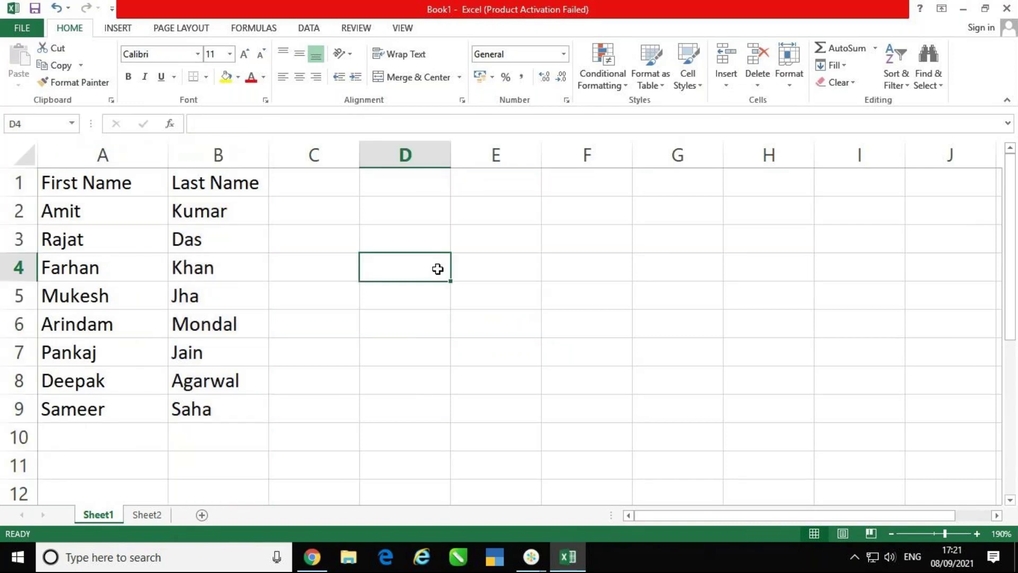
left_click_drag(109, 212, 197, 261)
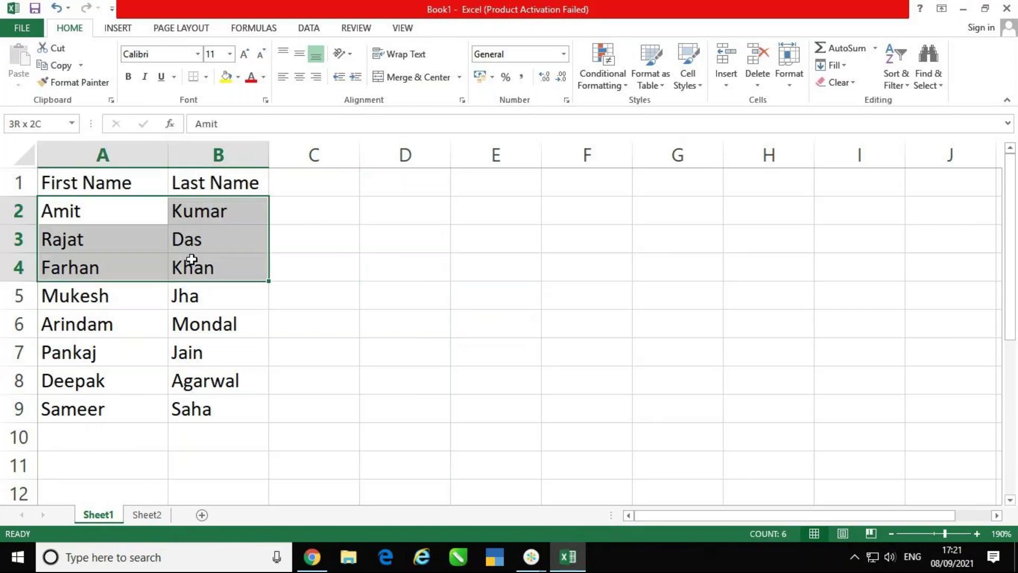
left_click_drag(302, 210, 313, 410)
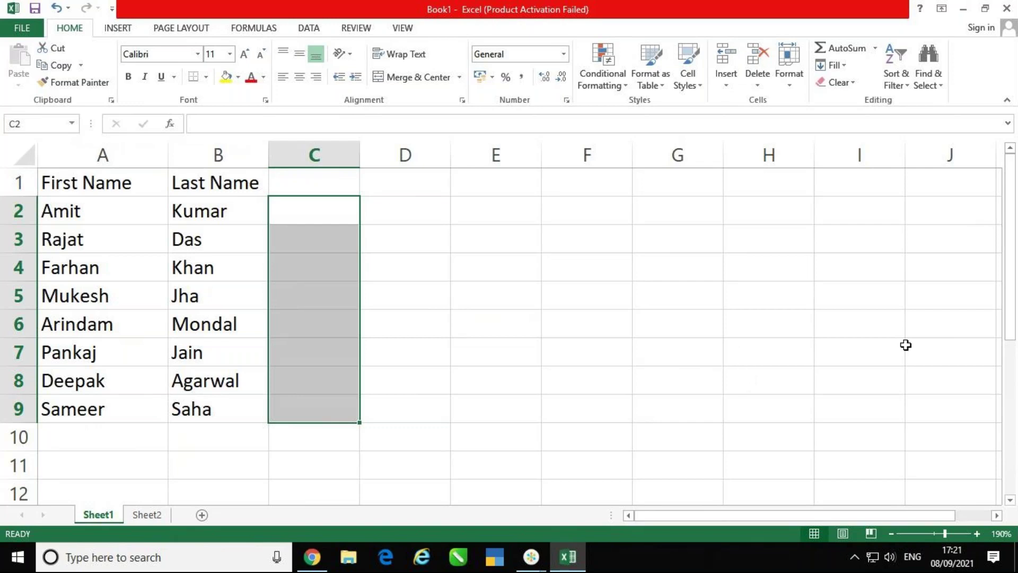
left_click(739, 284)
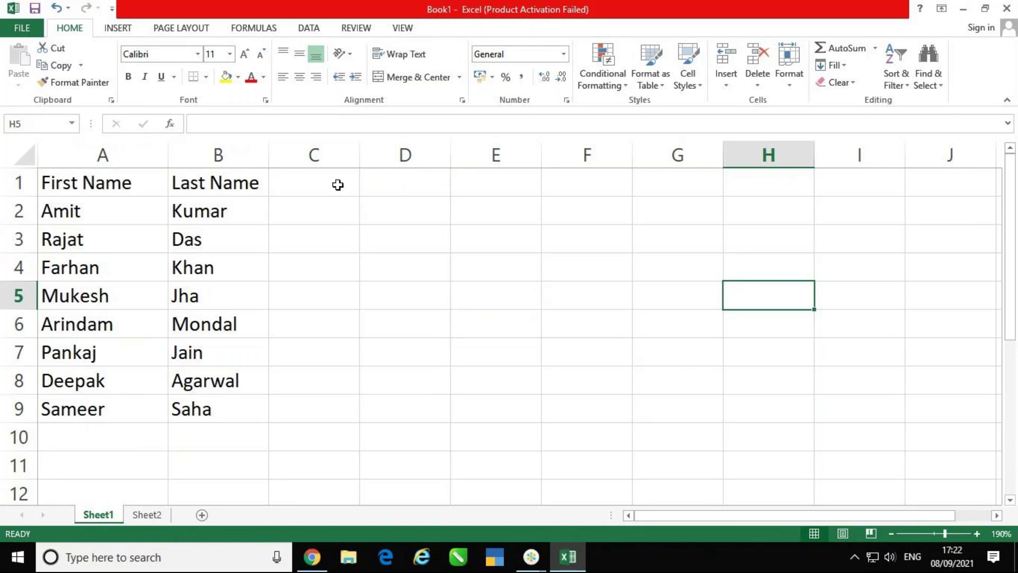
left_click_drag(336, 184, 404, 194)
left_click(334, 214)
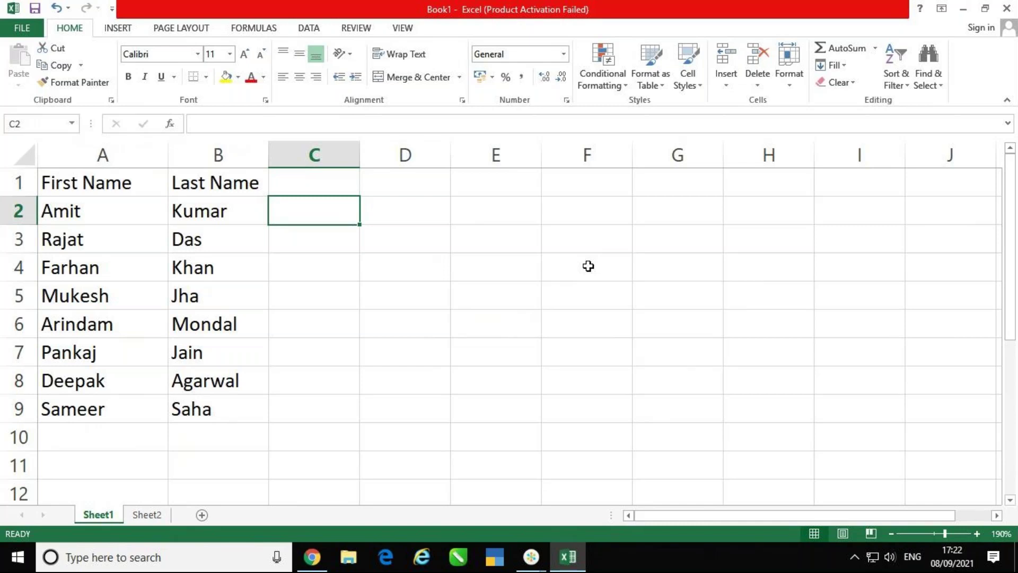
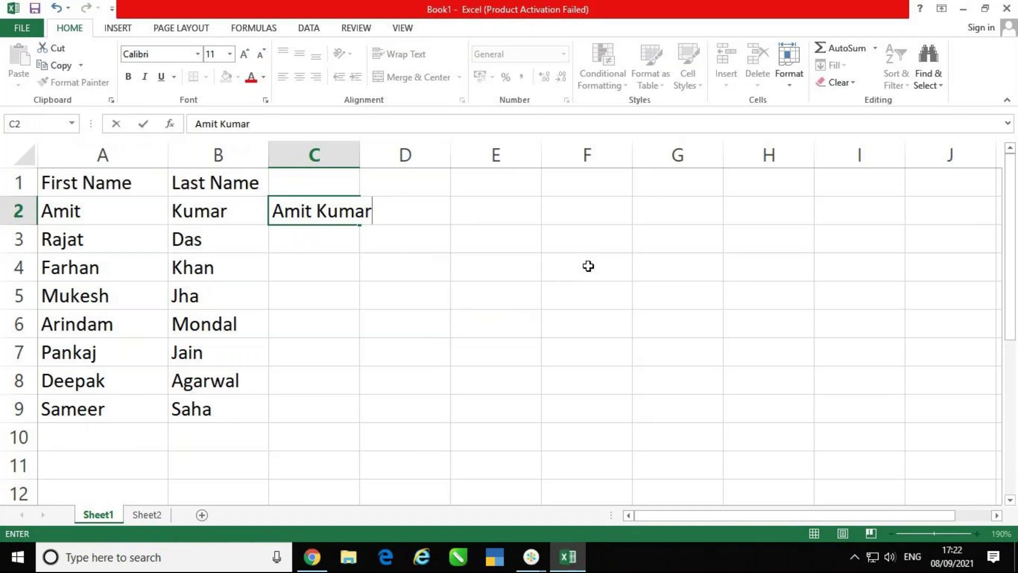
Step: Type the first person's full name in C2 and Flash Fill the rest of column C
key("Return")
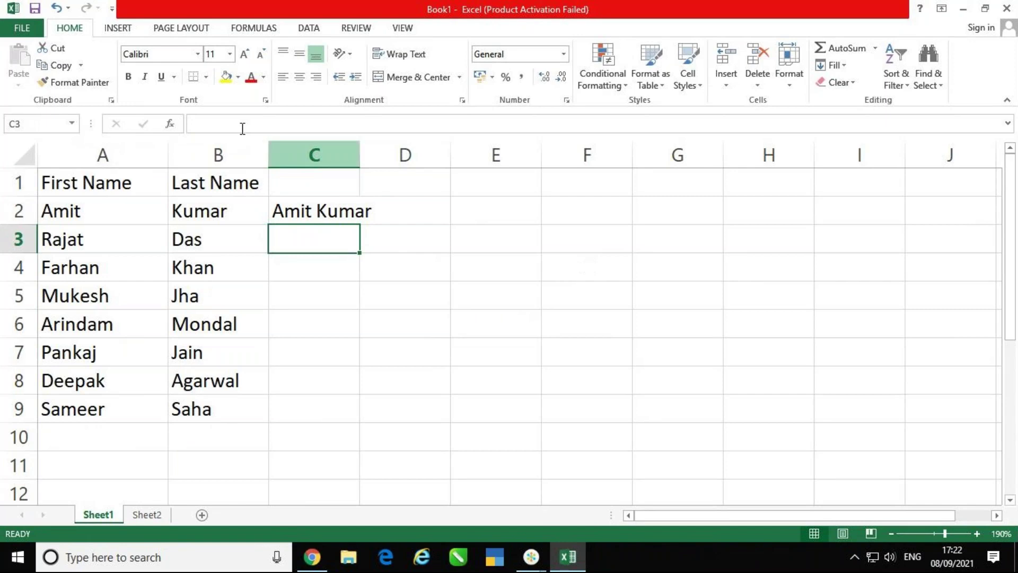
left_click(846, 66)
left_click(880, 208)
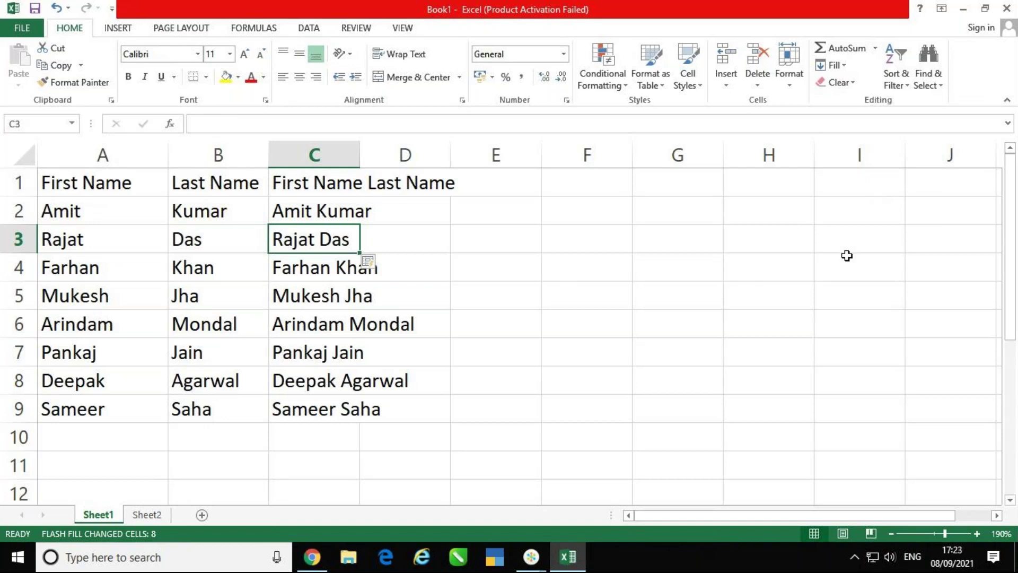
Step: Autofit column C, then select C1:C9 and undo the combined names
left_click(790, 270)
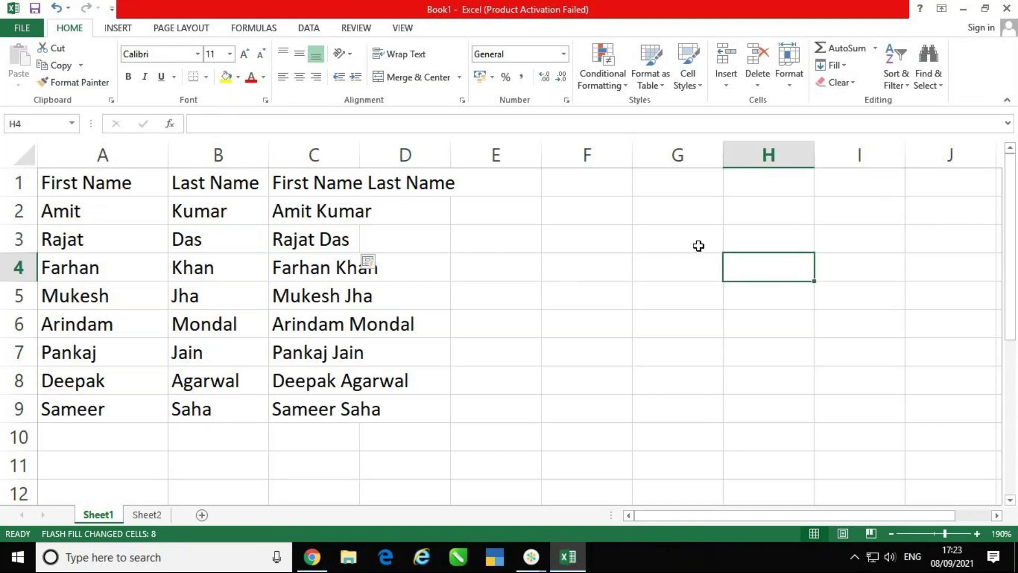
double_click(360, 153)
left_click(679, 368)
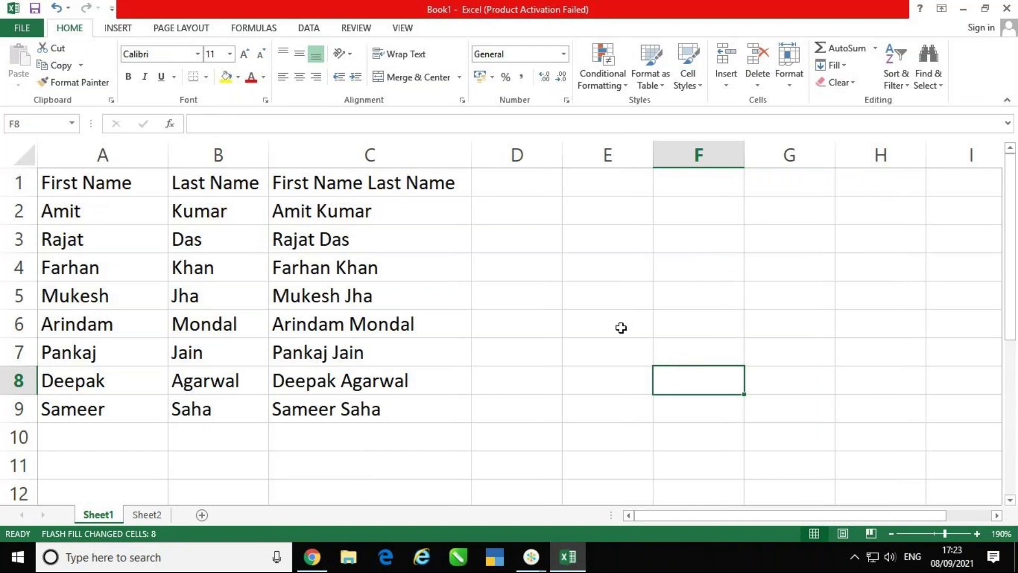
left_click(407, 186)
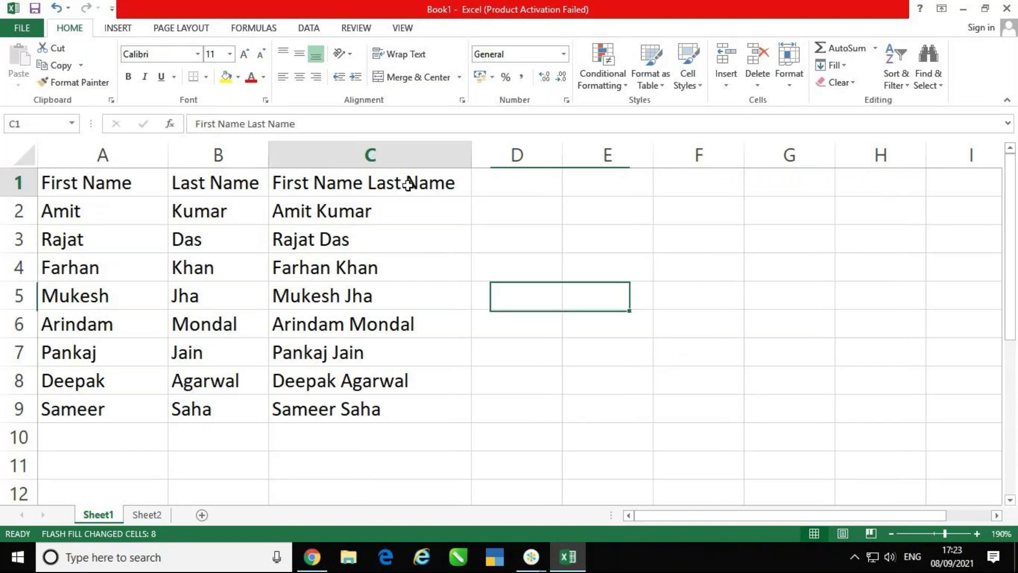
left_click_drag(407, 184, 416, 409)
key("ctrl+z")
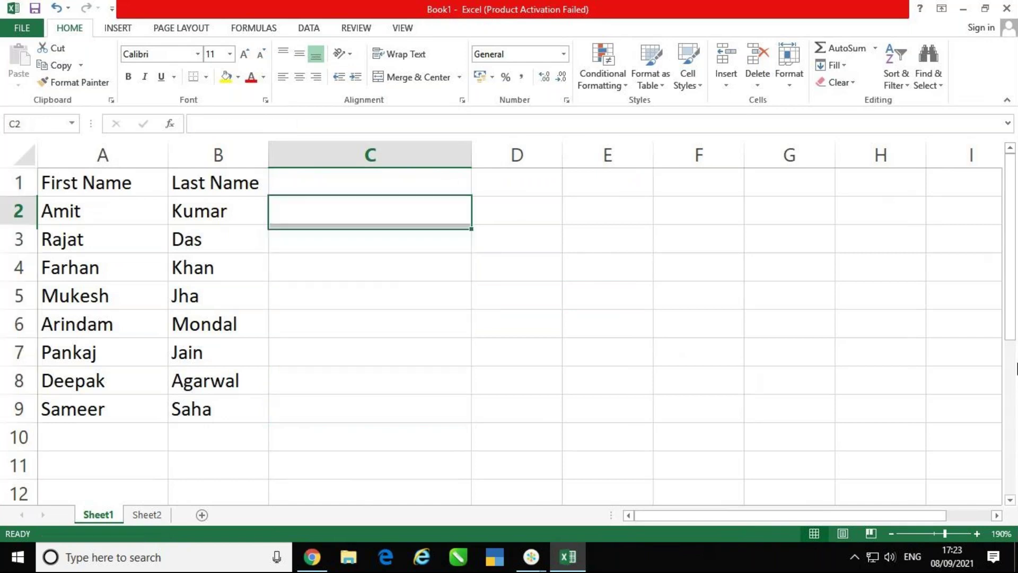
Step: Retype the first full-name example in C2 and Flash Fill all eight names into column C
key("ctrl+z")
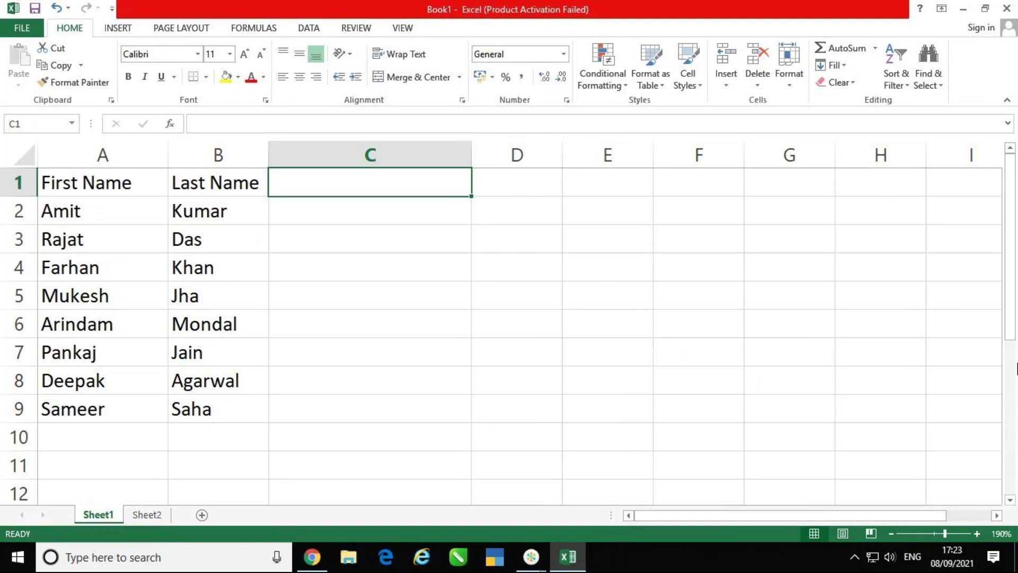
key("Down")
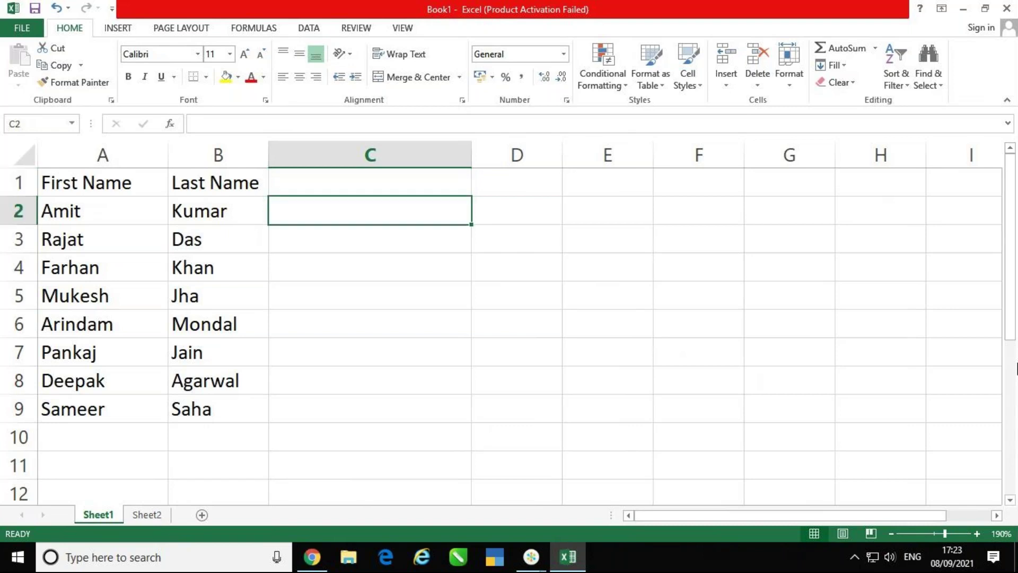
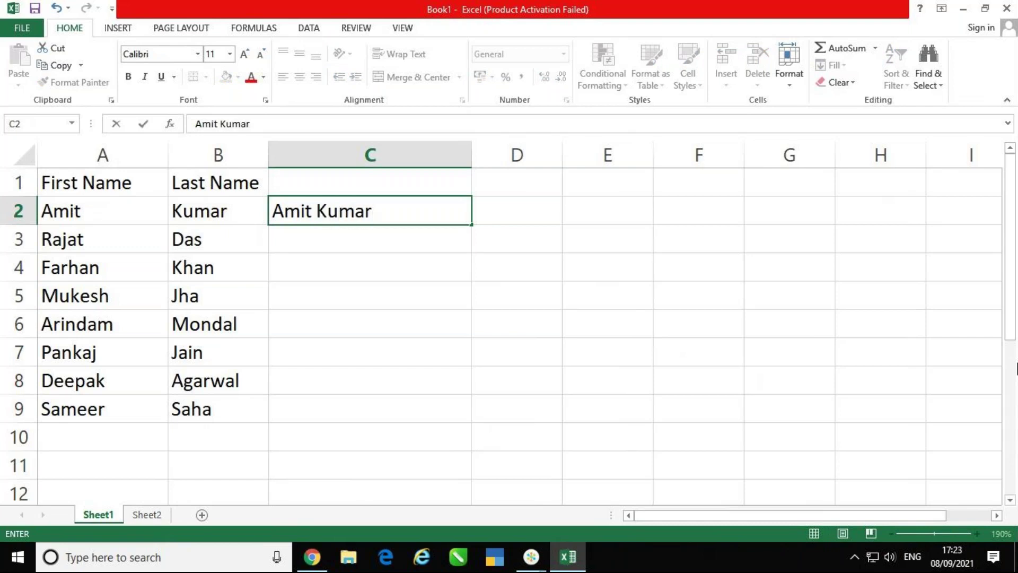
key("Return")
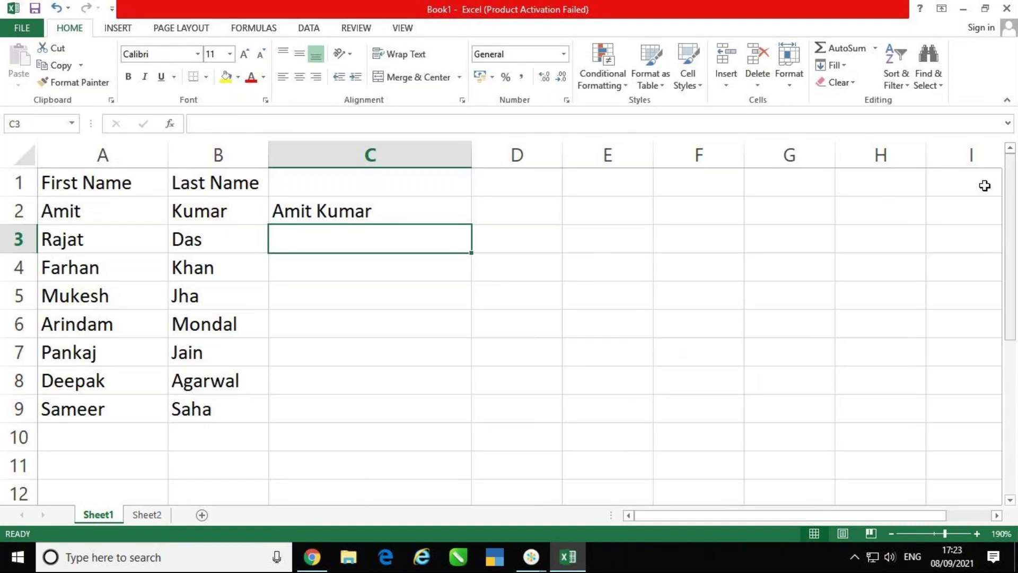
left_click(840, 66)
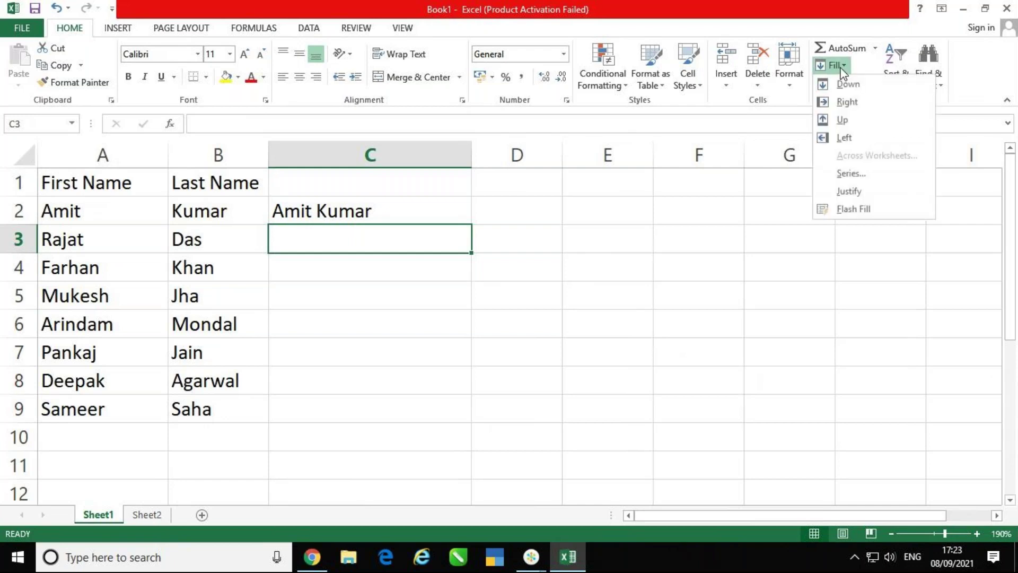
left_click(892, 207)
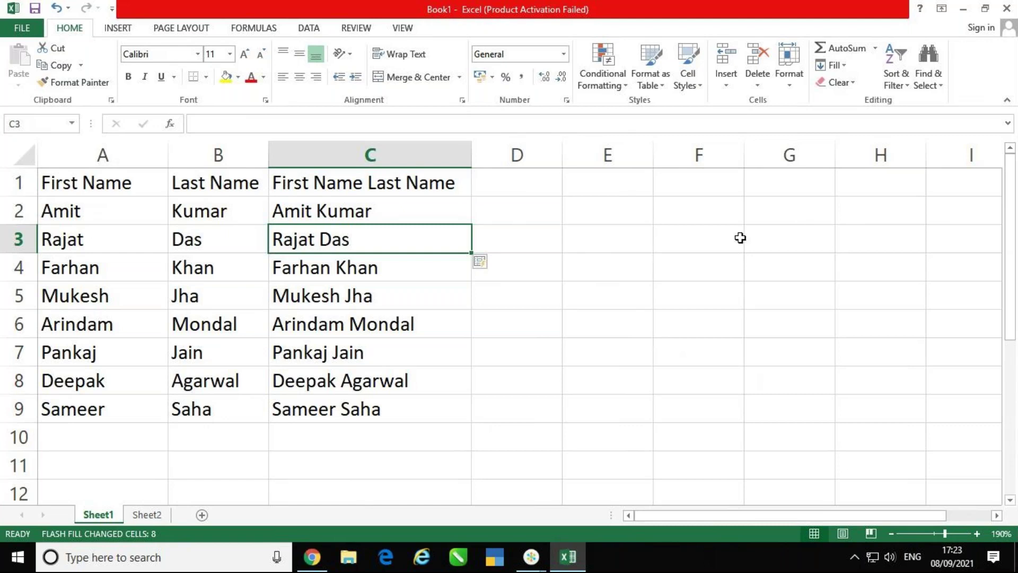
left_click(639, 214)
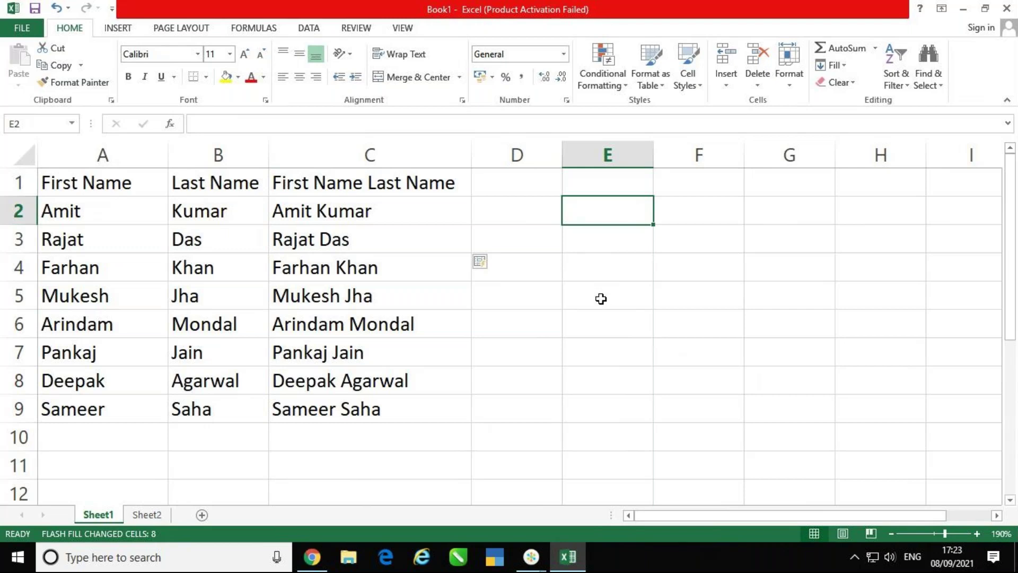
left_click_drag(132, 154, 227, 157)
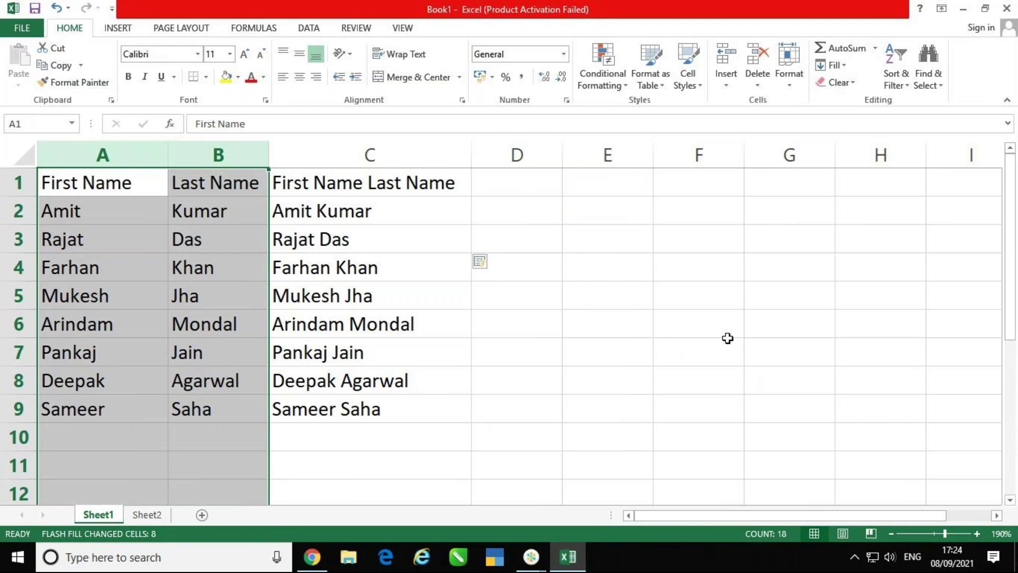
left_click(423, 159)
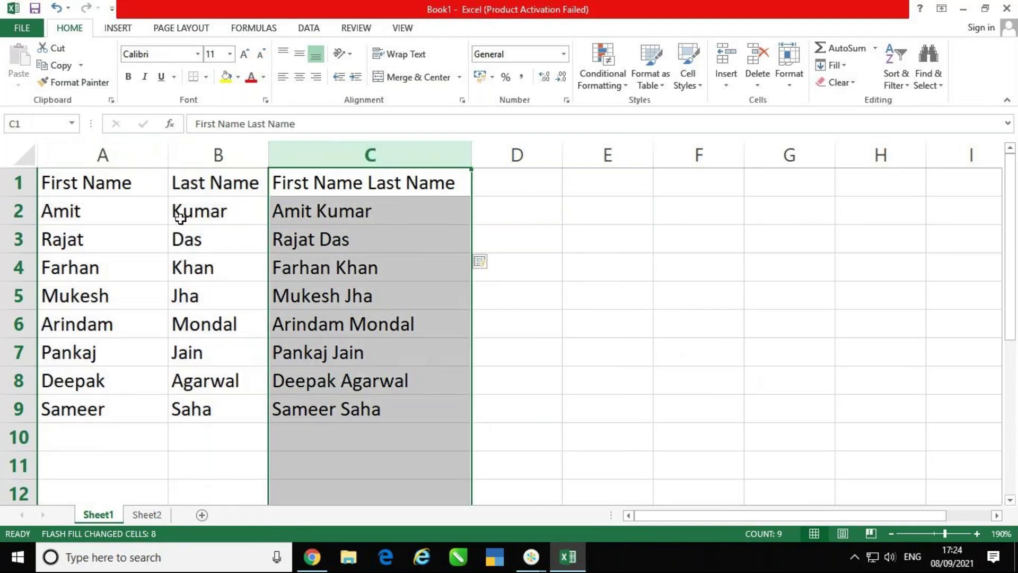
left_click_drag(80, 210, 225, 211)
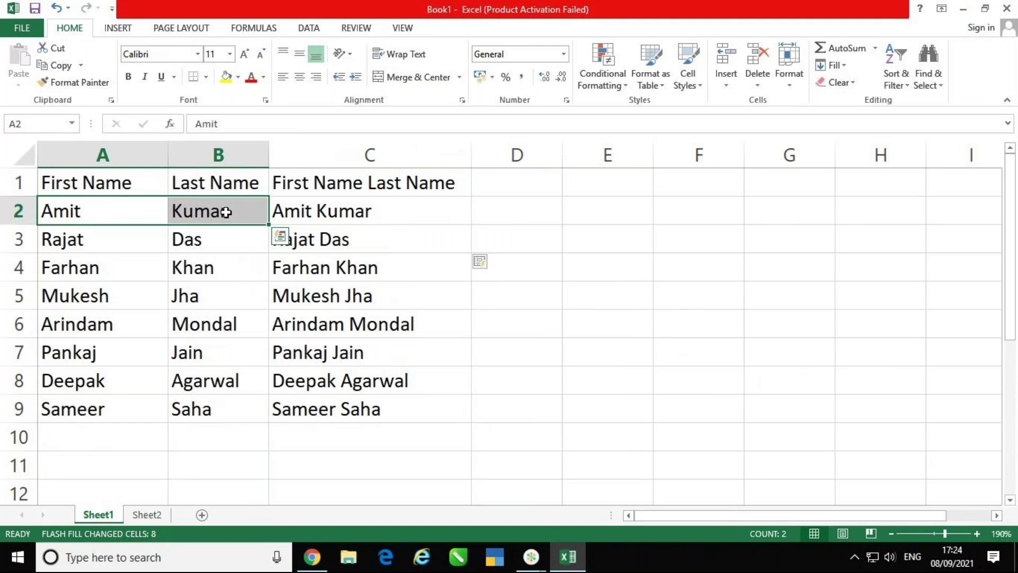
left_click(435, 77)
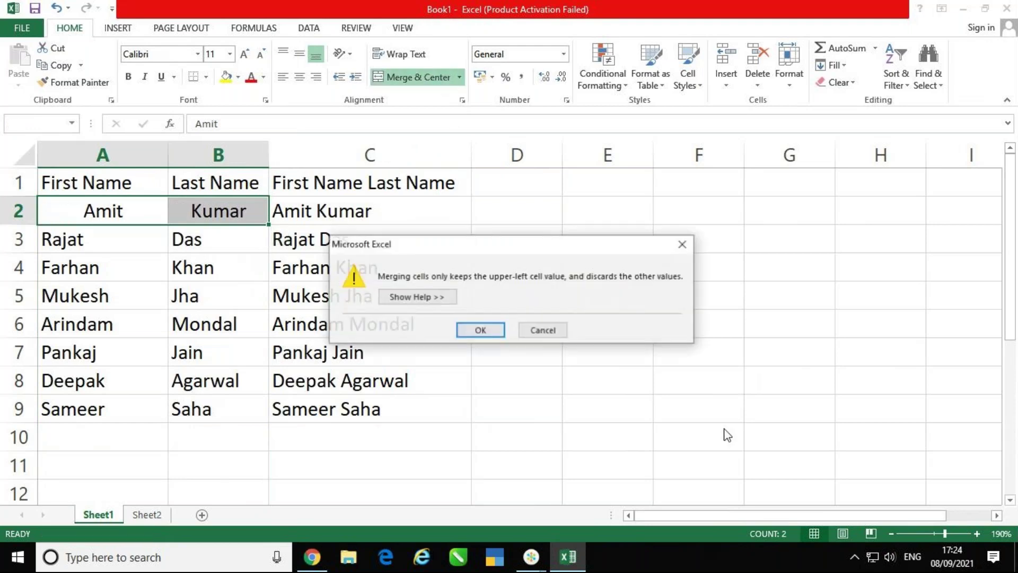
key("Return")
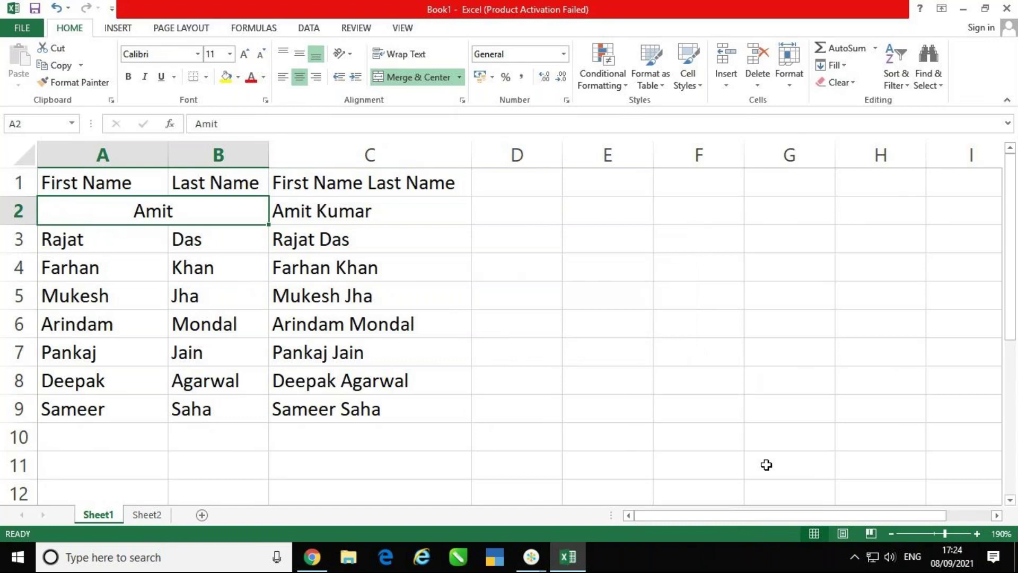
key("ctrl+z")
left_click(666, 391)
left_click_drag(106, 210, 212, 212)
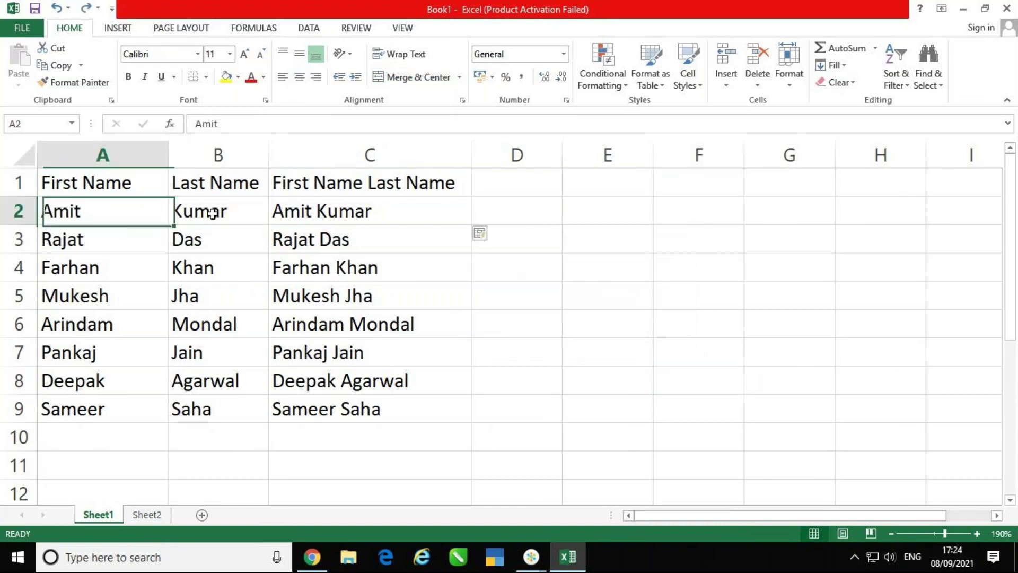
left_click_drag(141, 215, 231, 407)
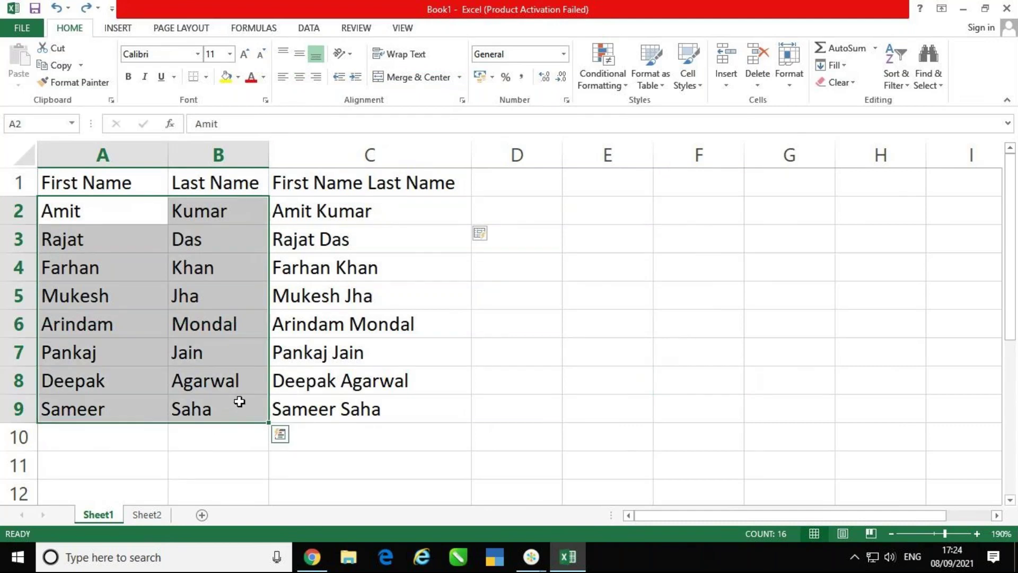
left_click_drag(516, 295, 575, 314)
left_click(574, 314)
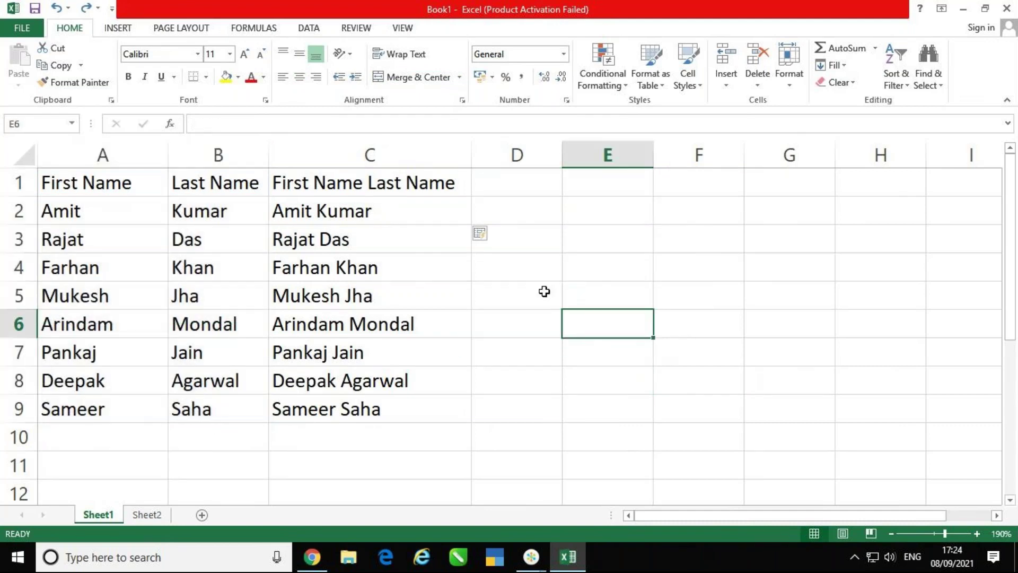
left_click(433, 180)
left_click_drag(433, 180, 431, 407)
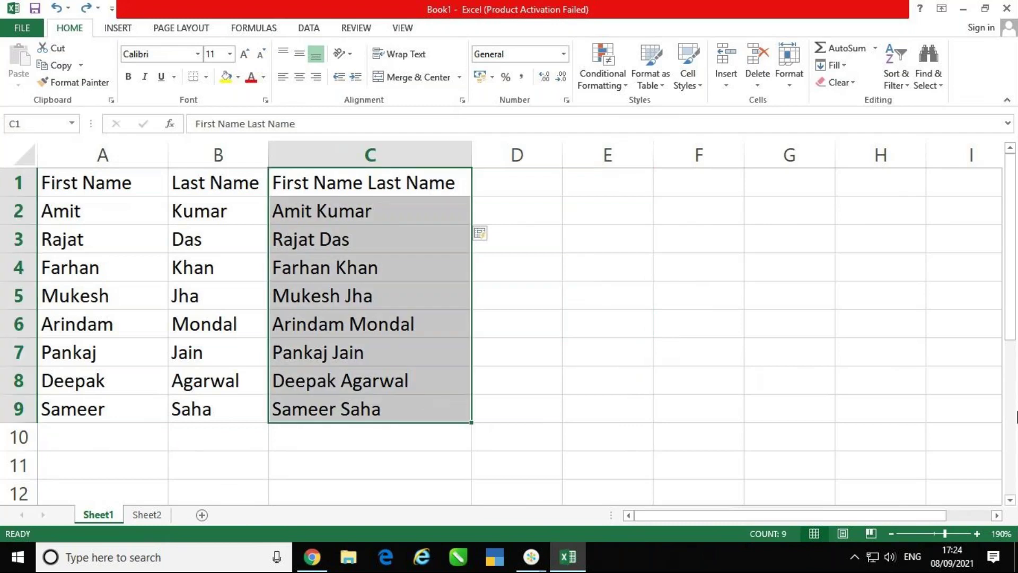
key("Delete")
key("Down")
key("Up")
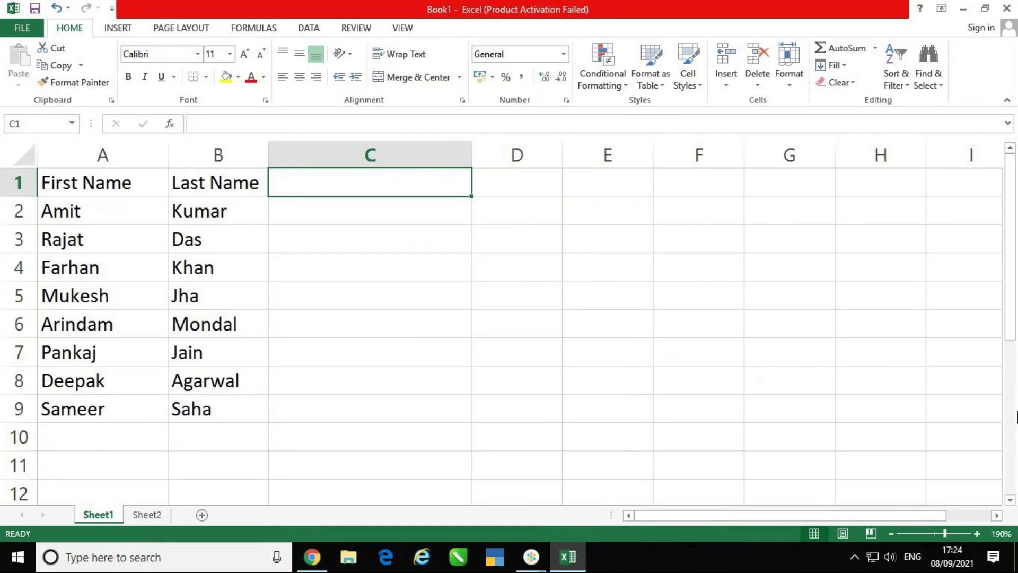
key("Down")
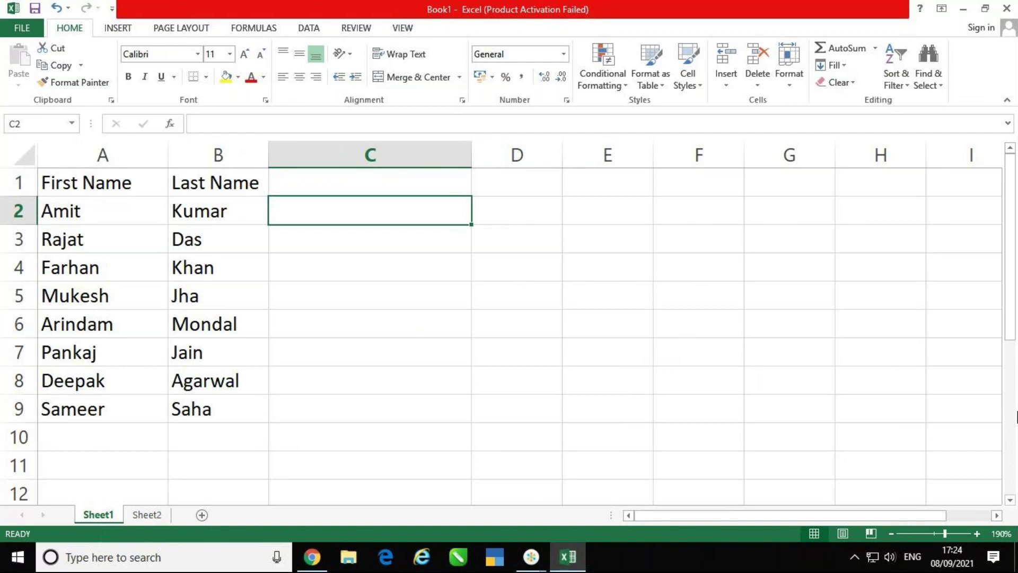
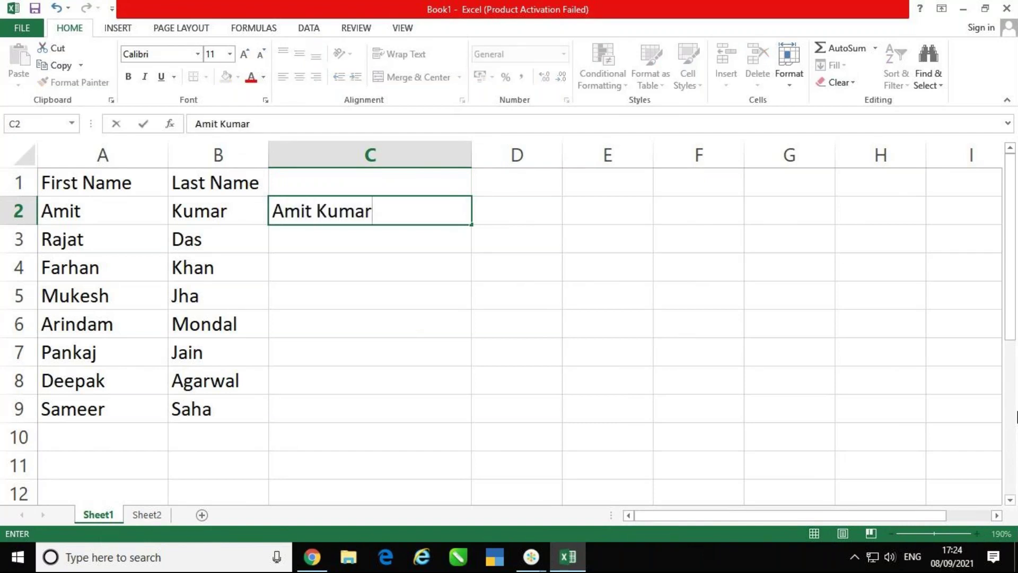
key("Return")
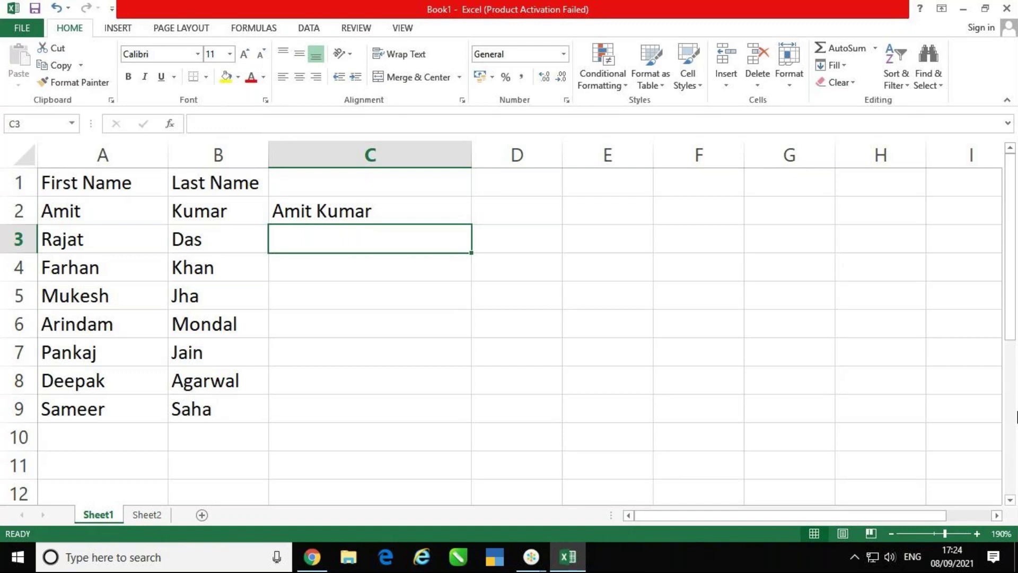
key("ctrl+e")
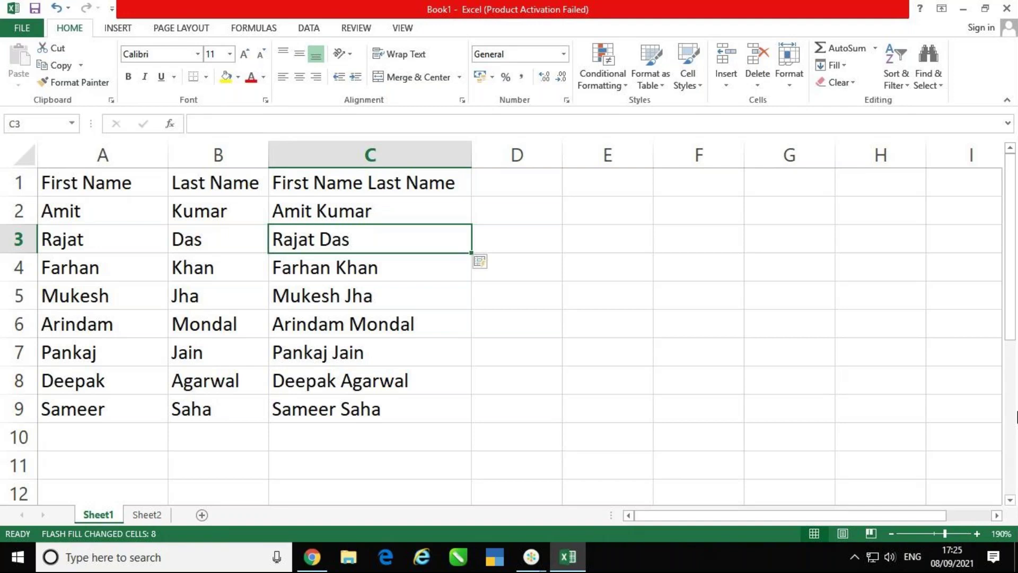
key("Right")
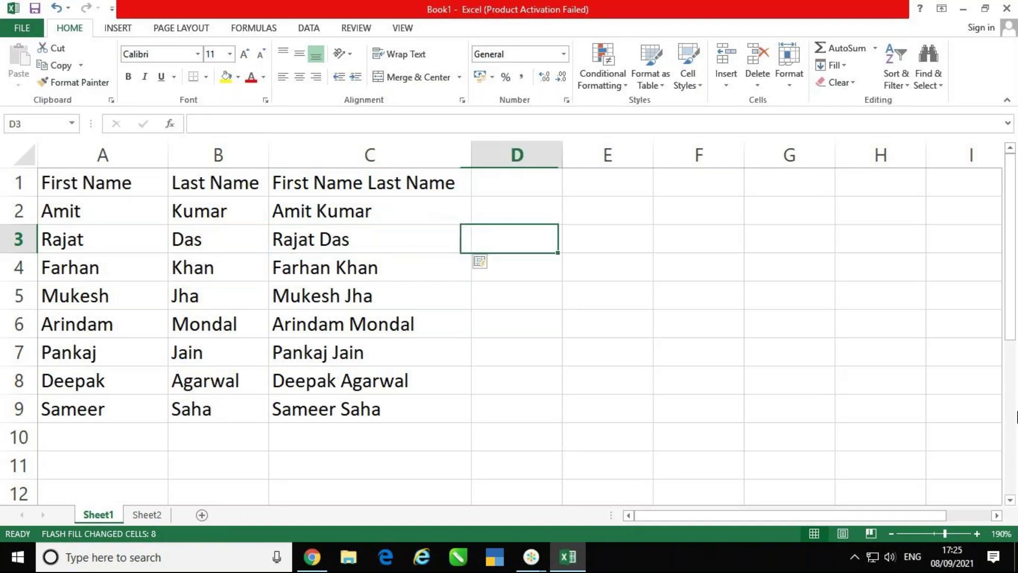
key("Up")
key("Up")
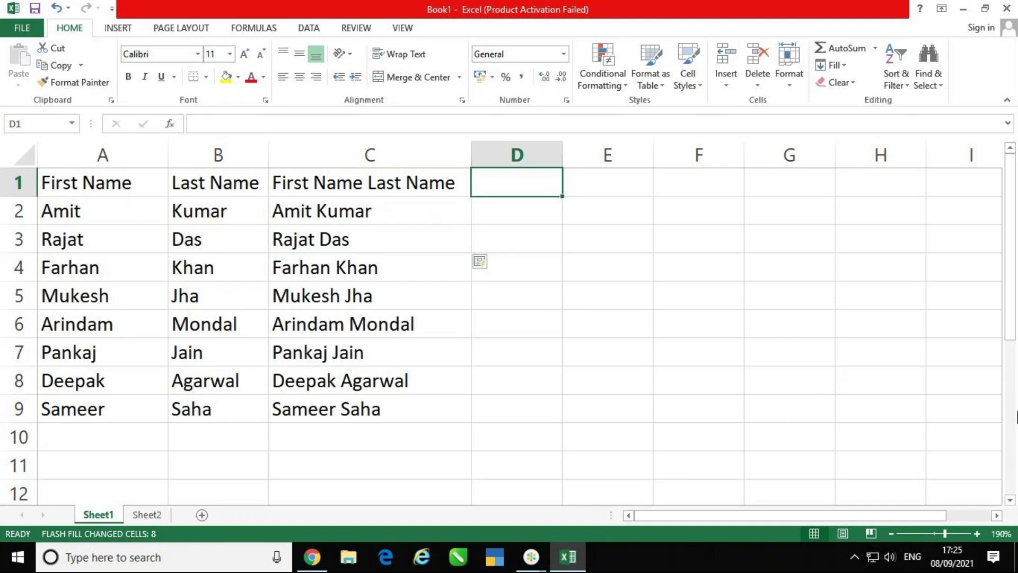
key("Down")
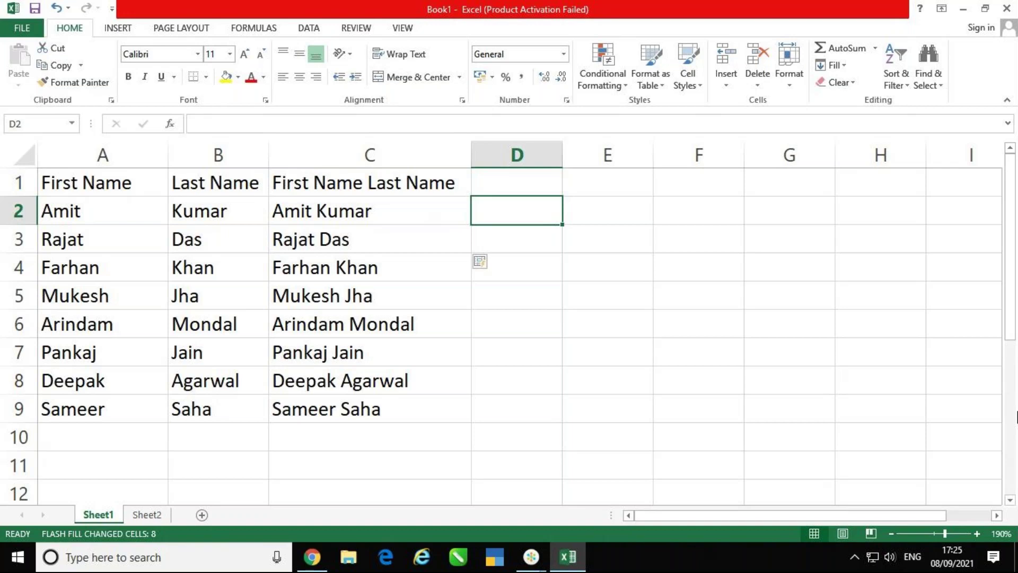
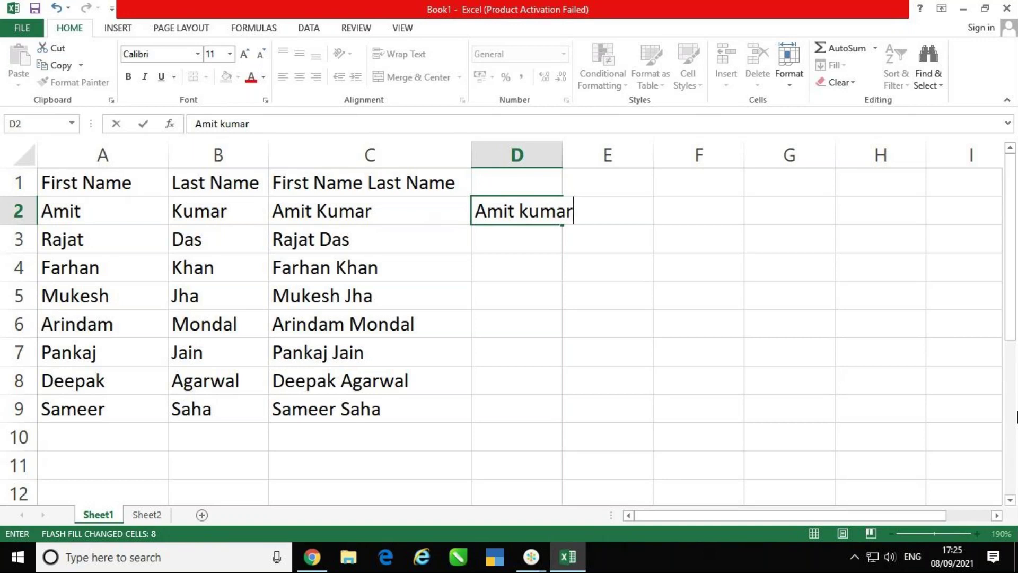
Step: Enter a lower-case-surname example in D2 and Flash Fill column D with Ctrl+E
key("ctrl+Return")
key("Down")
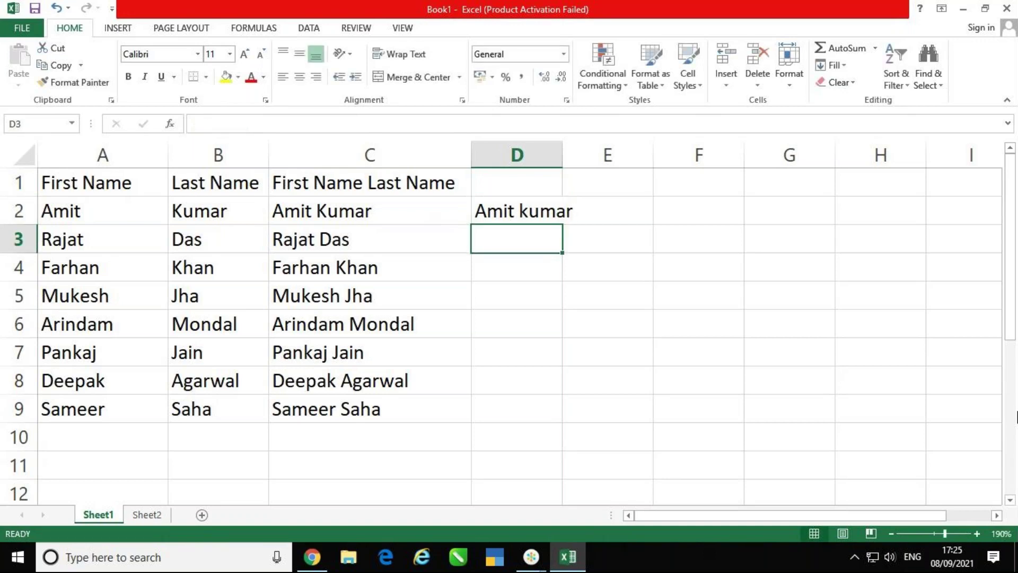
key("ctrl+e")
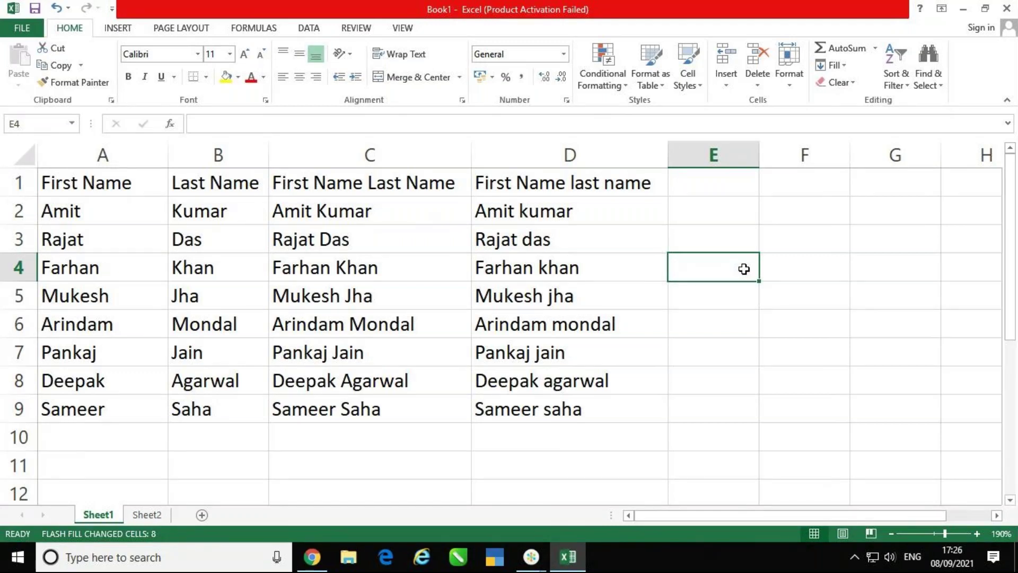
key("Right")
key("Up")
key("Up")
key("Left")
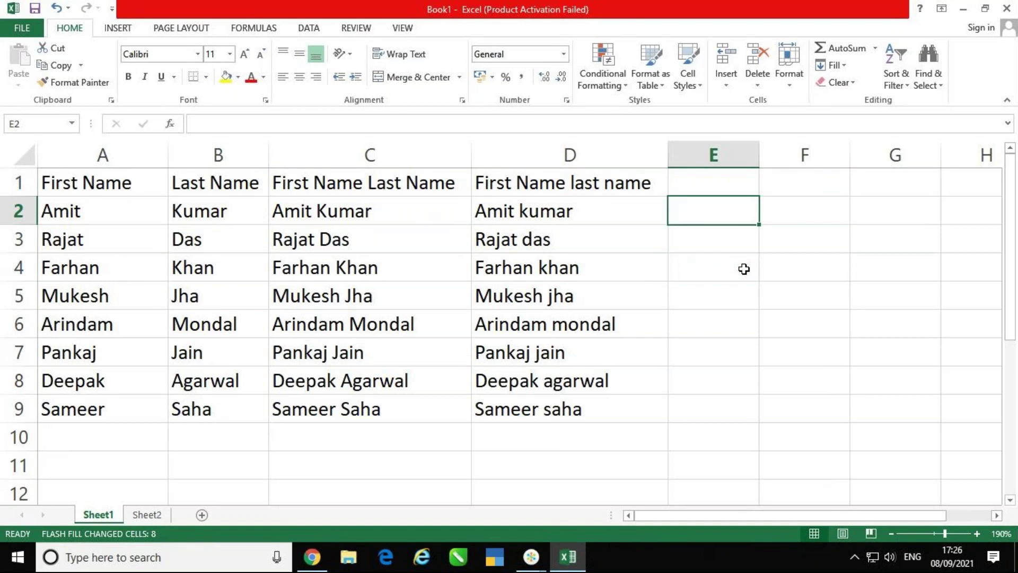
key("Right")
key("Right")
key("Right")
key("Right")
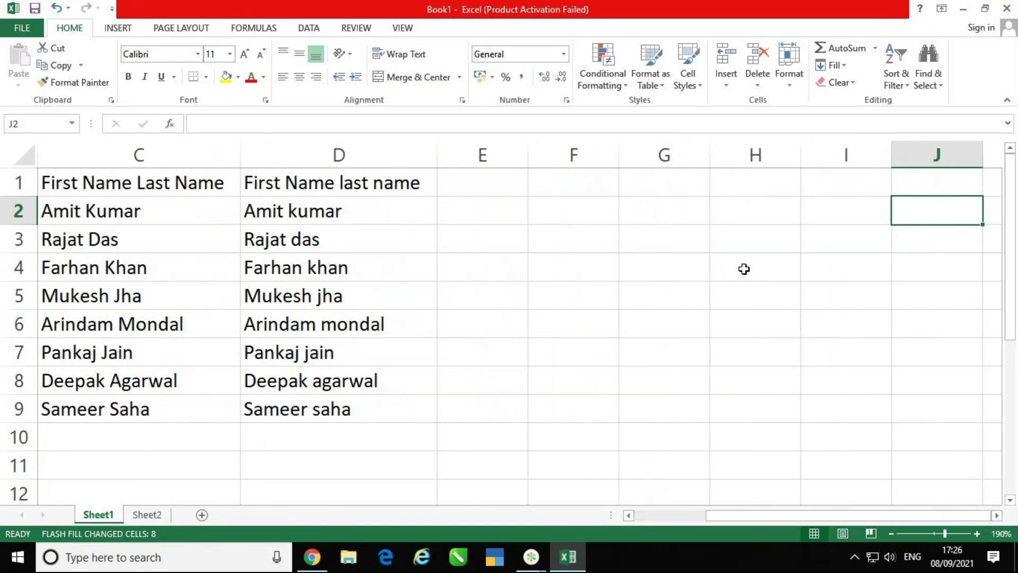
key("Left")
key("Left")
key("Left")
key("Left")
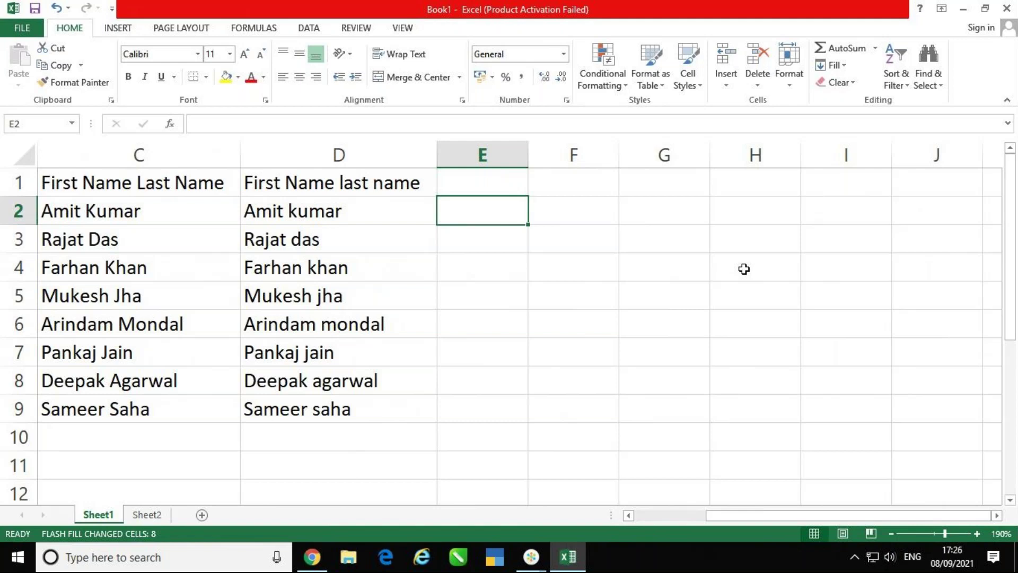
key("Return")
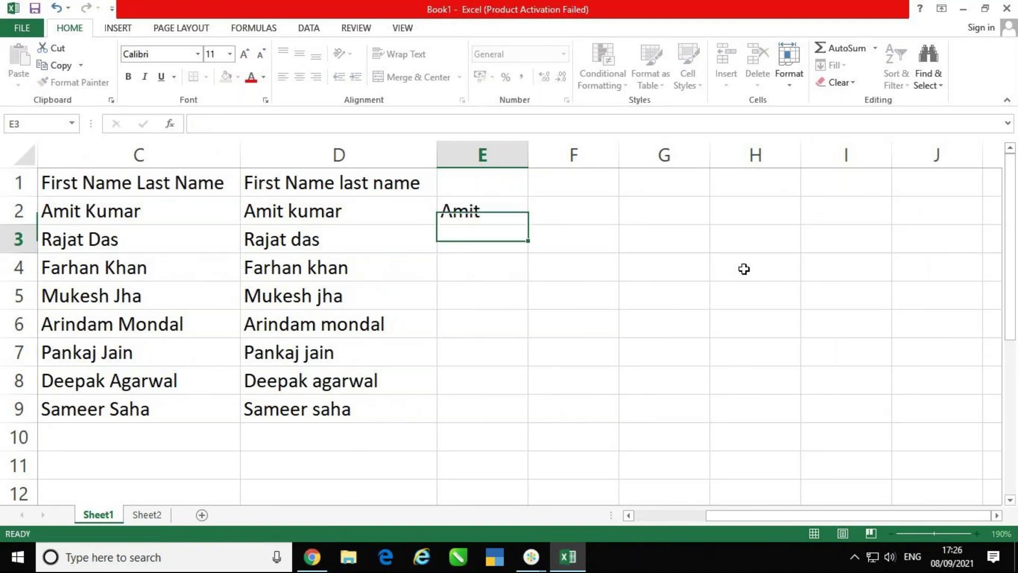
key("ctrl+e")
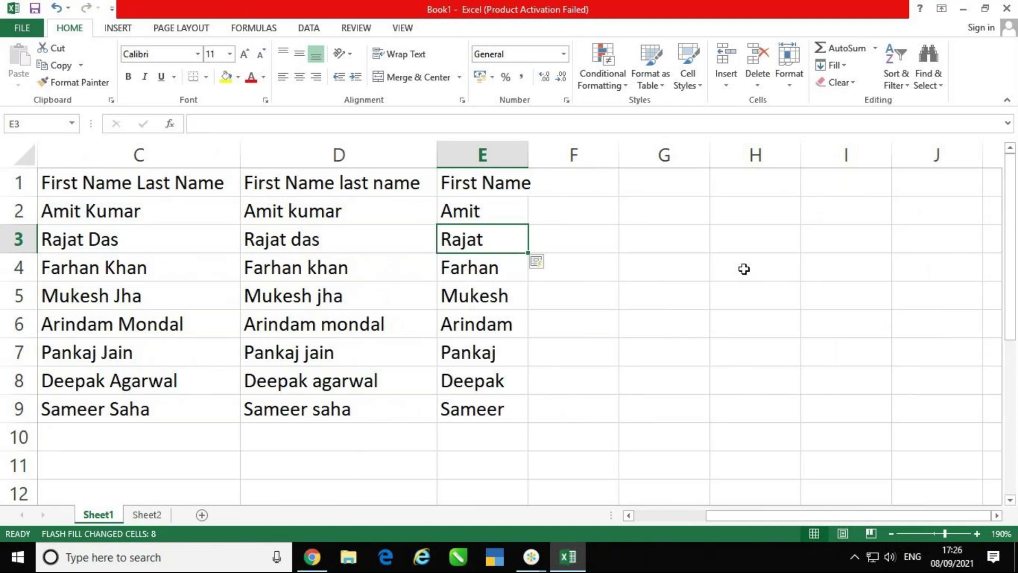
key("Right")
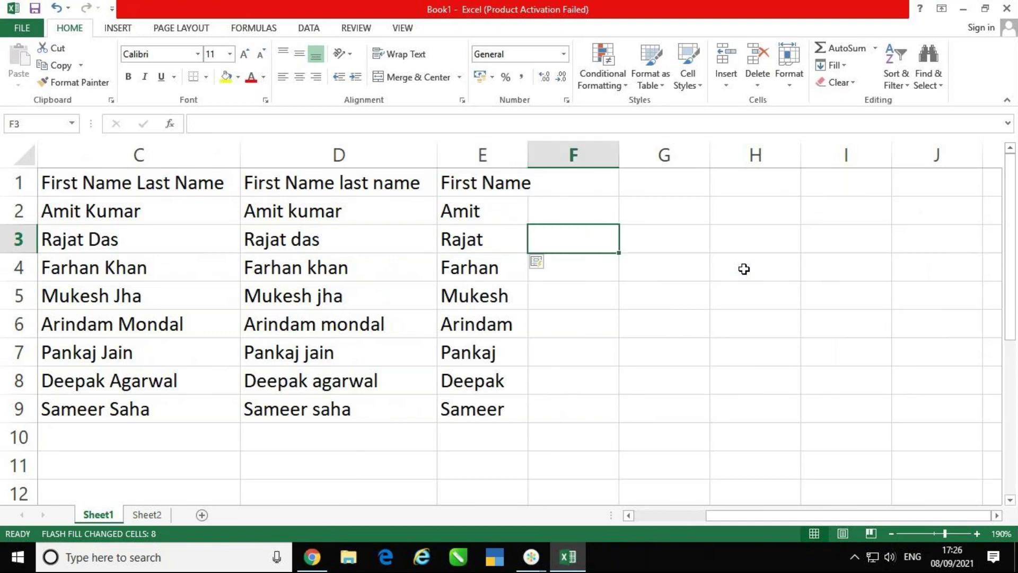
key("Up")
Step: Flash Fill the eight surnames into column F with Ctrl+E and autofit columns E and F
key("Return")
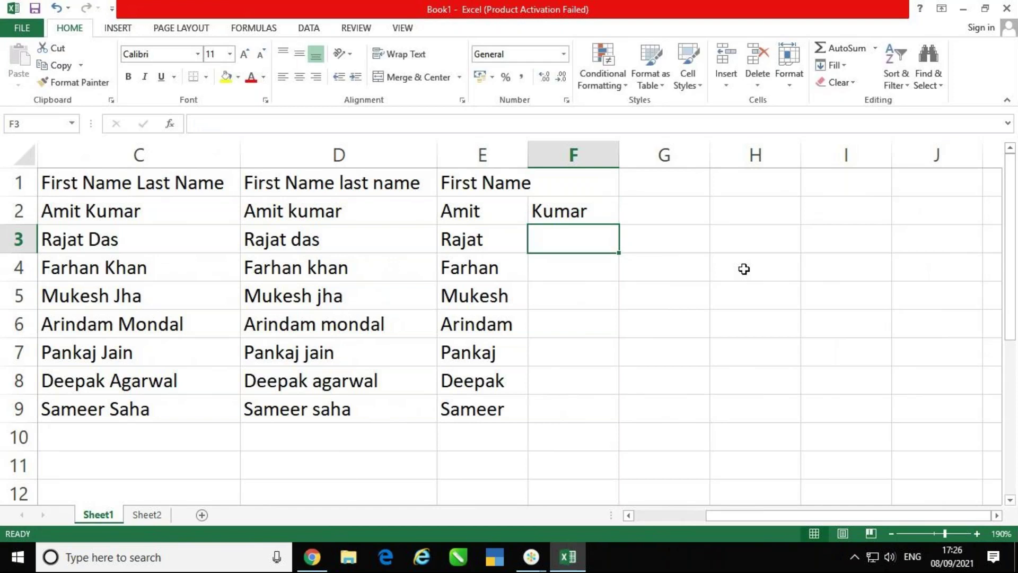
key("ctrl+e")
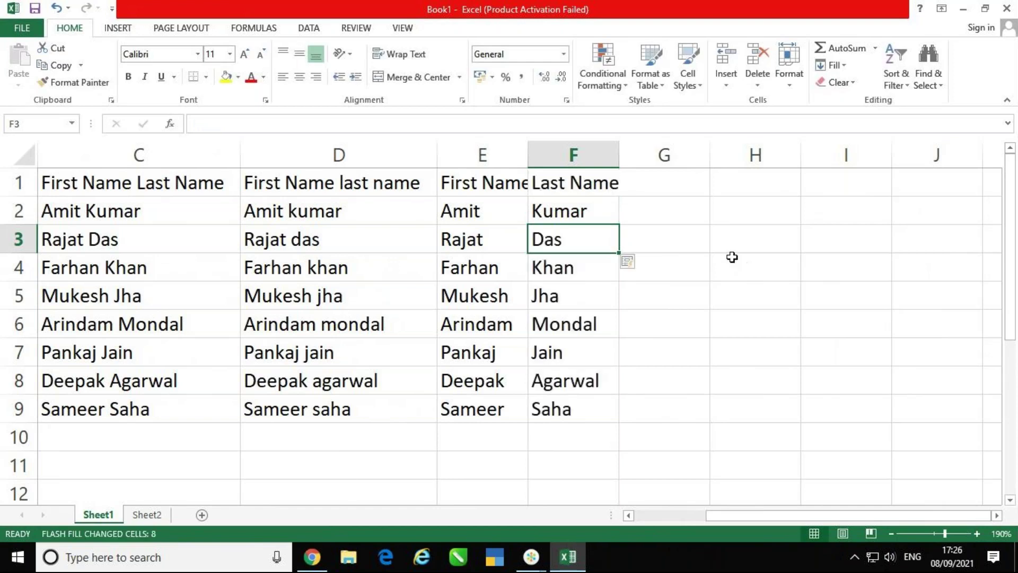
double_click(526, 144)
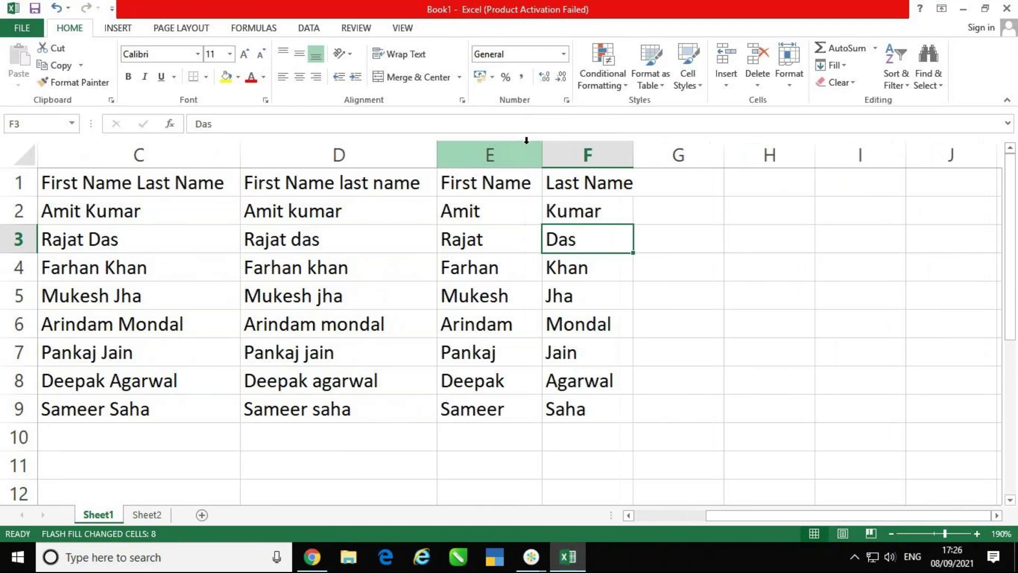
left_click(719, 239)
double_click(638, 162)
left_click(712, 216)
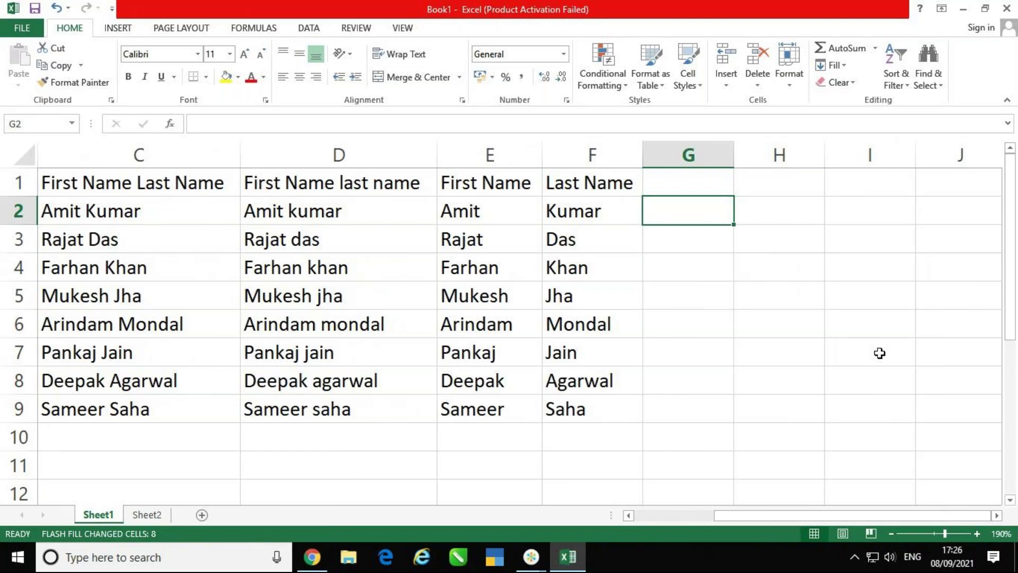
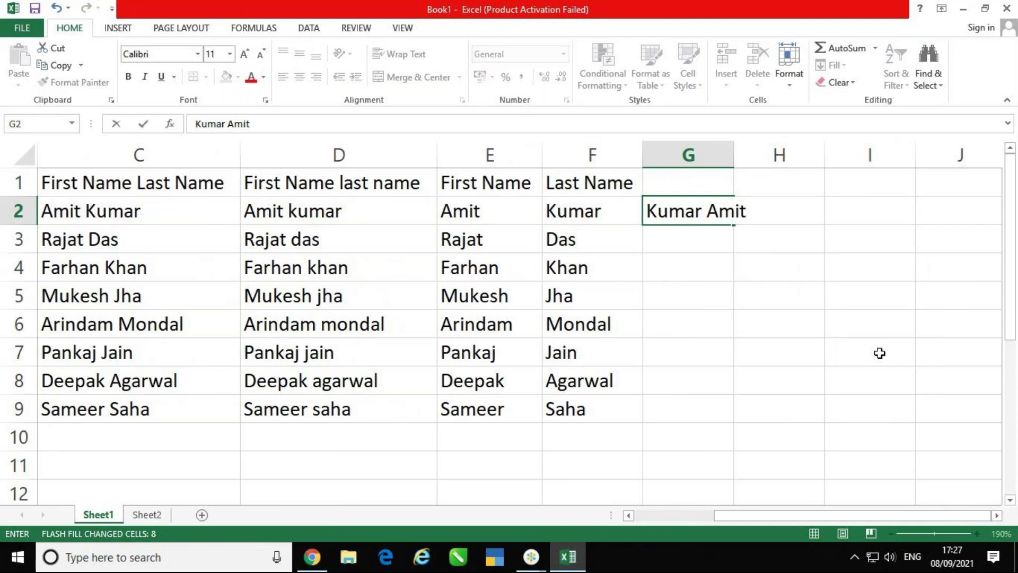
key("ctrl+Return")
key("Return")
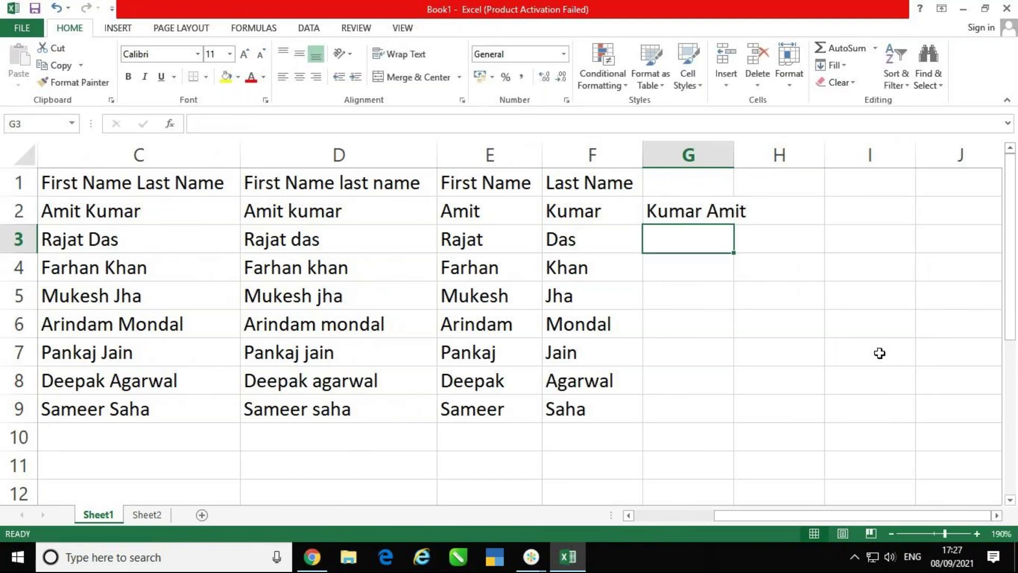
key("ctrl+e")
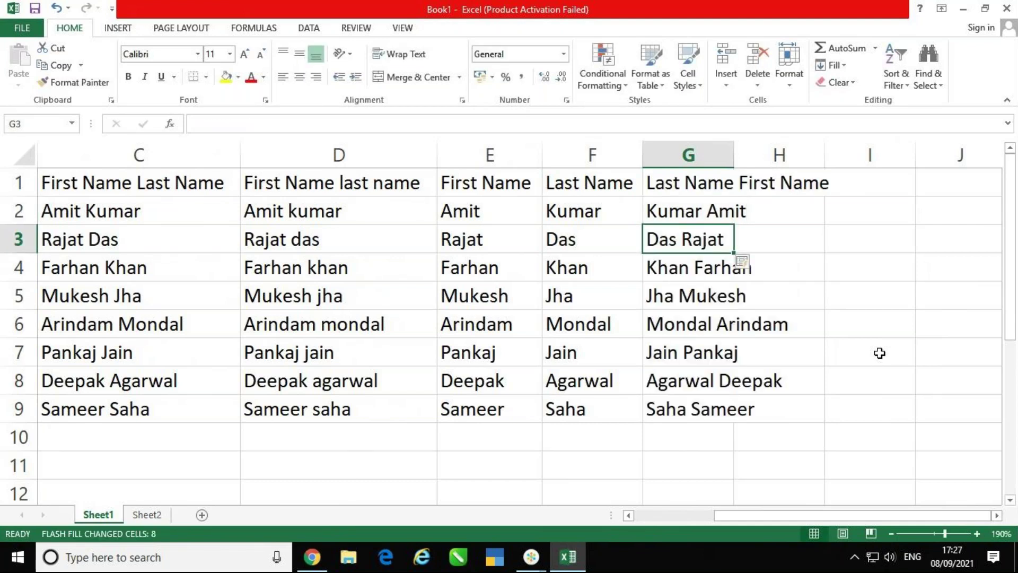
Step: Autofit column G to its Last Name First Name heading
left_click_drag(736, 152, 736, 152)
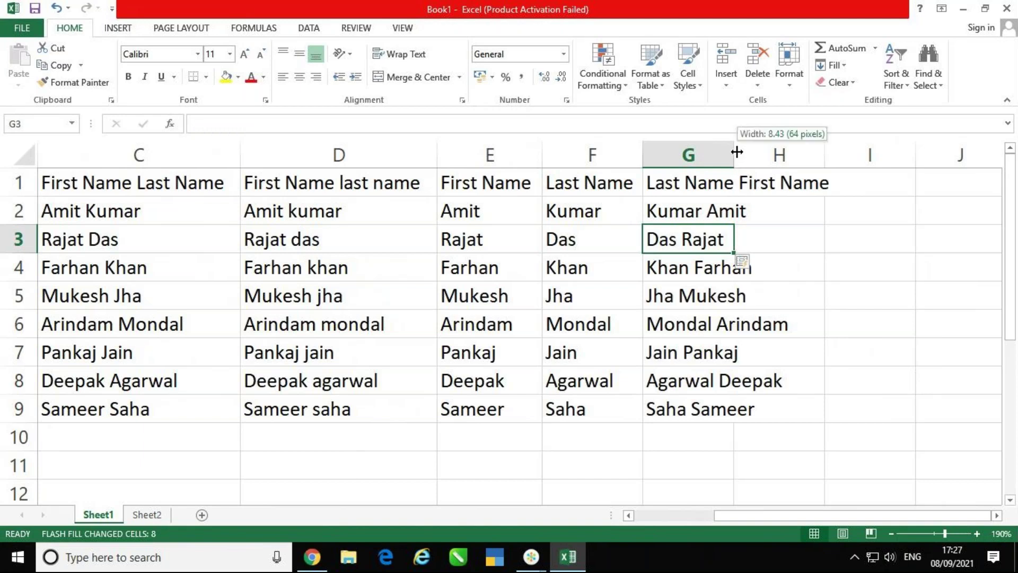
double_click(737, 152)
left_click(808, 371)
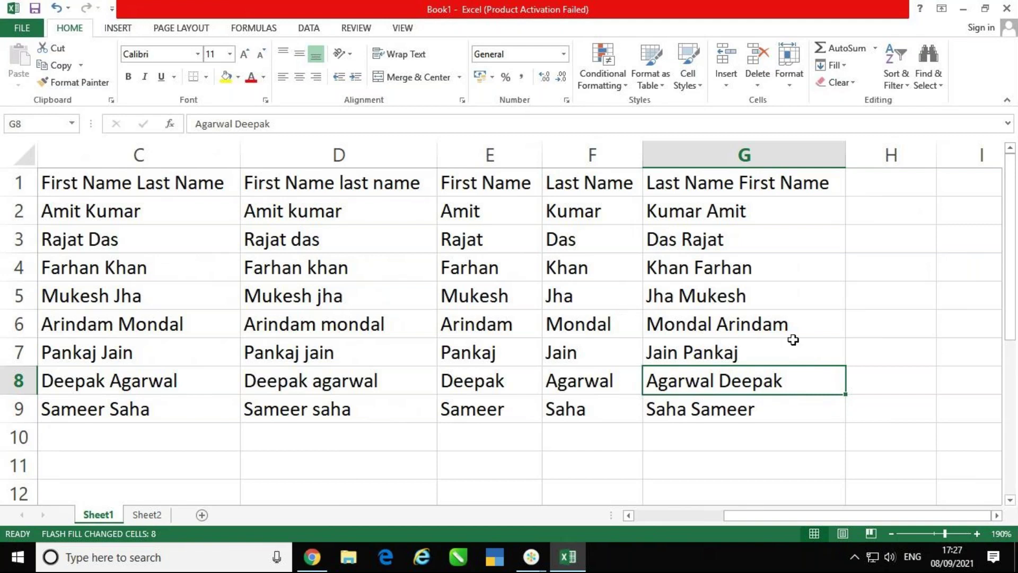
left_click(894, 352)
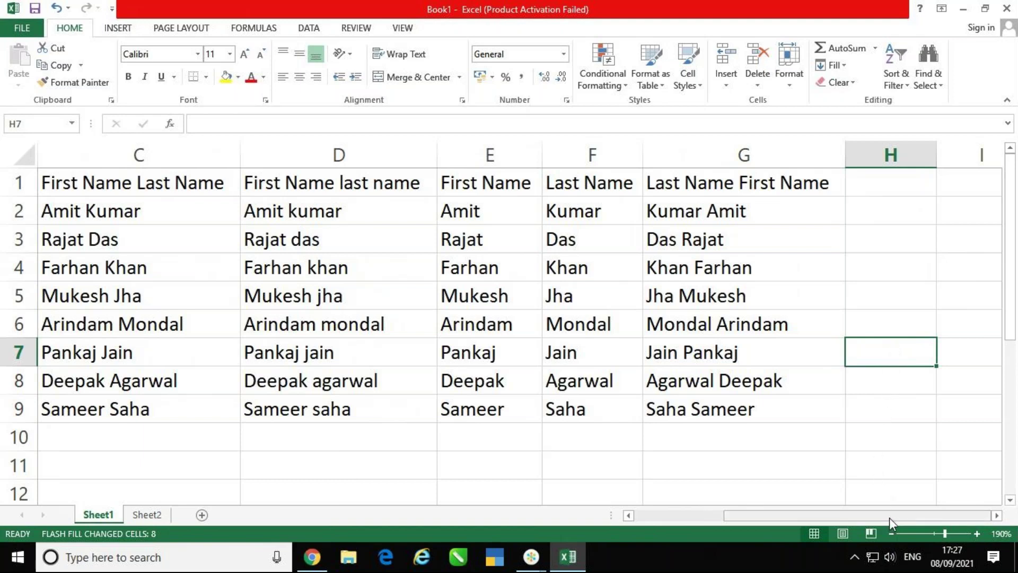
Step: Scroll right to the empty columns past the name table and select J1
left_click_drag(889, 517, 743, 510)
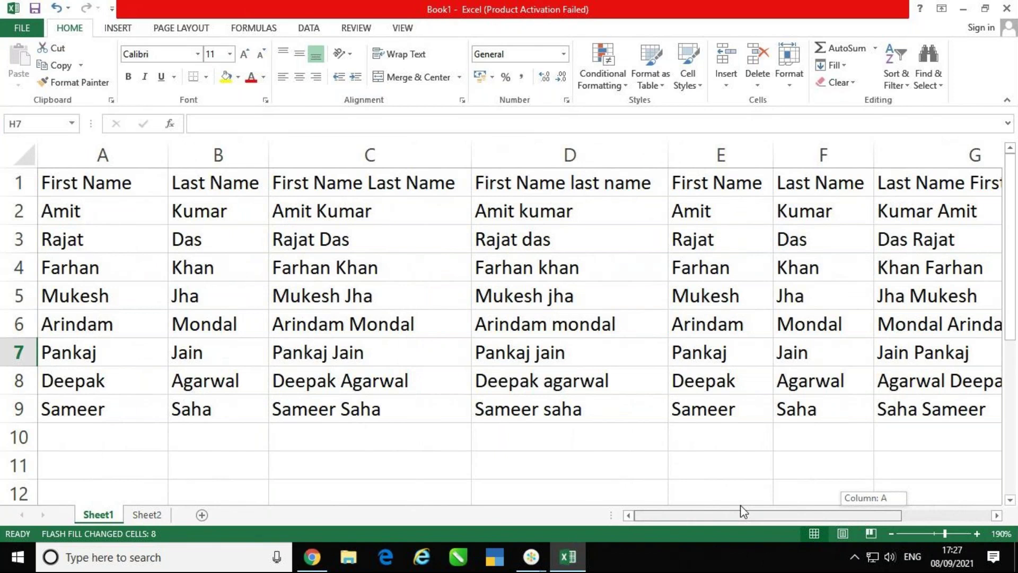
left_click_drag(742, 510, 981, 504)
left_click(997, 515)
left_click(841, 380)
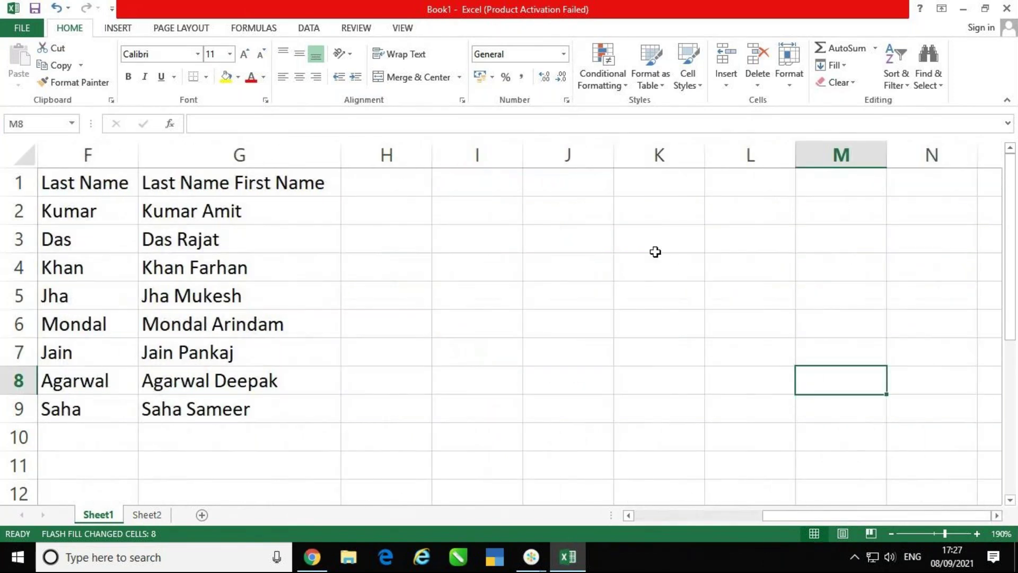
left_click(597, 189)
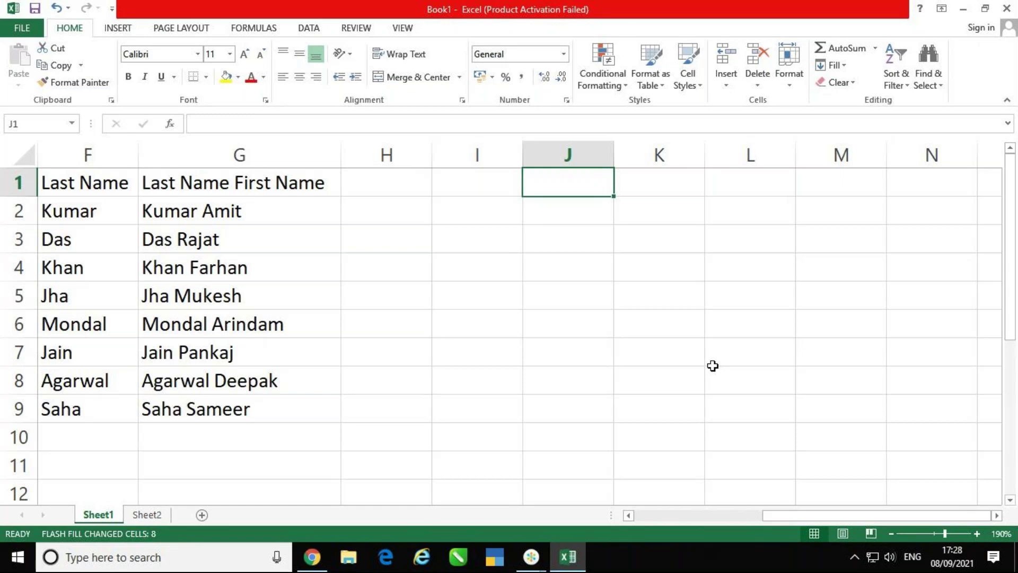
Step: Add a Department heading in J1, autofit column J, and enter Accounts, Admin, CRM, HRM in J2:J5
type("De")
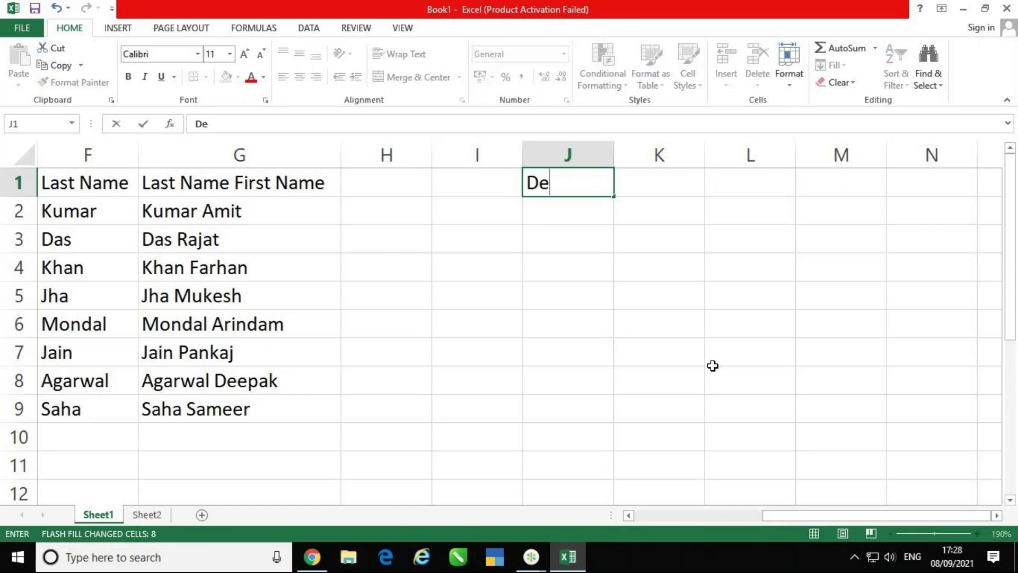
type("partment")
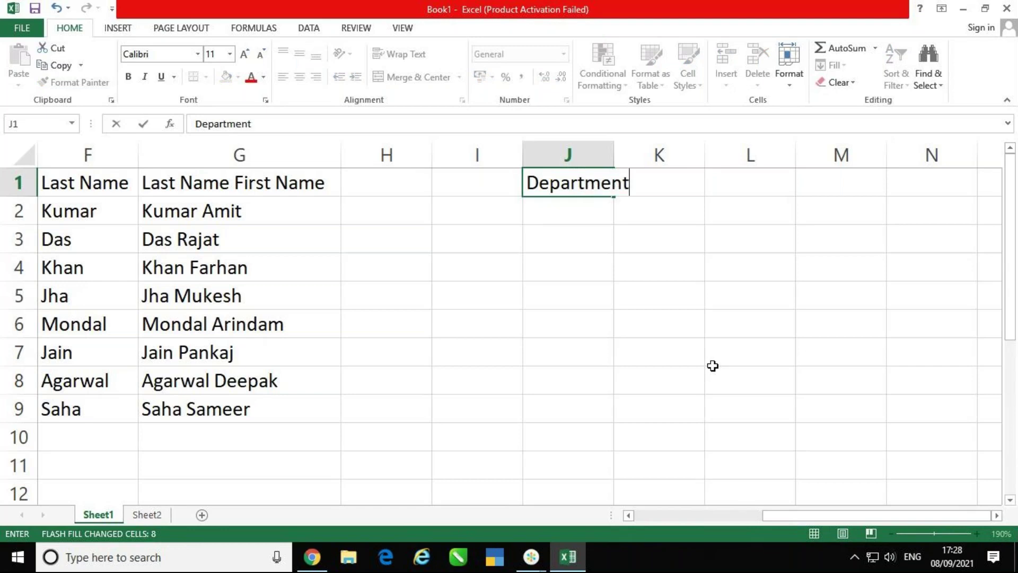
key("Return")
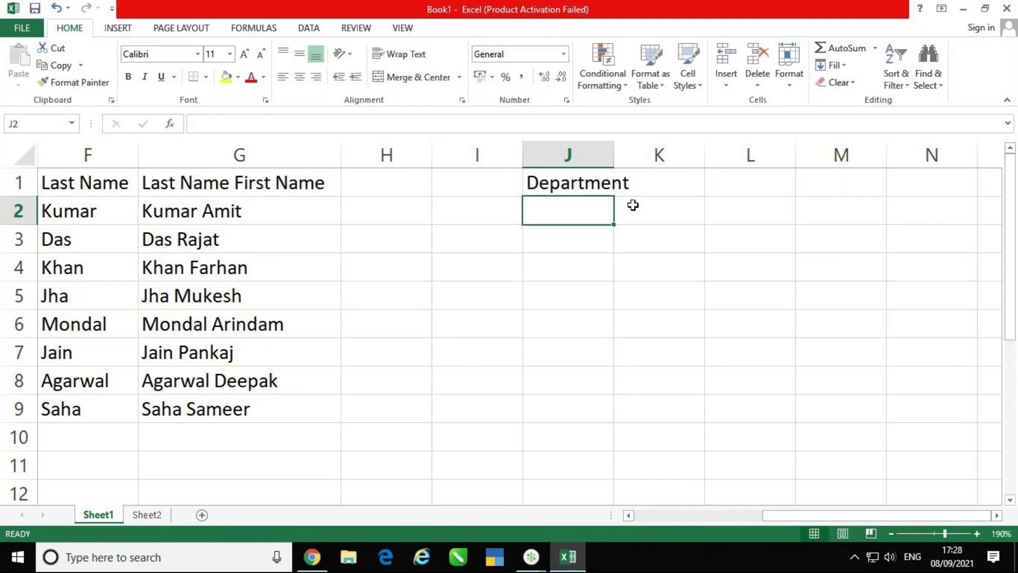
double_click(613, 153)
type("Accounts")
key("Return")
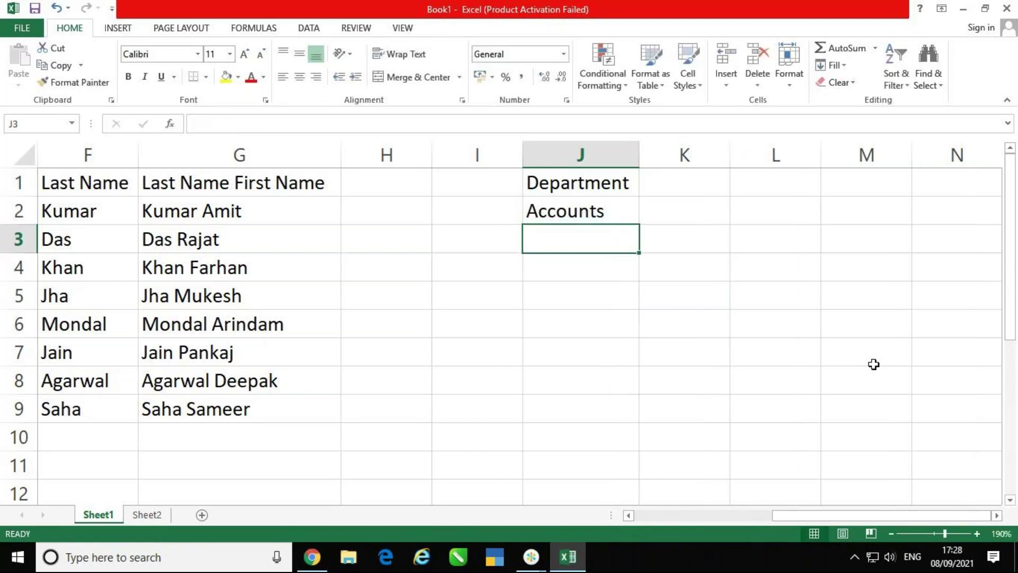
type("Admin")
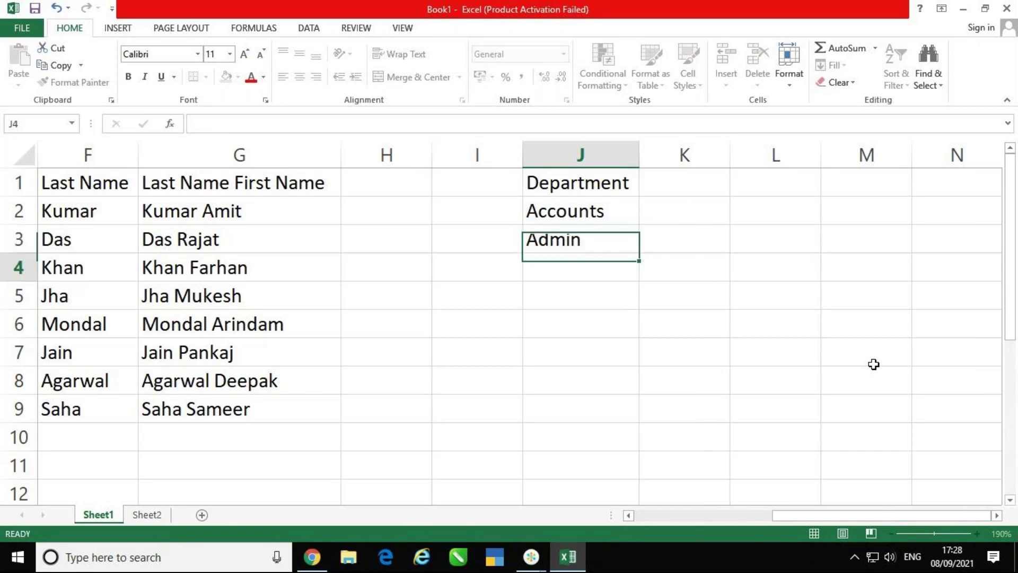
key("Return")
type("CRM")
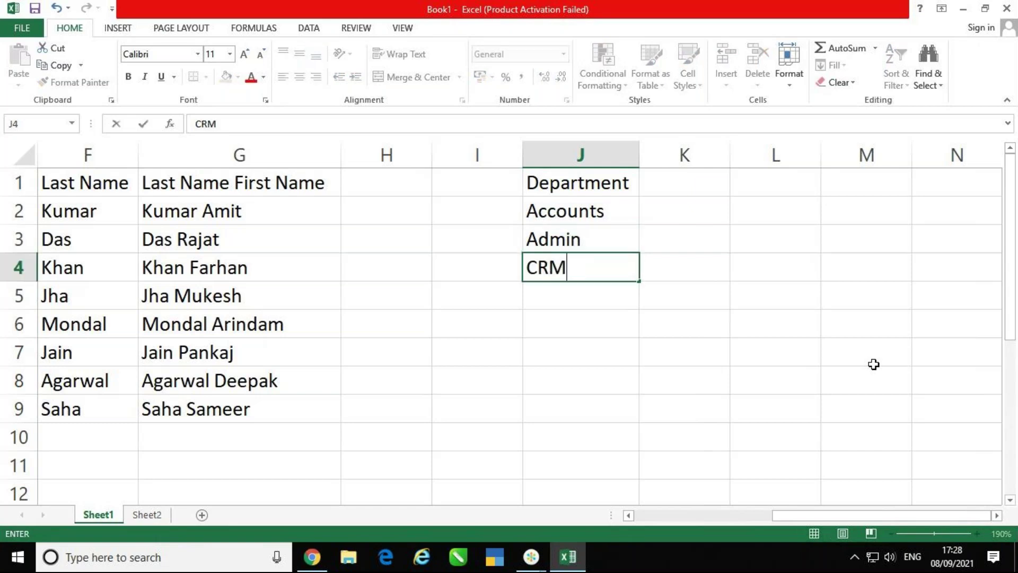
key("Return")
type("HRM")
key("Return")
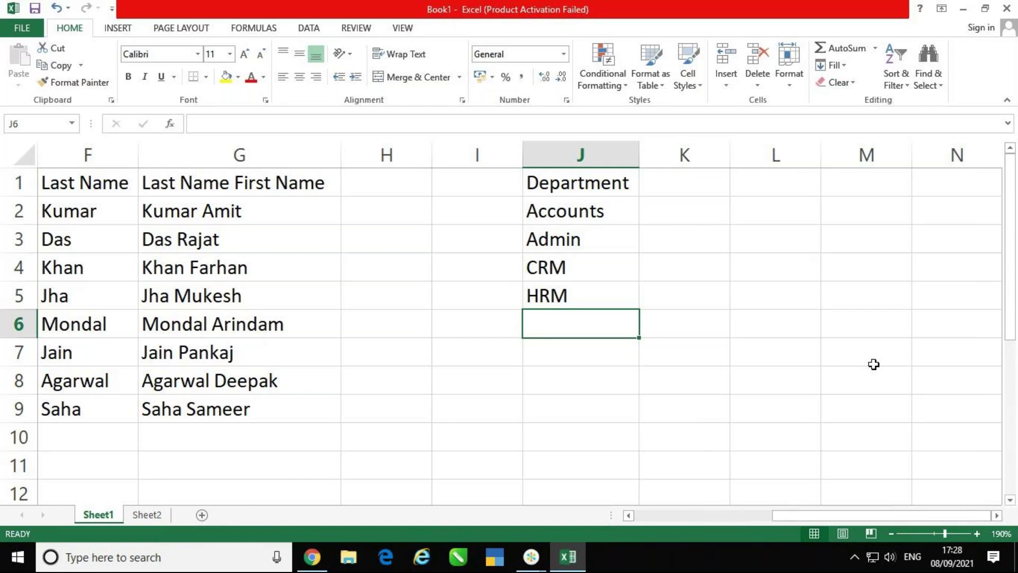
Step: Fill J6:J8 with Accounts, HRM and CRM via AutoComplete, then return to column A
type("a")
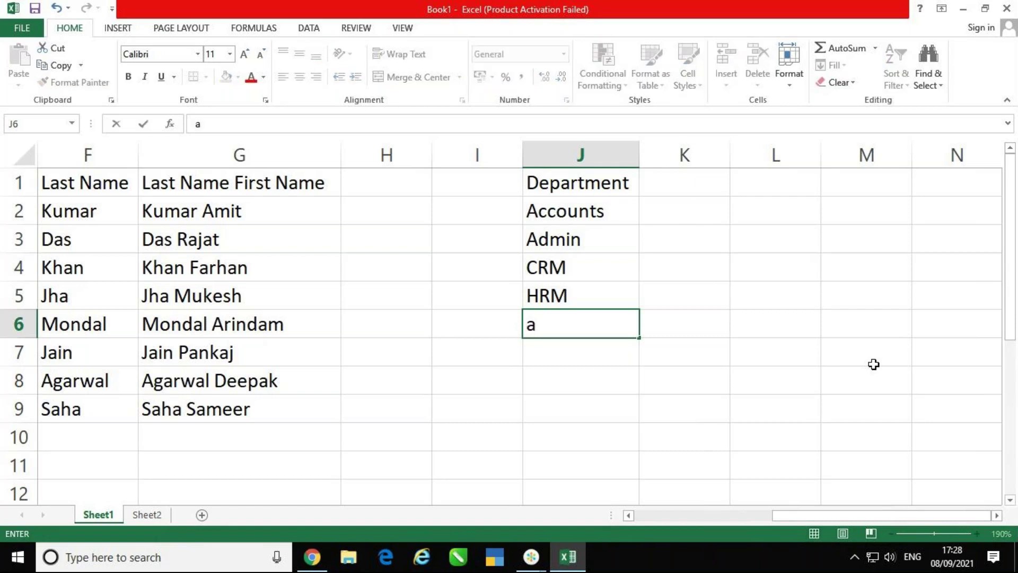
type("c")
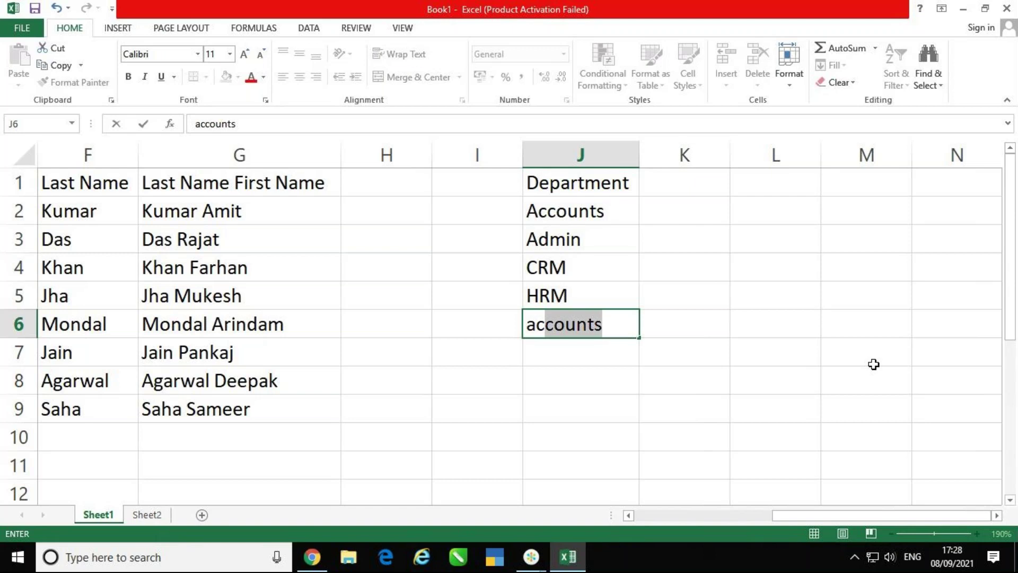
key("Return")
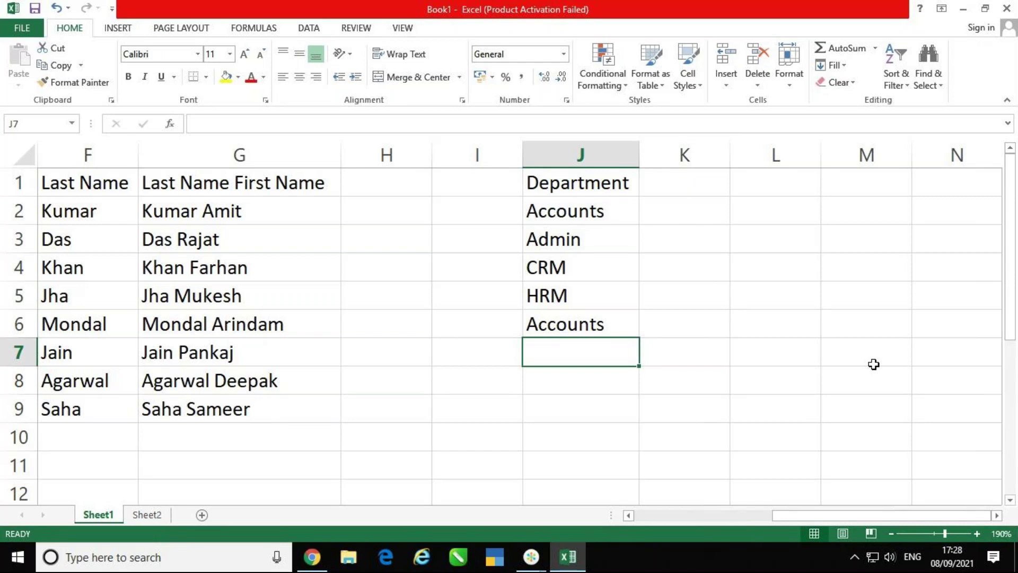
type("h")
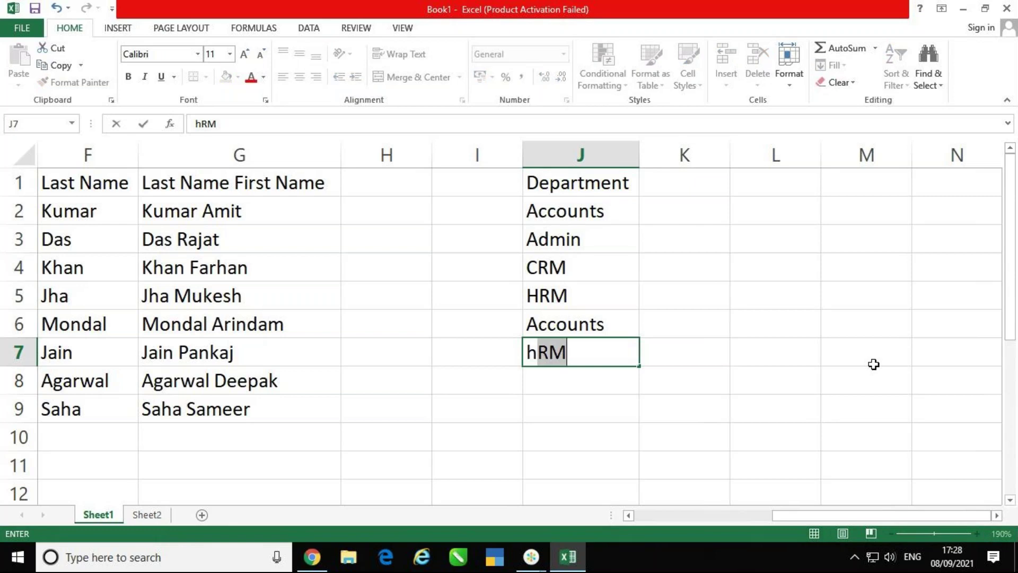
key("Return")
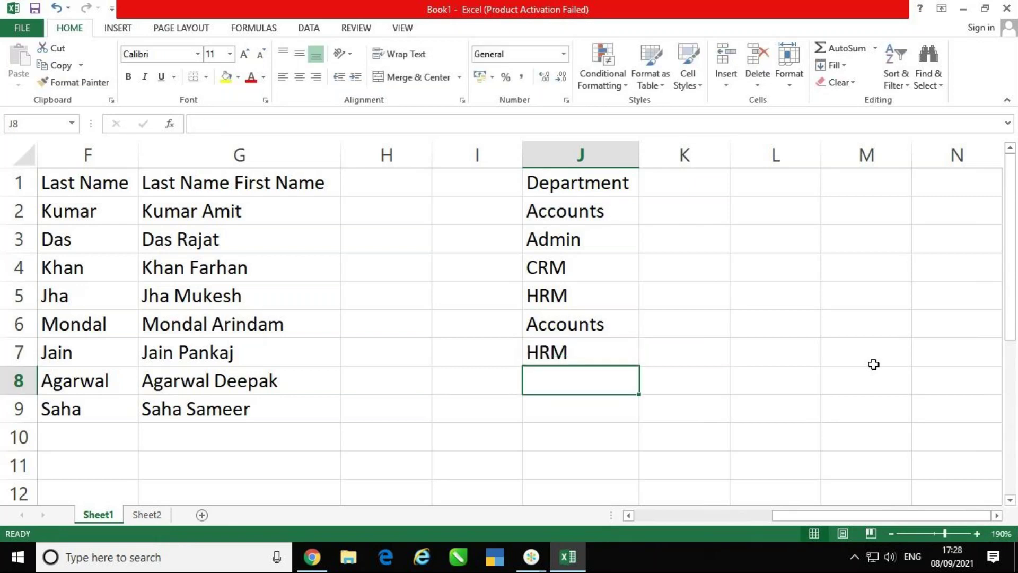
type("c")
key("Return")
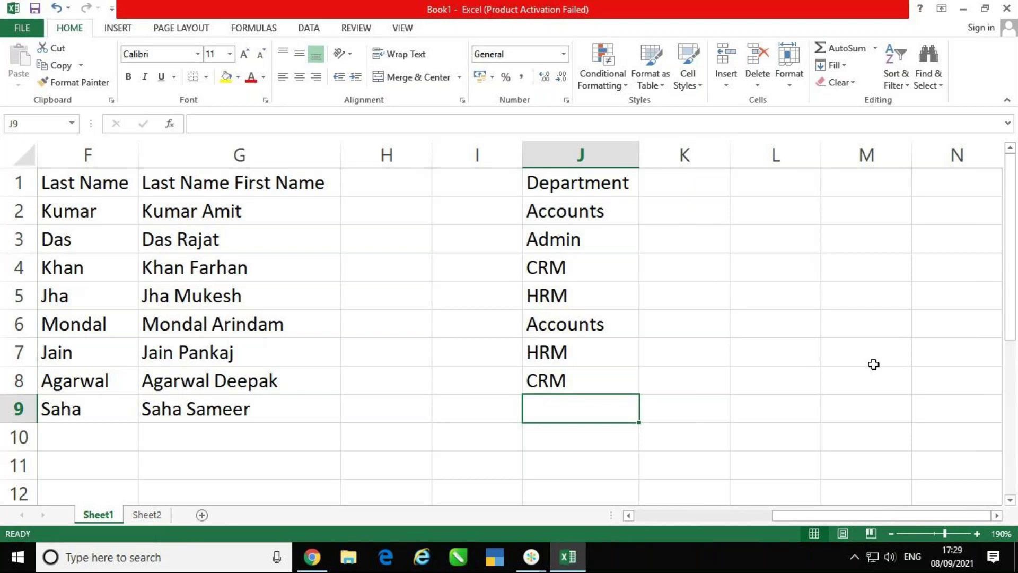
key("Left")
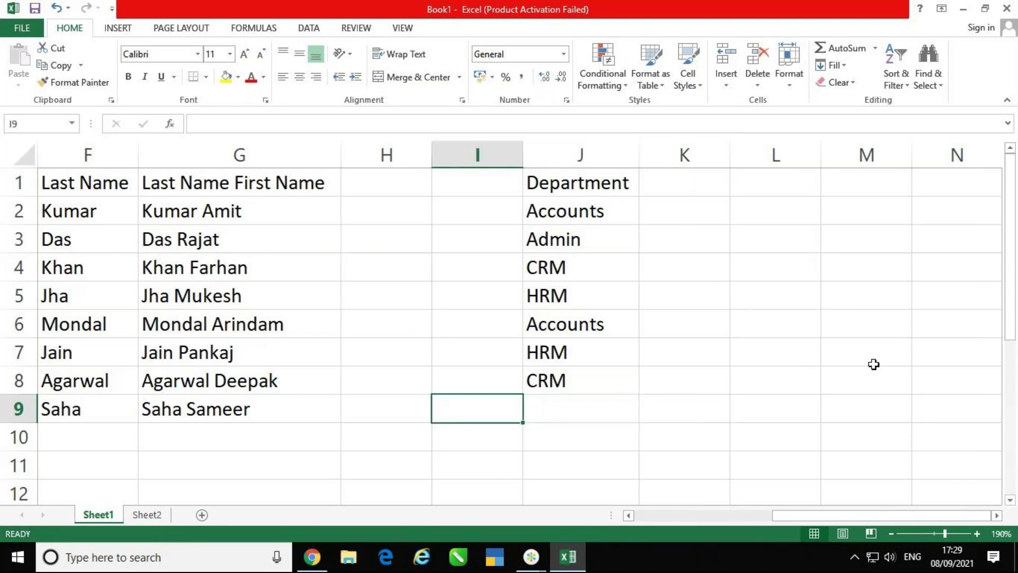
key("Home")
key("Down")
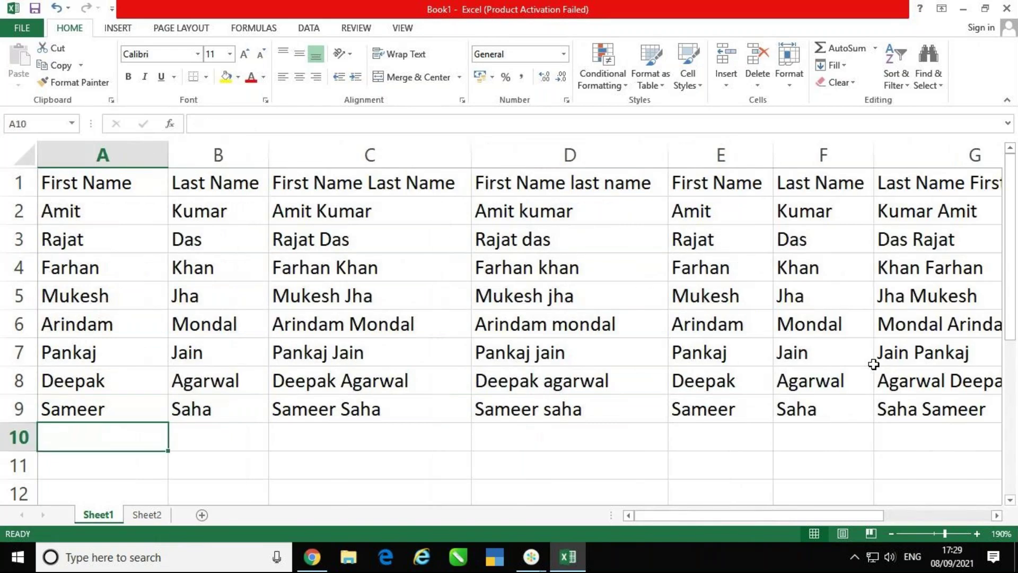
key("Down")
key("Down")
key("Down")
key("Up")
key("Up")
key("Up")
key("Up")
key("Up")
key("Up")
key("Up")
key("Up")
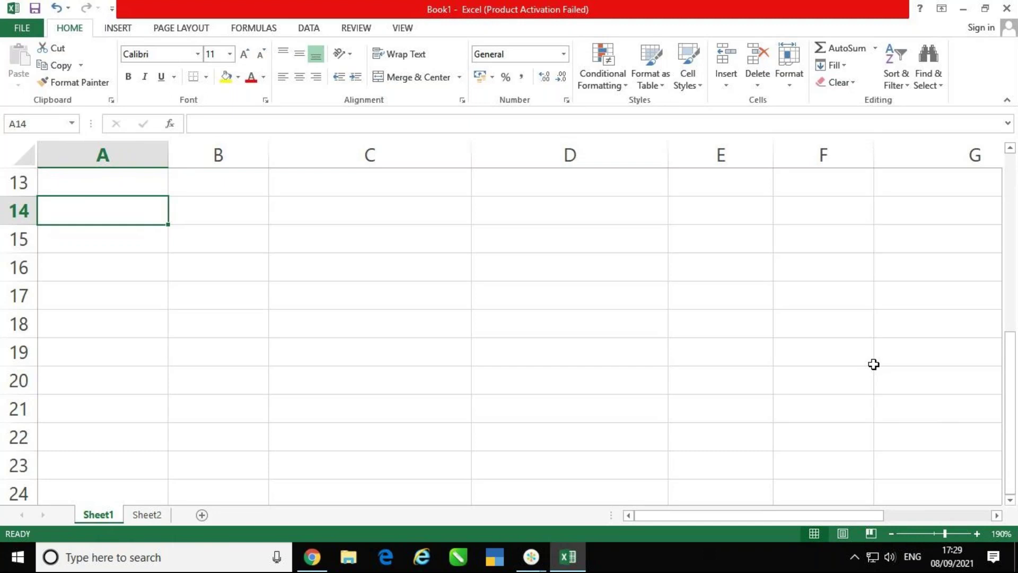
left_click(531, 558)
left_click(542, 560)
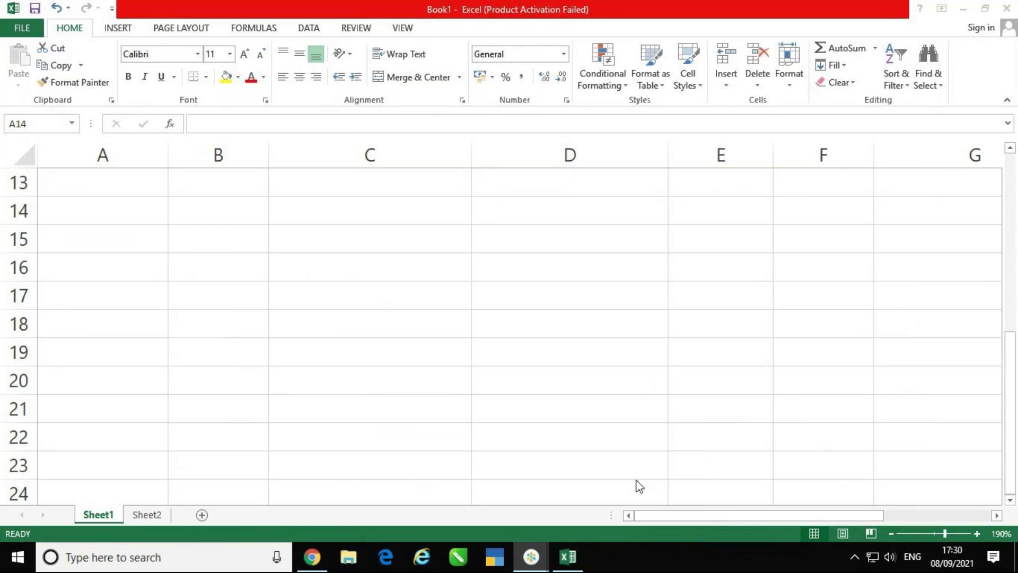
left_click(942, 8)
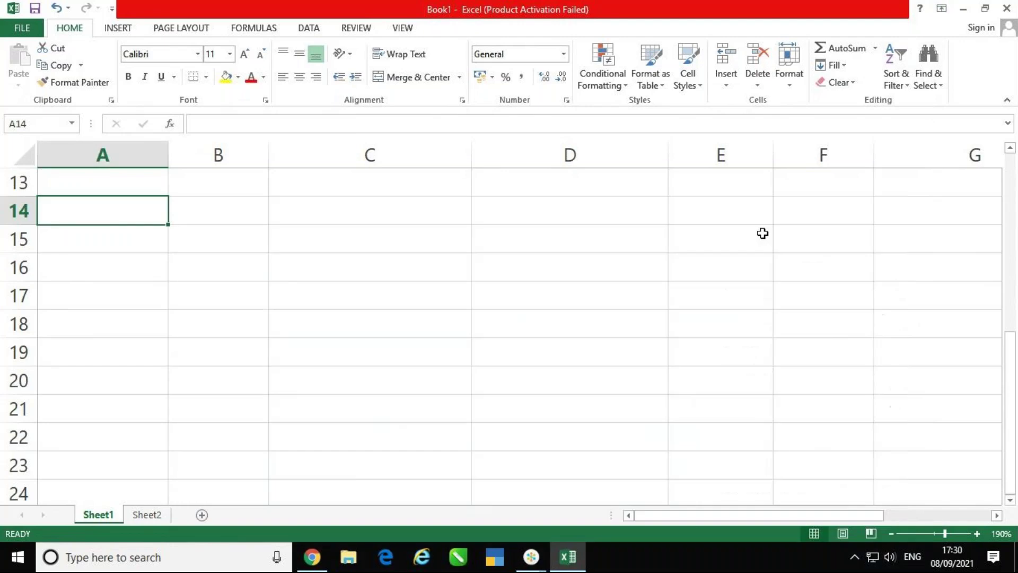
left_click(762, 222)
left_click(164, 186)
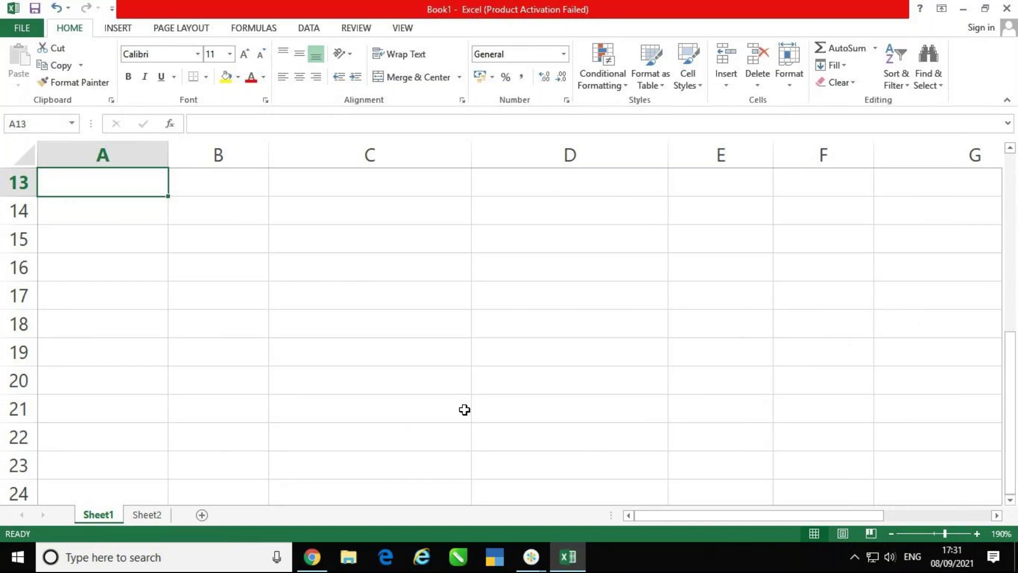
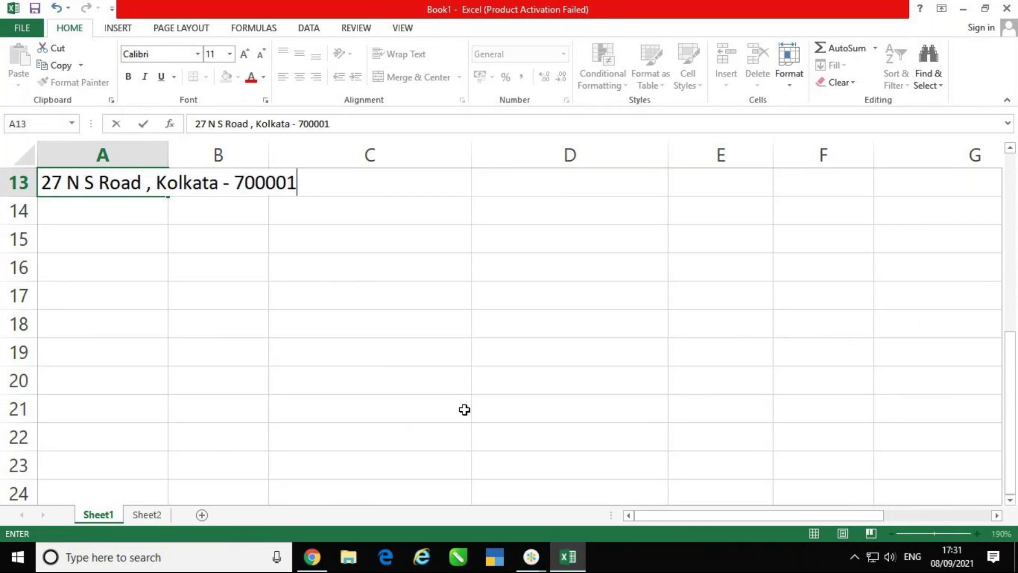
Step: Commit the first address and enter two more Kolkata addresses ending 700016 and 700102 in A14:A15
key("Return")
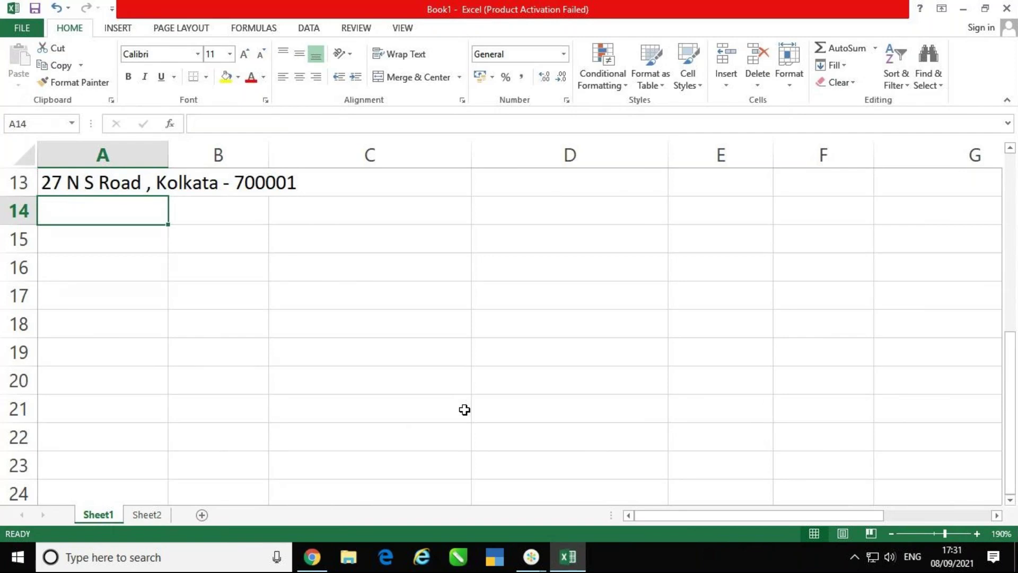
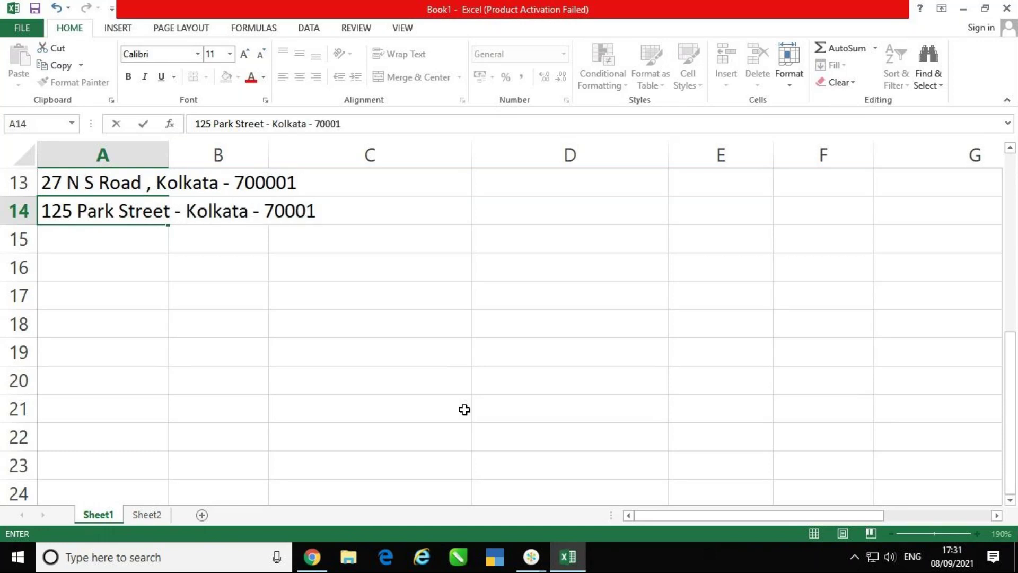
key("Return")
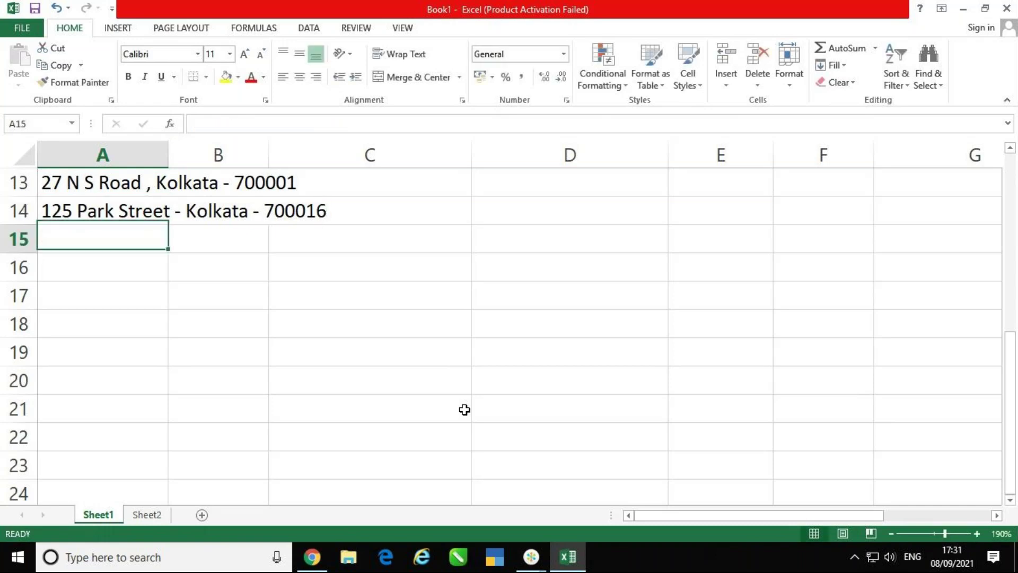
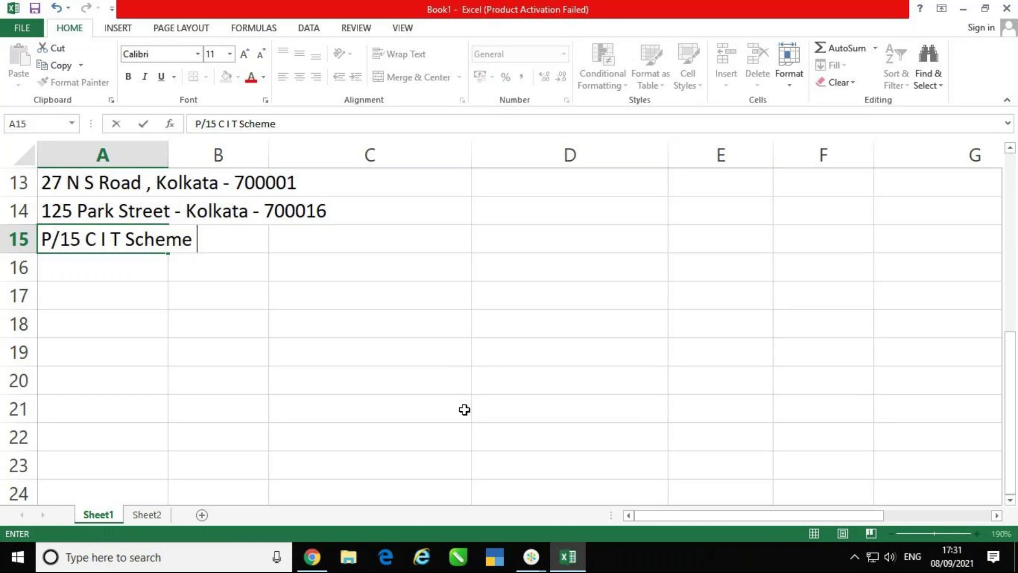
key("Return")
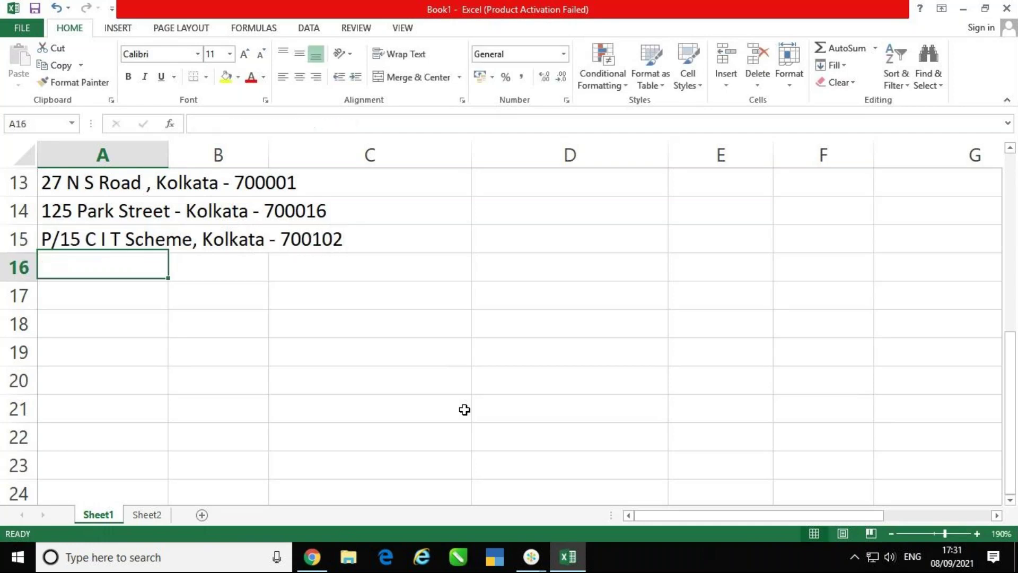
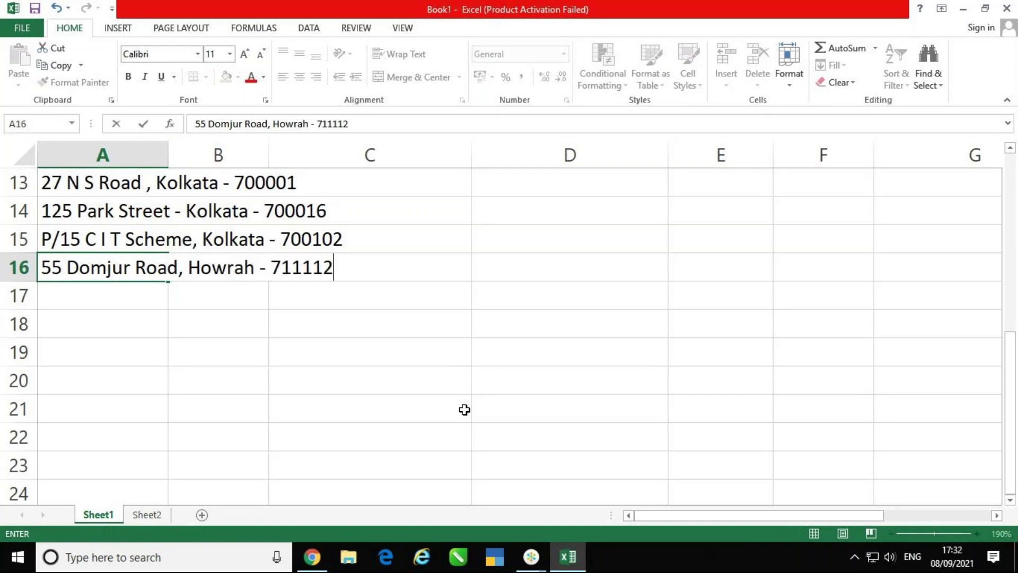
Step: Enter the Howrah (711112) and Kolkata (700079) addresses in A16:A17, fixing typos, then move to column D
key("Return")
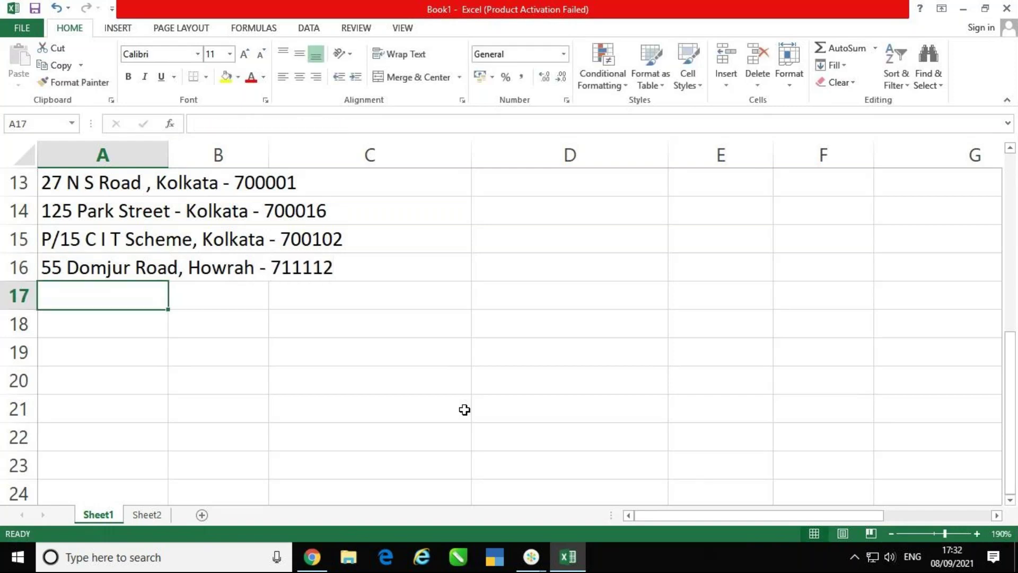
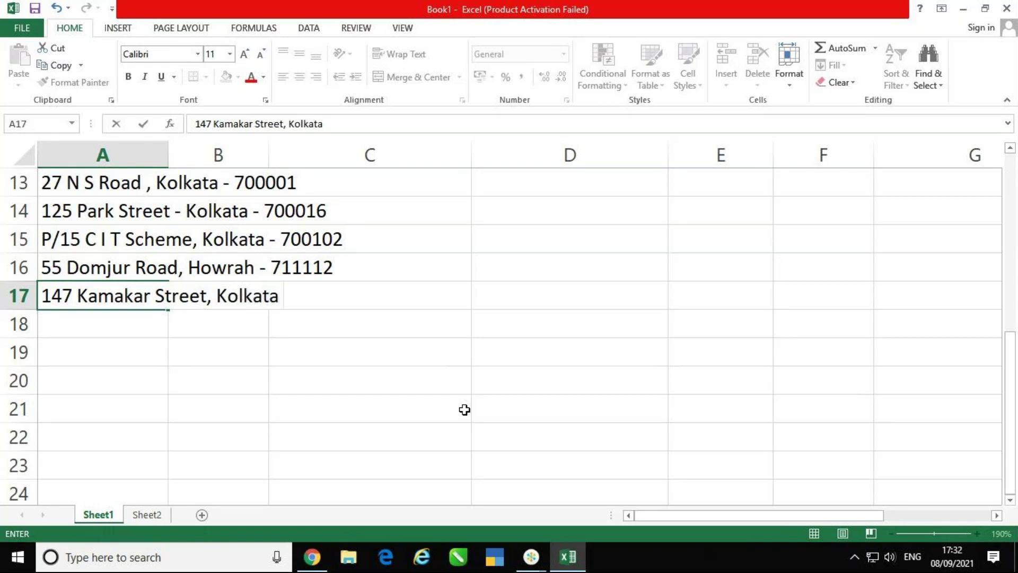
key("Return")
key("Right")
key("Right")
key("Right")
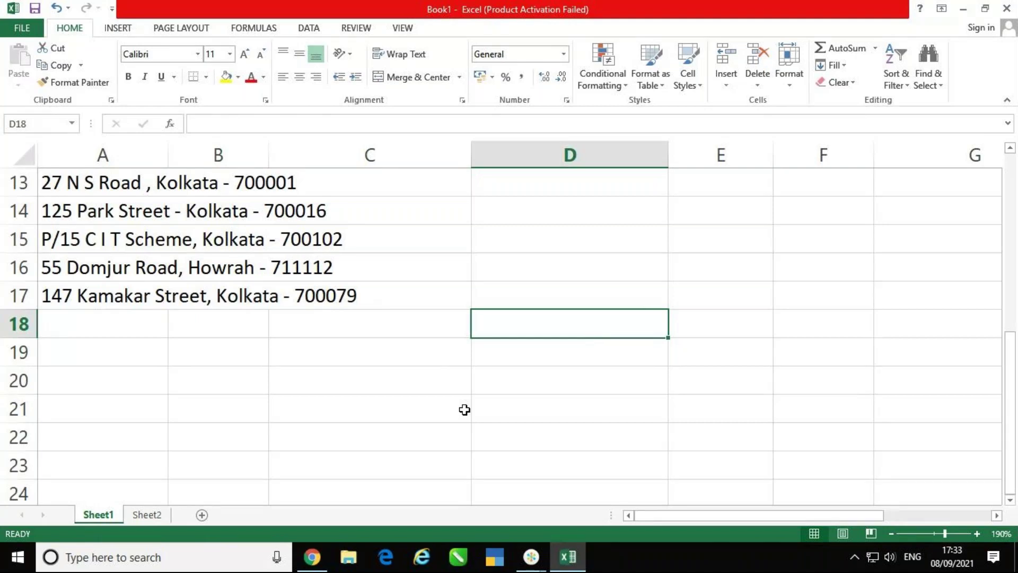
key("Up")
Step: Enter 700001 in D13, run Flash Fill, and dismiss its no-pattern warning
key("Up")
key("Up")
key("Up")
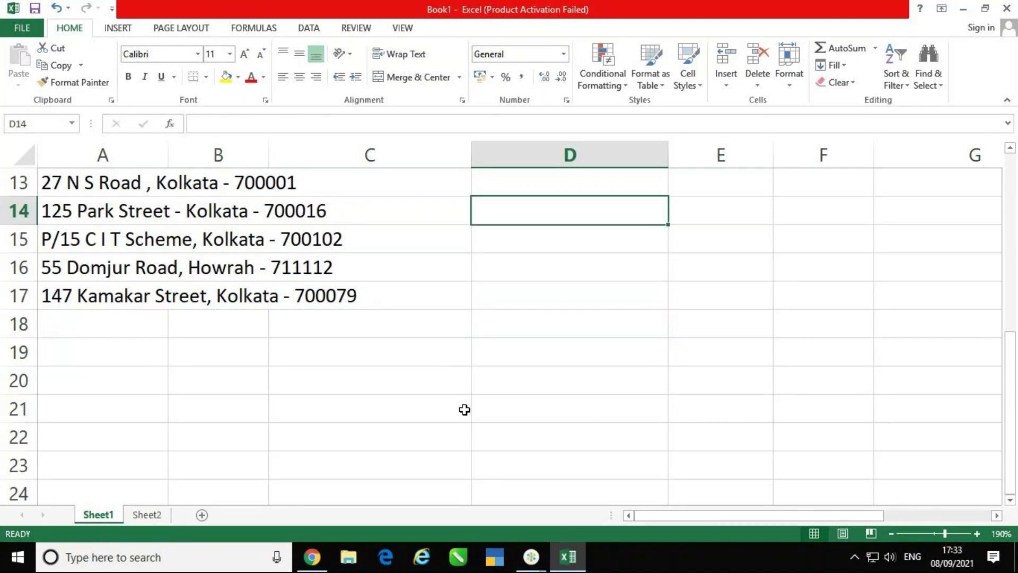
key("Up")
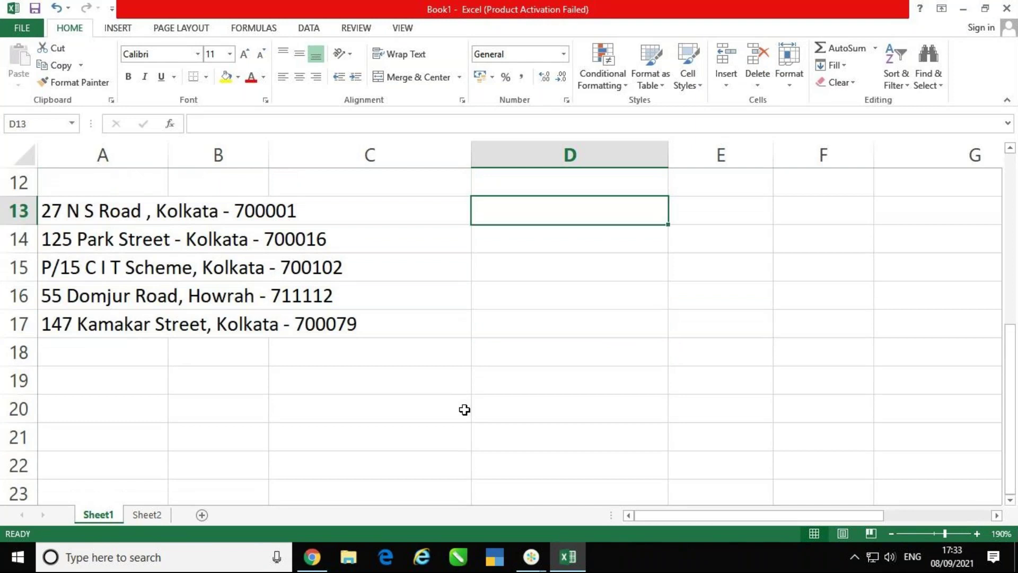
type("700001")
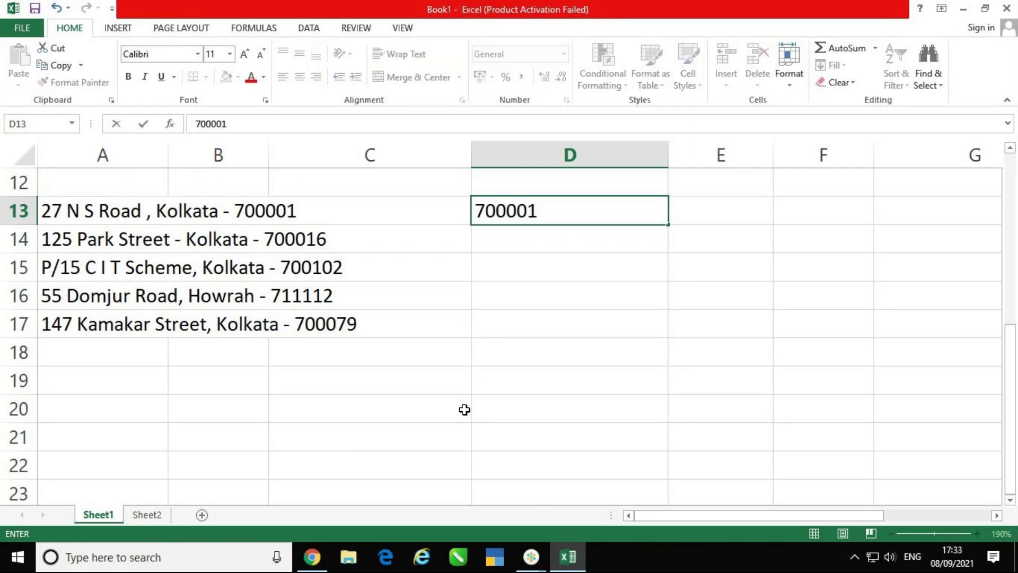
key("Return")
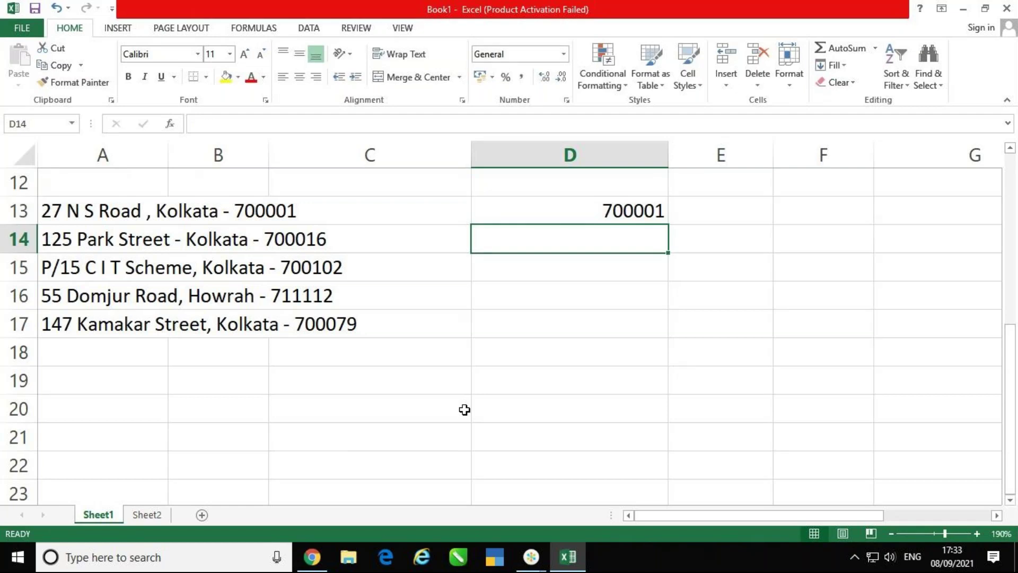
key("ctrl+e")
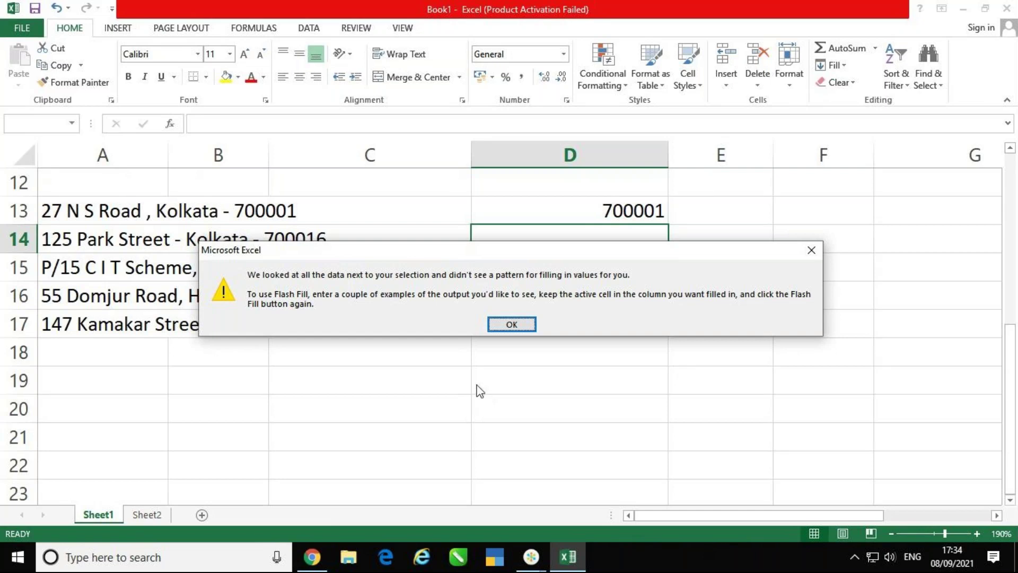
left_click(511, 323)
Step: Widen column A so the full addresses fit, then select columns A through D in turn
left_click(549, 382)
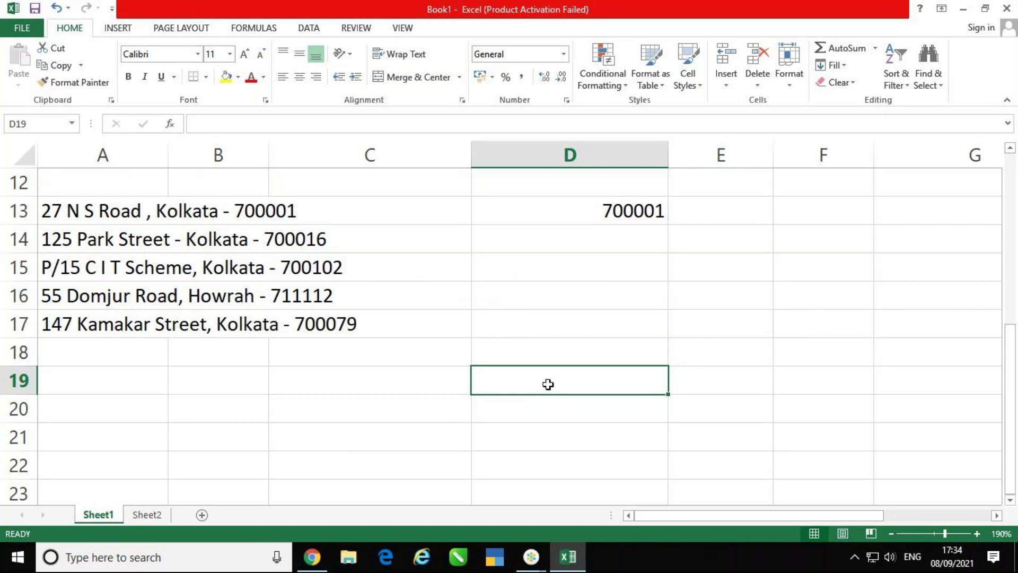
left_click(515, 411)
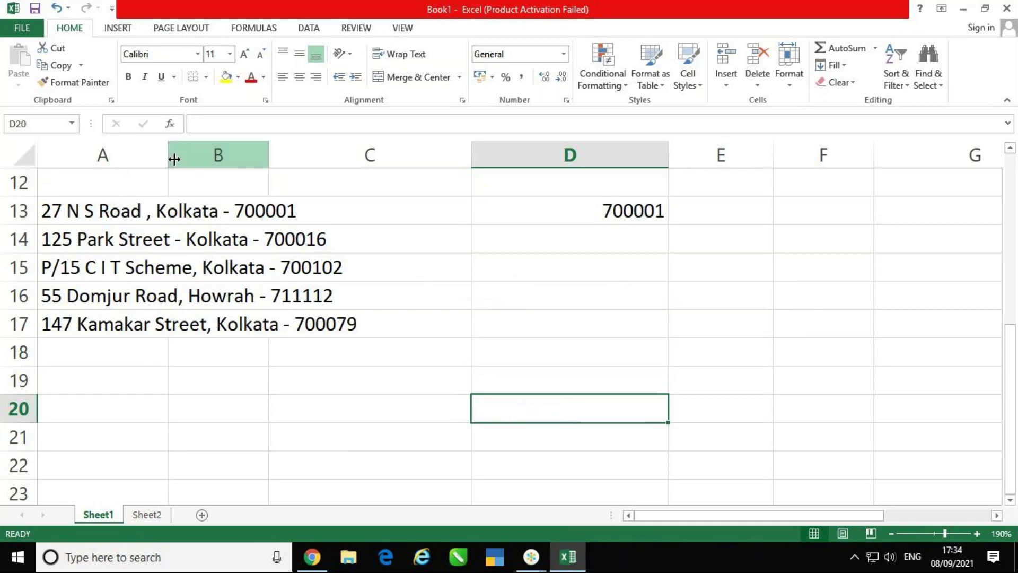
left_click_drag(168, 155, 365, 175)
left_click(449, 415)
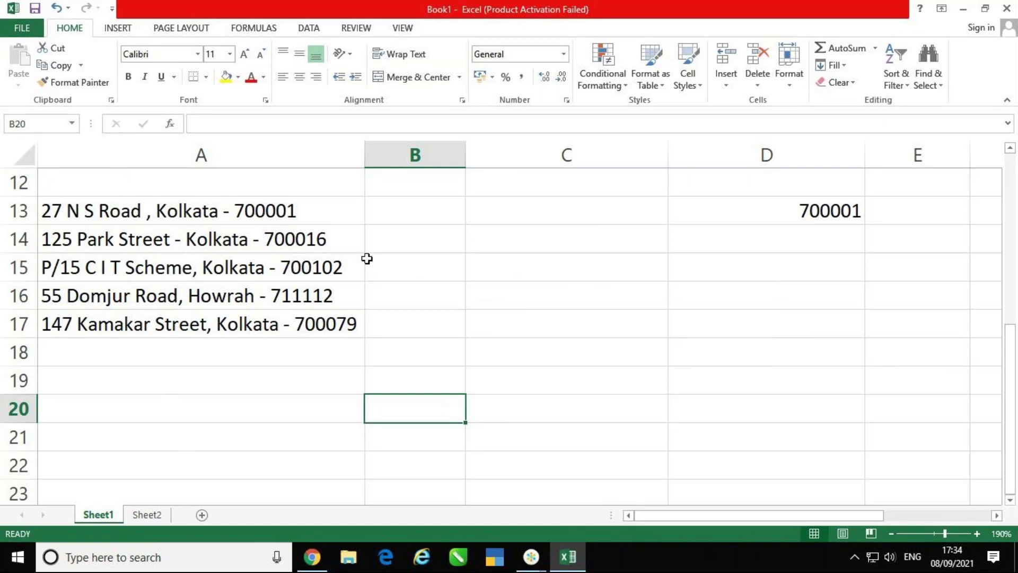
left_click(281, 154)
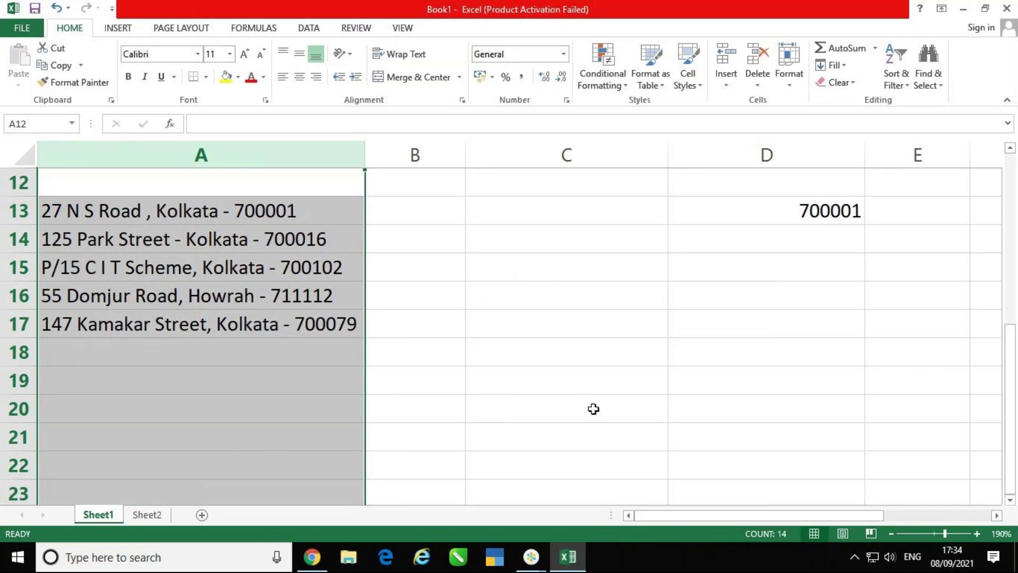
left_click(593, 409)
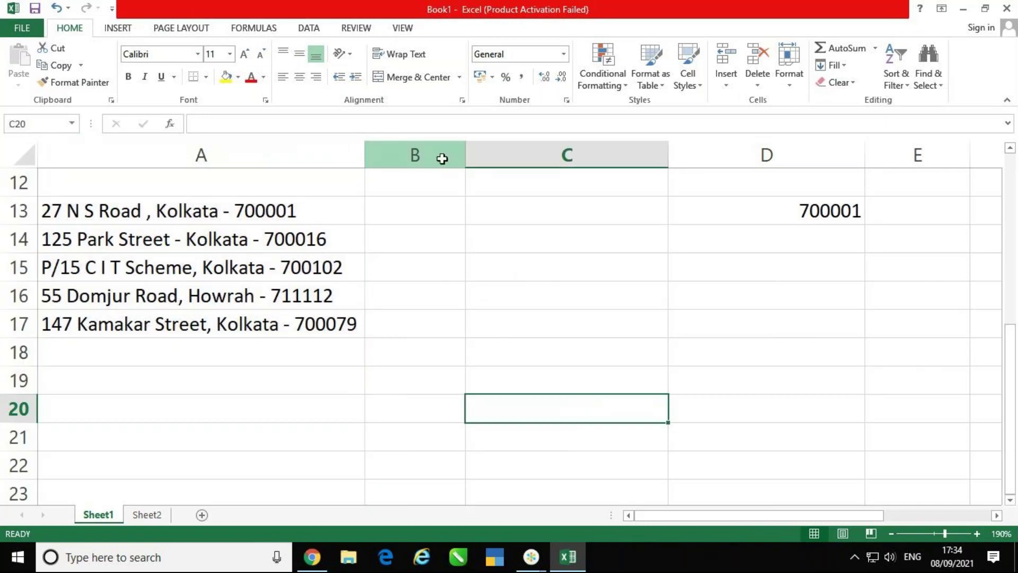
left_click_drag(439, 156, 546, 156)
left_click(730, 155)
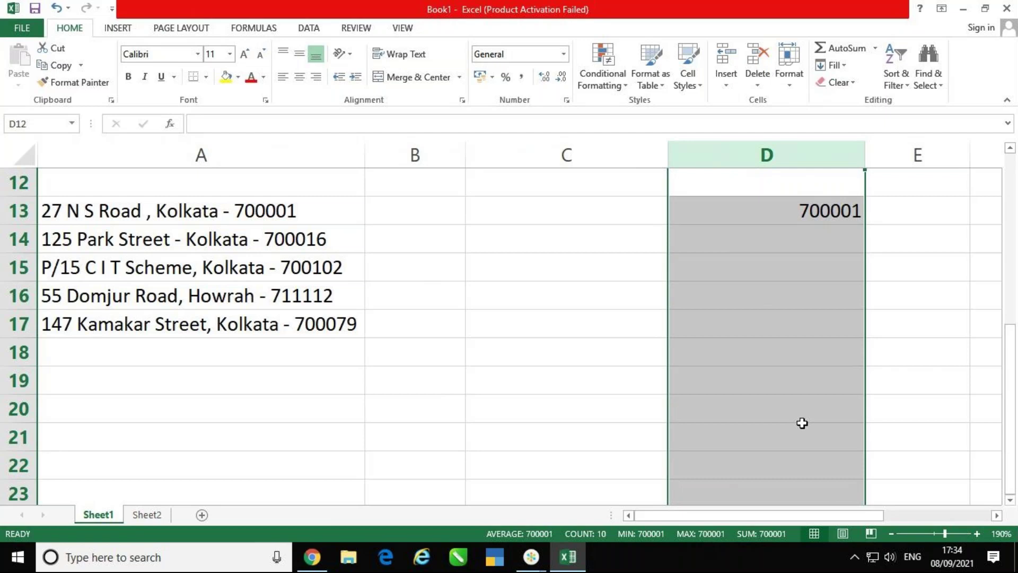
Step: Clear D13, enter 700001 in B13, and Flash Fill the PIN codes into B14:B17
left_click(789, 390)
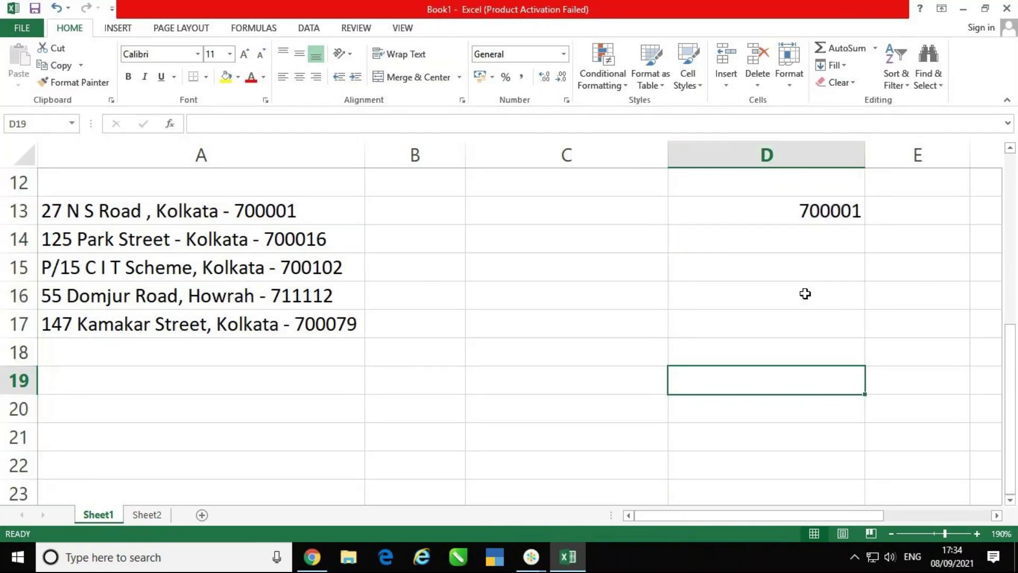
left_click(805, 219)
key("Delete")
key("Left")
key("Left")
type("7")
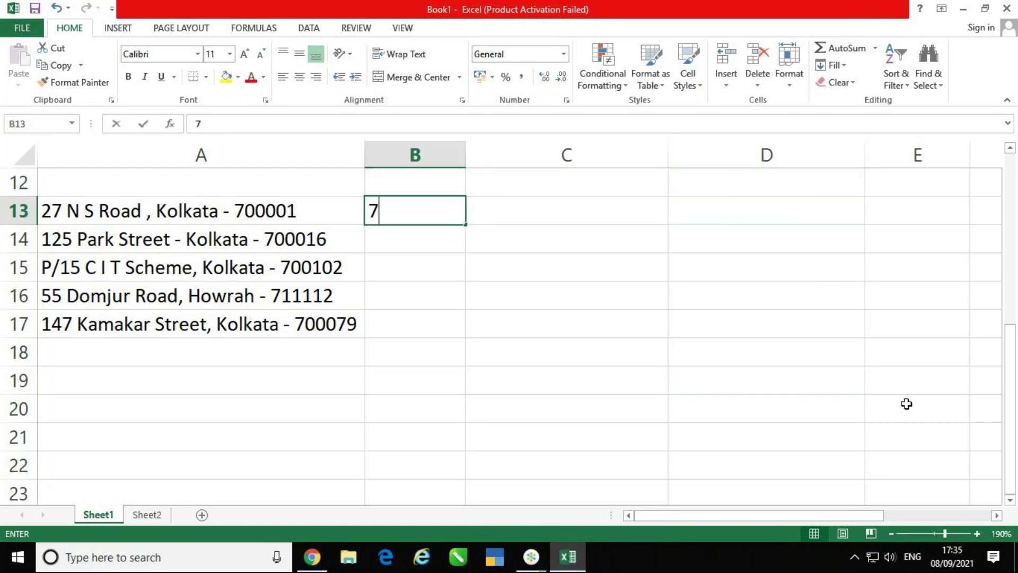
type("00001")
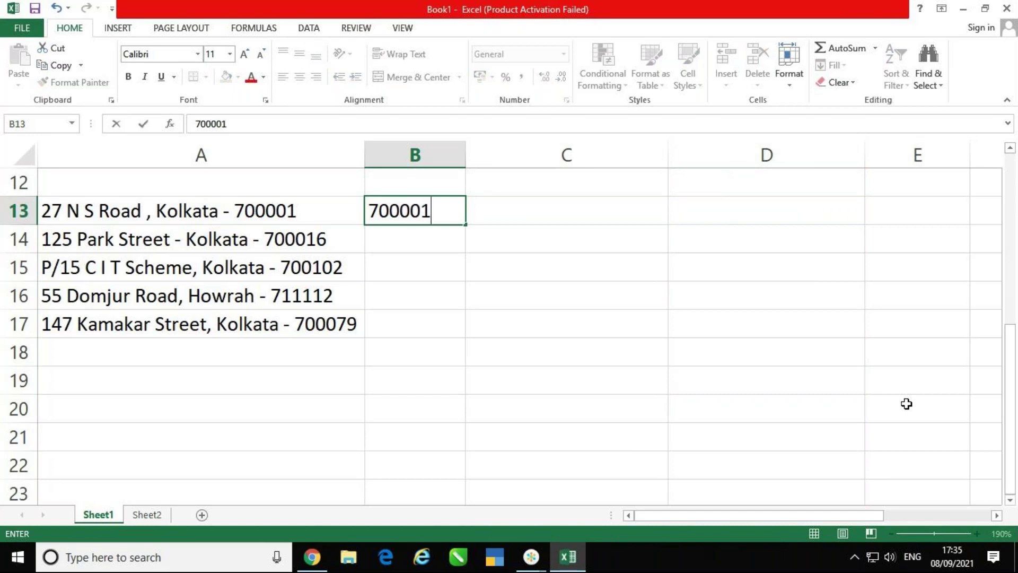
key("Return")
key("ctrl+e")
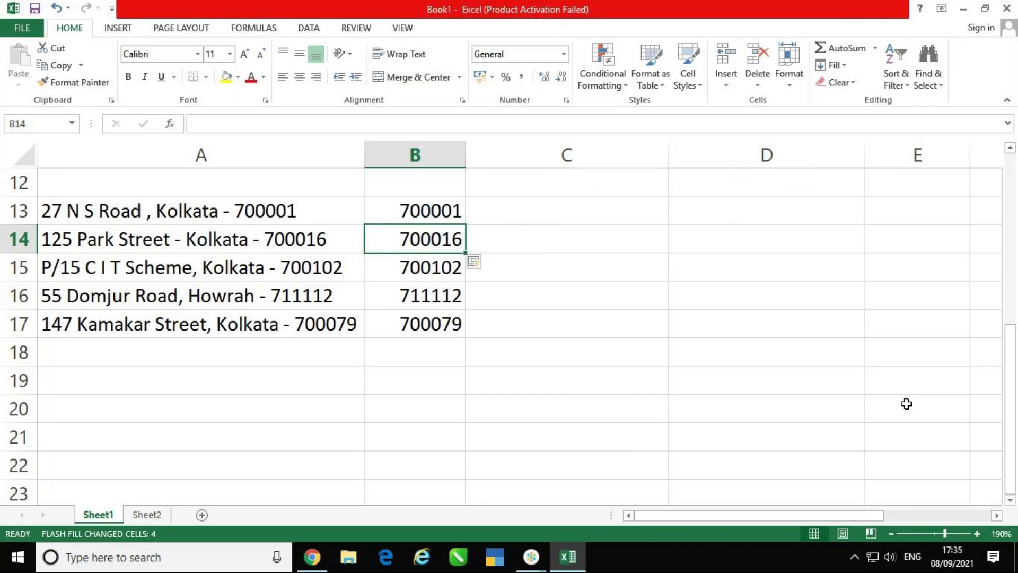
key("Right")
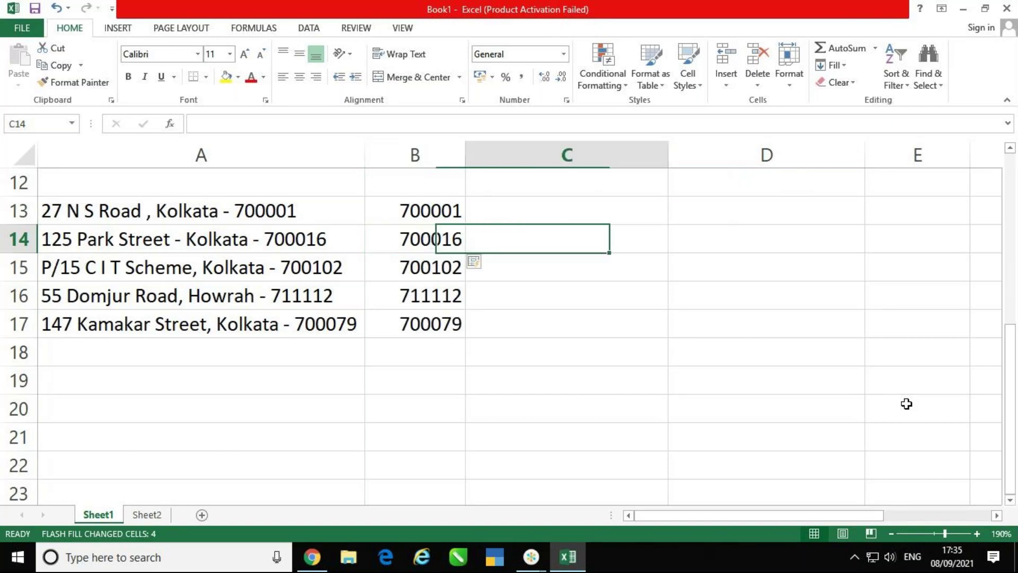
key("Right")
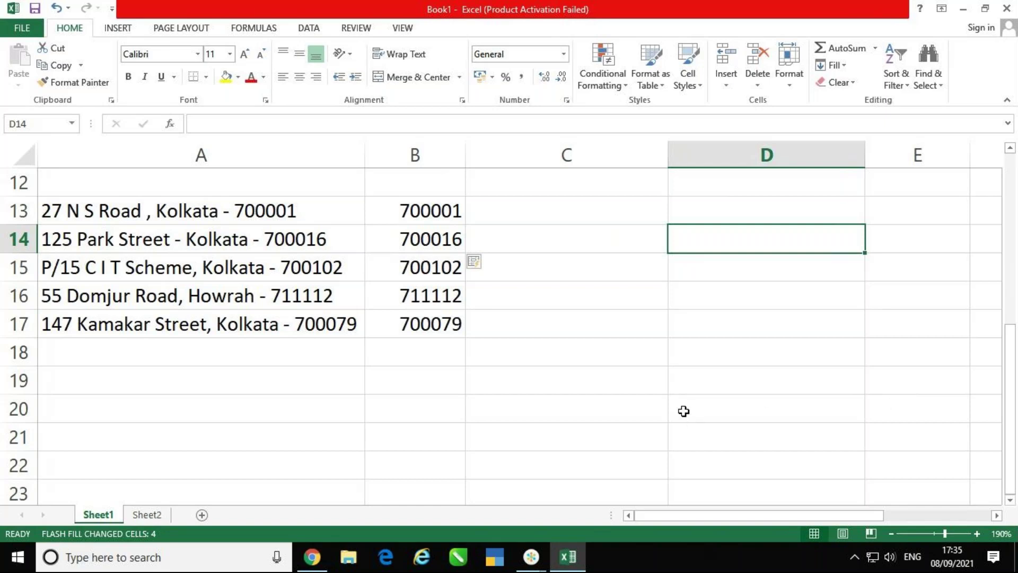
Step: Insert a blank column B, shifting the five PIN codes into C13:C17
left_click(283, 181)
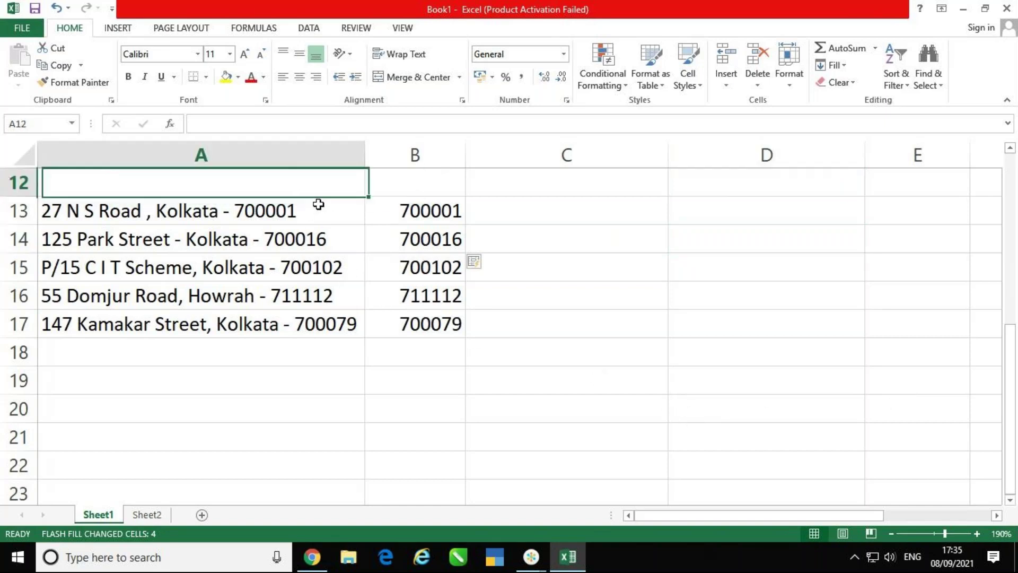
left_click_drag(318, 204, 701, 431)
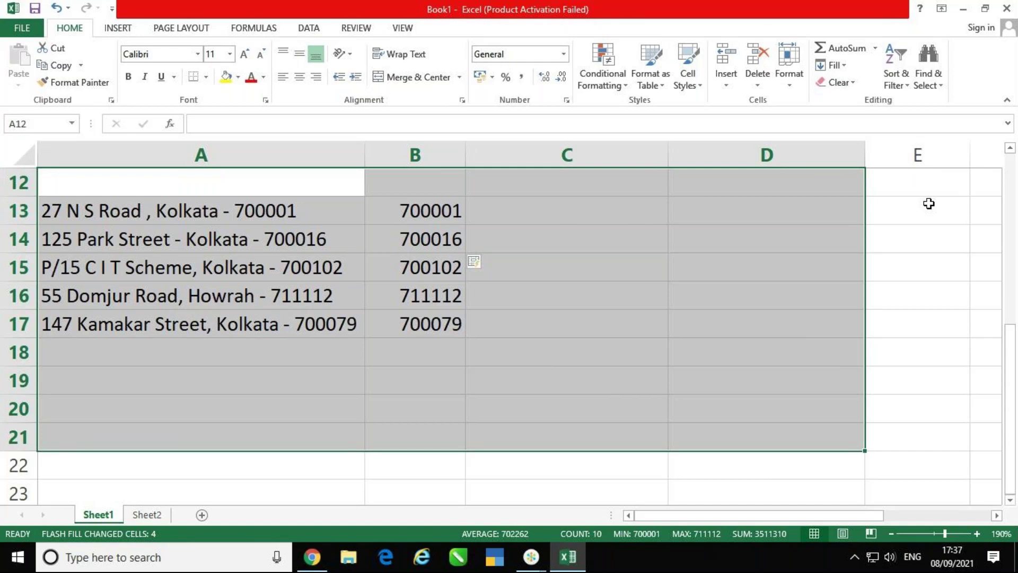
left_click(714, 295)
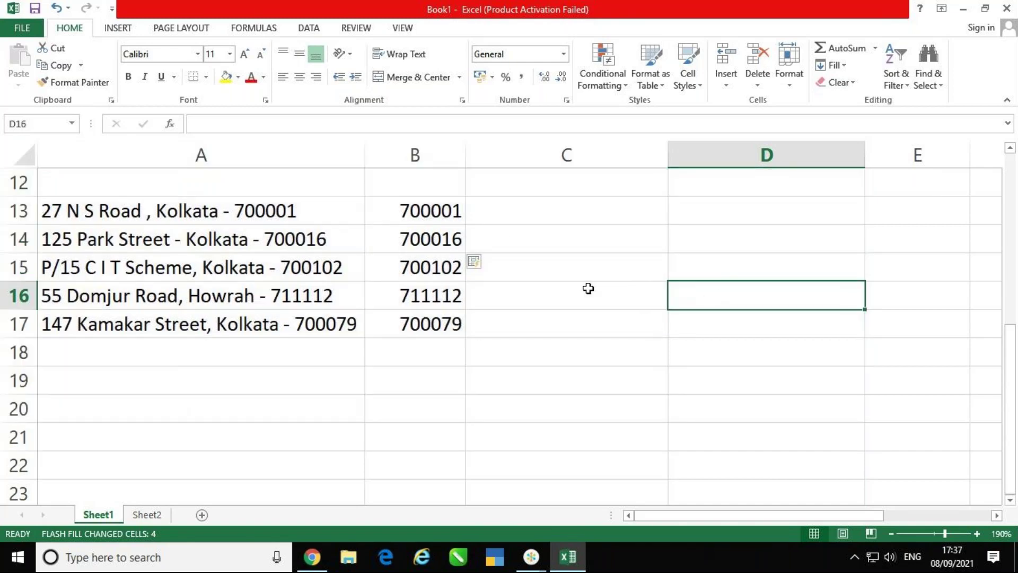
left_click(415, 154)
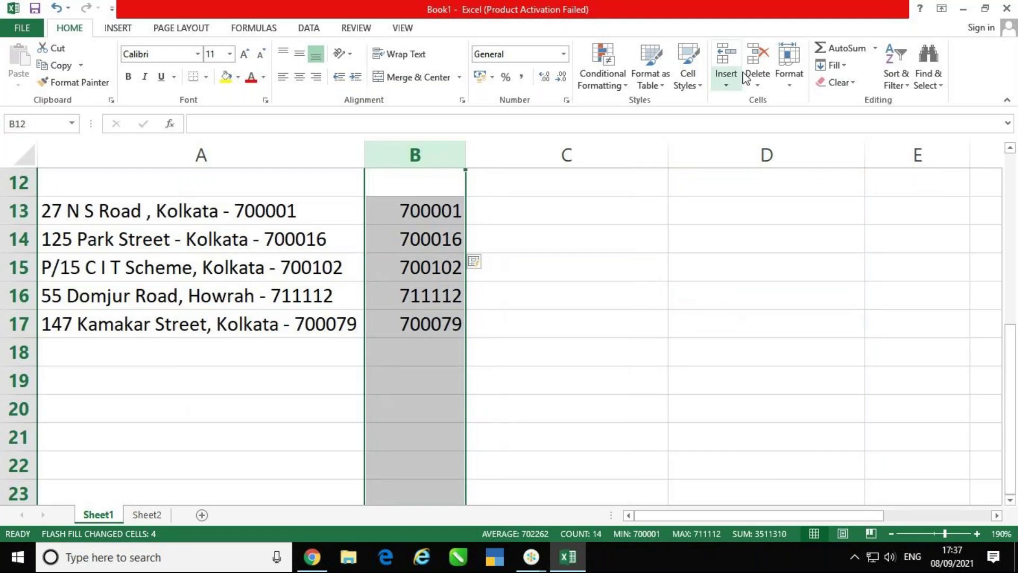
left_click(726, 66)
left_click(742, 370)
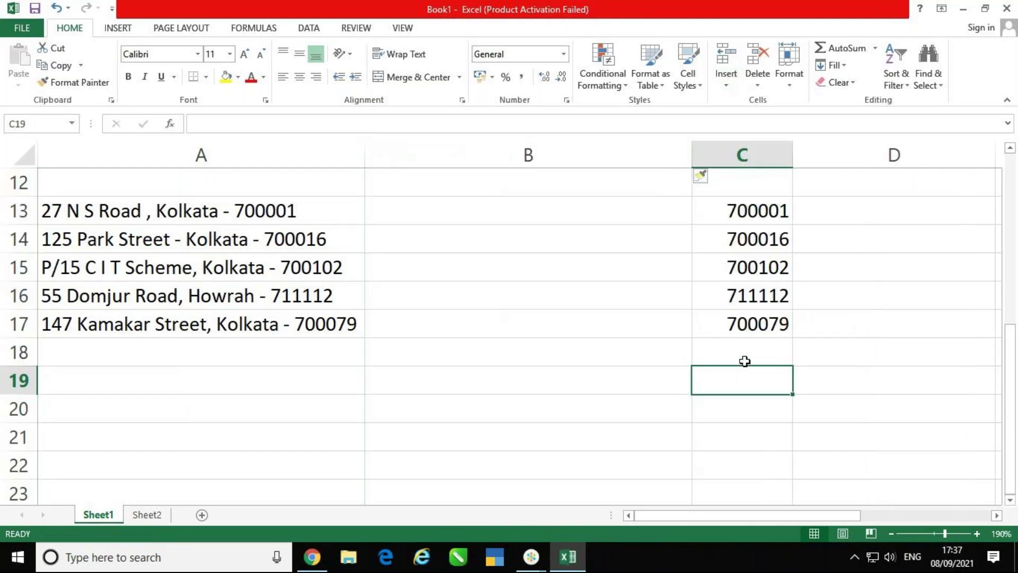
left_click_drag(591, 210, 604, 313)
left_click(288, 185)
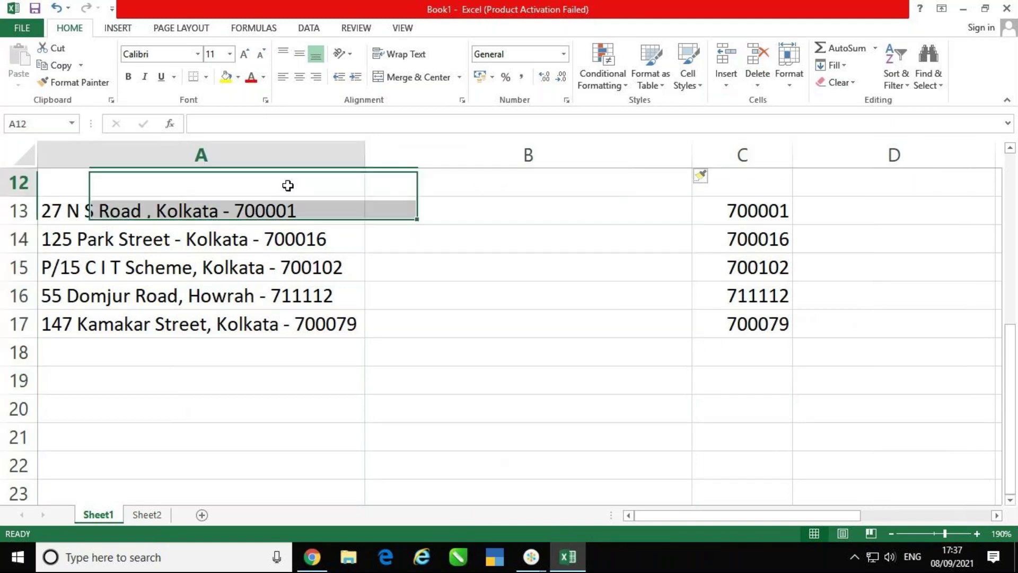
Step: Undo the column insertion so the PIN codes return to column B
left_click_drag(288, 185, 311, 359)
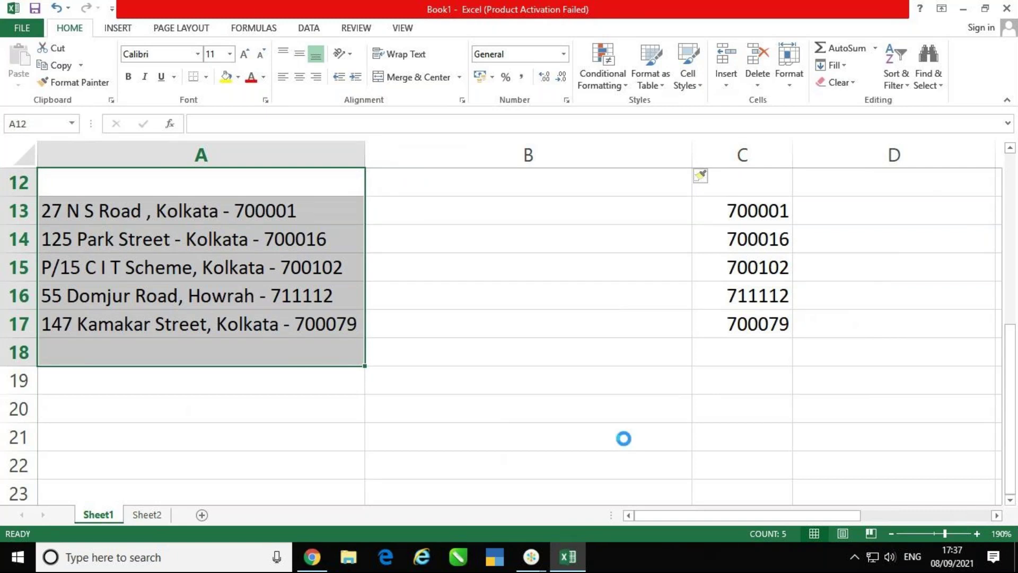
key("ctrl+z")
left_click(567, 400)
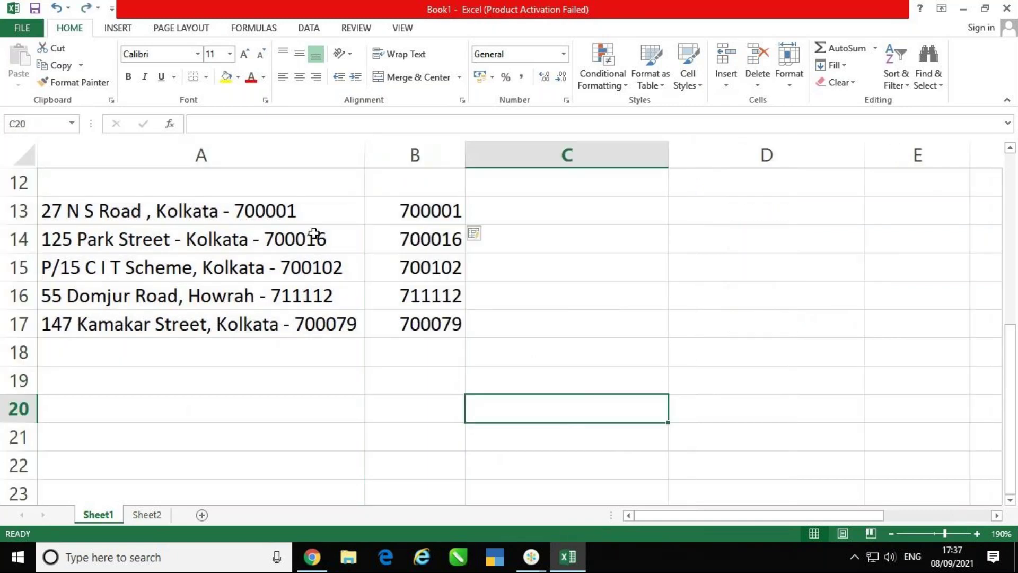
Step: Clear the five PIN codes from B13:B17
mouse_move(258, 208)
left_mouse_down()
mouse_move(282, 324)
mouse_move(853, 328)
left_mouse_up()
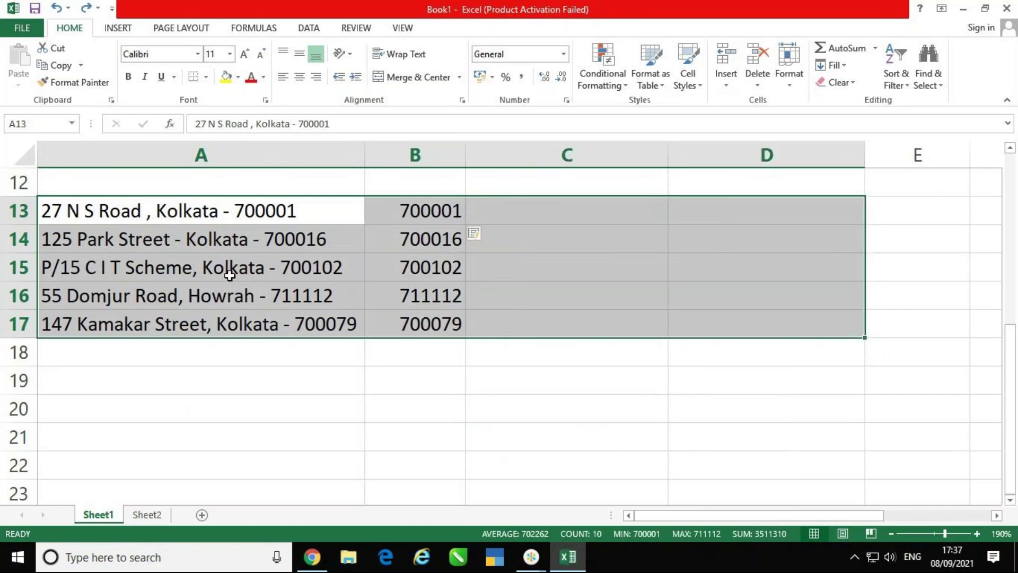
left_click(222, 156)
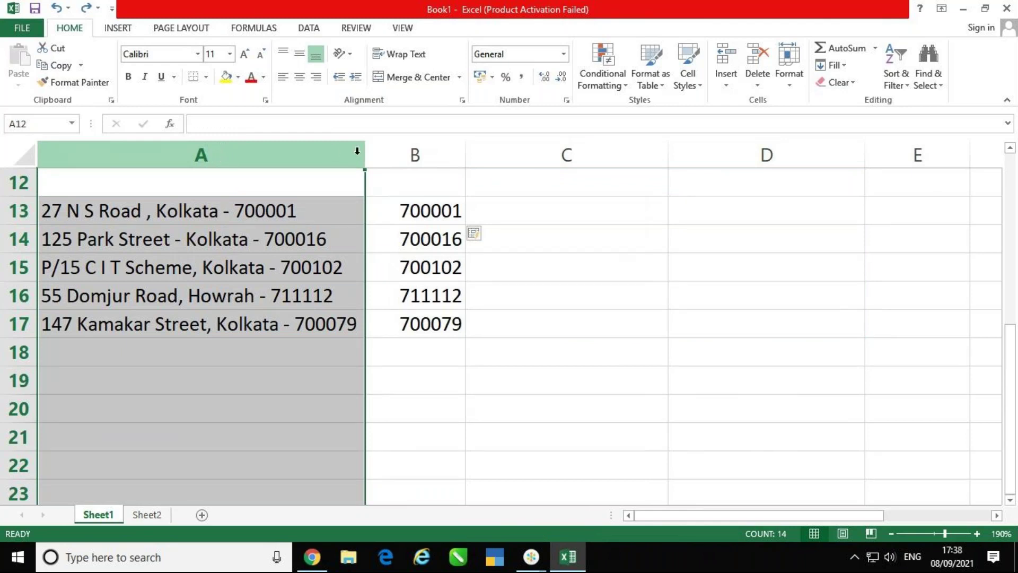
left_click(425, 153)
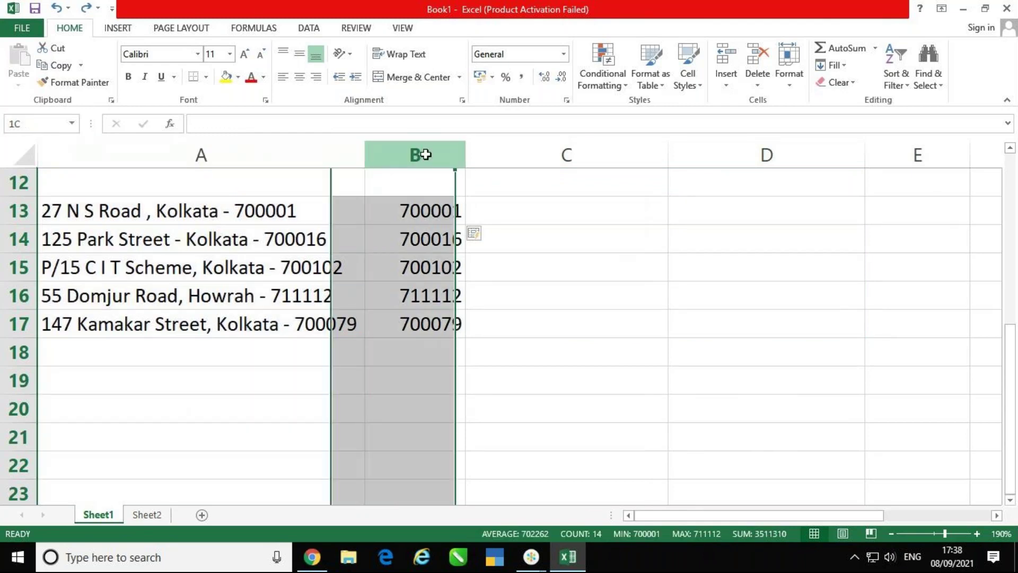
left_click_drag(432, 208, 445, 316)
key("Delete")
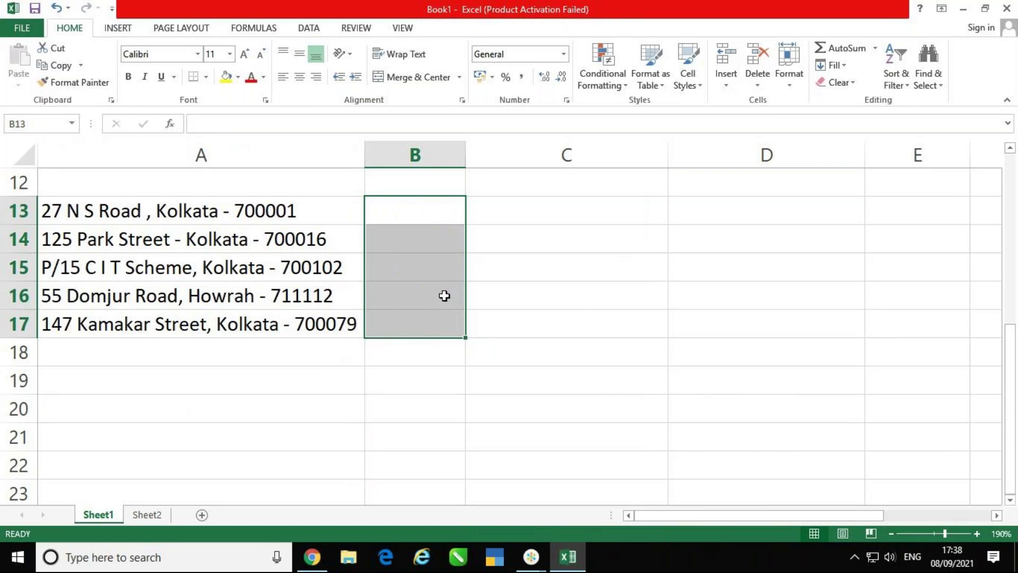
Step: Copy the combined name columns C1:E9 and paste them starting at B13
scroll(444, 295, "up", 4)
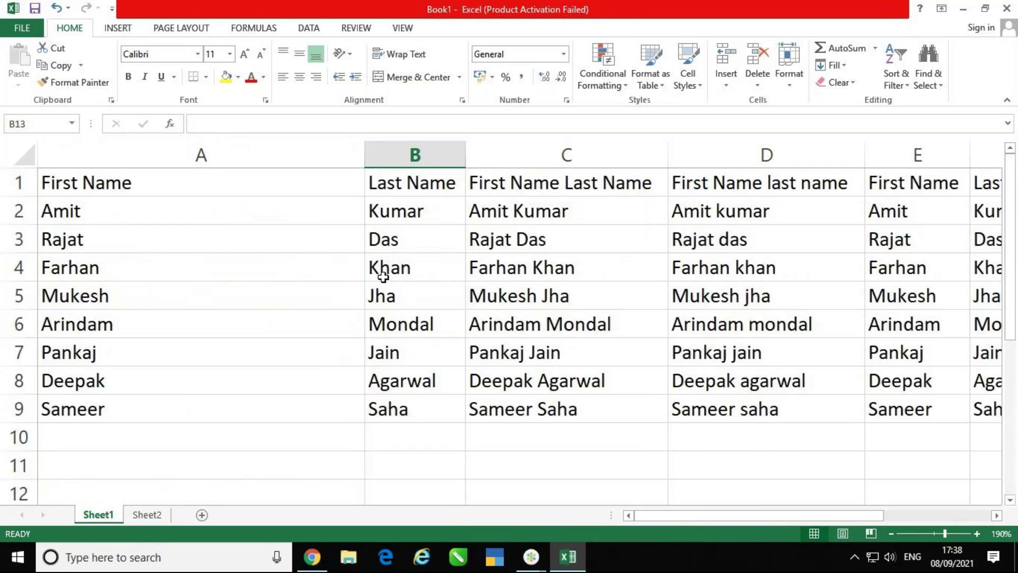
left_click(522, 180)
left_click_drag(589, 224, 909, 381)
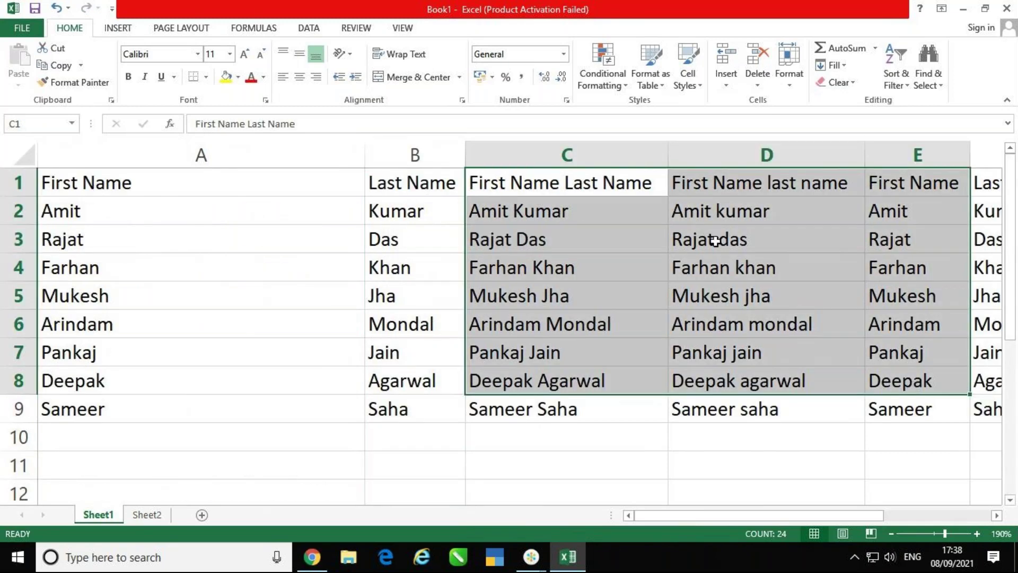
left_click_drag(644, 179, 911, 408)
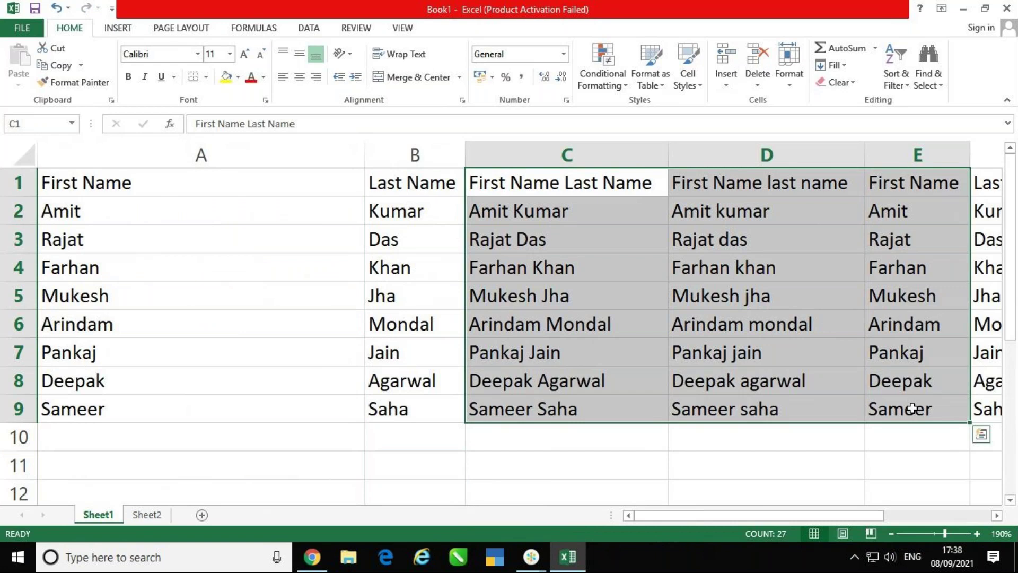
key("ctrl+c")
scroll(899, 382, "down", 3)
left_click(416, 270)
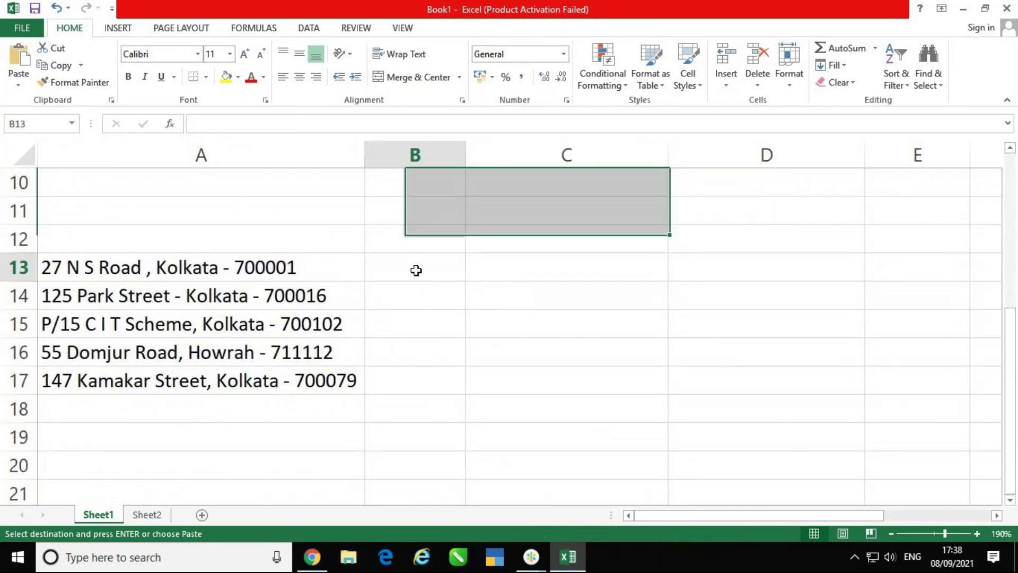
key("ctrl+v")
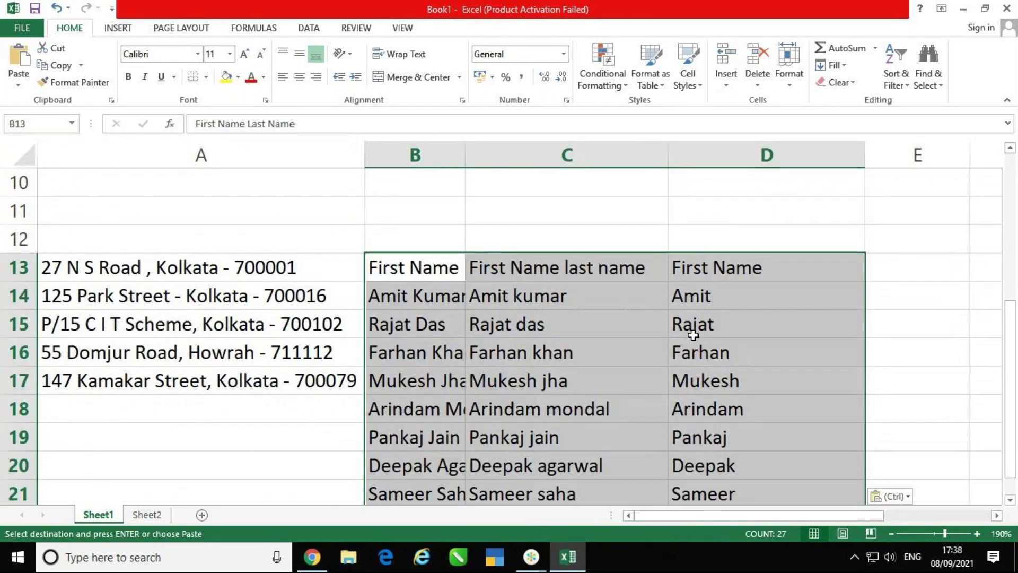
Step: Autofit column B to its longest name
left_click(753, 325)
scroll(742, 318, "down", 2)
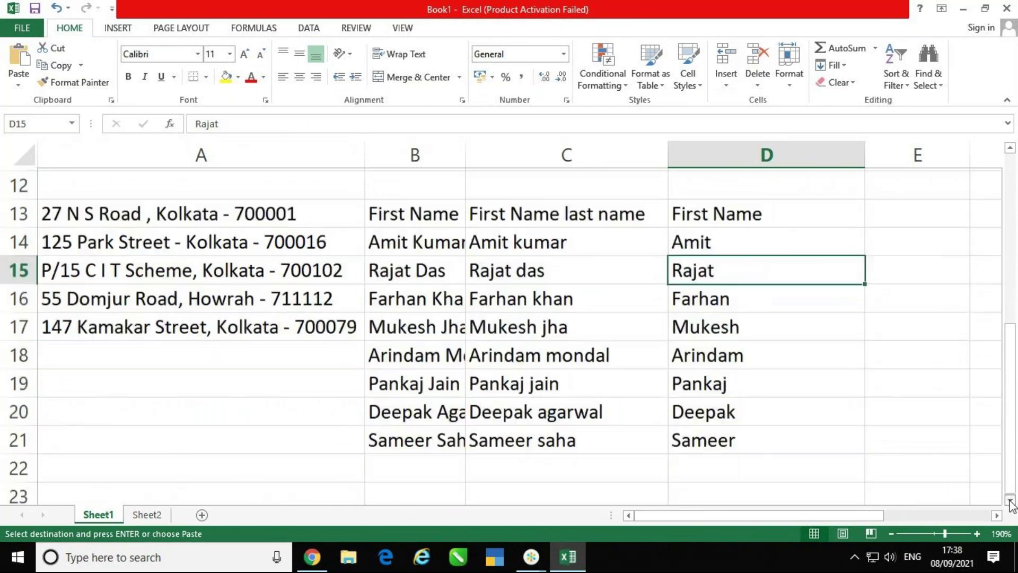
left_click_drag(466, 158, 466, 158)
double_click(466, 157)
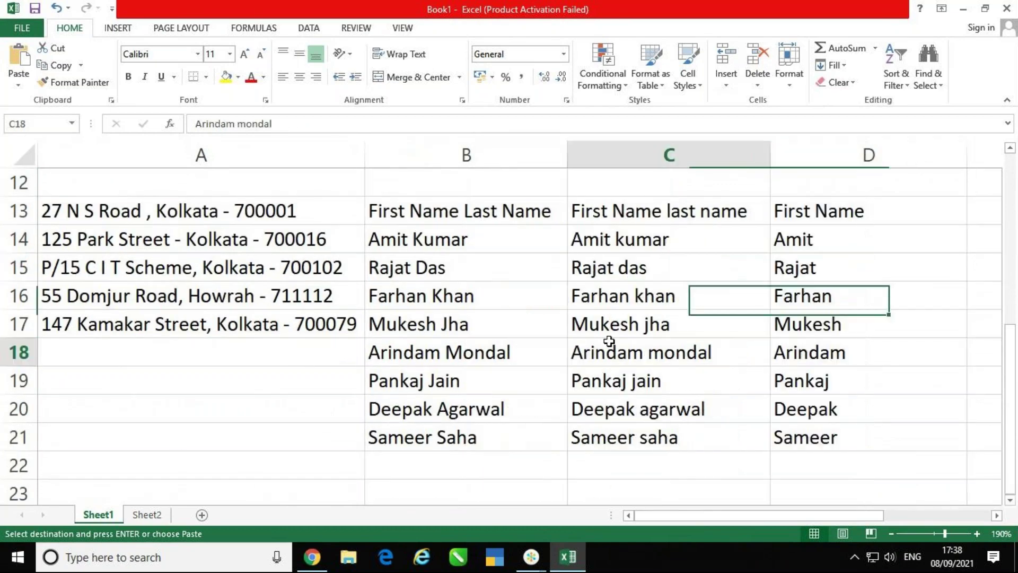
Step: Insert a blank column B between the addresses and the names
left_click(609, 346)
left_click_drag(231, 208, 272, 377)
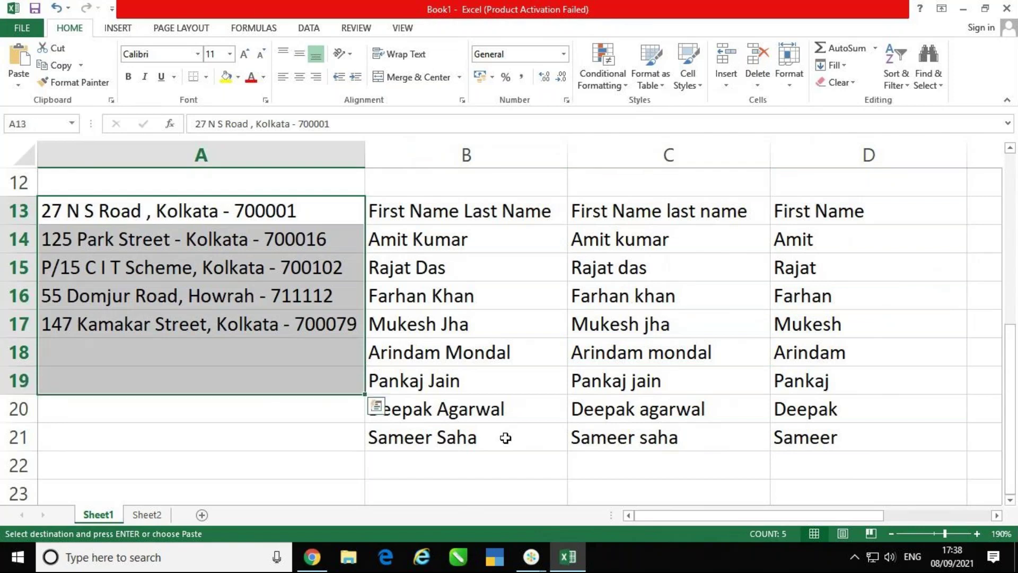
left_click(511, 465)
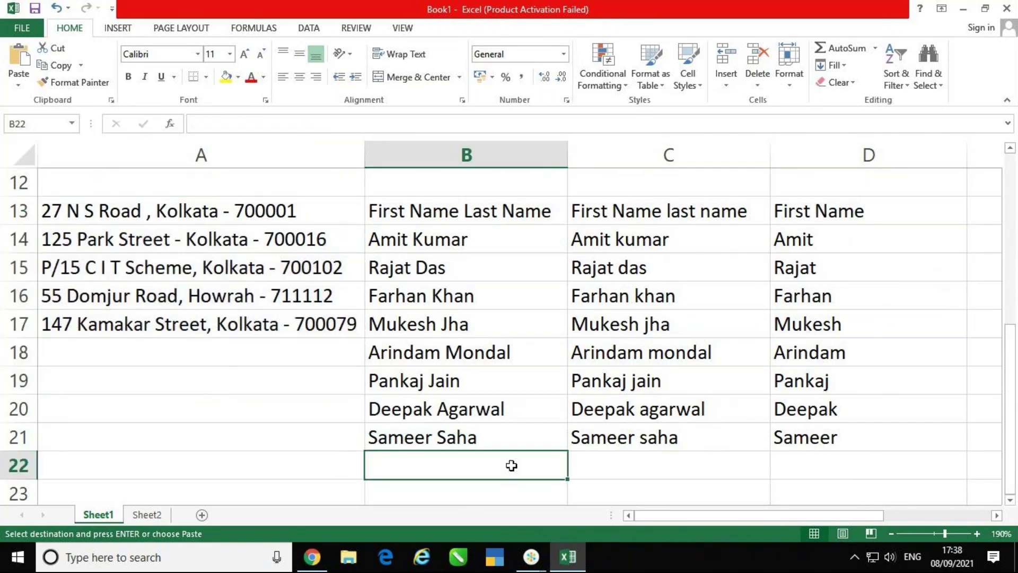
left_click(463, 155)
left_click(726, 57)
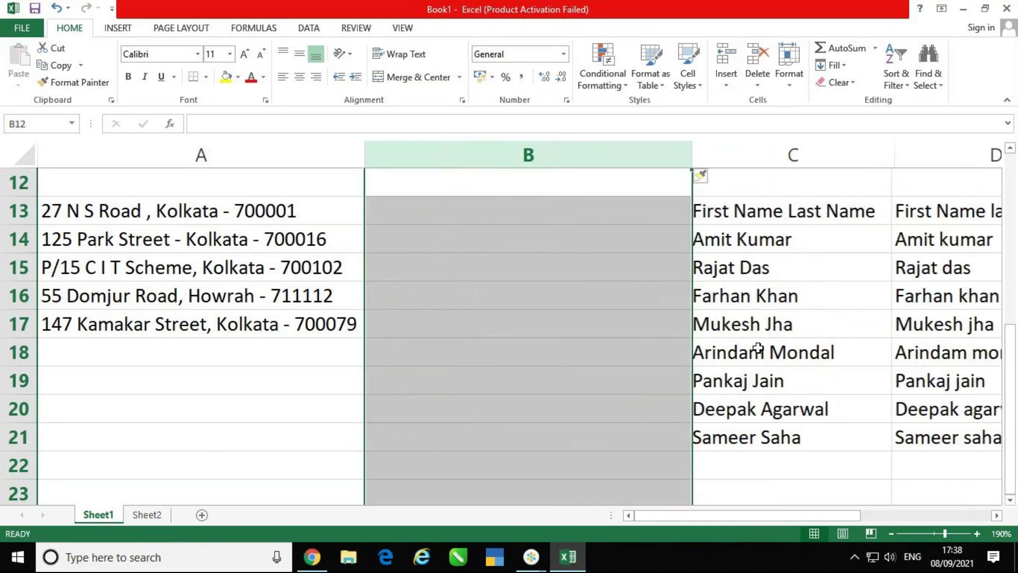
Step: Type 700001 beside the first address and Flash Fill the remaining PIN codes
left_click(756, 349)
left_click(625, 215)
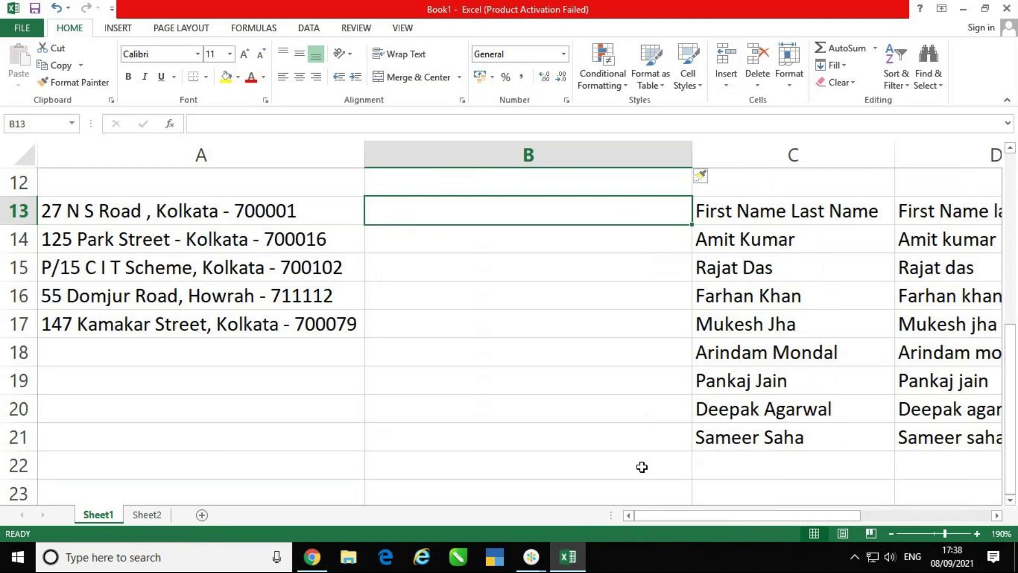
type("700001")
key("Return")
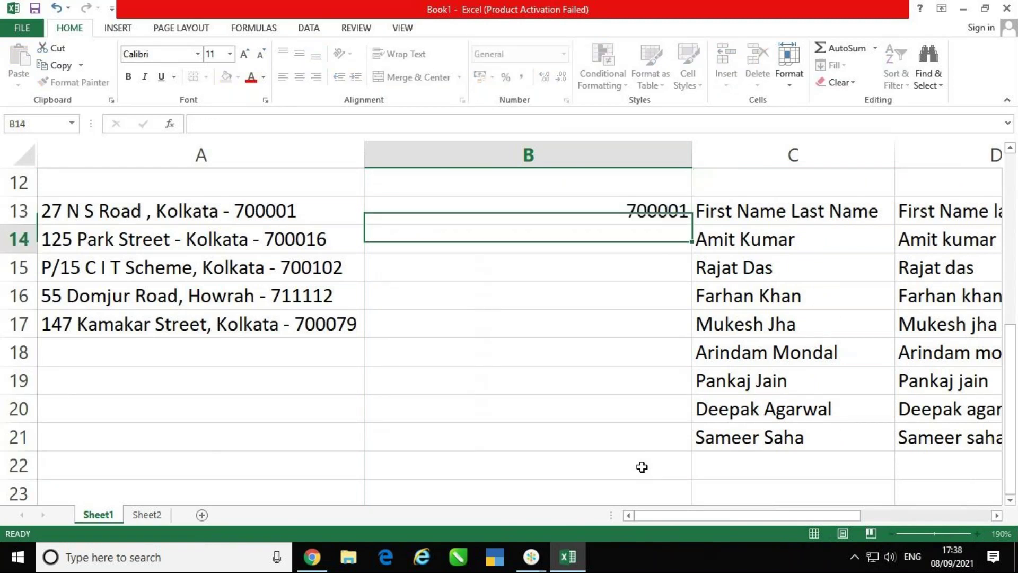
key("ctrl+e")
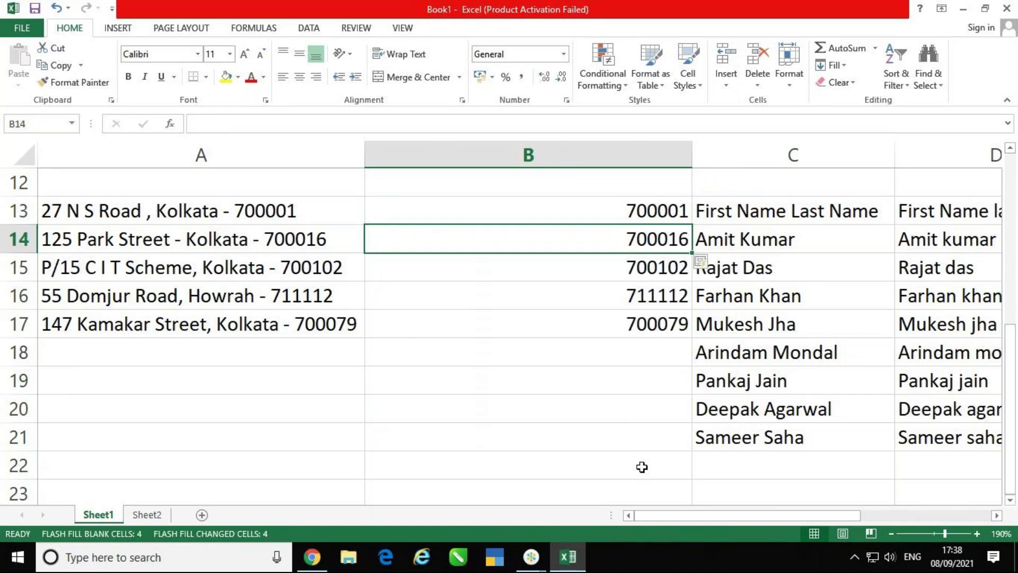
Step: Select the address column, then the extracted PIN codes in column B, to compare them
left_click(563, 448)
left_click(165, 159)
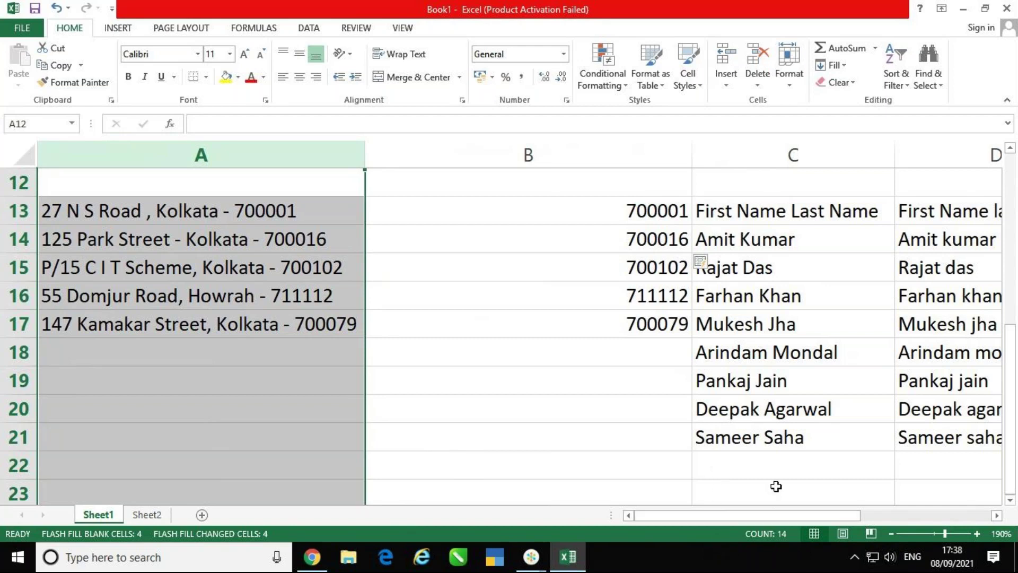
left_click(769, 460)
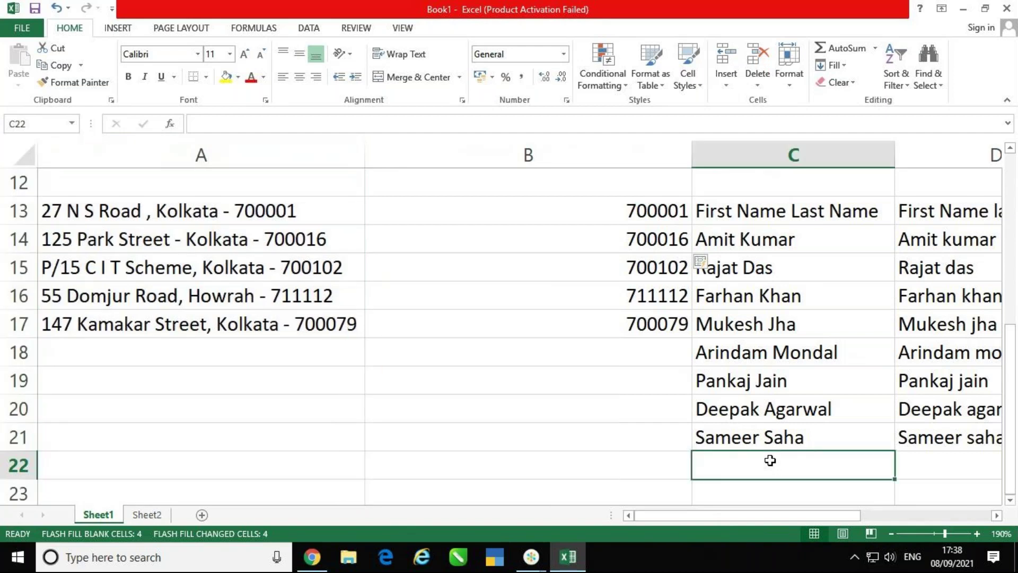
left_click(527, 380)
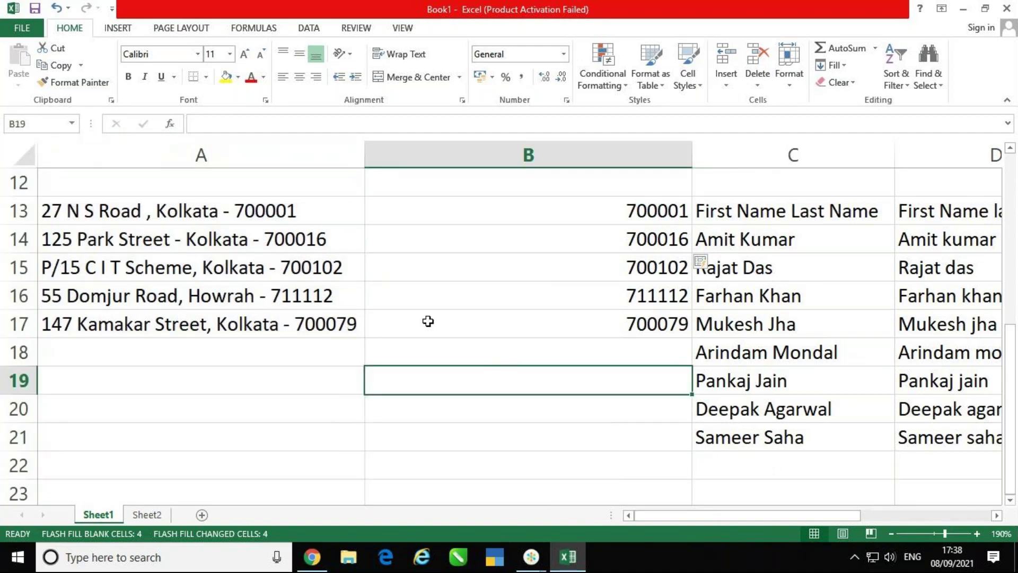
left_click_drag(435, 182, 514, 474)
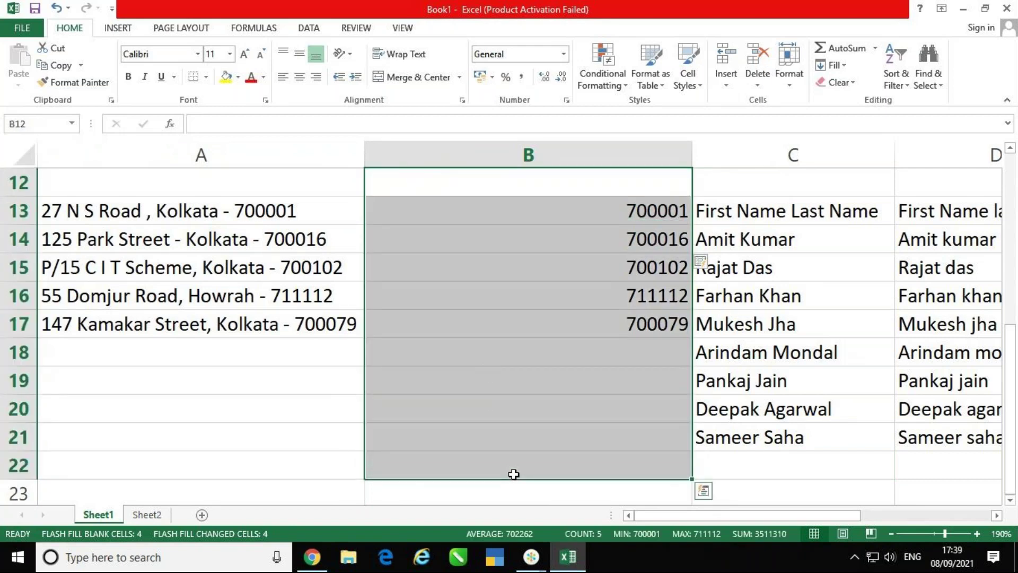
left_click(514, 474)
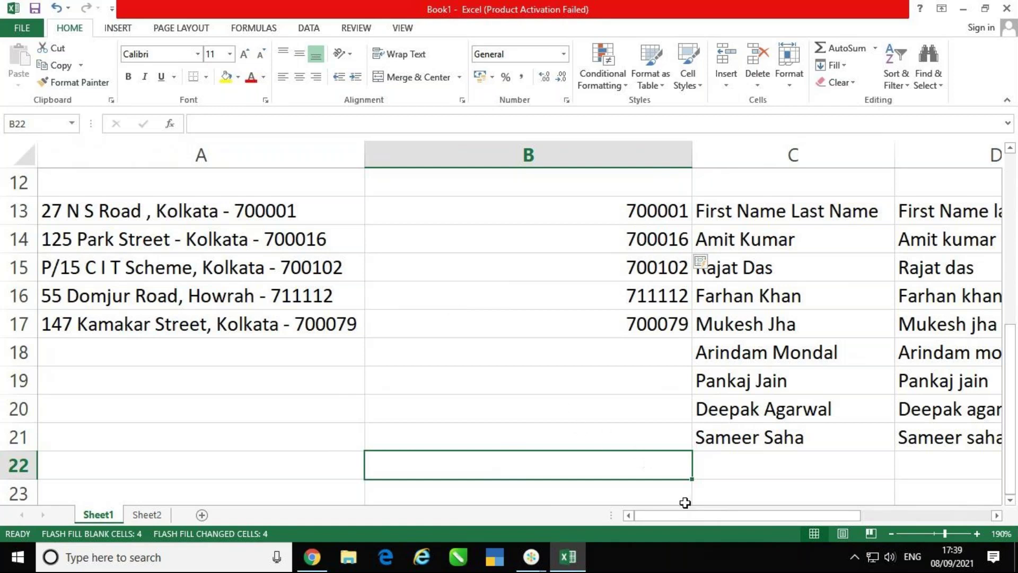
scroll(645, 425, "up", 1)
Step: Enter 455.79 and 658.25 in cells A26 and A27
scroll(645, 425, "up", 3)
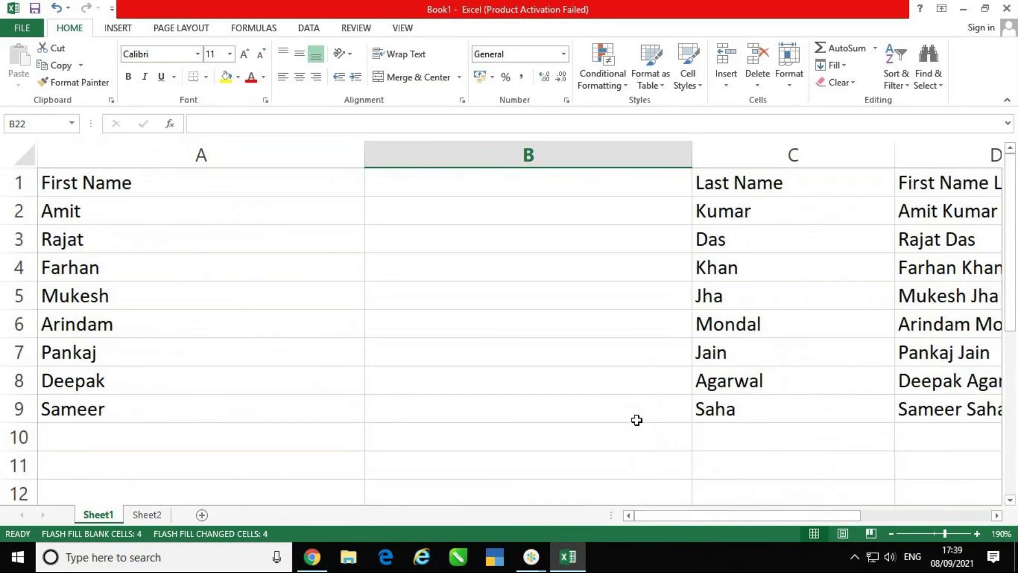
scroll(638, 419, "down", 1)
scroll(627, 402, "down", 2)
scroll(620, 402, "down", 1)
scroll(619, 407, "down", 2)
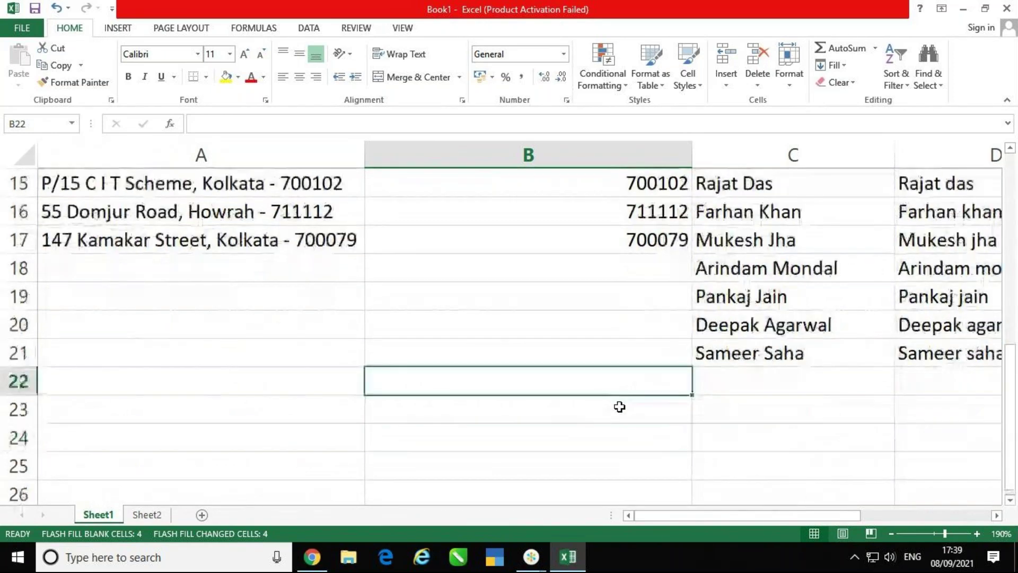
scroll(619, 406, "down", 1)
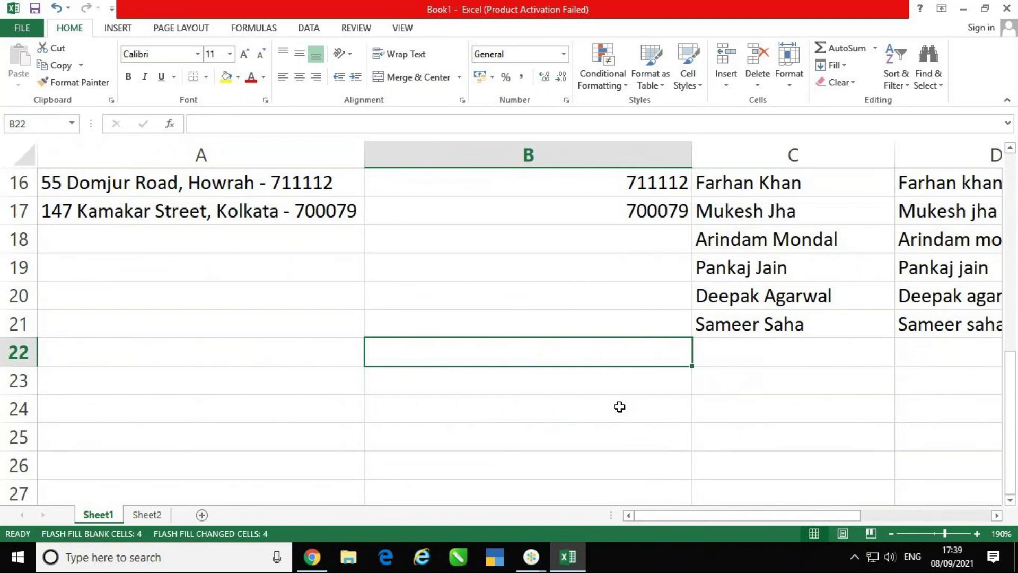
scroll(618, 404, "down", 2)
scroll(616, 402, "down", 1)
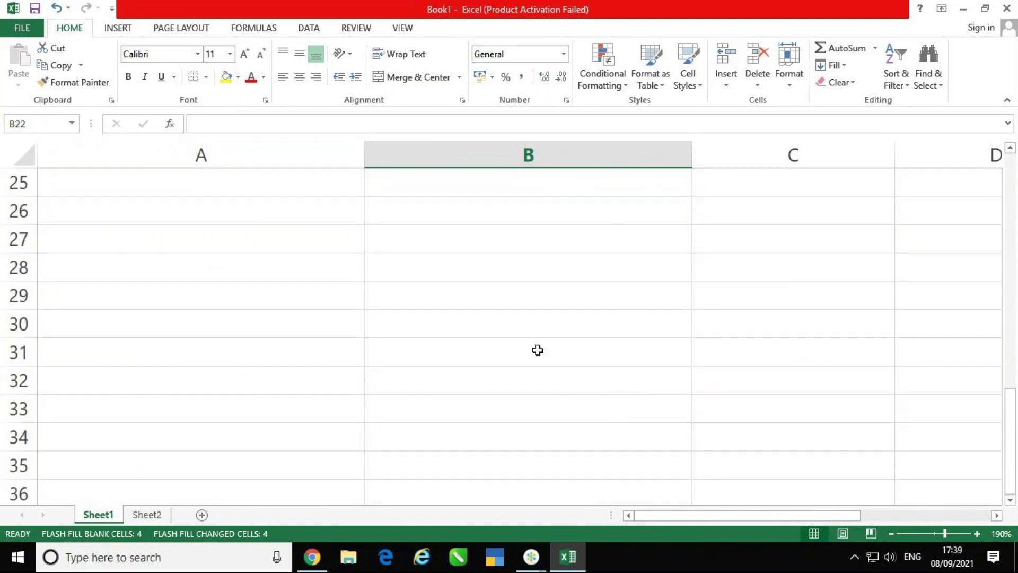
left_click(309, 216)
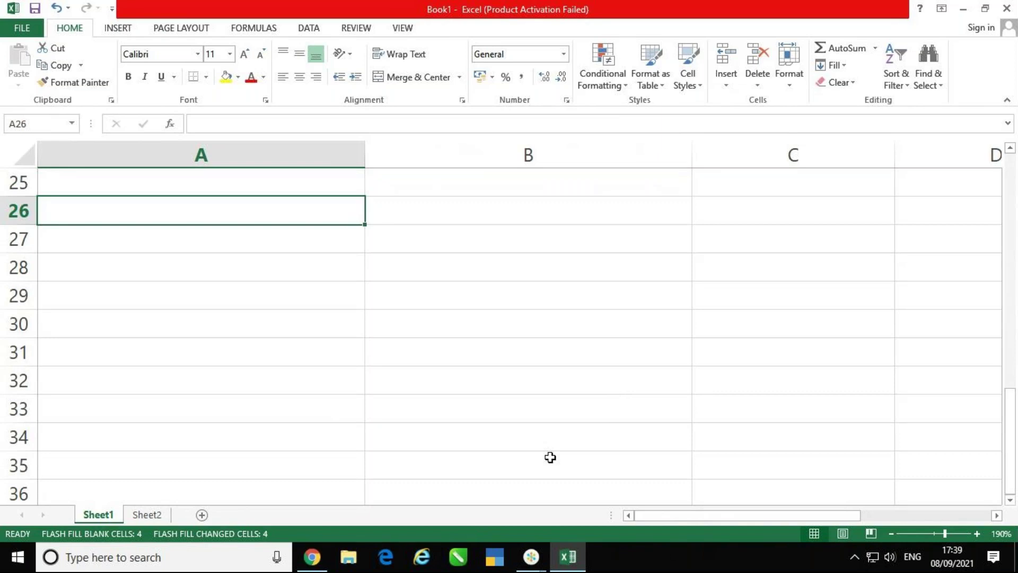
type("455.79")
key("Return")
type("658.25")
key("Return")
Step: Enter 415.85 and 648.95 in A28:A29, ending in cell B26
type("41")
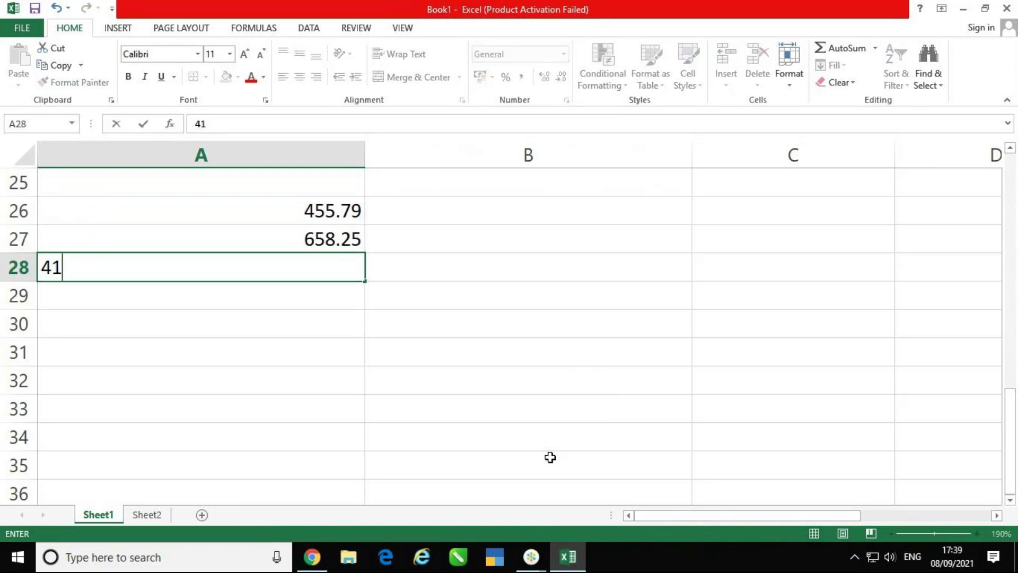
type("5.85")
key("Return")
type("648.95")
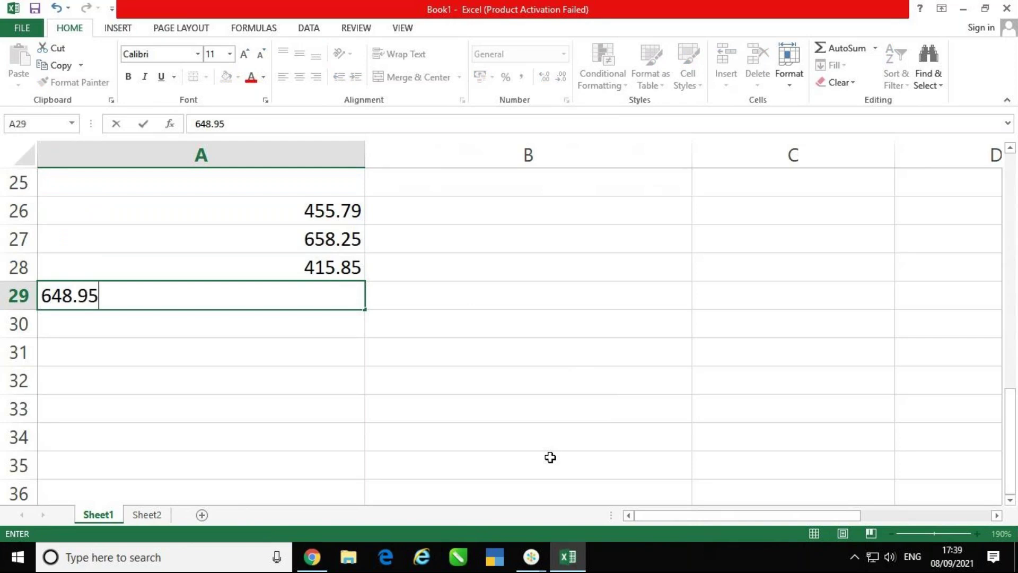
key("Return")
key("Right")
key("Up")
key("Up")
key("Up")
key("Up")
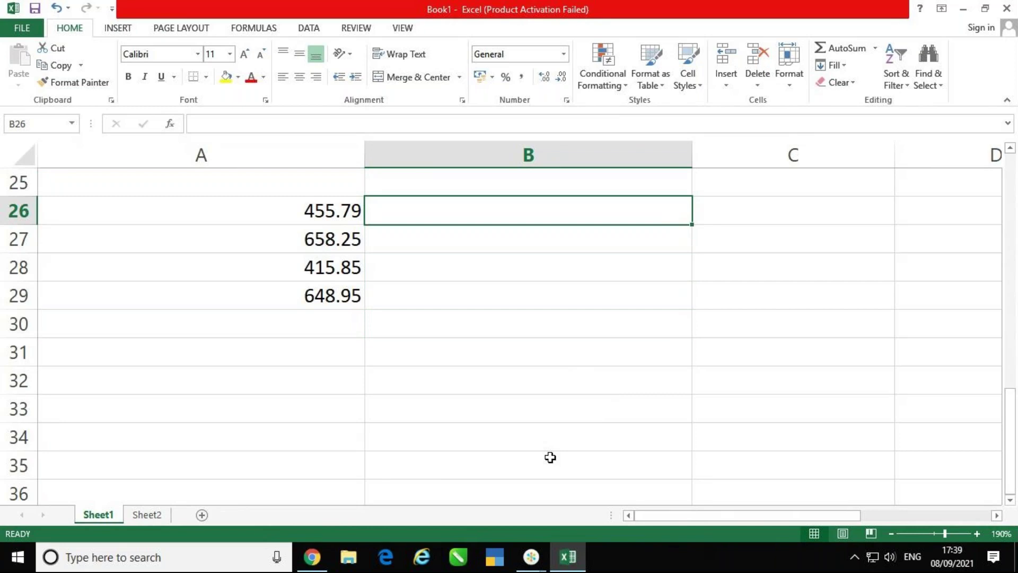
Step: Type 455 in B26 and Flash Fill the whole parts down B26:B29
type("455")
key("Return")
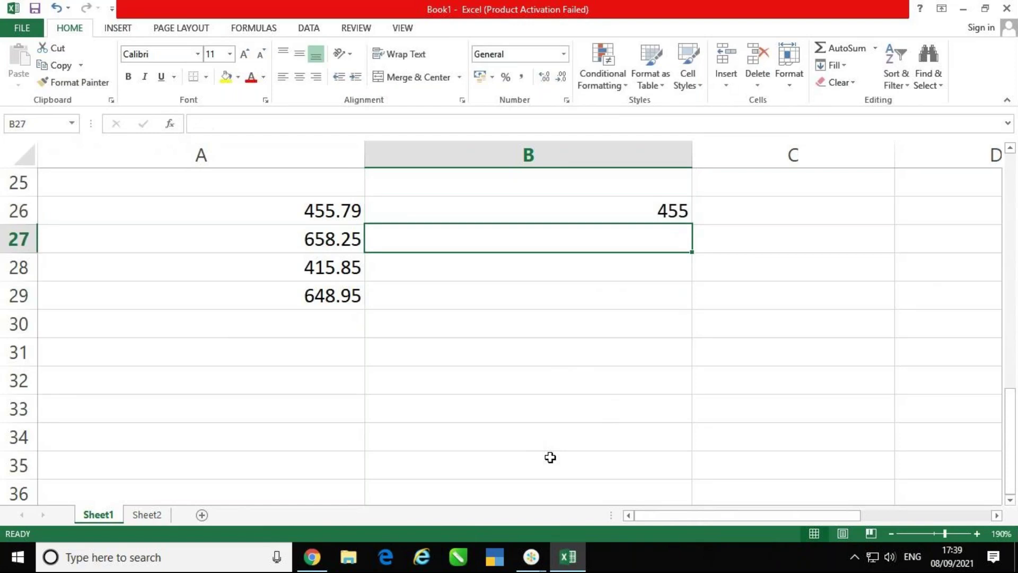
key("ctrl+e")
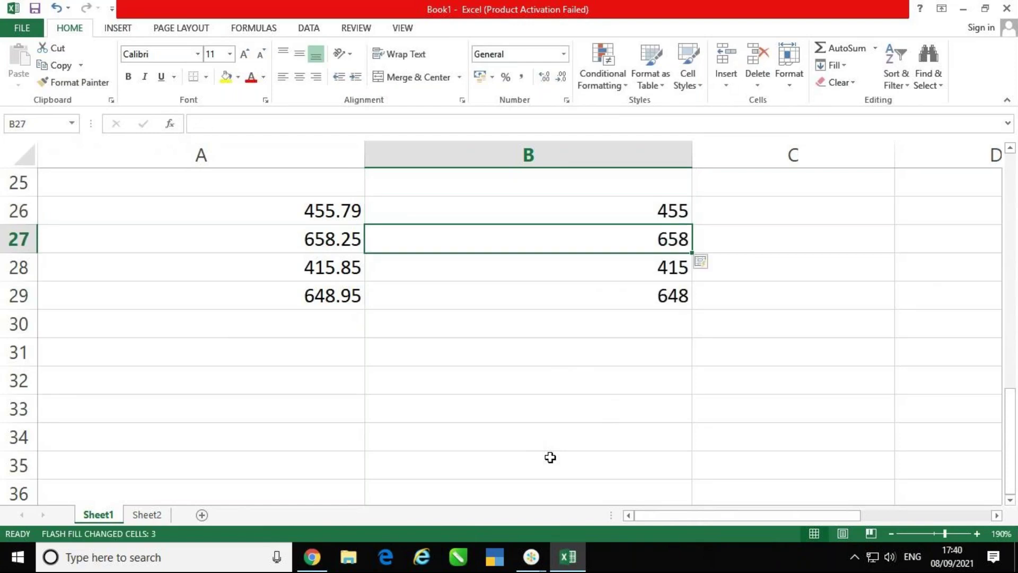
Step: Type 79 in C26 and Flash Fill the decimal parts down C26:C29
key("Up")
key("Right")
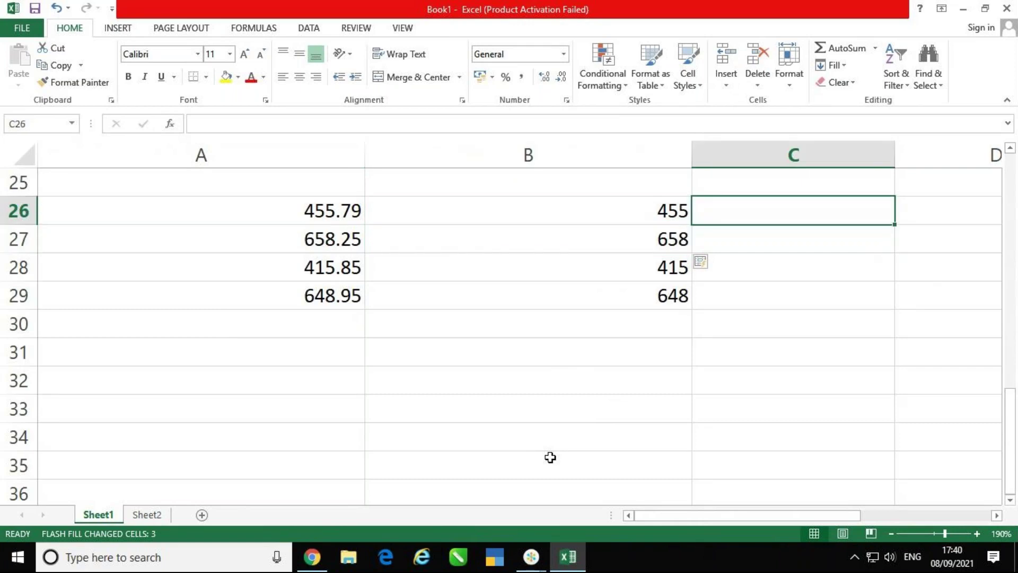
type("79")
key("Return")
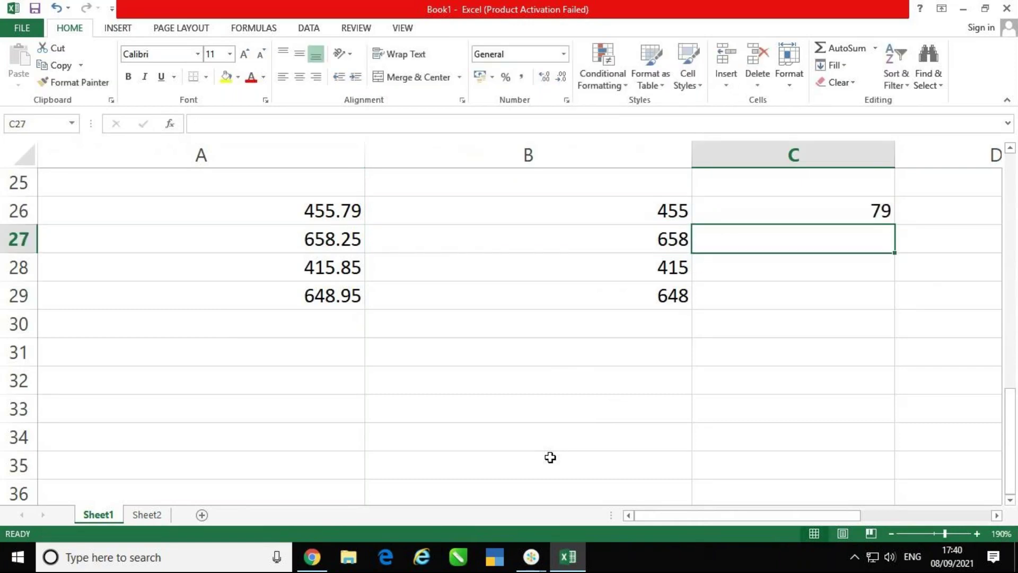
key("ctrl+e")
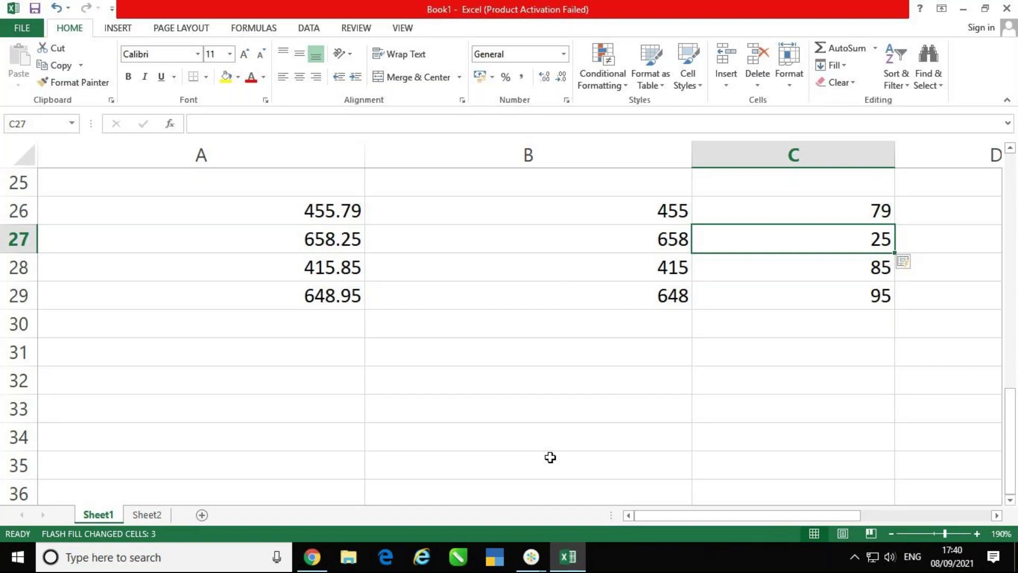
key("Up")
key("Up")
key("Up")
key("Up")
key("Up")
key("Up")
key("Up")
key("Up")
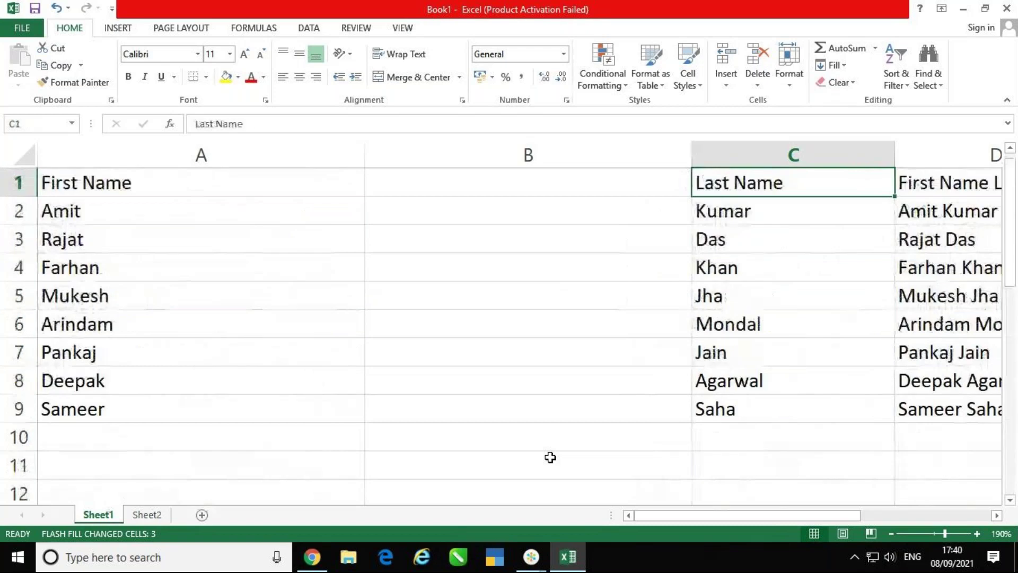
key("Left")
key("Left")
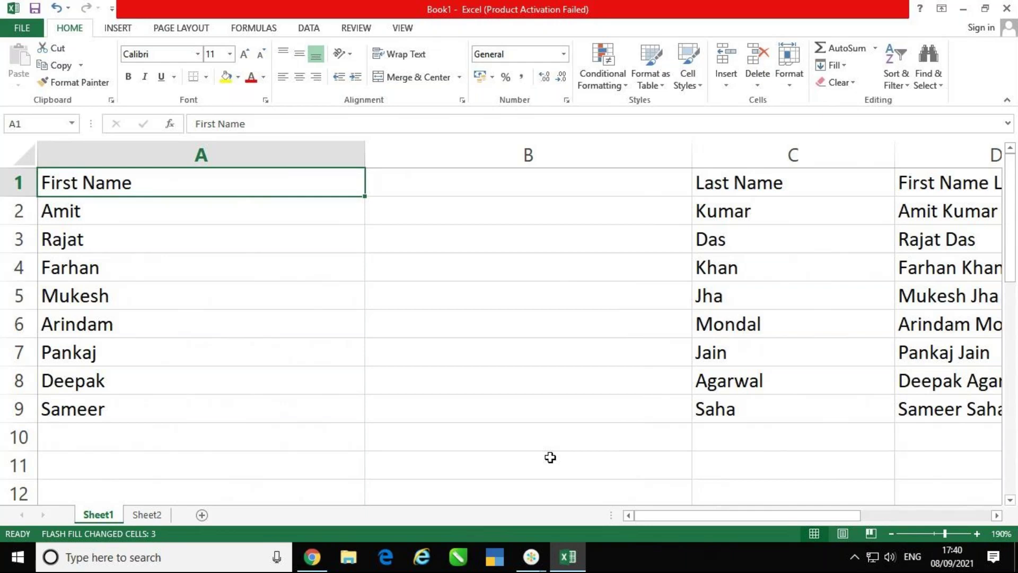
key("Right")
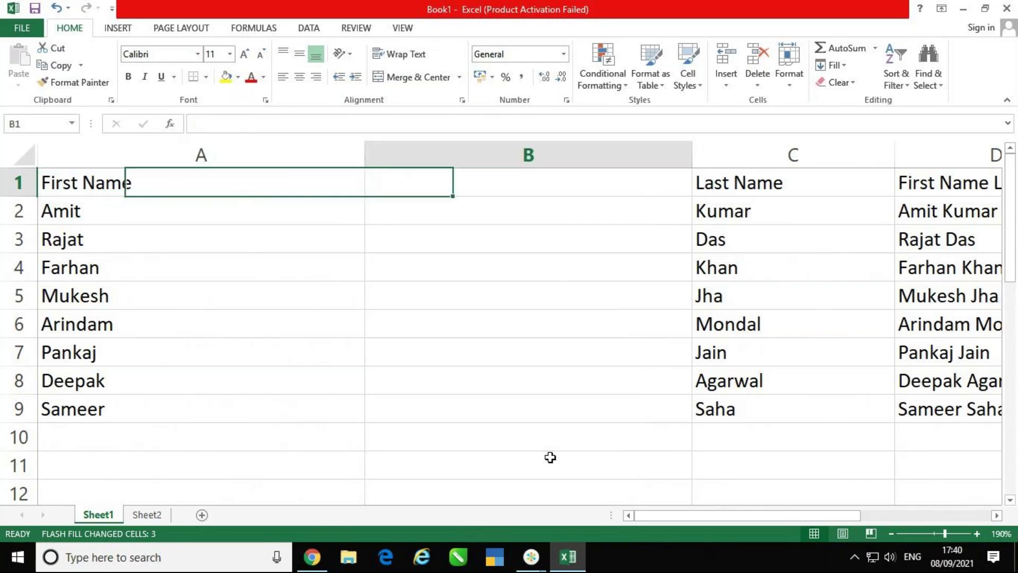
key("Right")
key("Right")
key("Right")
key("Right")
key("Right")
key("Right")
key("Right")
key("Right")
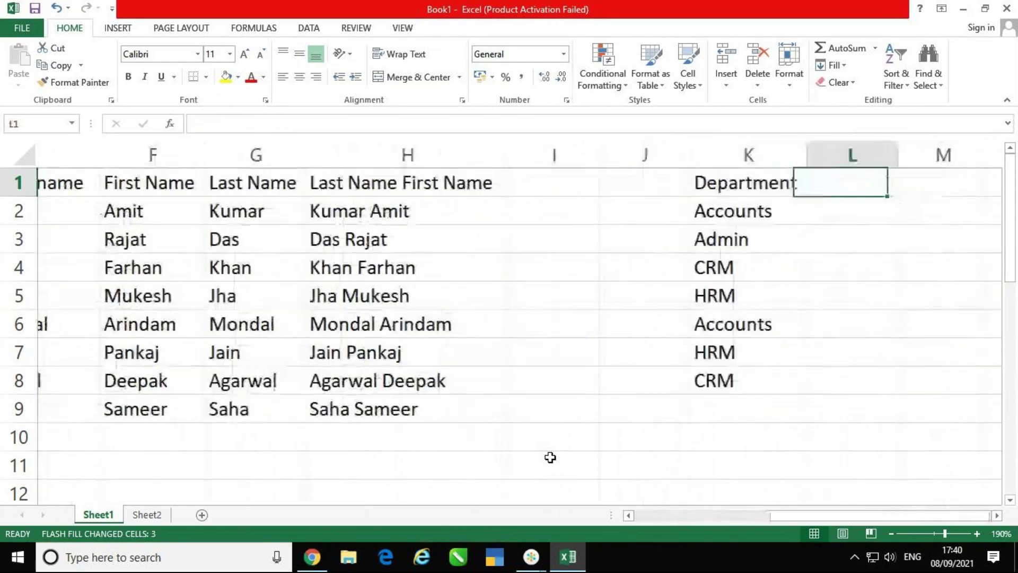
key("Right")
key("Right")
key("Right")
key("Right")
key("Right")
key("Right")
key("Right")
key("Right")
key("Right")
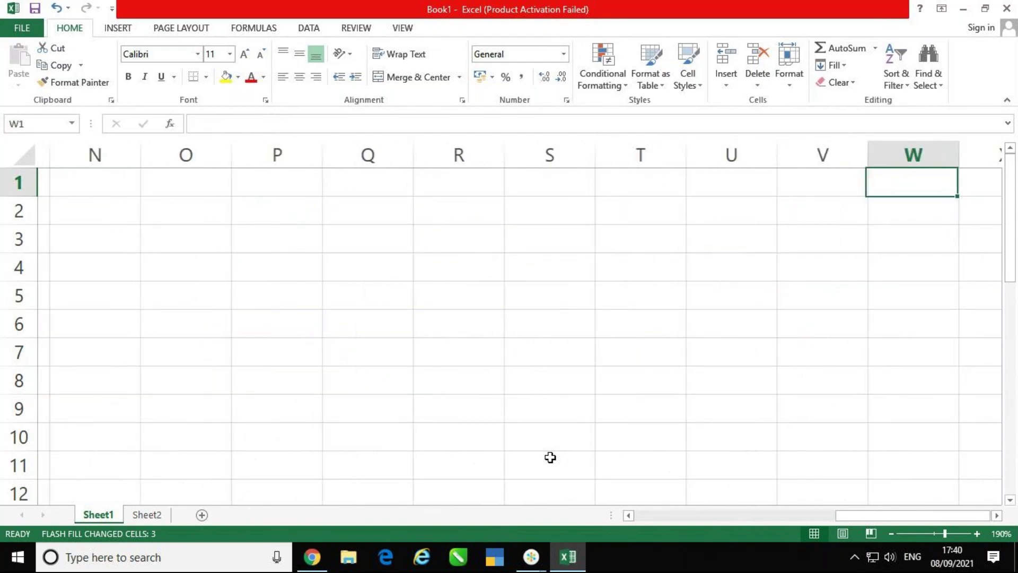
key("Left")
key("Left")
key("Left")
key("Left")
key("Left")
key("Left")
key("Left")
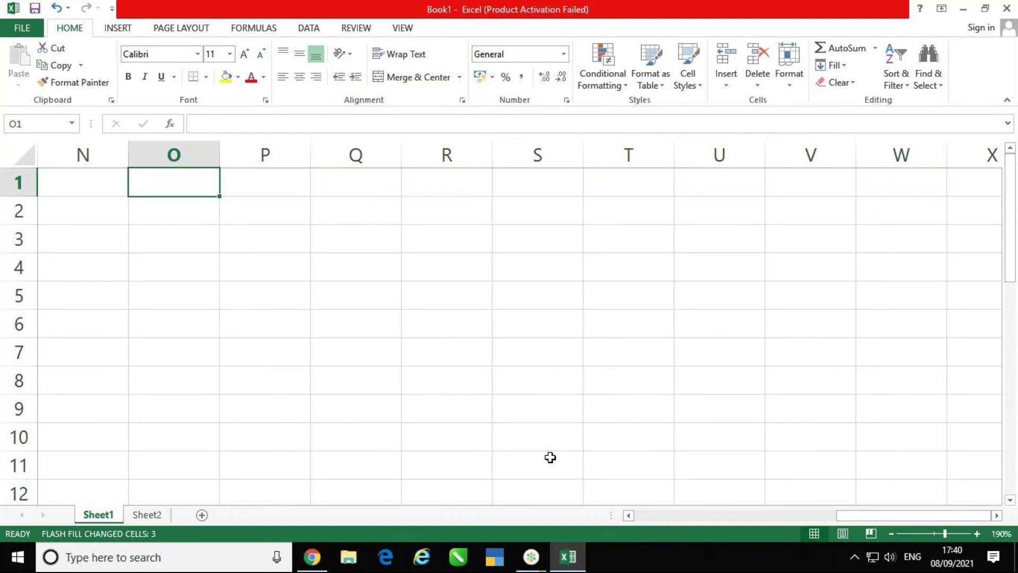
Step: Enter January in O1, trial-fill it down to O9, then undo that fill
type("January")
key("Return")
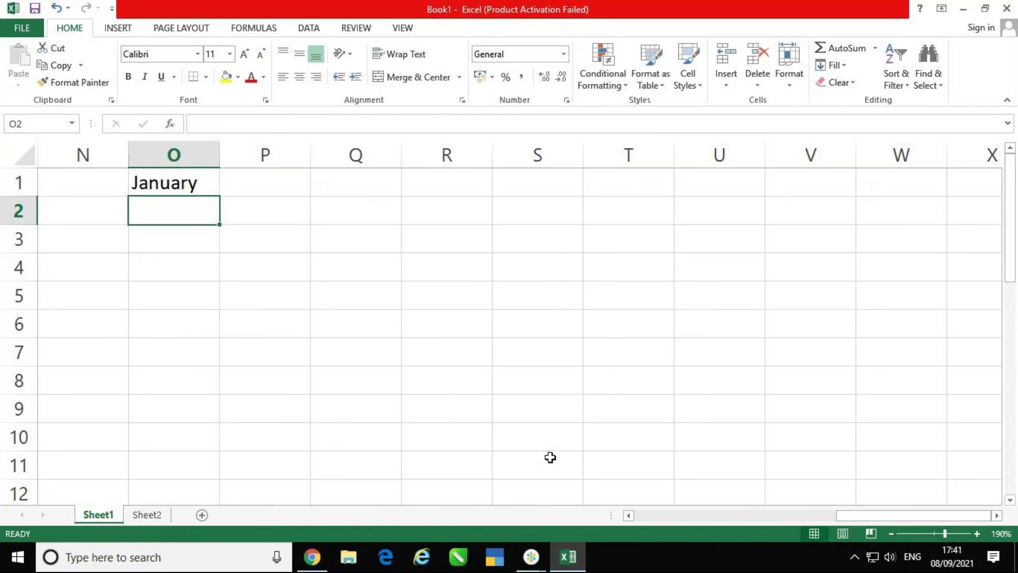
left_click(205, 185)
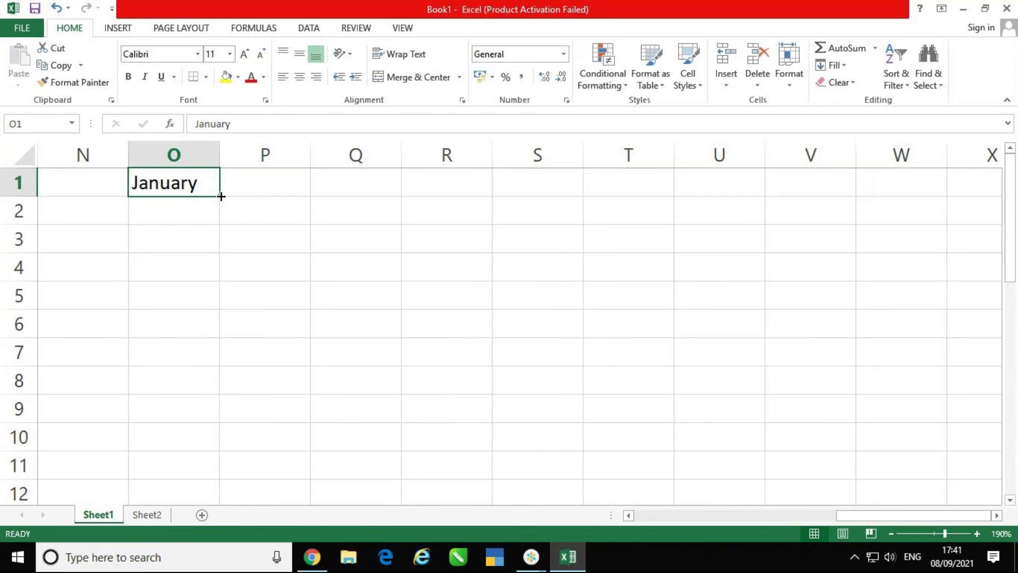
left_click_drag(221, 196, 231, 410)
left_click(568, 412)
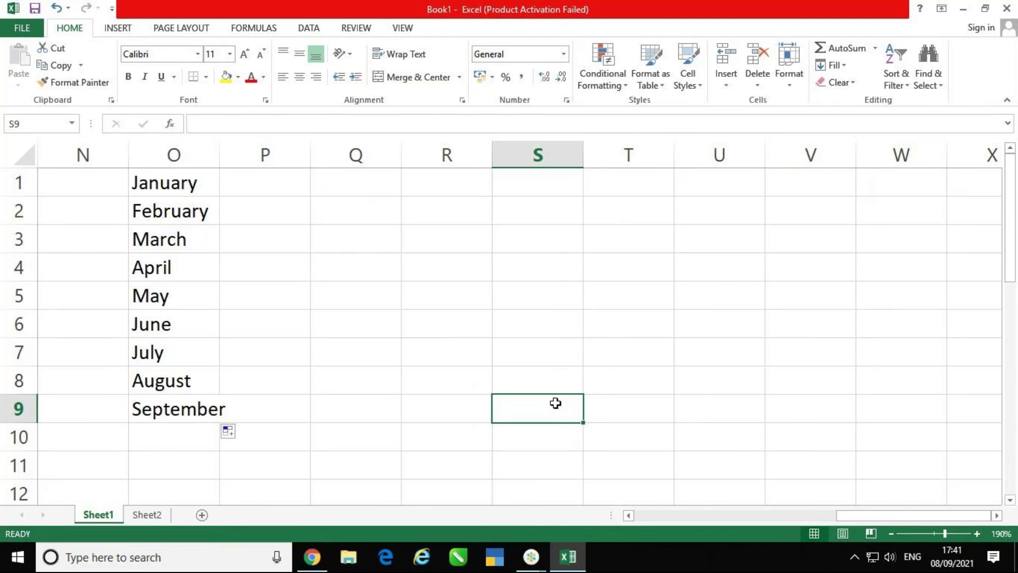
left_click_drag(184, 213, 185, 407)
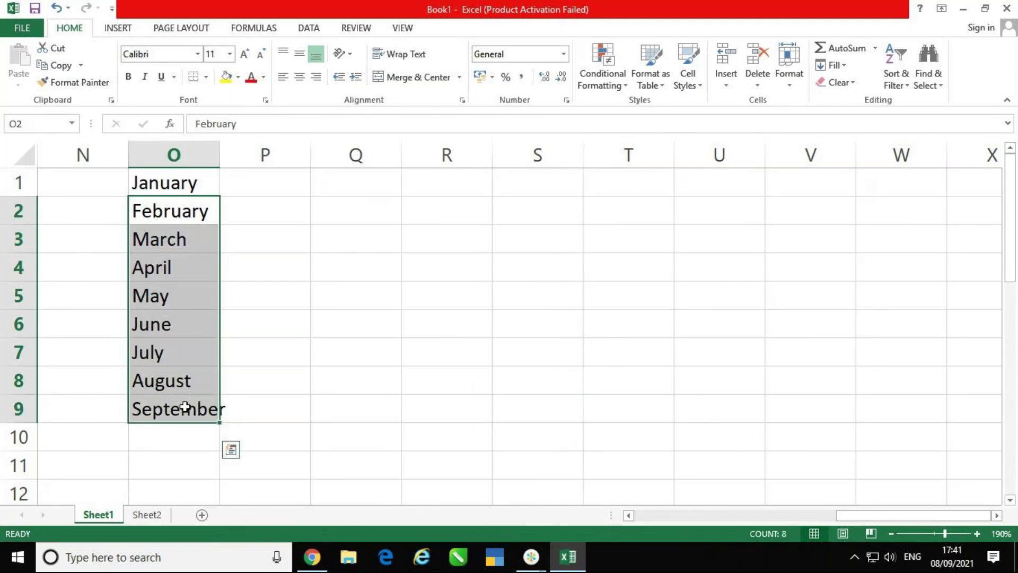
key("ctrl+z")
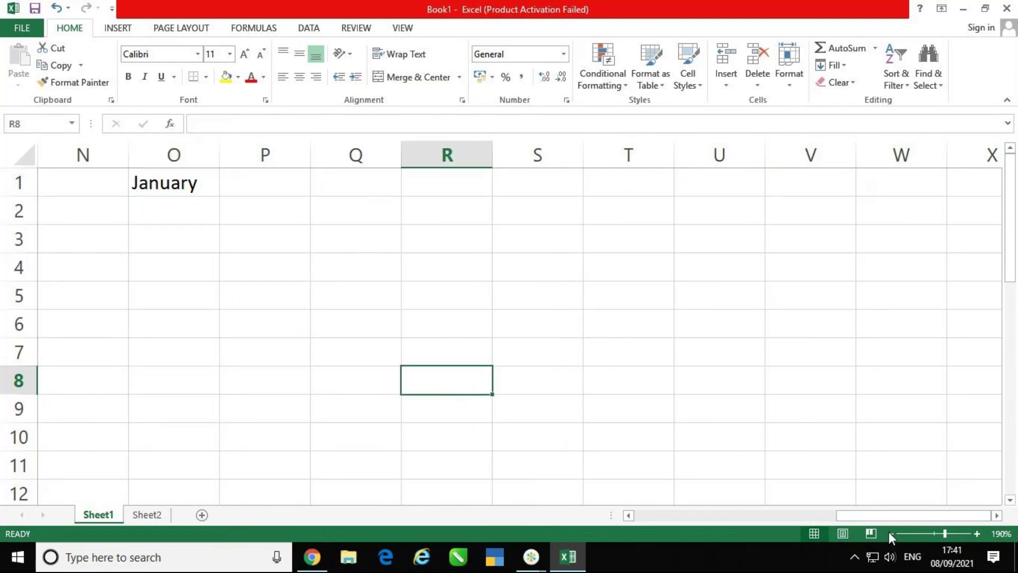
Step: Zoom out and fill January down O1:O12 to list all twelve months
left_click(891, 533)
left_click(890, 533)
left_click(997, 515)
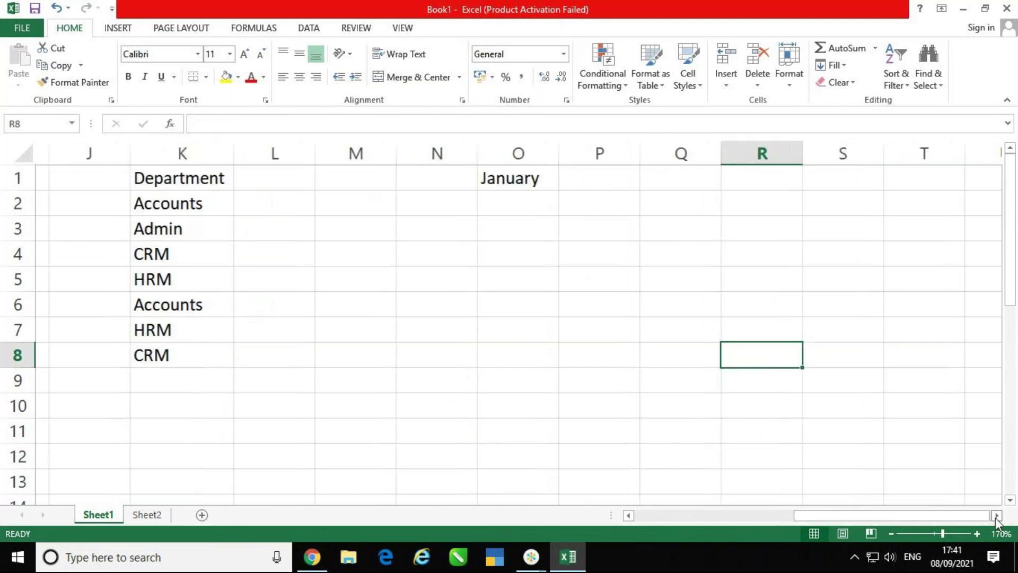
left_click(996, 515)
left_click(253, 181)
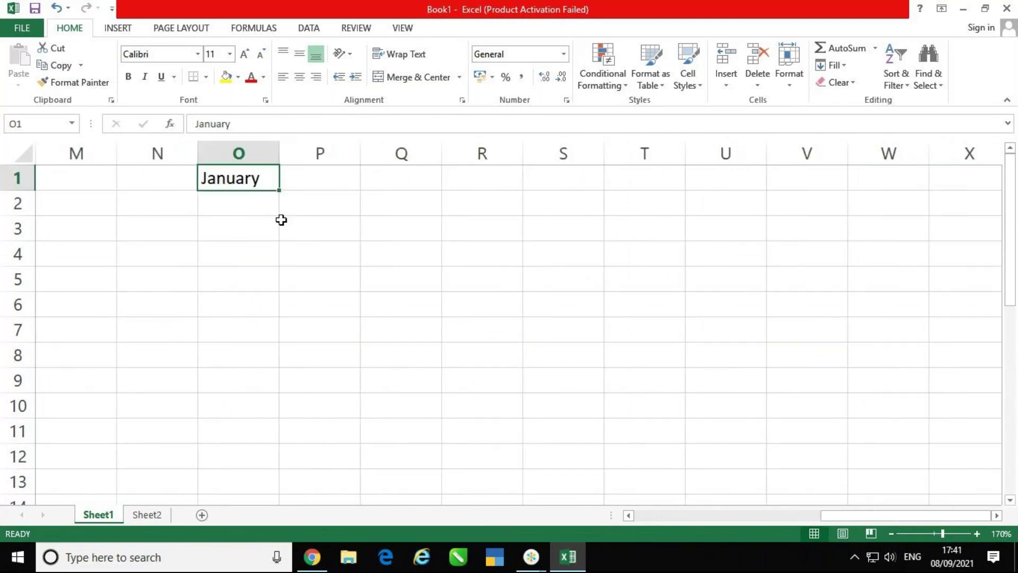
left_click_drag(281, 192, 281, 465)
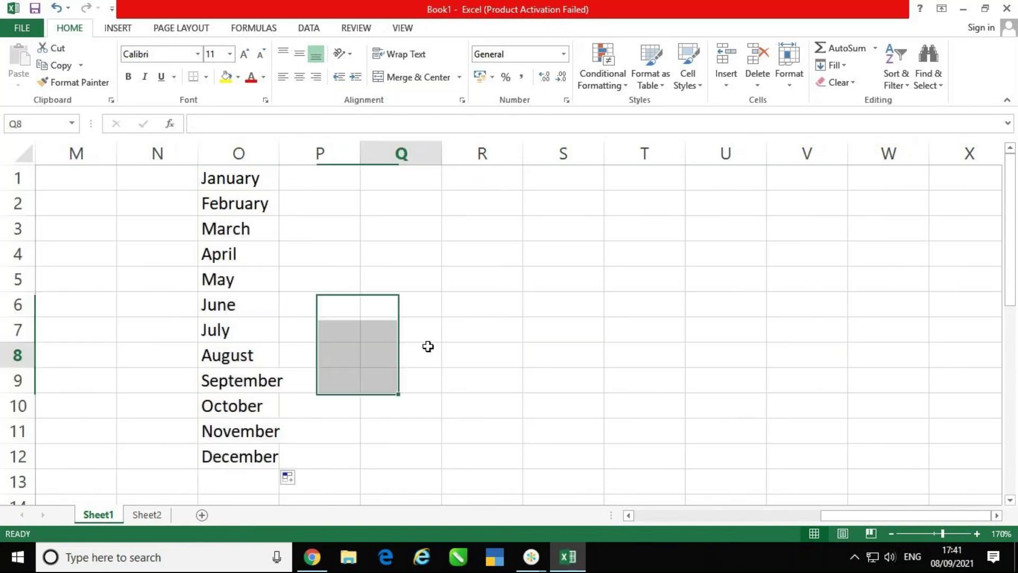
left_click(327, 175)
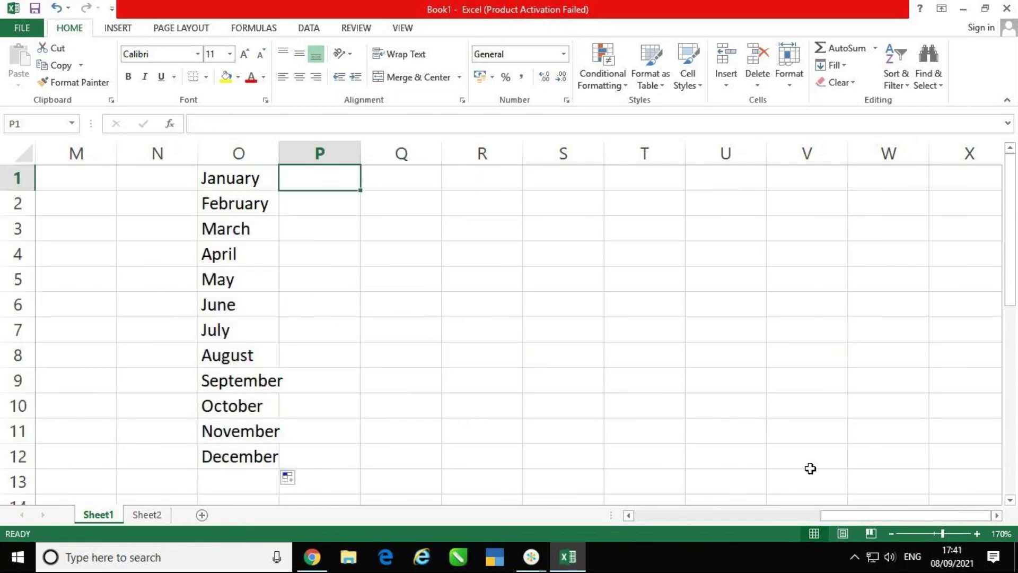
Step: Enter Jan in P1 and fill it down to Dec in P12
type("Jan")
key("Return")
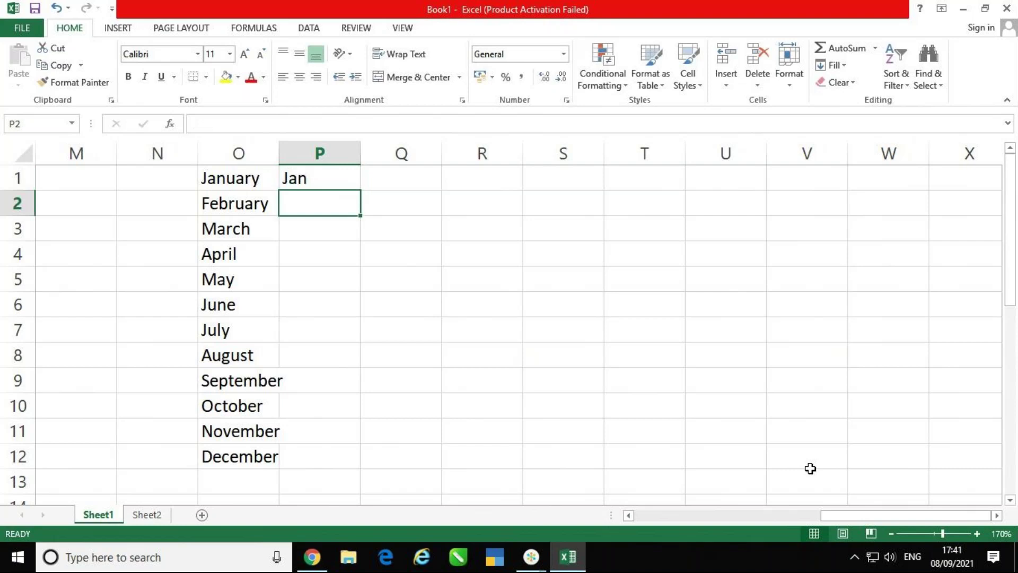
left_click(309, 180)
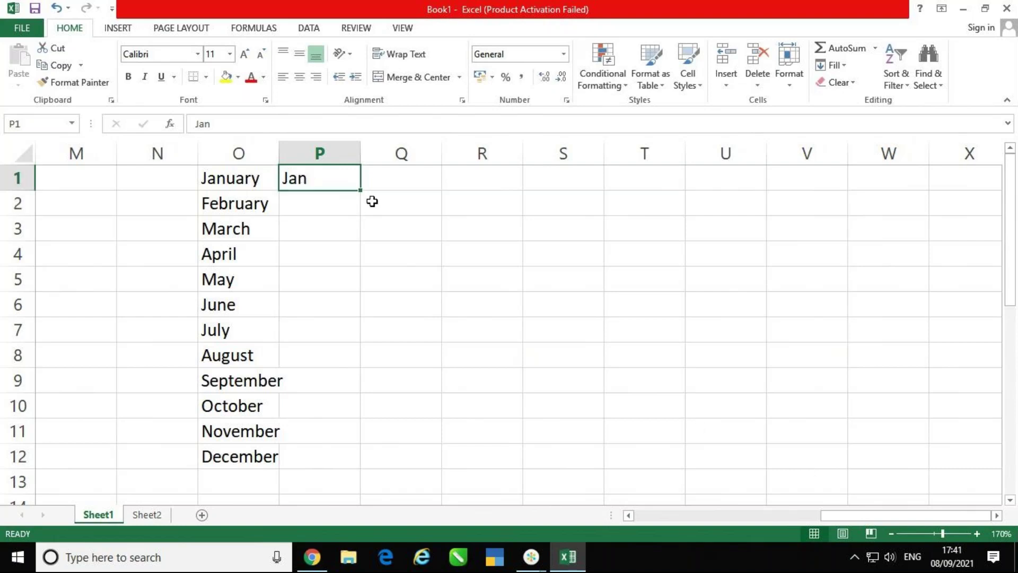
left_click_drag(365, 189, 406, 471)
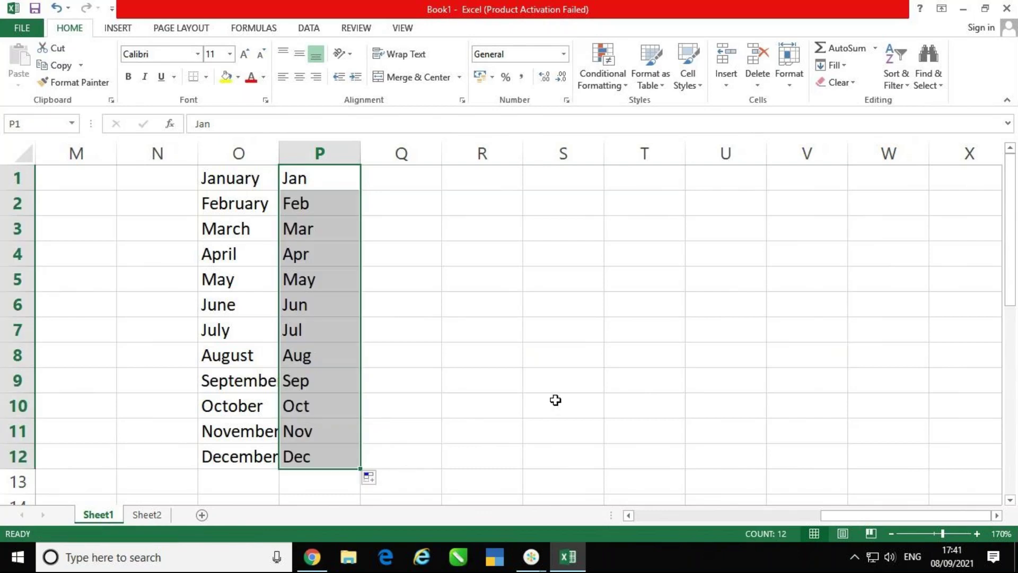
left_click(555, 400)
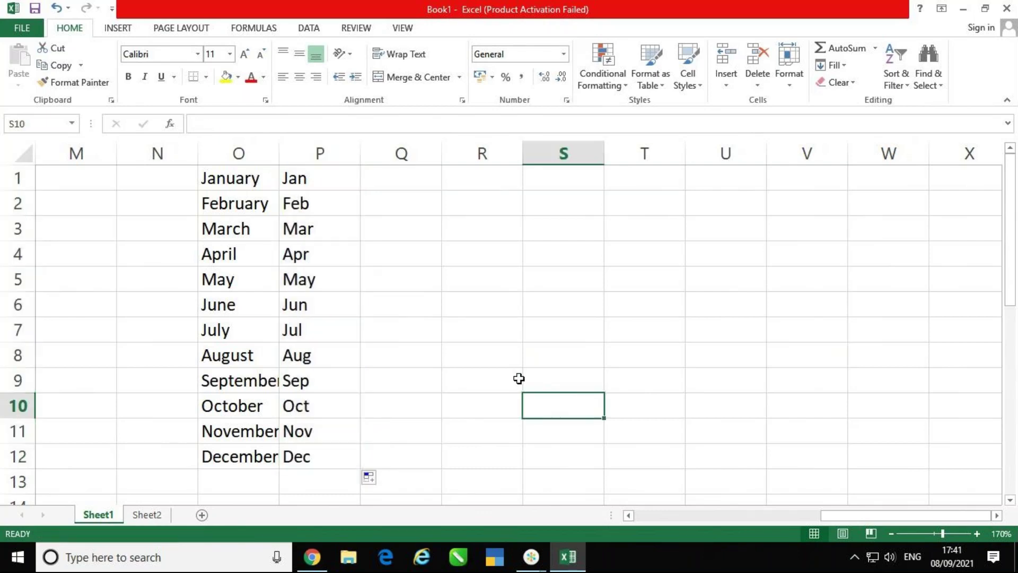
Step: Type Monday in cell Q1
left_click(417, 188)
type("Monday")
key("Return")
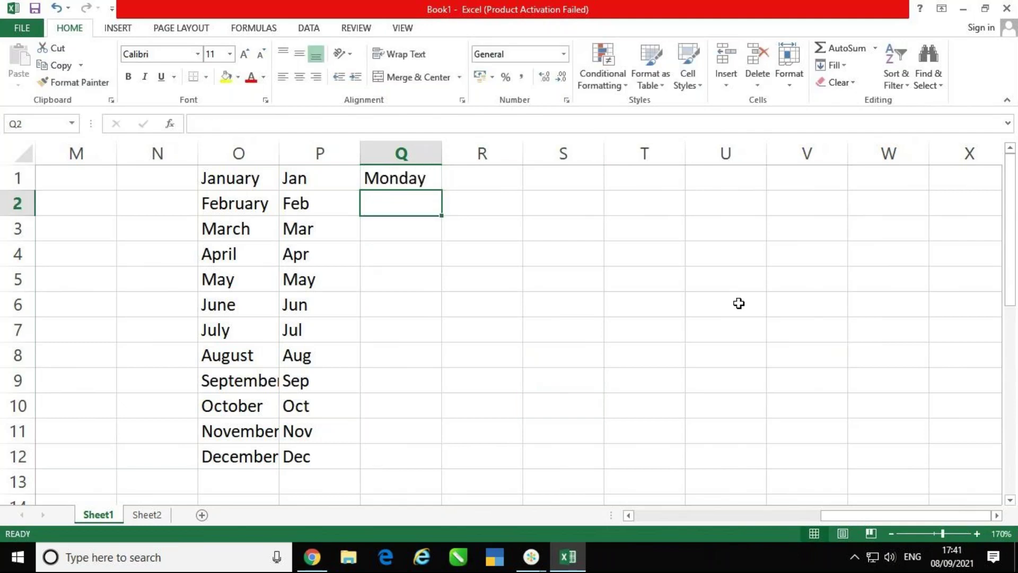
Step: Fill Q1:Q8 with weekdays Monday through Sunday, then Monday again
left_click(419, 178)
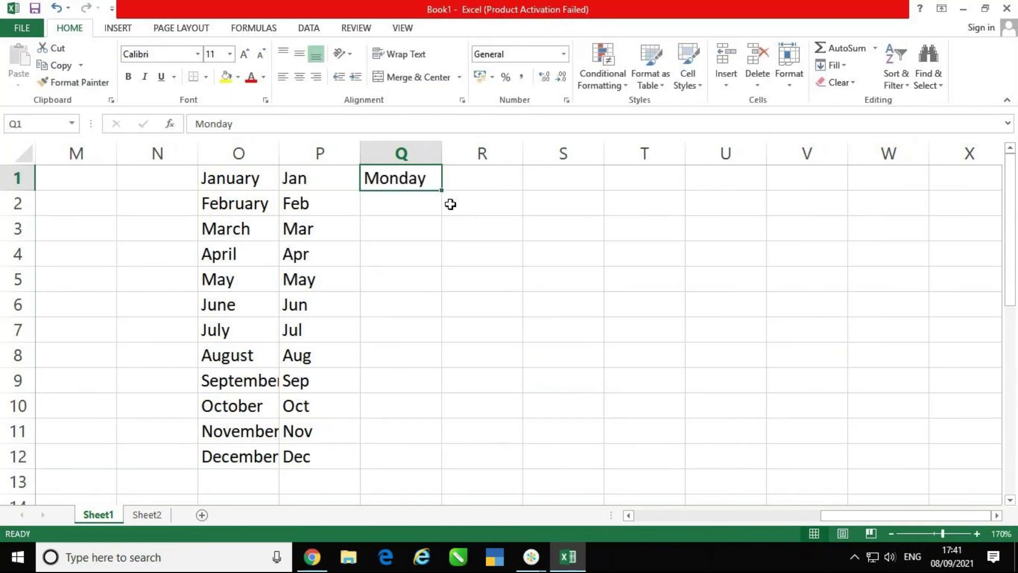
left_click_drag(442, 192, 435, 355)
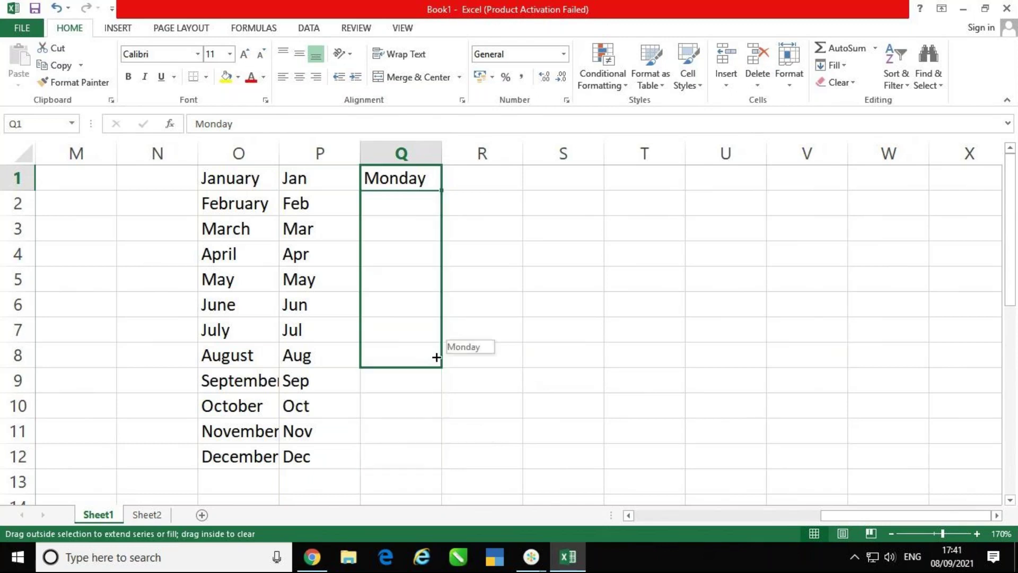
left_click(703, 385)
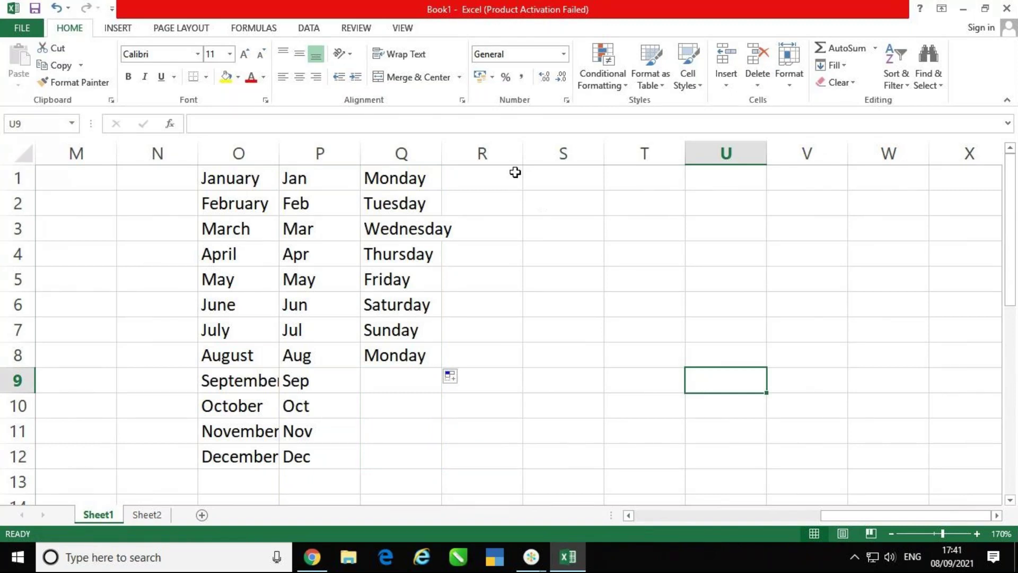
Step: Autofit column Q so Wednesday fits
left_click(504, 183)
double_click(440, 148)
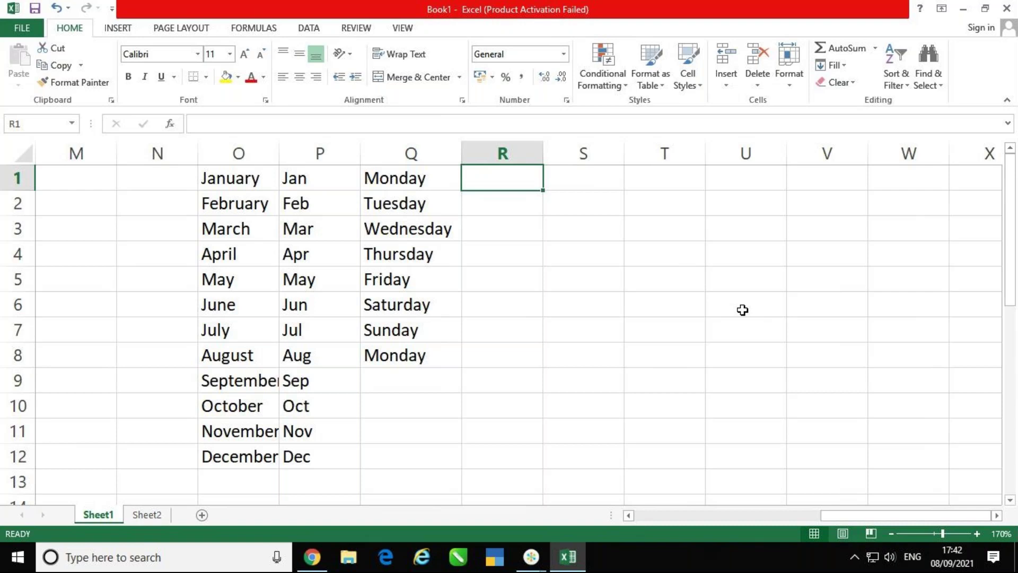
left_click(229, 180)
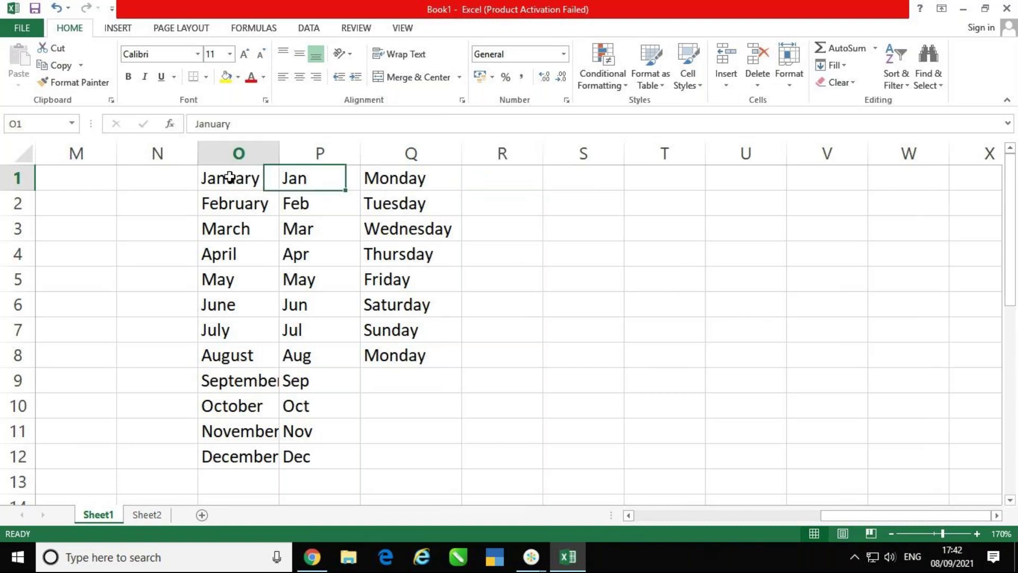
left_click(545, 187)
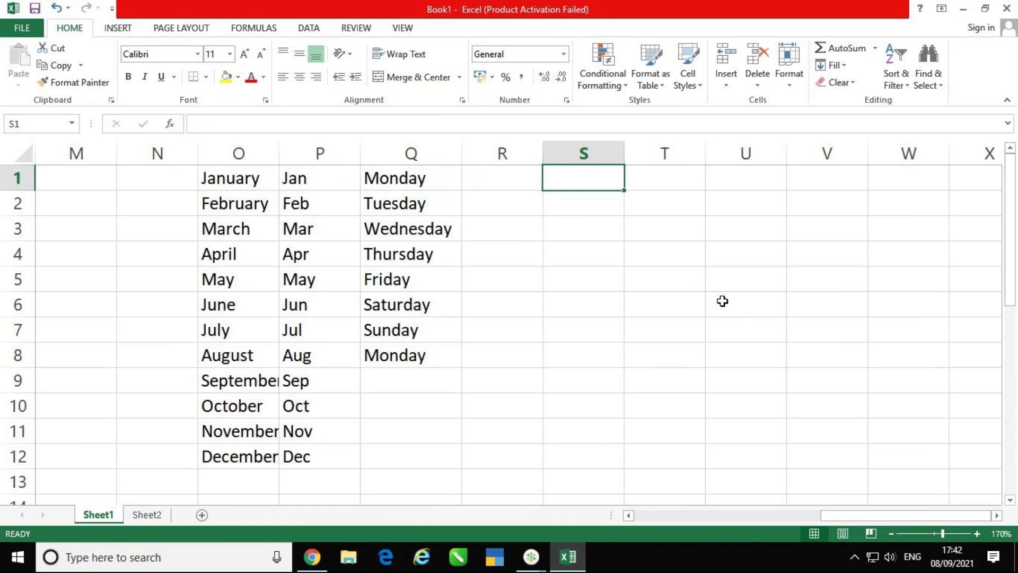
type("Janu")
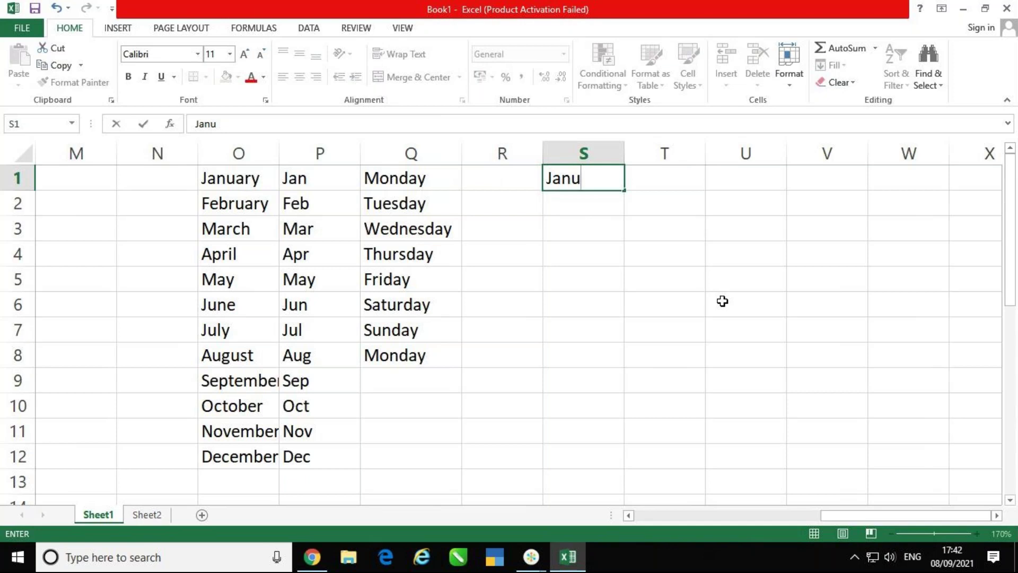
key("Return")
left_click(619, 185)
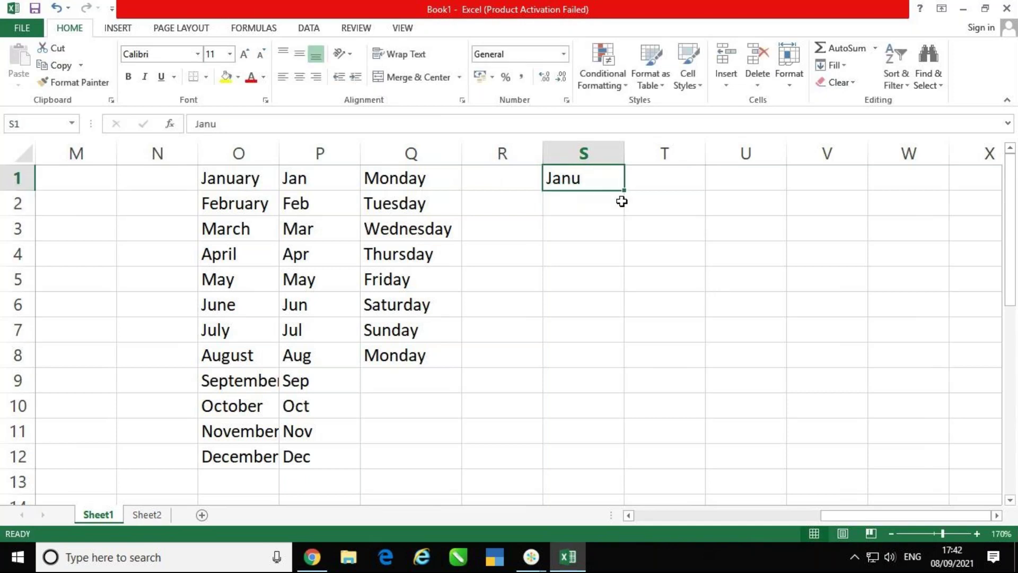
left_click_drag(624, 191, 651, 452)
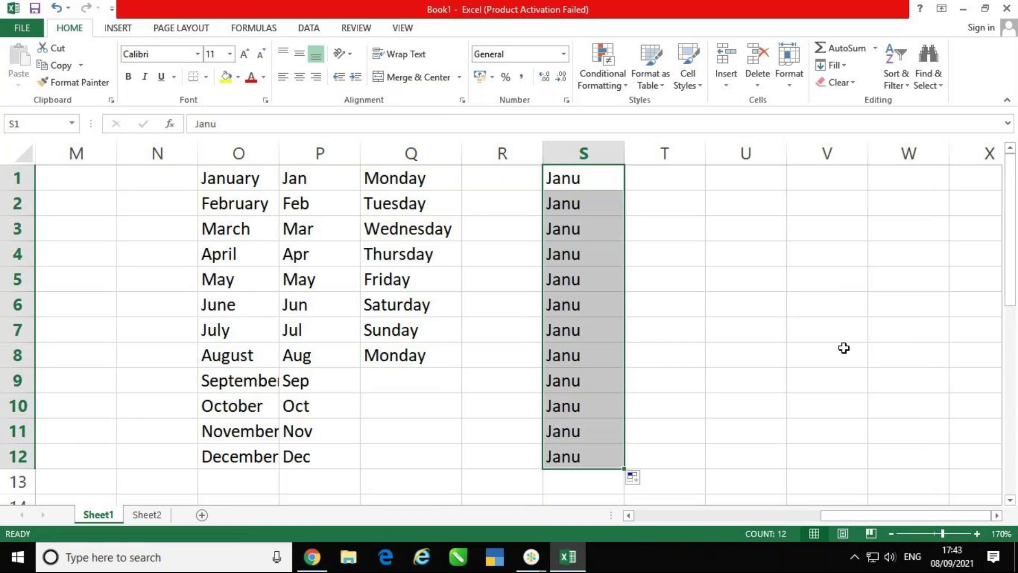
key("Delete")
key("Down")
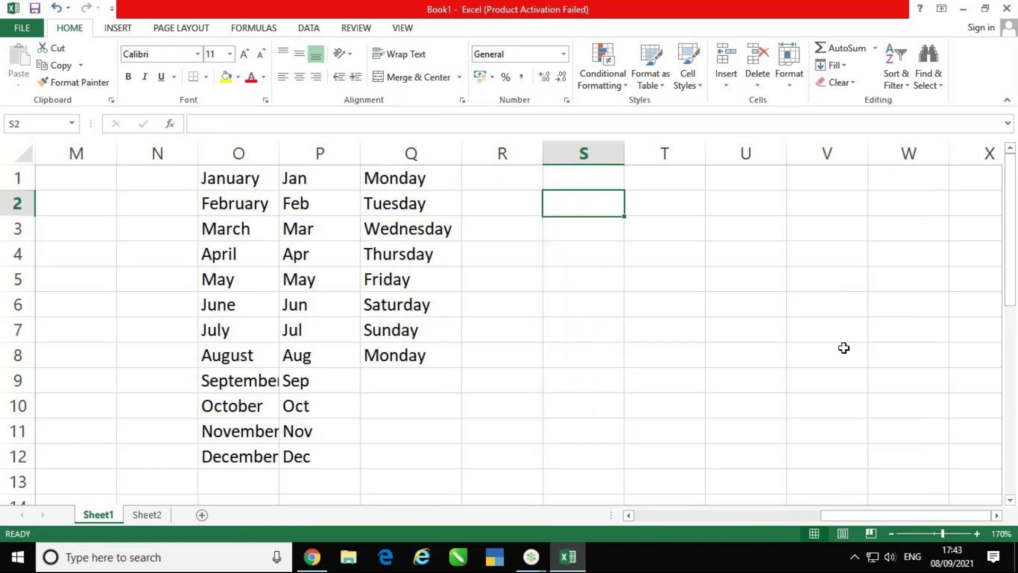
Step: Enter Annapurna in S1, autofit column S, and copy it down to S9
key("Up")
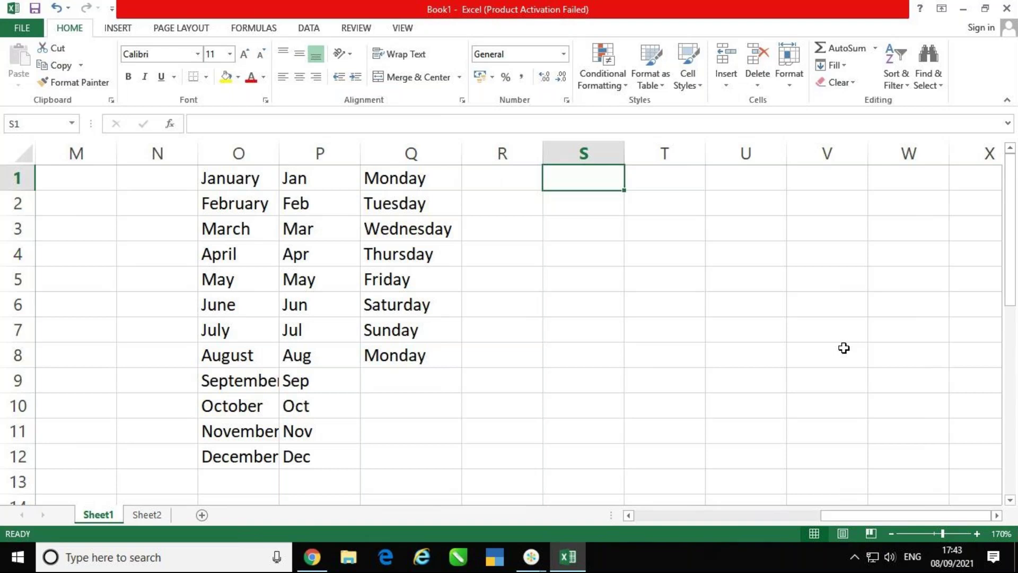
type("Annapur")
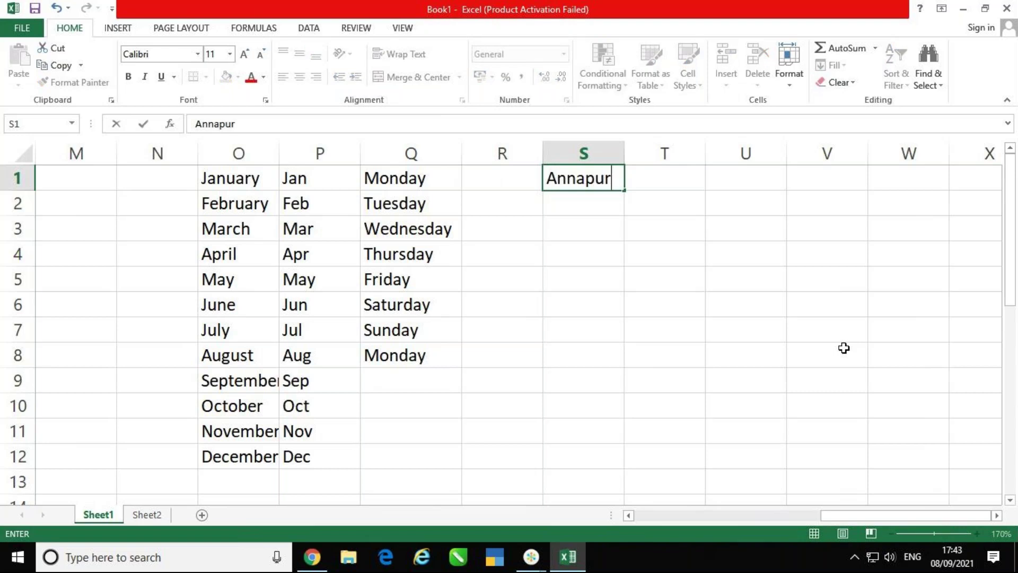
type("na")
key("Return")
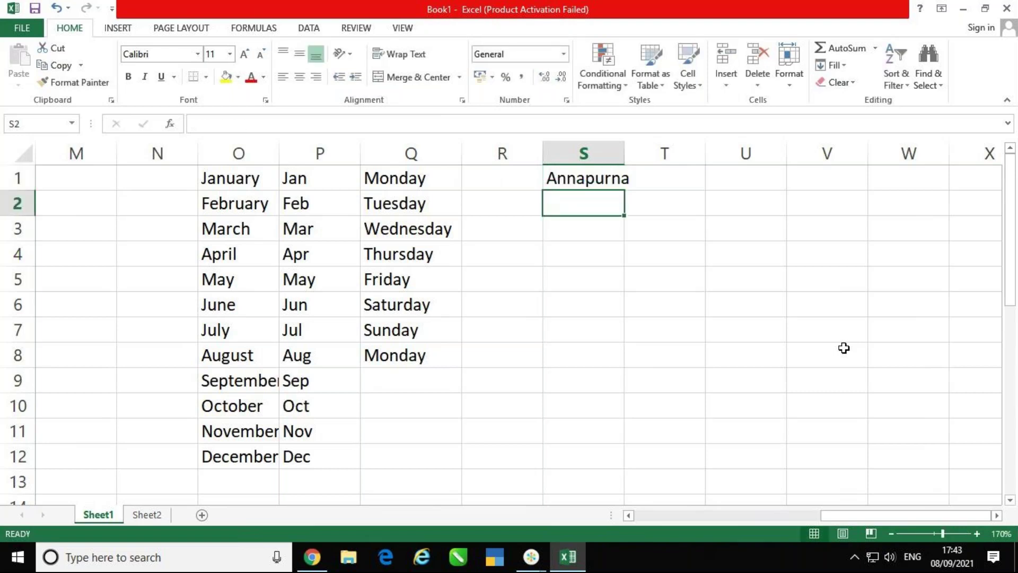
double_click(624, 152)
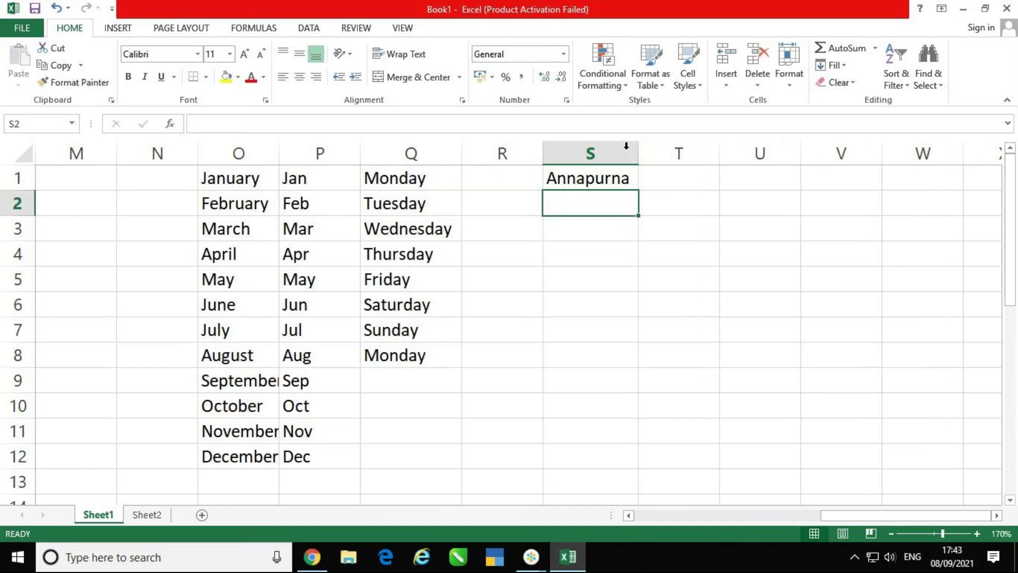
left_click(633, 183)
left_click_drag(638, 191, 674, 404)
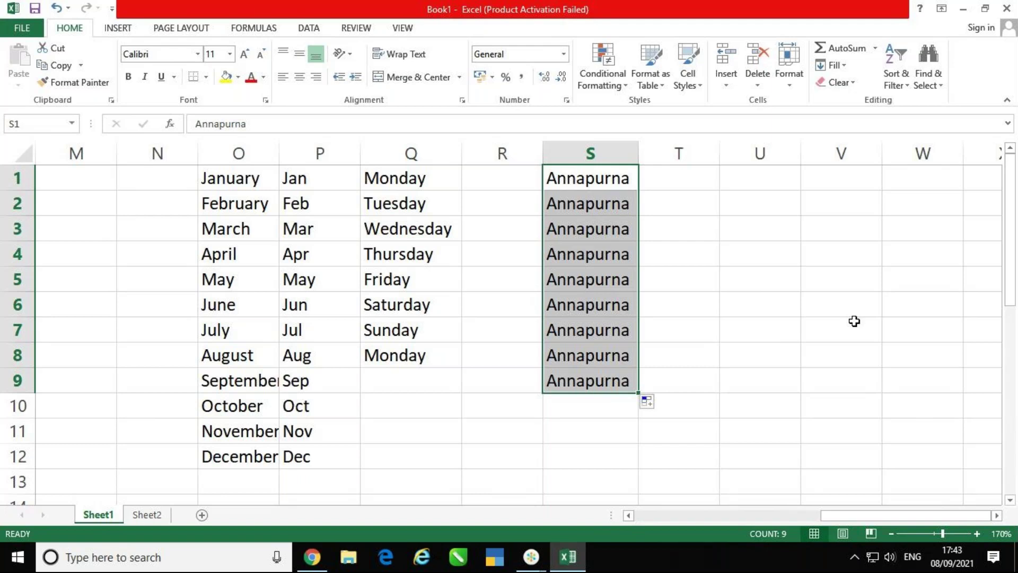
Step: Delete the nine Annapurna entries from S1:S9, leaving column S empty
left_click(242, 178)
left_click_drag(265, 205, 444, 450)
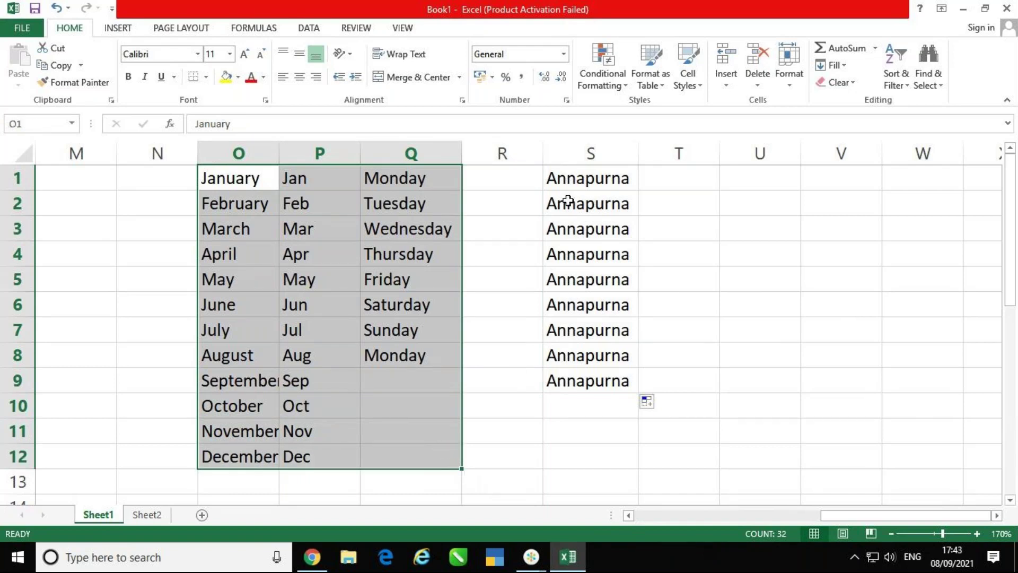
left_click(569, 180)
left_click_drag(569, 180, 627, 416)
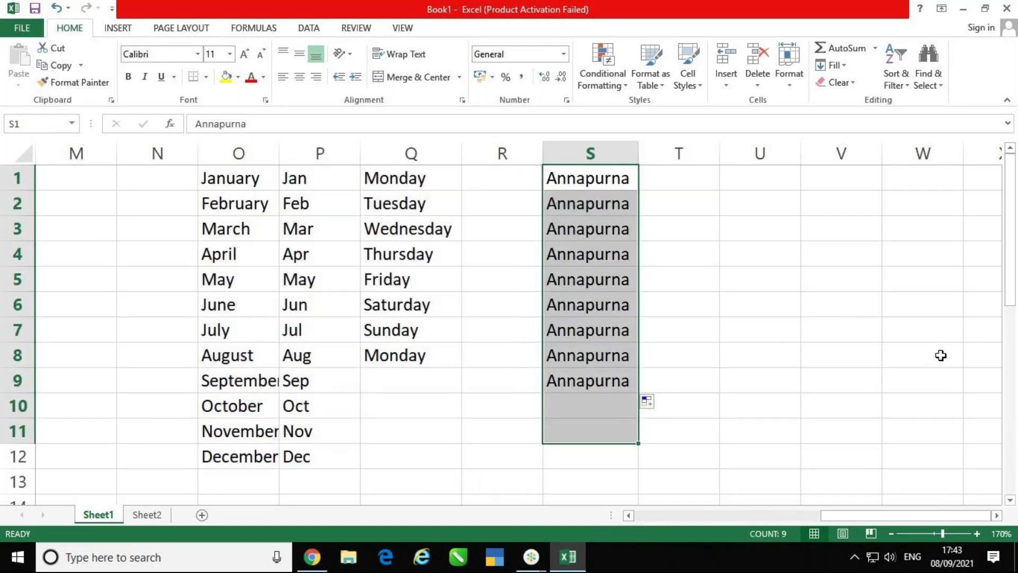
key("Delete")
key("Return")
key("Up")
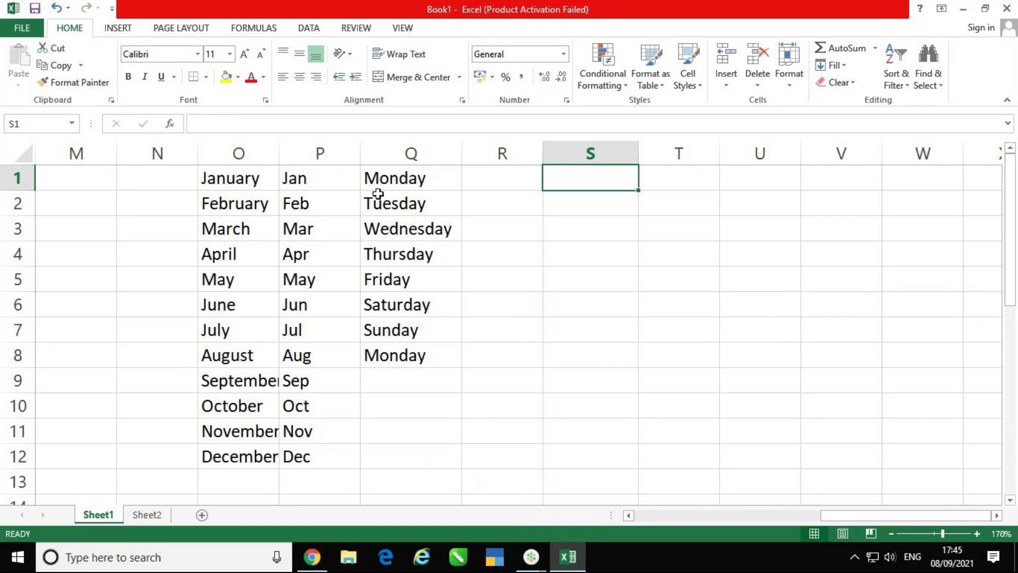
Step: Open Excel Options and scroll the Advanced settings down to the General section
left_click(23, 30)
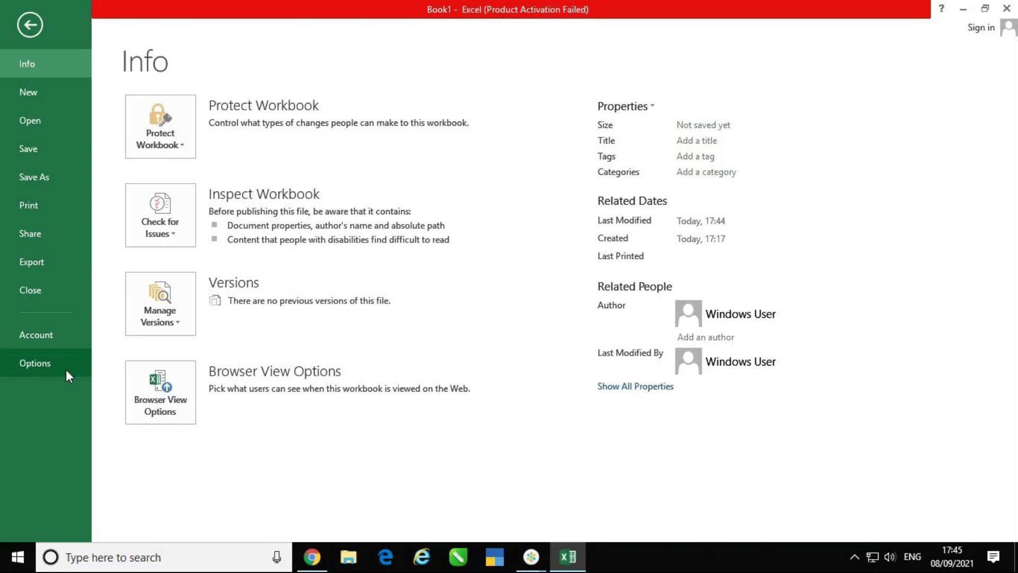
left_click(66, 370)
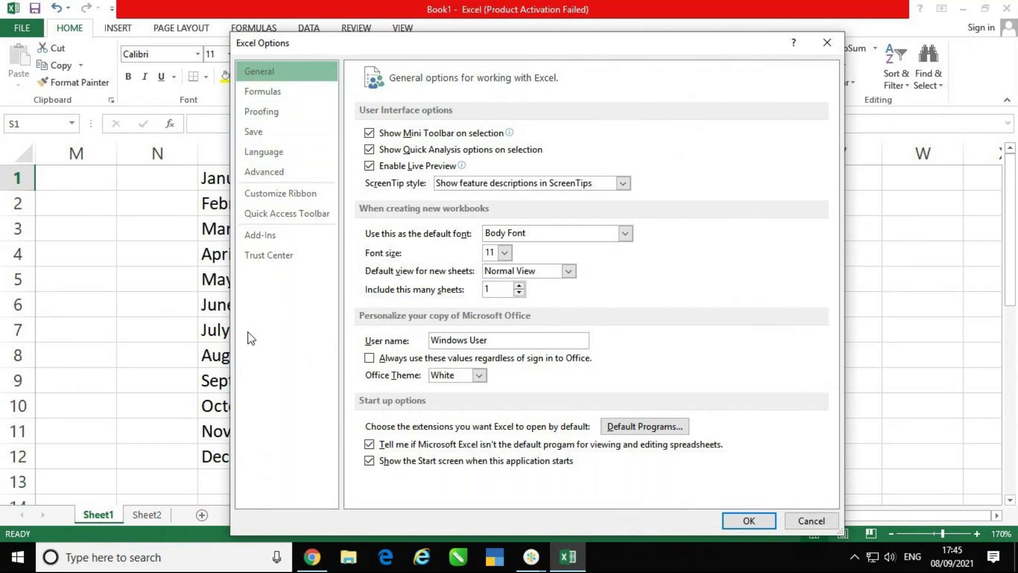
left_click(294, 174)
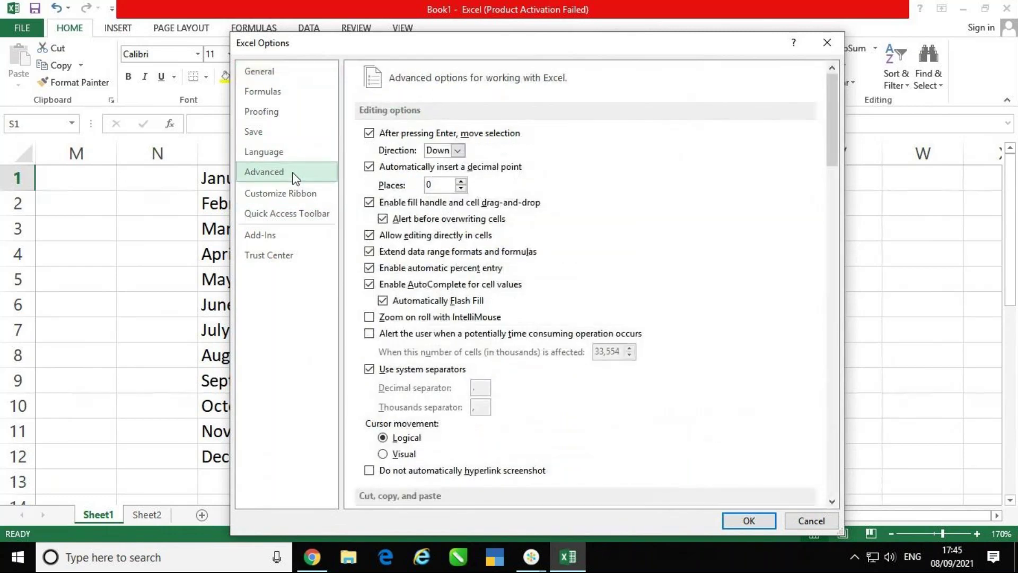
left_click(299, 114)
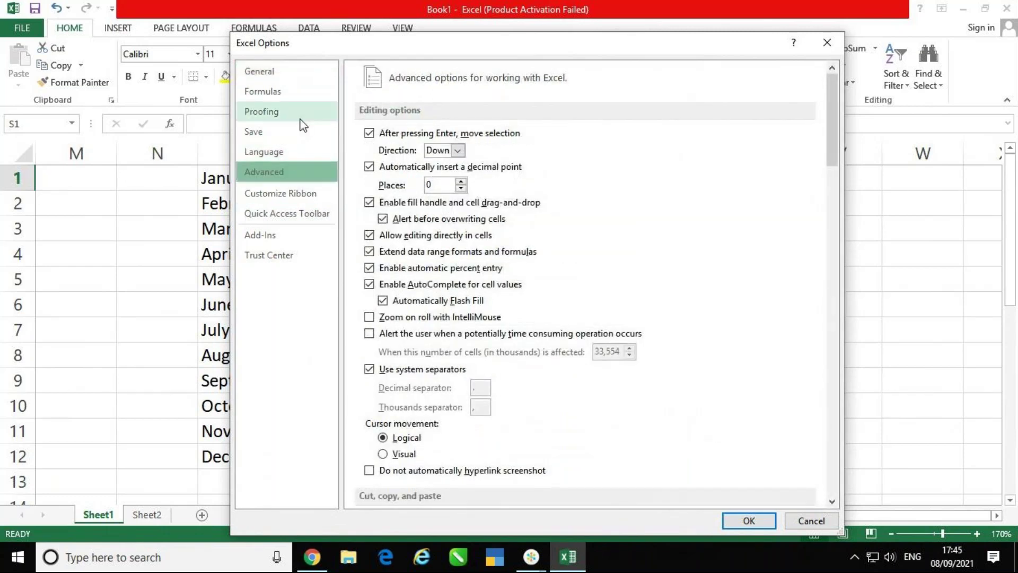
left_click(305, 173)
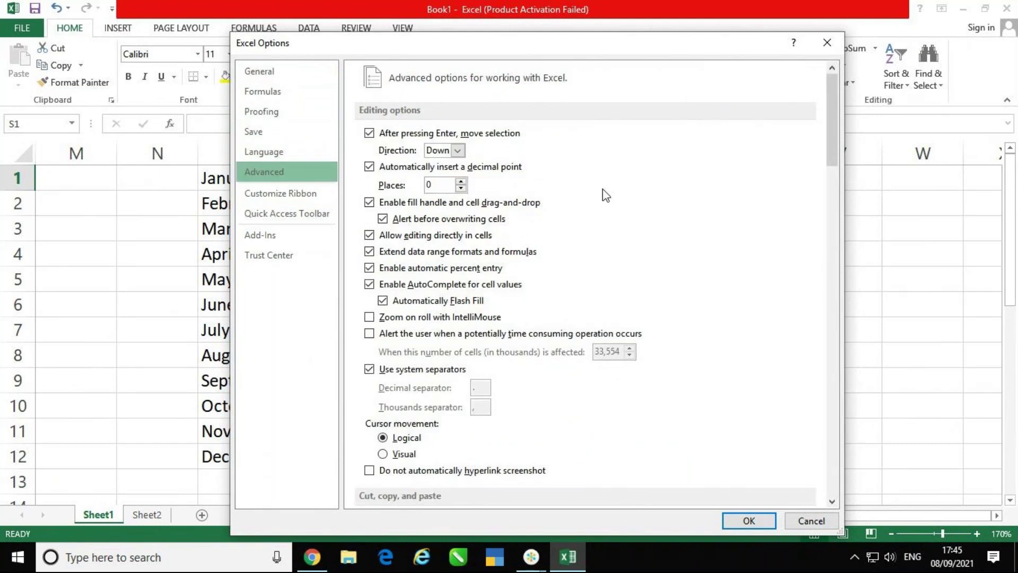
scroll(606, 196, "down", 1)
scroll(606, 196, "down", 3)
scroll(606, 196, "down", 3)
scroll(606, 196, "down", 3)
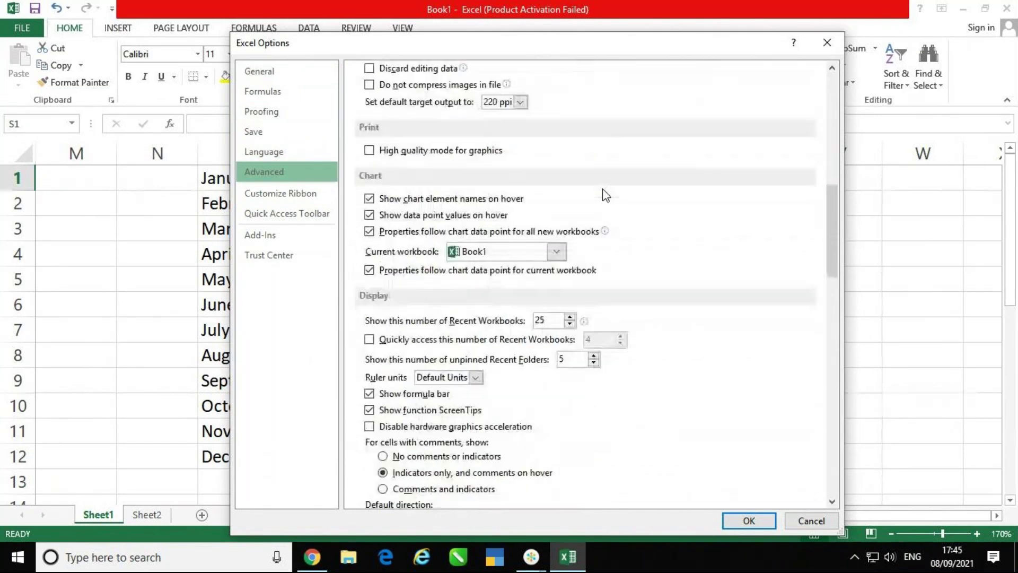
scroll(606, 196, "down", 3)
scroll(606, 196, "down", 6)
scroll(606, 195, "down", 6)
scroll(606, 196, "down", 2)
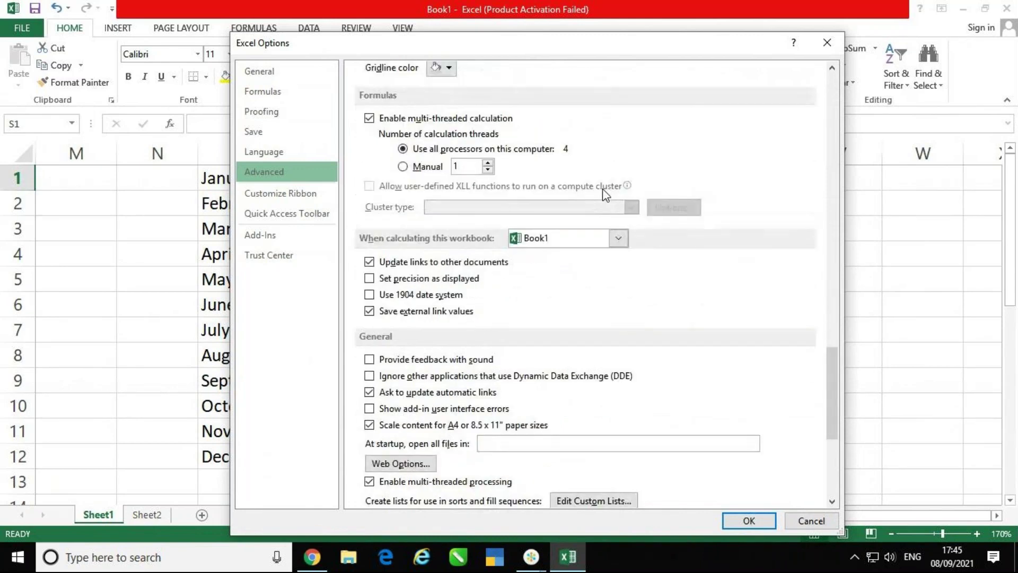
scroll(603, 189, "down", 3)
scroll(603, 190, "down", 2)
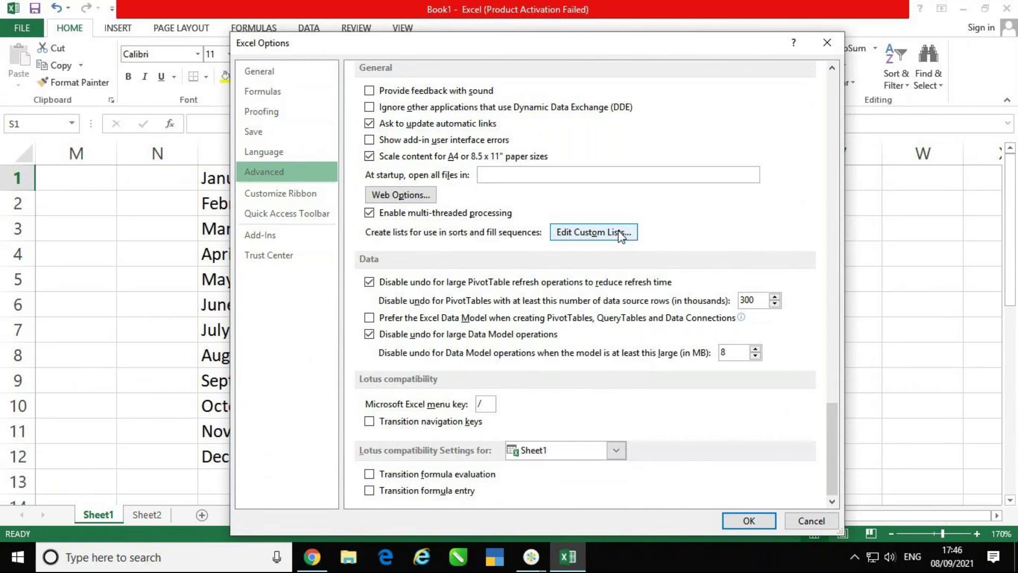
Step: Glance at Edit Custom Lists, cancel out of it and Excel Options, and select cell S1
left_click(620, 233)
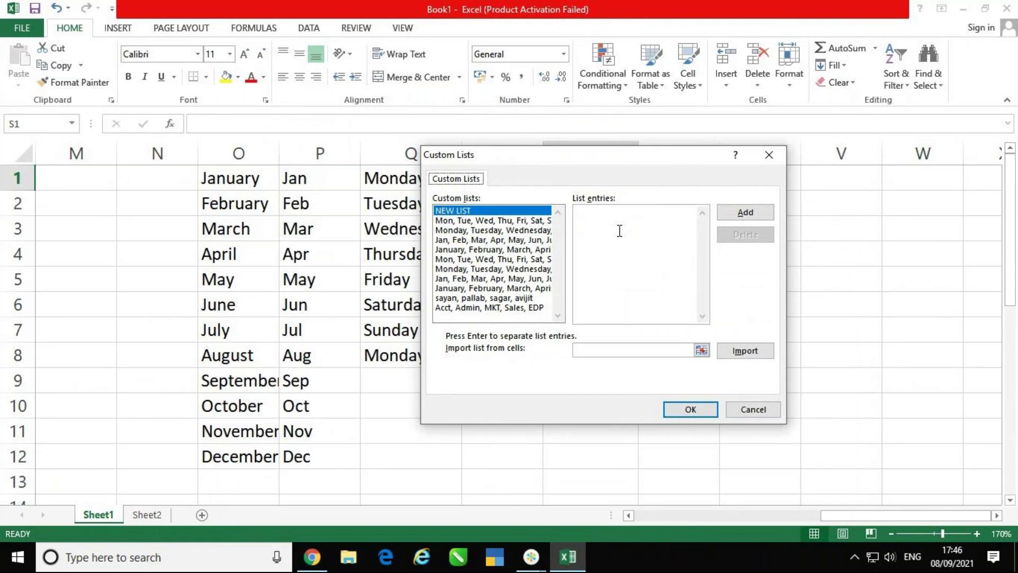
left_click(755, 409)
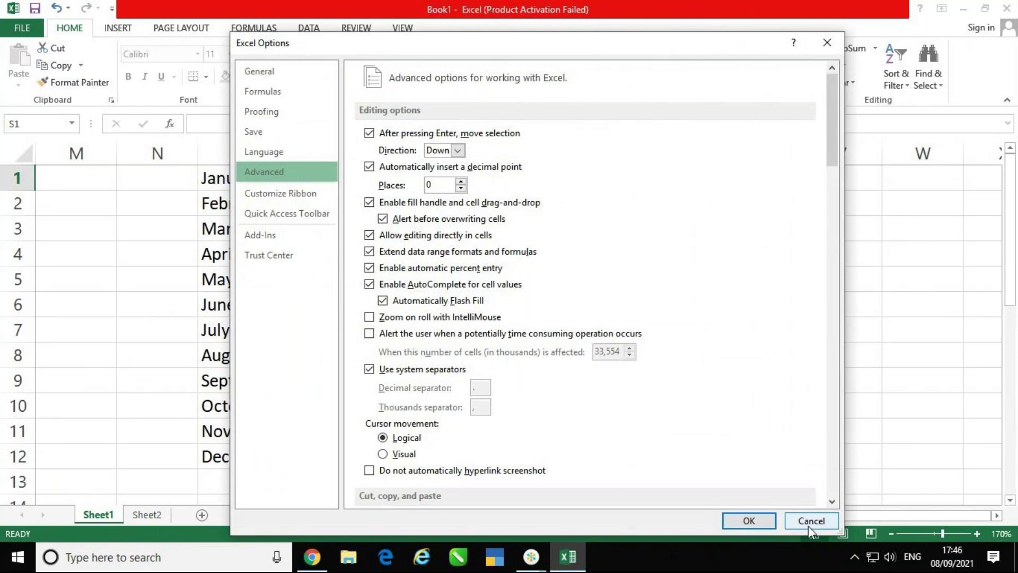
left_click(808, 526)
left_click(641, 226)
left_click(599, 183)
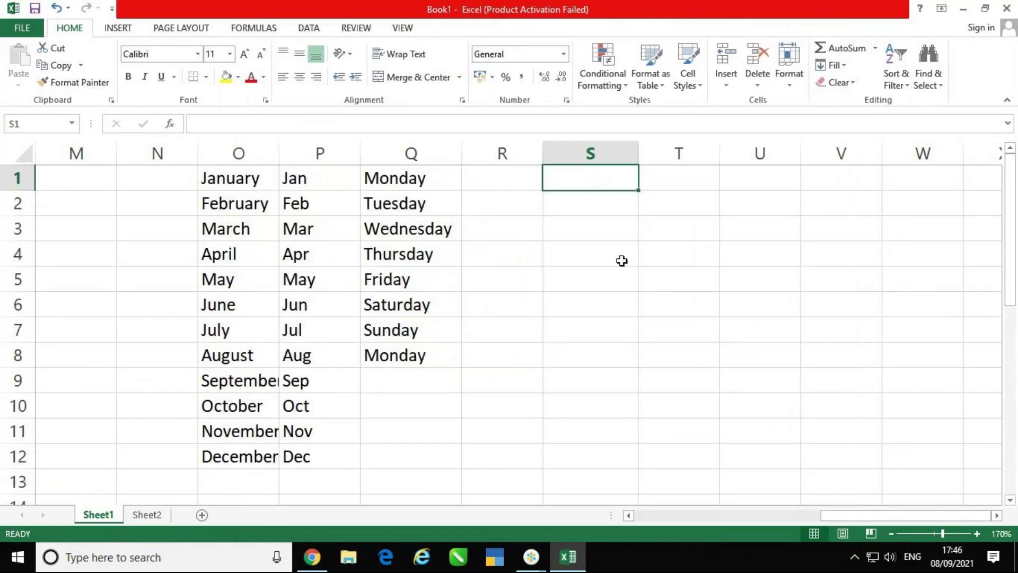
Step: Go back to File > Options > Advanced and open Edit Custom Lists from the General section
left_click(22, 28)
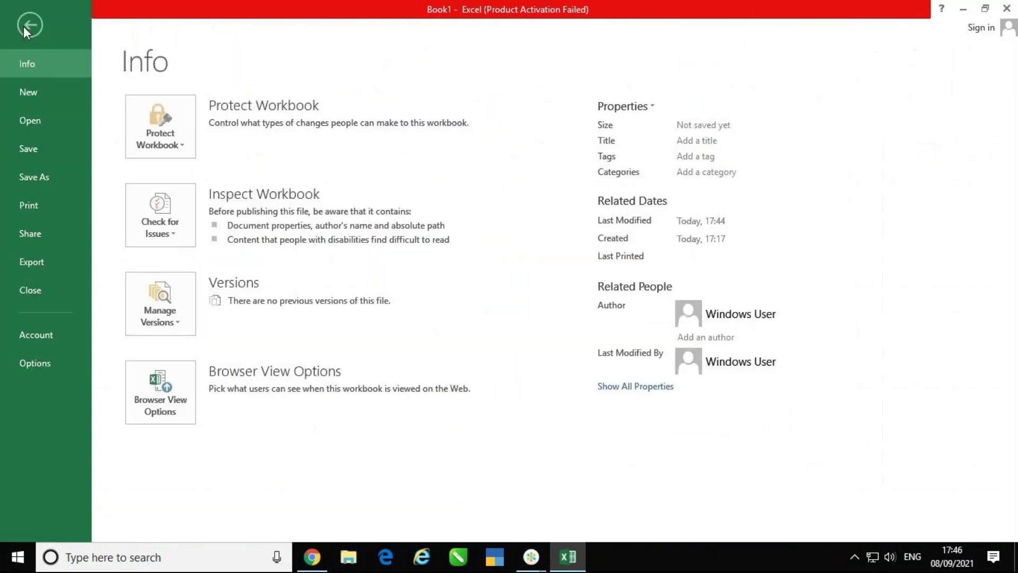
left_click(46, 355)
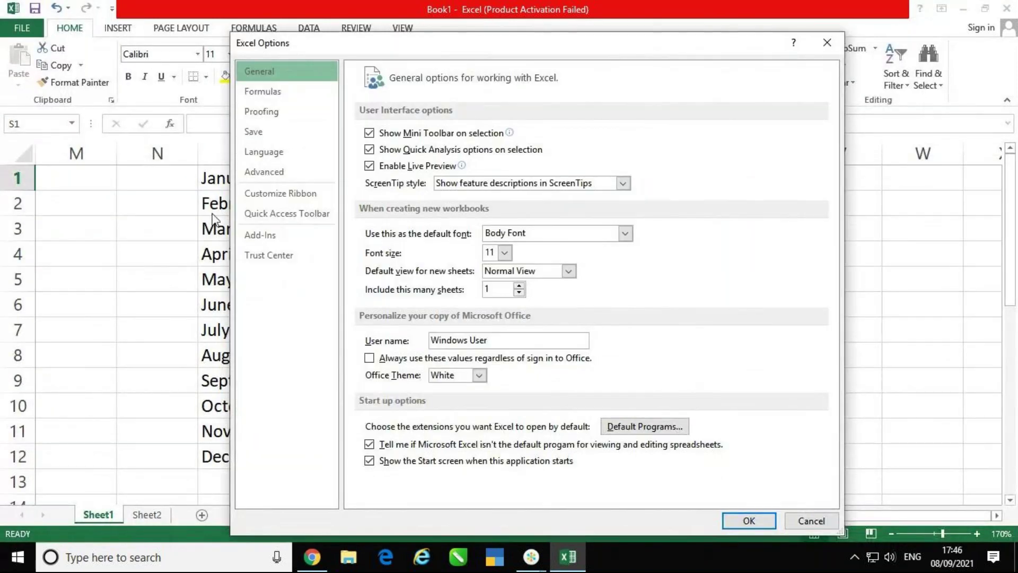
left_click(264, 171)
scroll(561, 227, "down", 3)
scroll(561, 226, "down", 3)
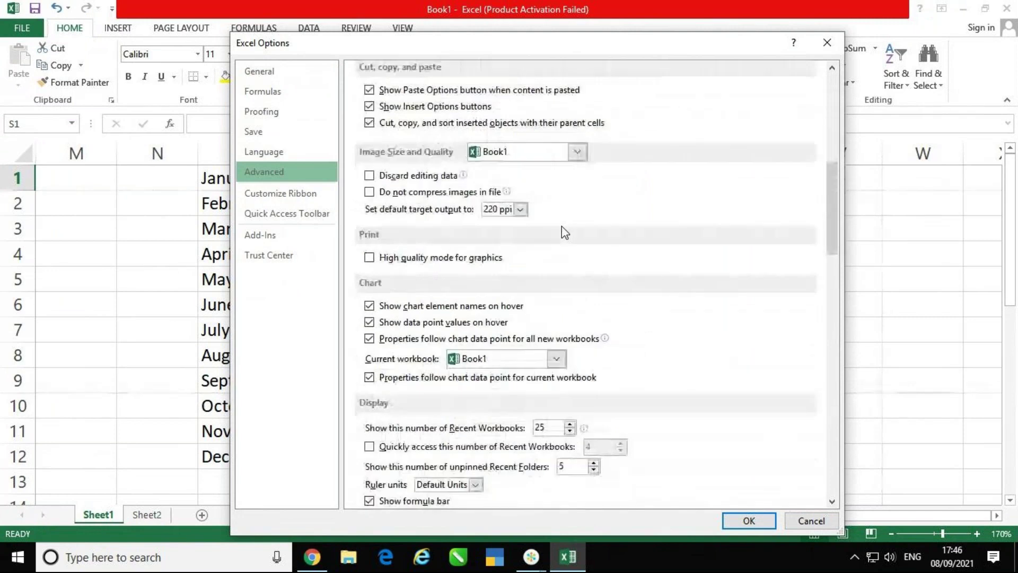
scroll(561, 225, "down", 3)
scroll(561, 226, "down", 3)
scroll(562, 226, "down", 3)
scroll(561, 226, "down", 3)
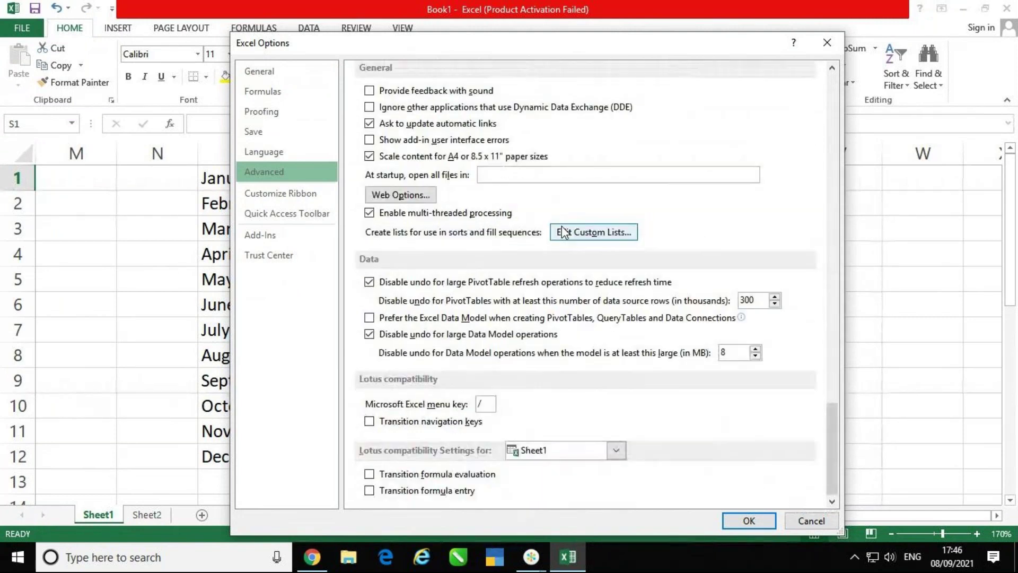
left_click(621, 231)
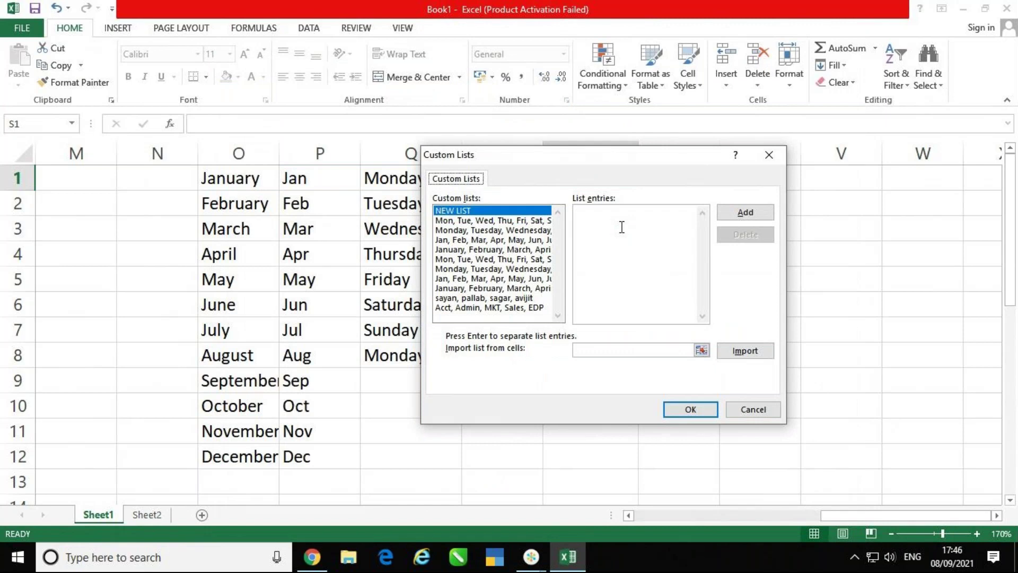
Step: Browse the weekday, department abbreviation and name lists, then select NEW LIST
left_click(492, 217)
left_click(490, 210)
left_click(484, 230)
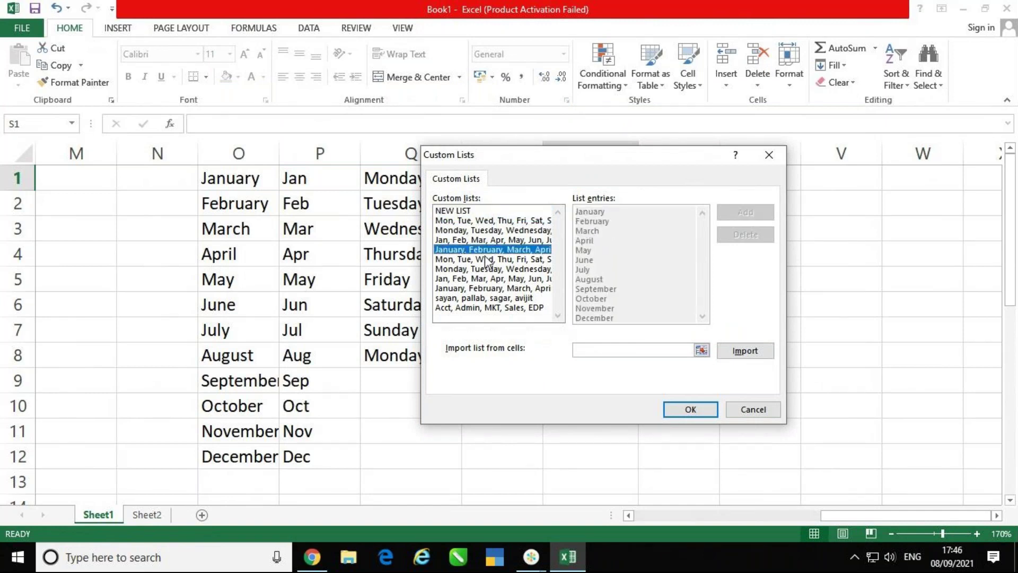
left_click(487, 220)
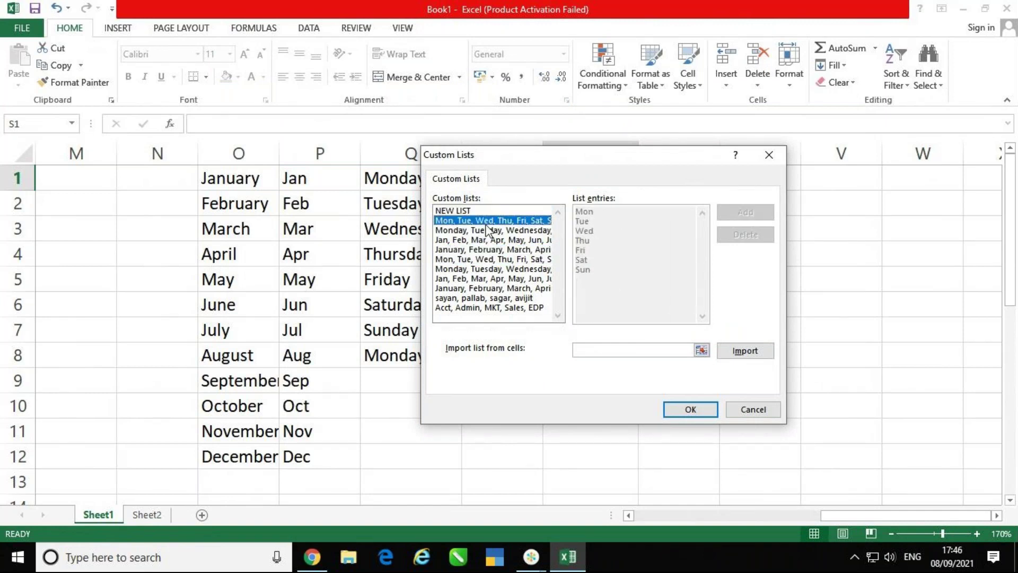
left_click(491, 240)
left_click(493, 259)
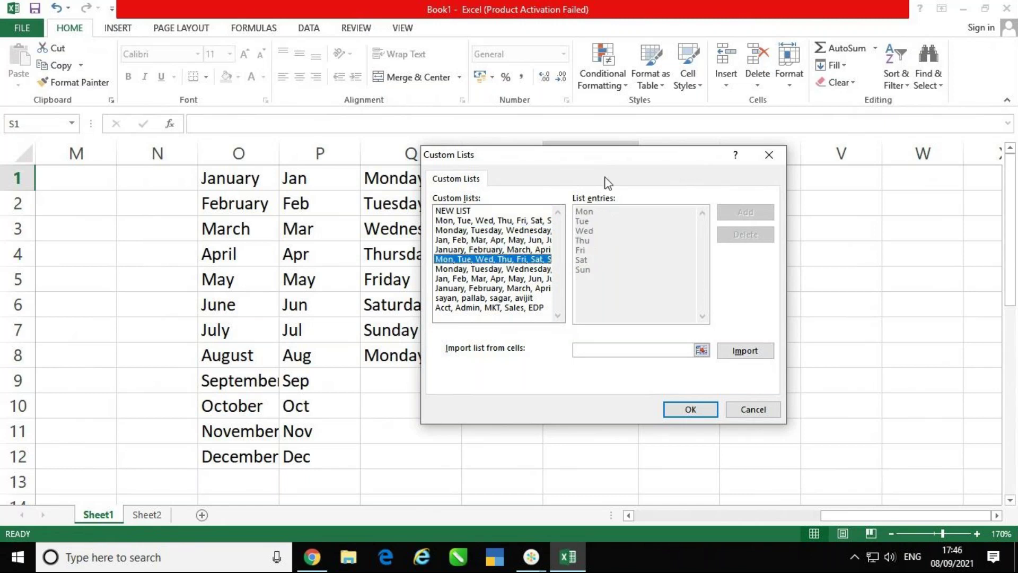
left_click(493, 307)
left_click(493, 298)
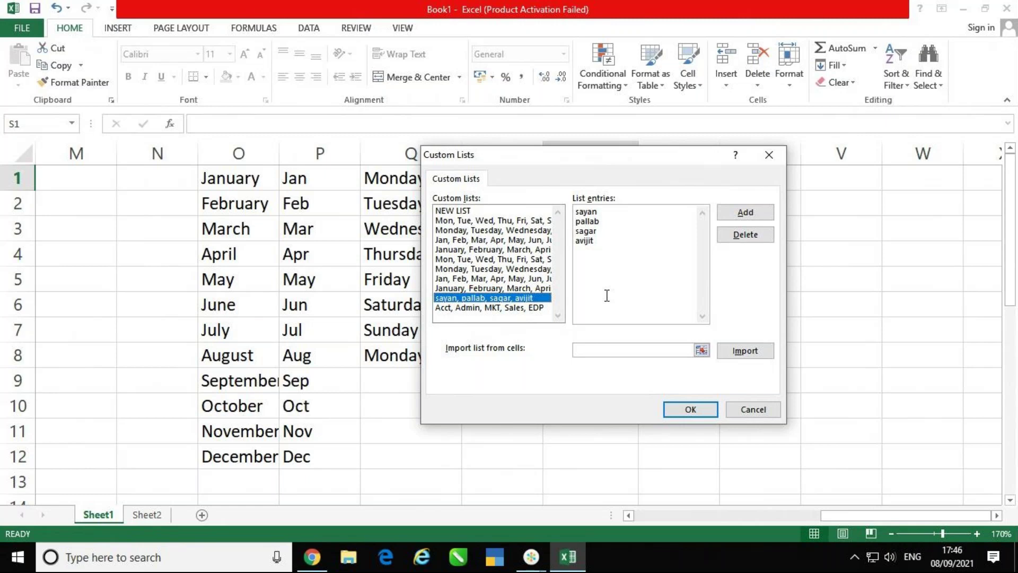
left_click_drag(498, 286, 497, 237)
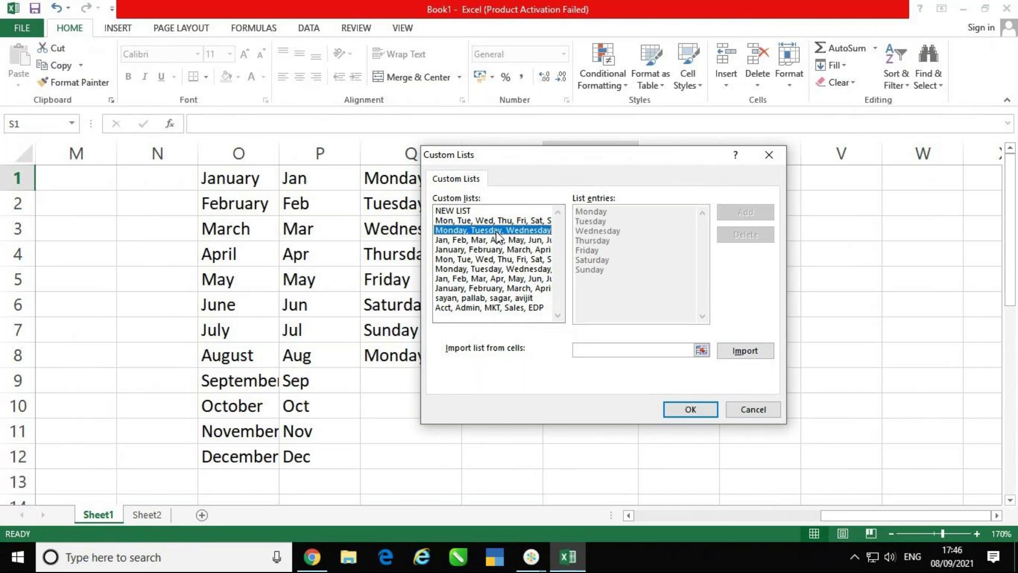
left_click(491, 307)
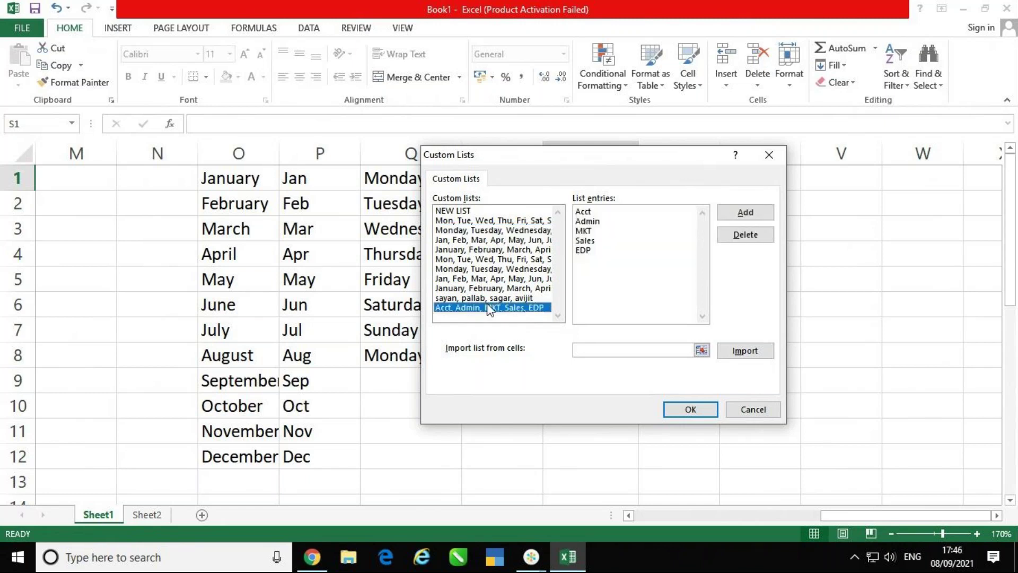
left_click(491, 298)
left_click(482, 211)
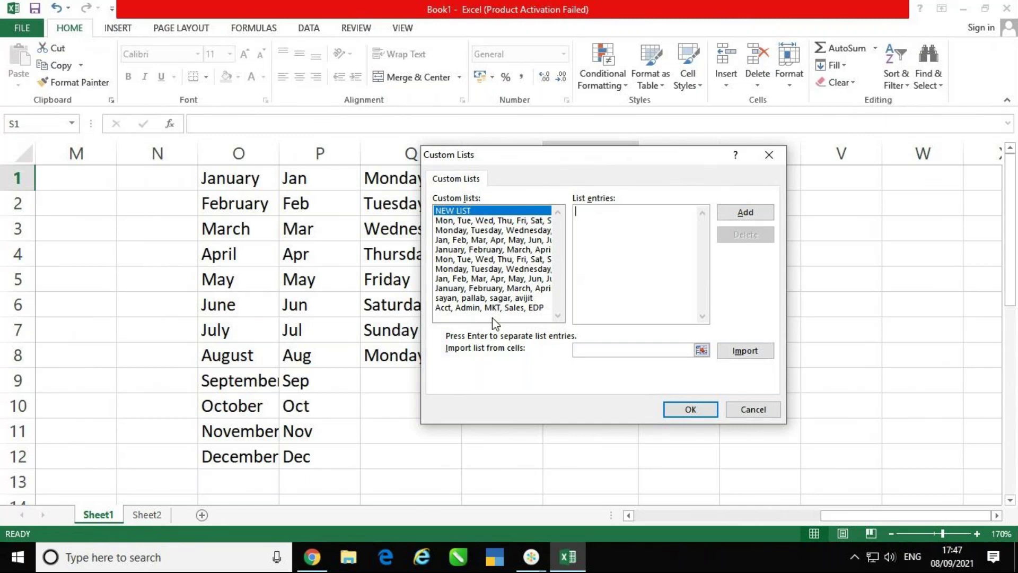
Step: Add a custom list with Amit, Rajat, Yadav, Pankaj, kamal, Vinay, TamalWasim and Rajdeep, then close Options with OK
type("Amit,Rajat,Yadav,Pankaj,kamal")
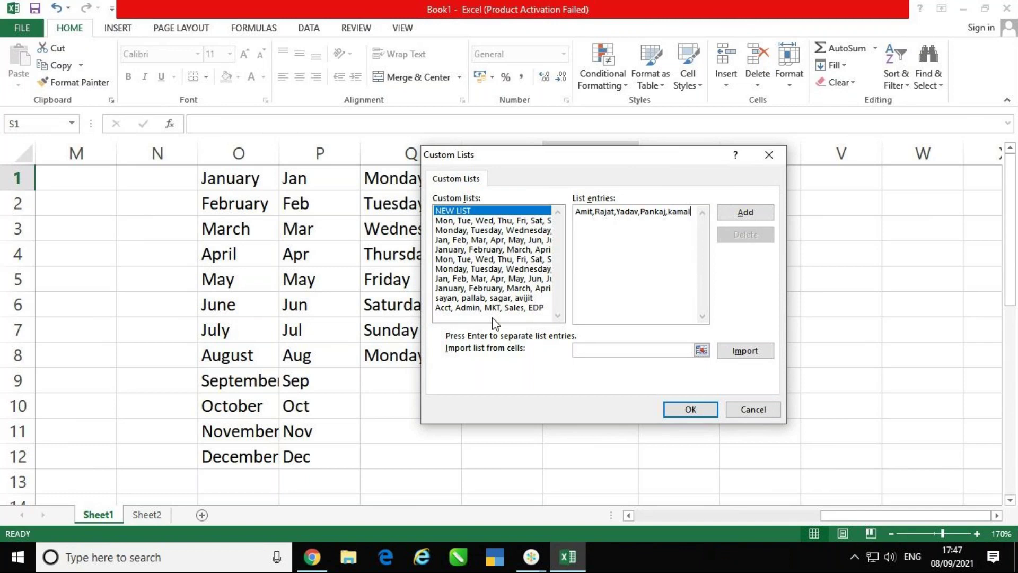
type(",")
type("Vinay,")
type("Tamal")
type("Wasi")
type("m")
key("Return")
type("Ra")
type("j")
type("deep")
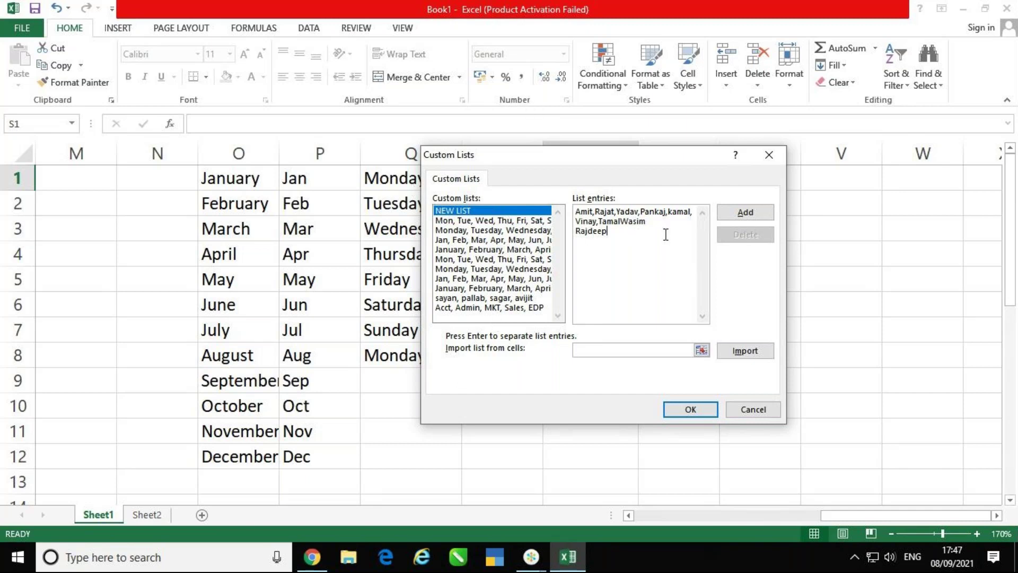
left_click(764, 218)
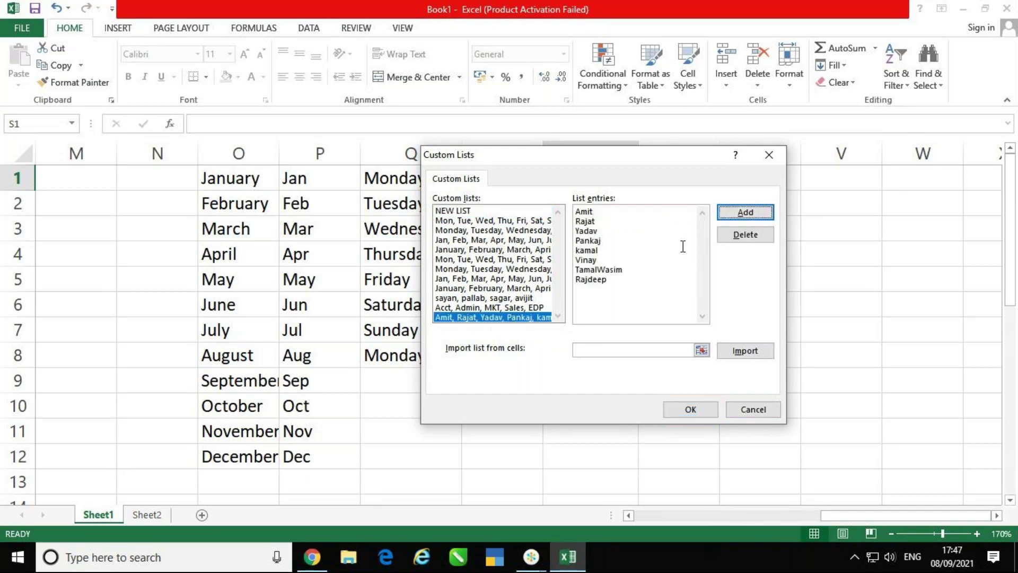
left_click(692, 409)
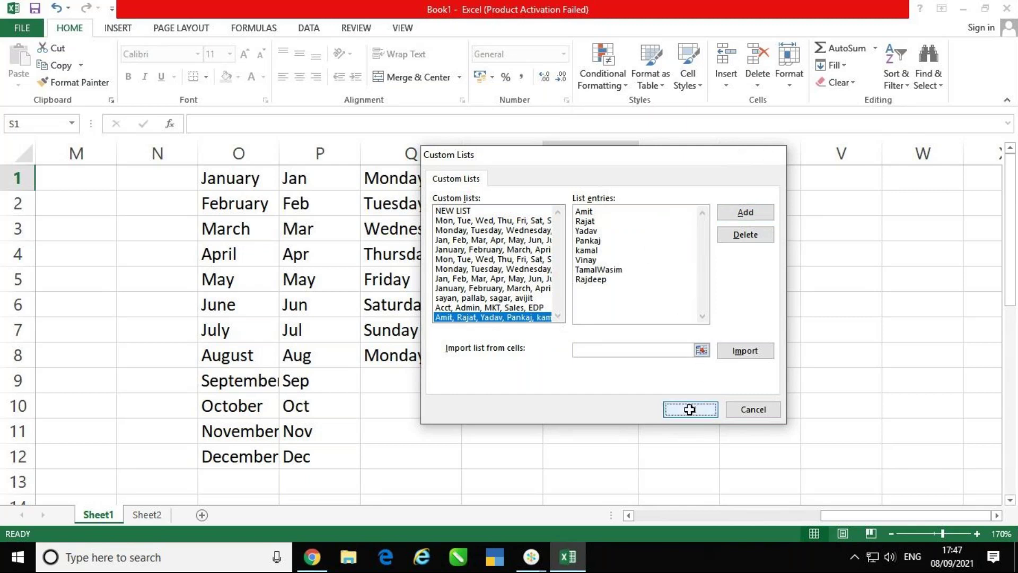
left_click(701, 403)
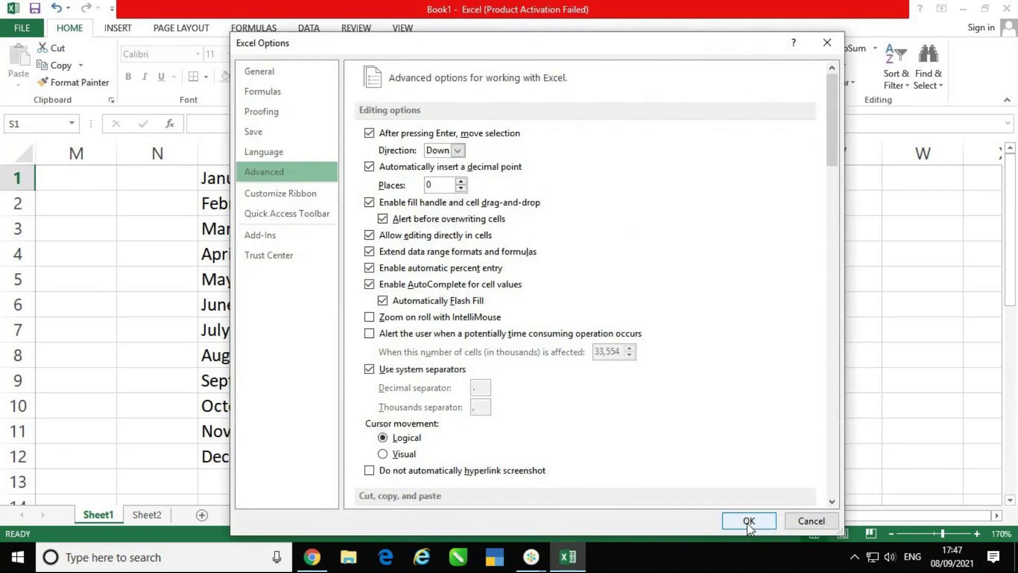
left_click(748, 521)
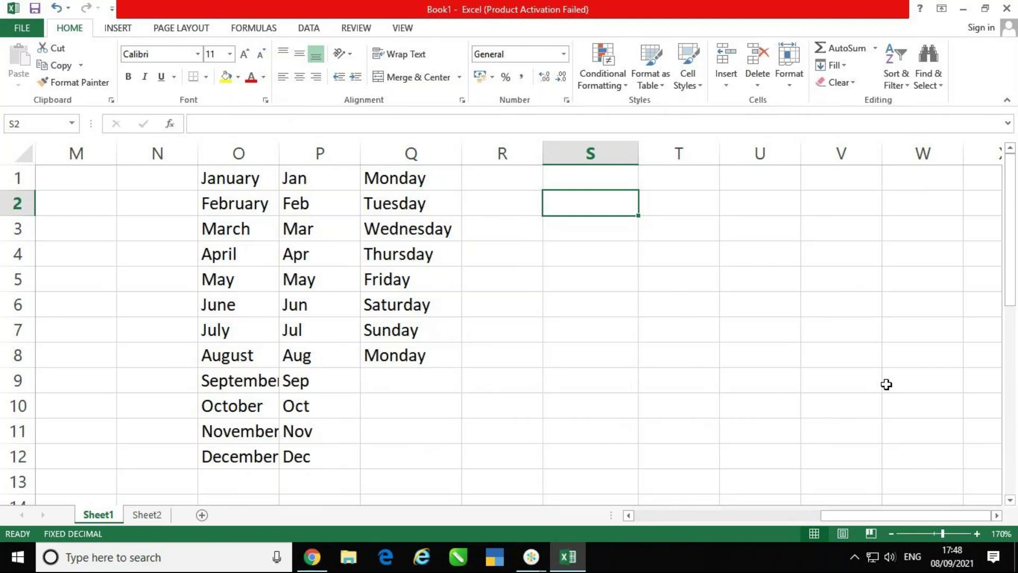
Step: Enter Tamal in S2, fill it down to S8, then clear those entries
type("Tamal")
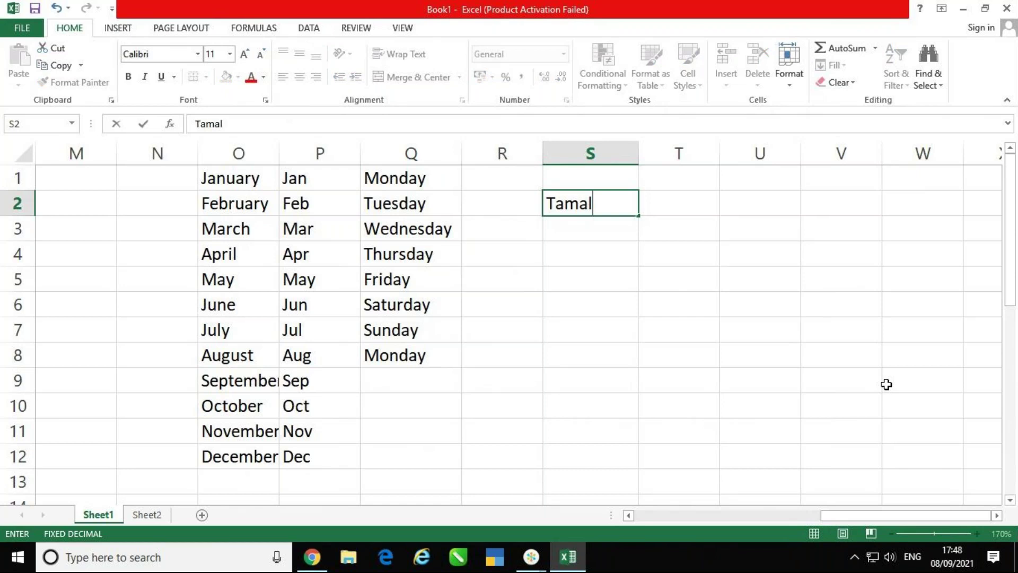
key("Return")
left_click(606, 203)
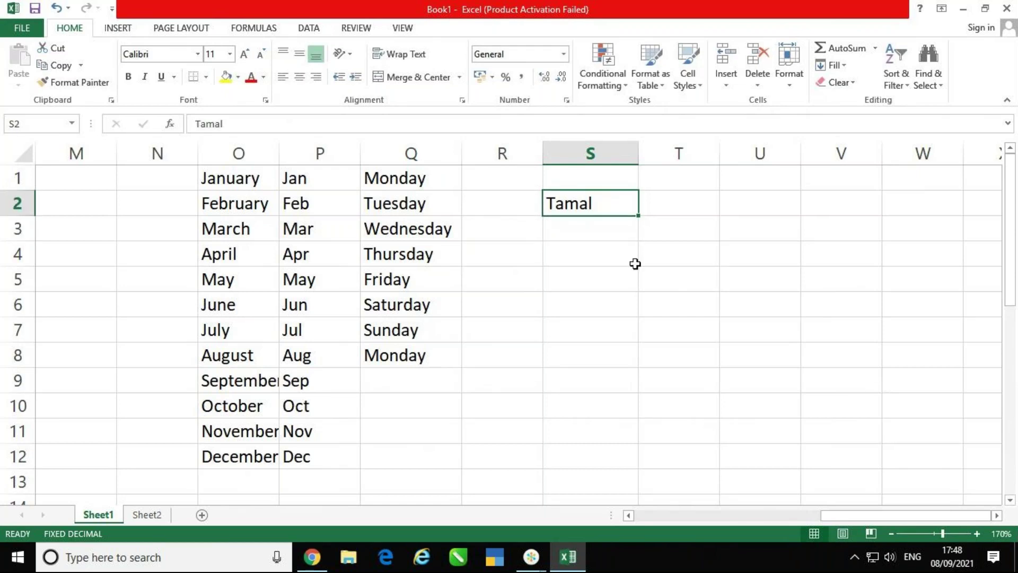
left_click_drag(640, 214, 646, 363)
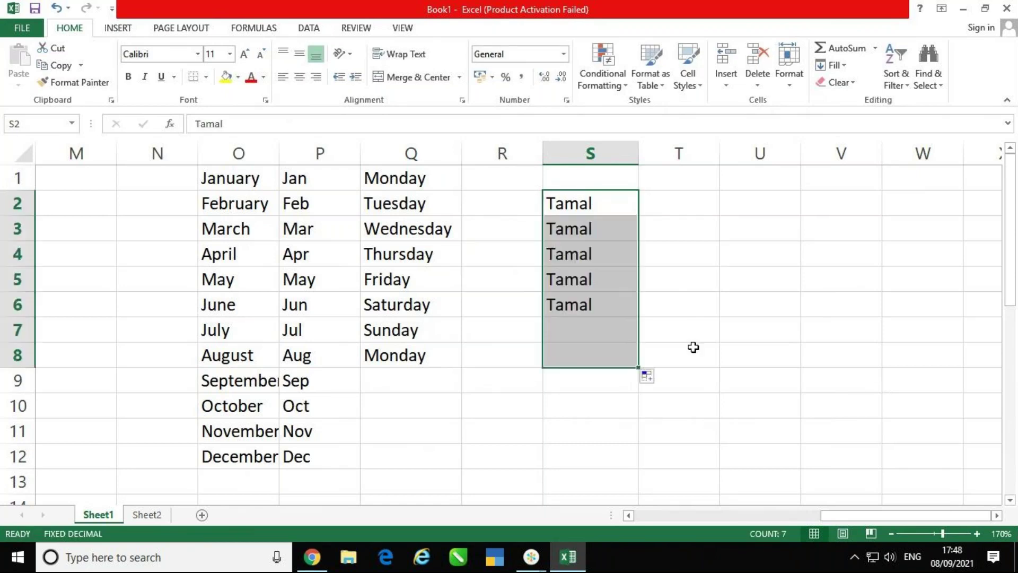
key("Delete")
key("Down")
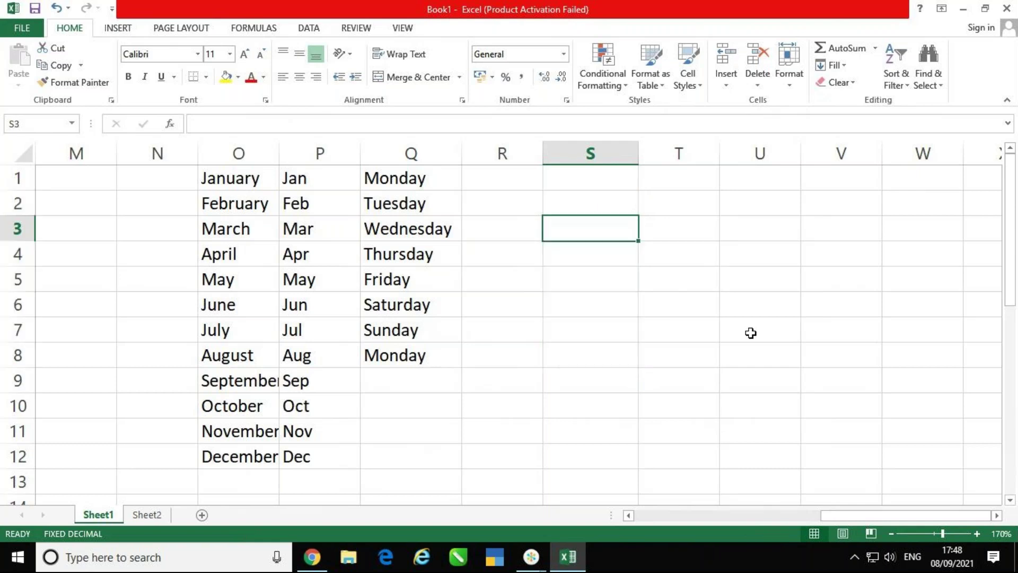
key("Up")
Step: Enter Rajat in S2 and fill the custom name series down to S11
type("Raj")
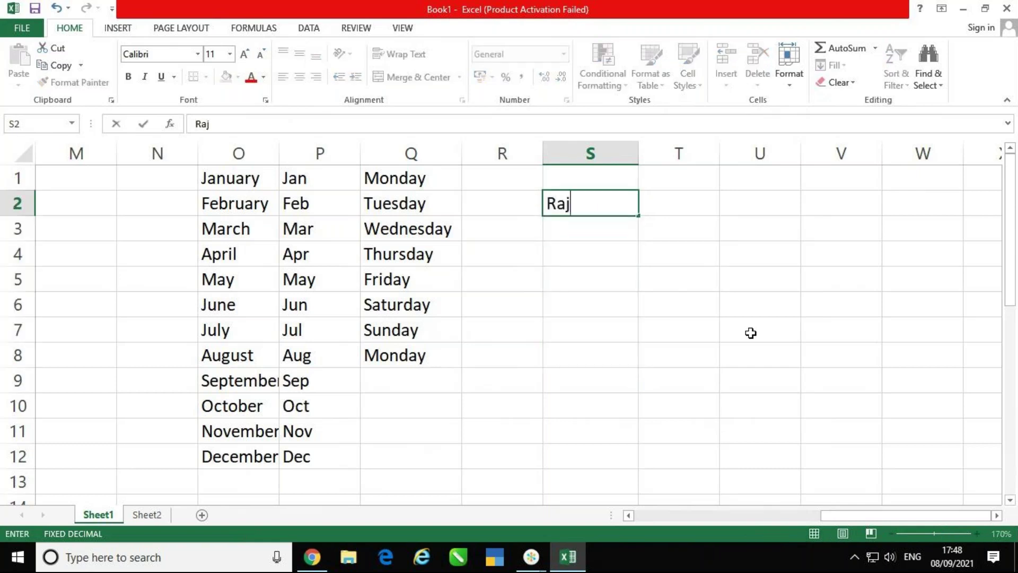
type("at")
key("Return")
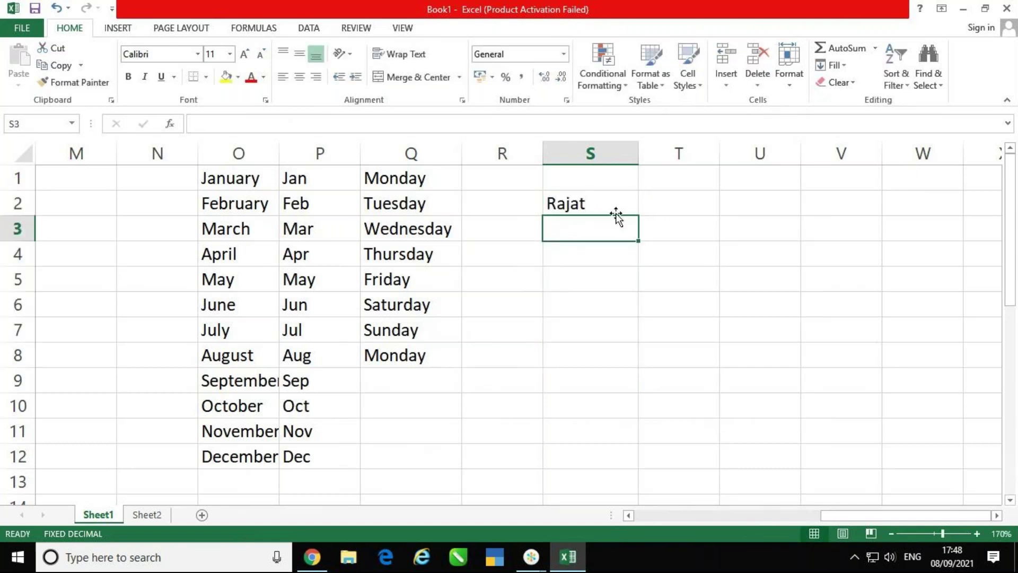
left_click(614, 211)
left_click_drag(641, 232, 644, 432)
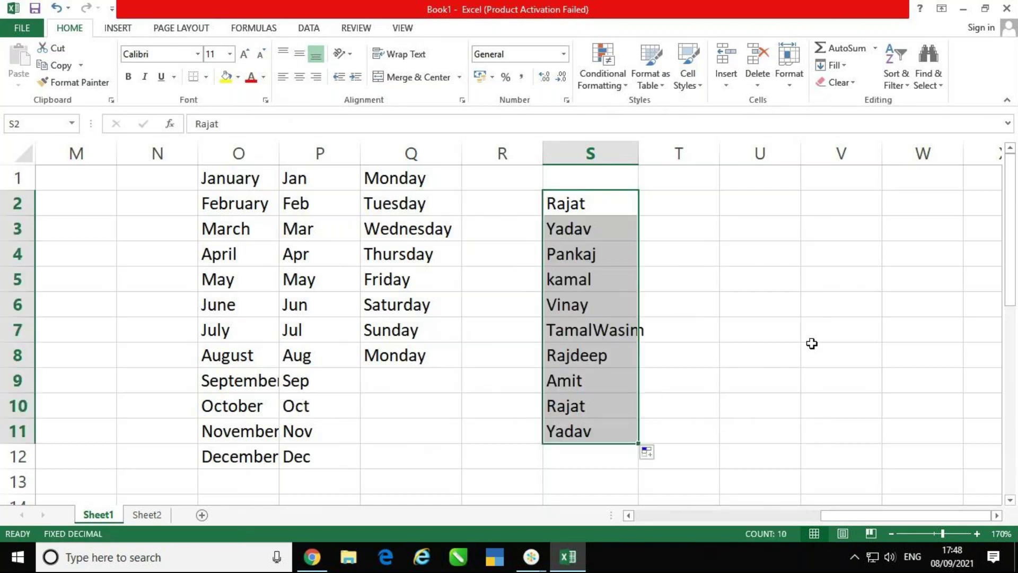
left_click(811, 343)
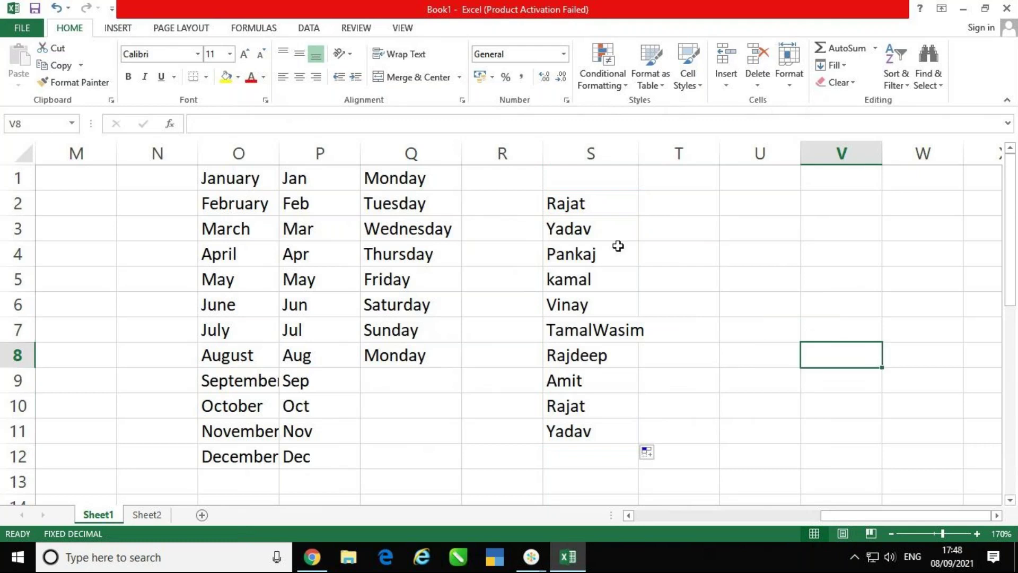
Step: Review the filled names in column S, select cell T2, and open Excel Options
left_click_drag(611, 207, 610, 384)
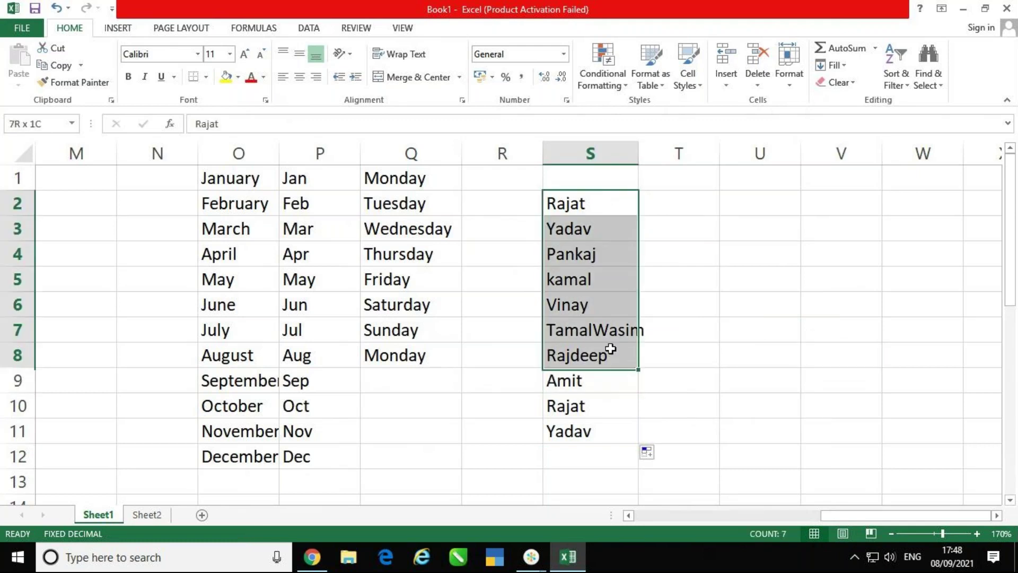
left_click_drag(610, 385, 587, 339)
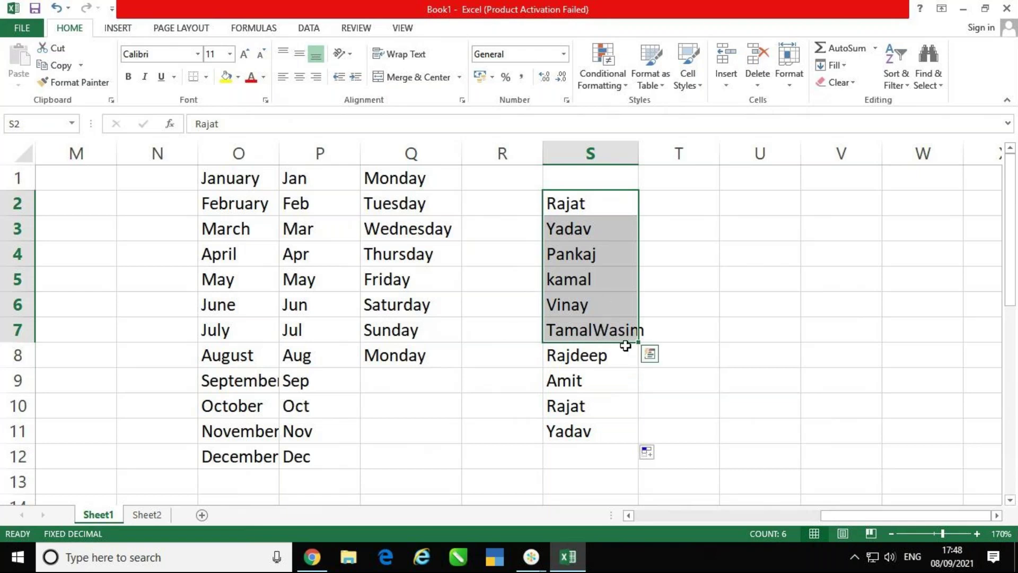
left_click_drag(615, 205, 619, 377)
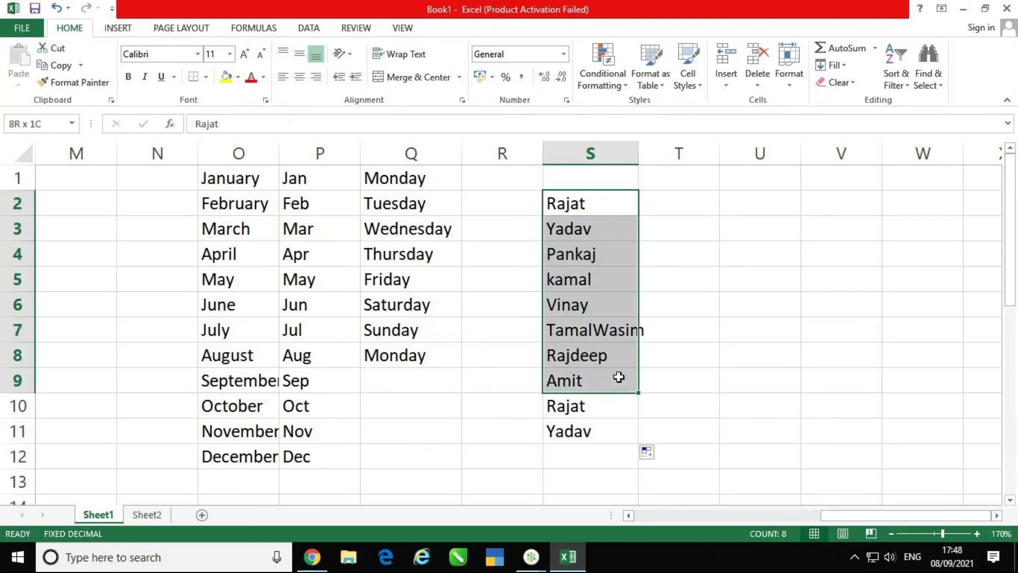
left_click_drag(618, 377, 619, 403)
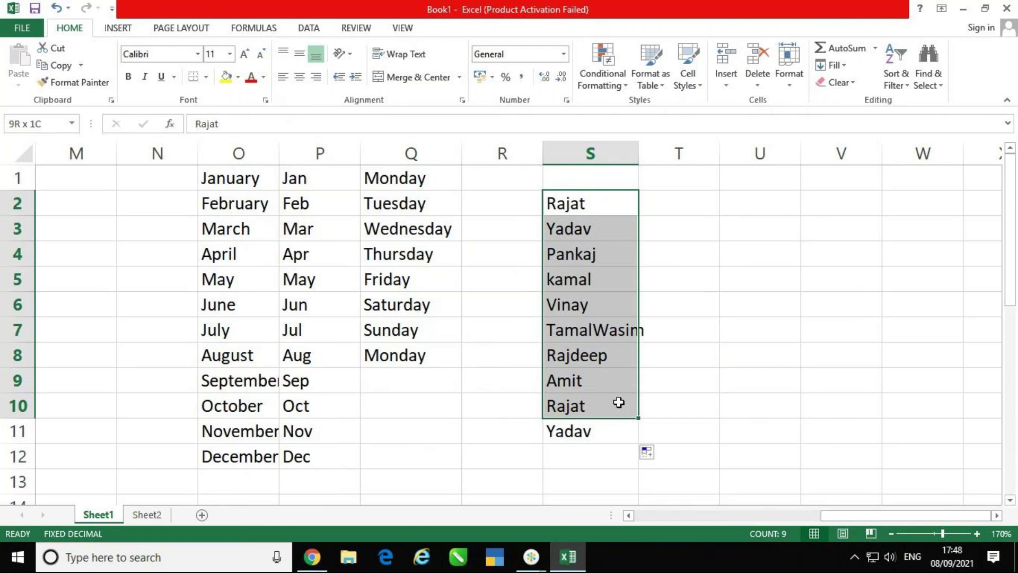
left_click(729, 325)
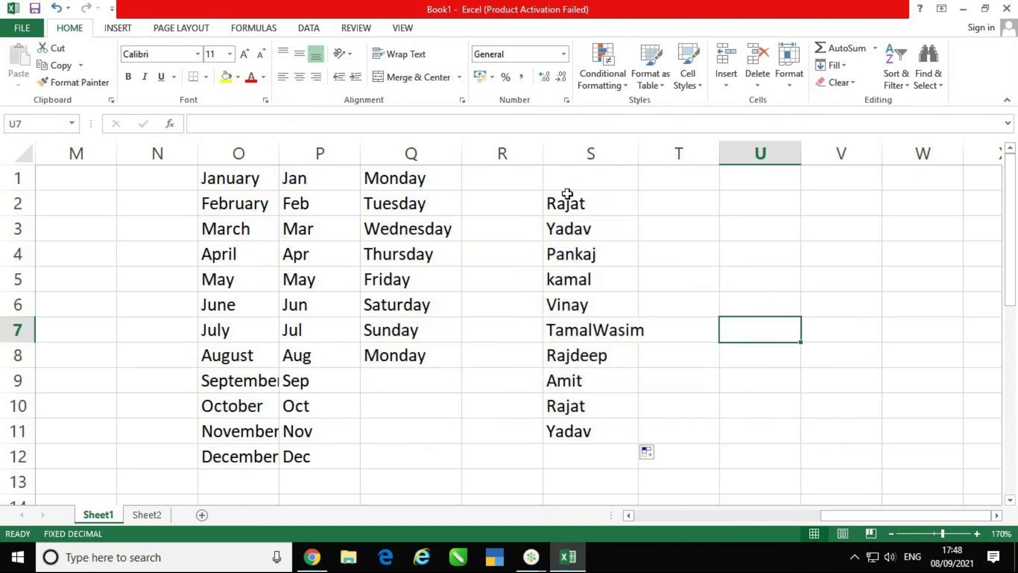
left_click(706, 206)
left_click(22, 28)
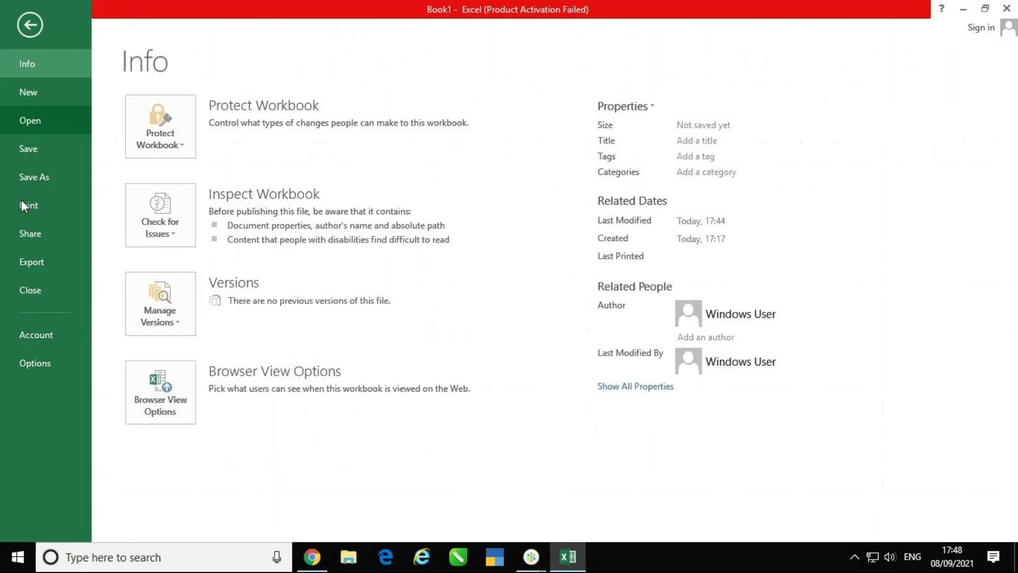
left_click(62, 365)
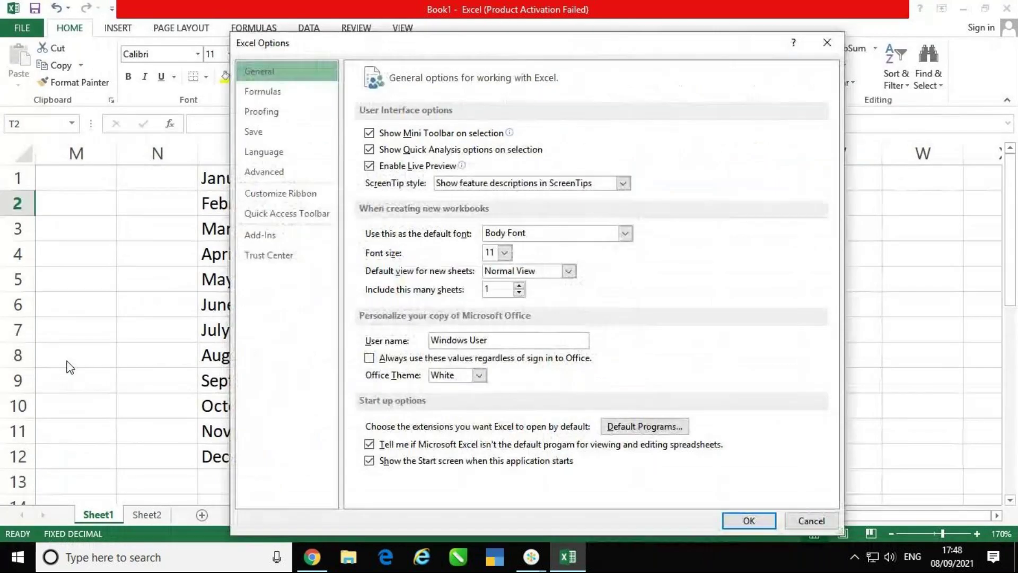
Step: In the Amit, Rajat custom list, put Tamal and Wasim on separate lines and save the list
left_click(264, 172)
scroll(559, 231, "down", 5)
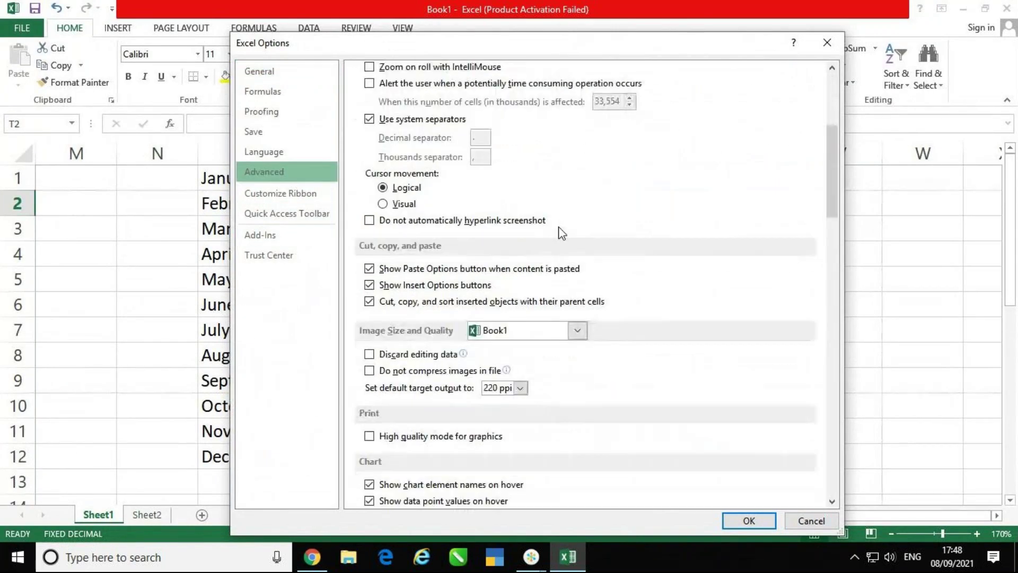
scroll(561, 233, "down", 8)
scroll(562, 242, "down", 8)
scroll(564, 254, "down", 5)
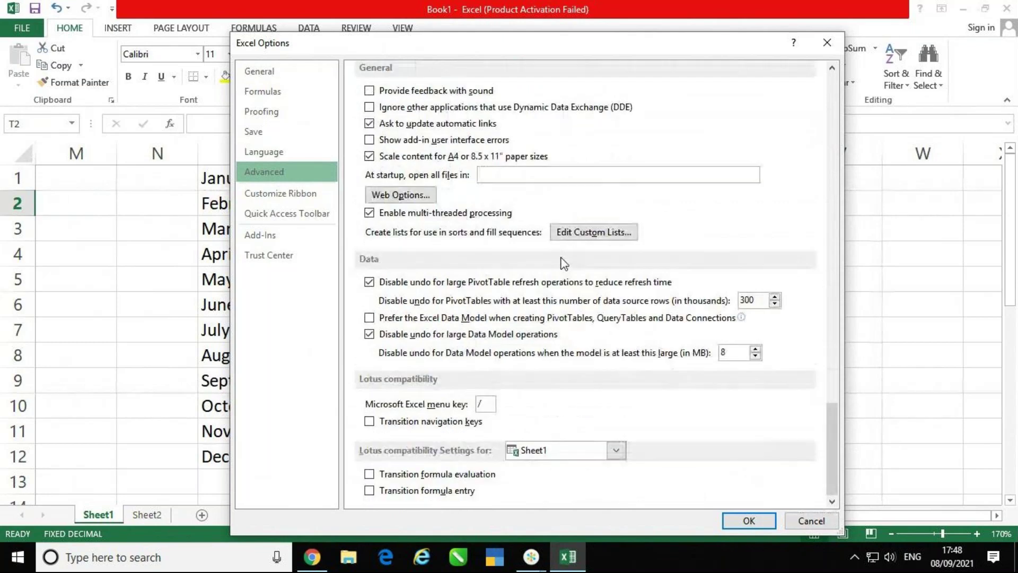
left_click(579, 233)
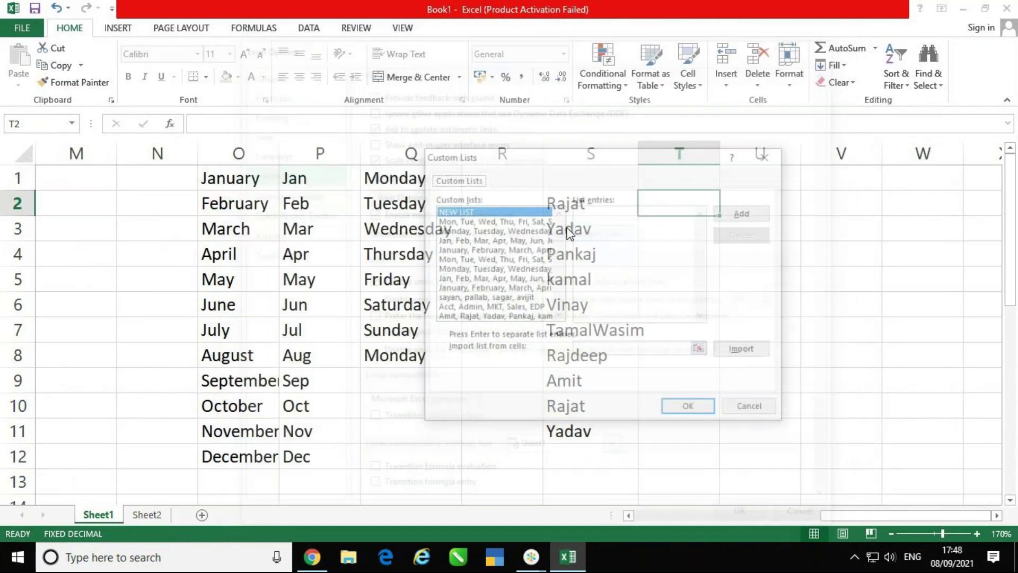
left_click(538, 317)
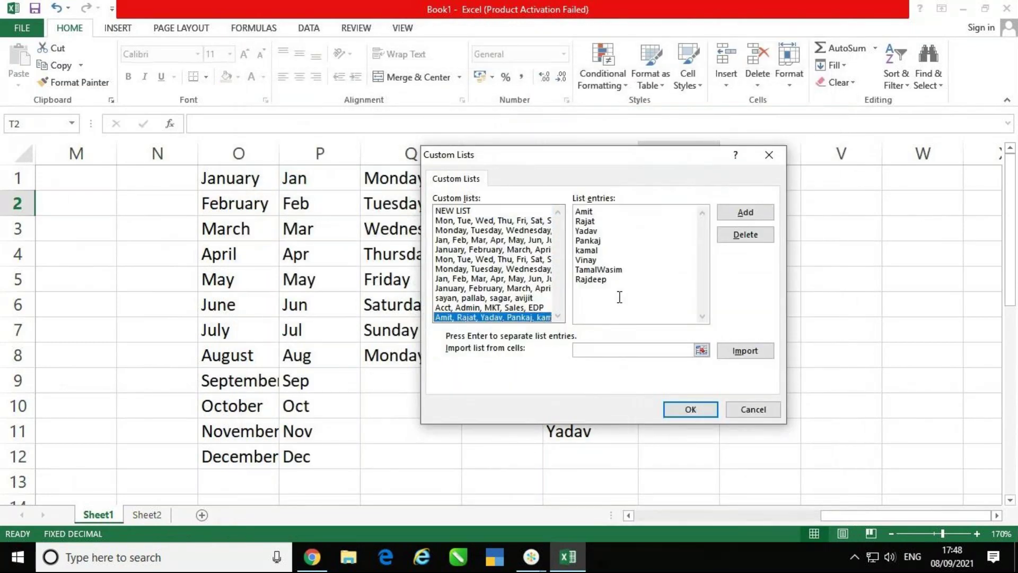
type(",")
key("Return")
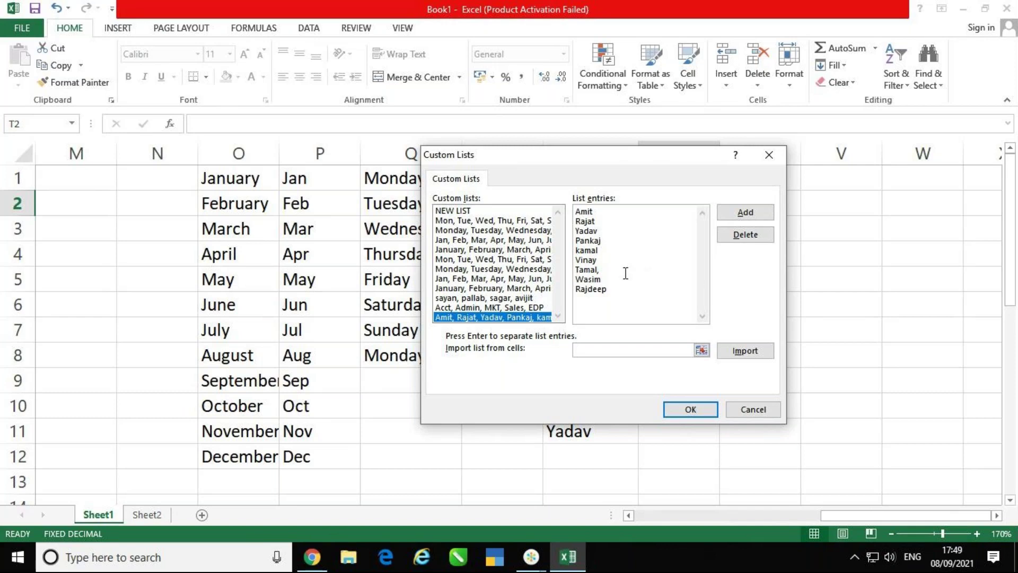
left_click(744, 212)
left_click(689, 409)
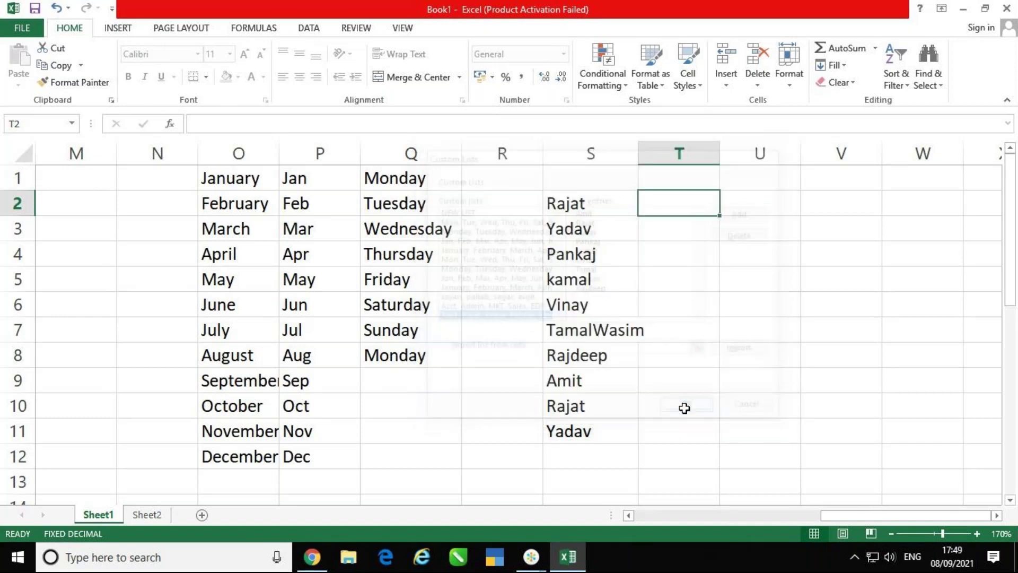
Step: Close Excel Options, enter Yadav in T2, and fill the name series down to T10
left_click(750, 522)
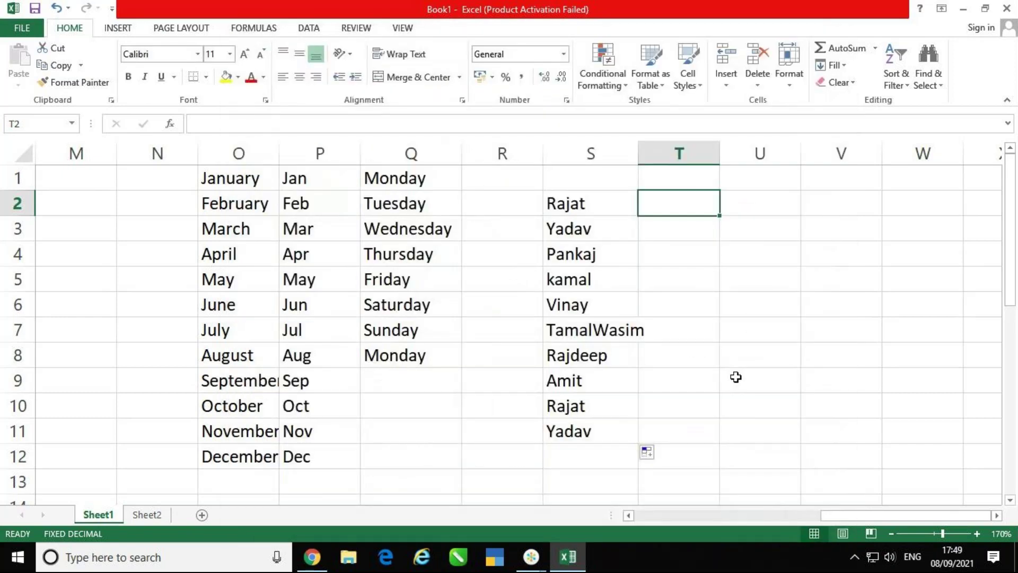
left_click(734, 376)
type("Yadav")
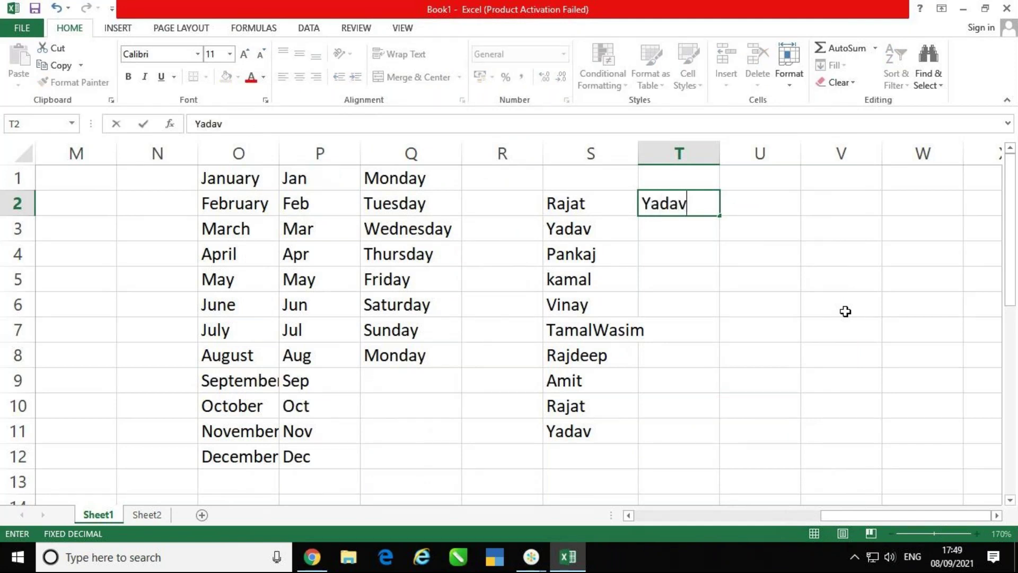
key("Return")
left_click(716, 210)
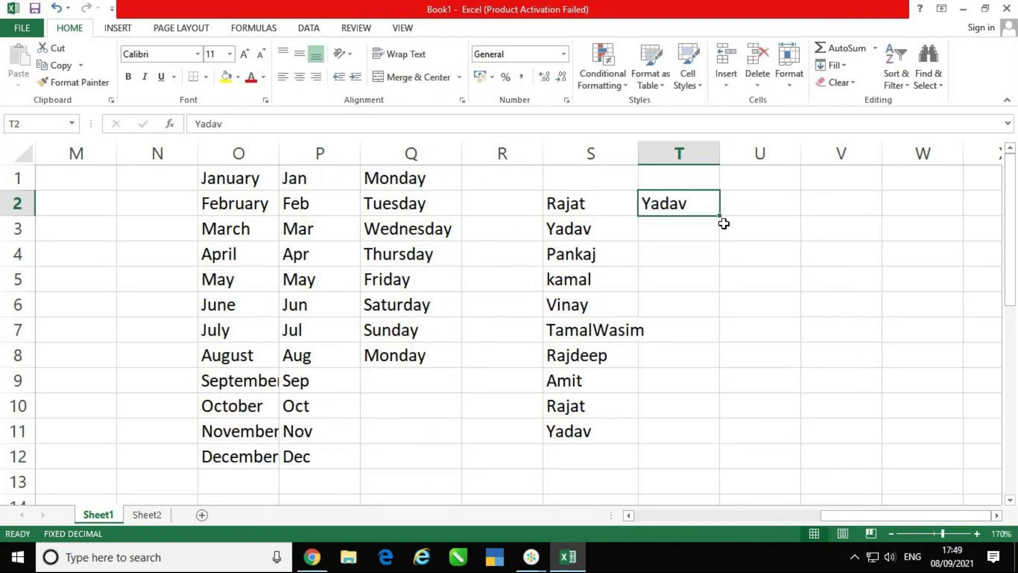
left_click_drag(720, 217, 722, 408)
left_click(798, 333)
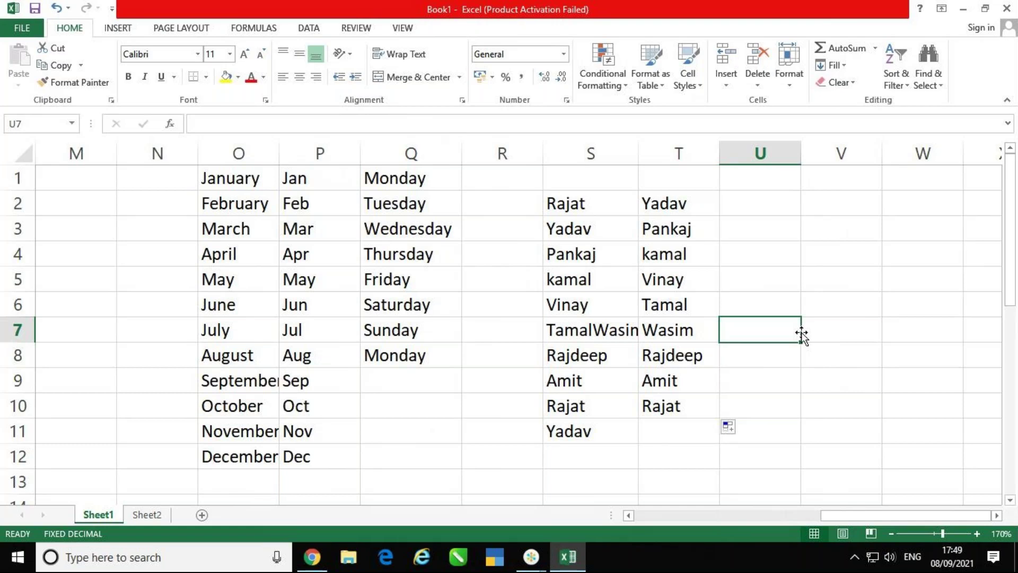
scroll(801, 336, "down", 3)
scroll(801, 338, "up", 3)
left_click(100, 179)
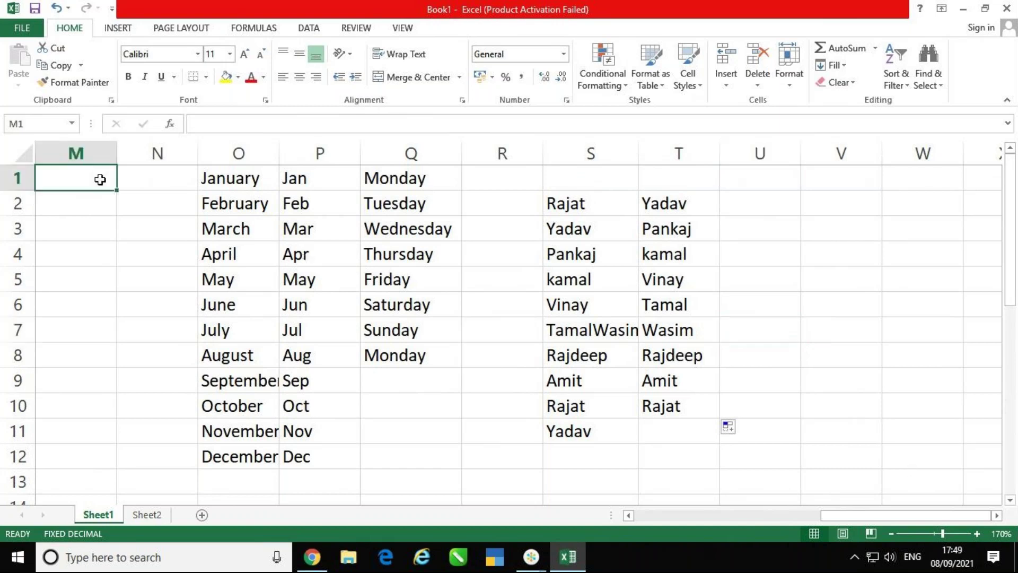
type("January")
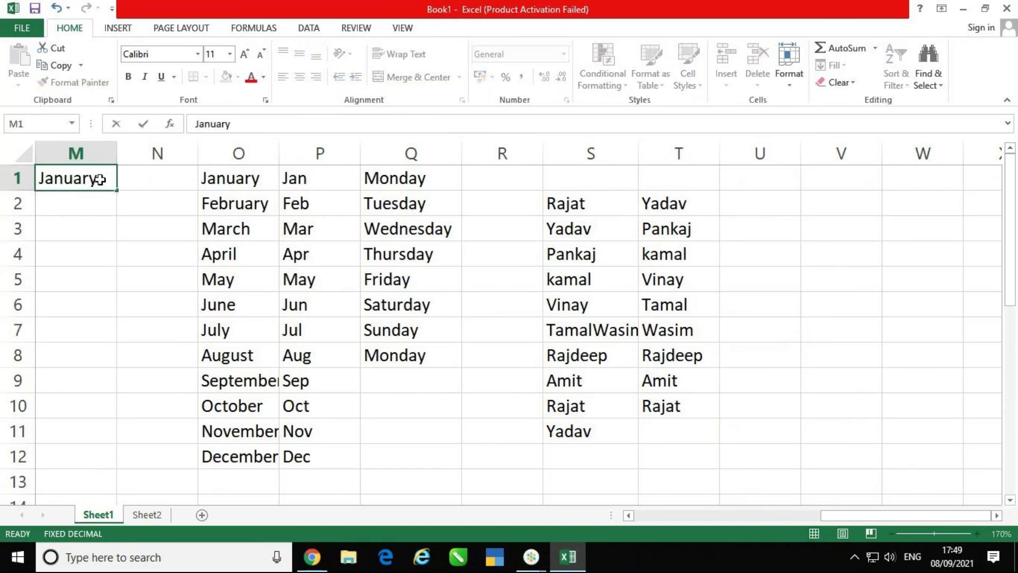
key("Return")
left_click(100, 179)
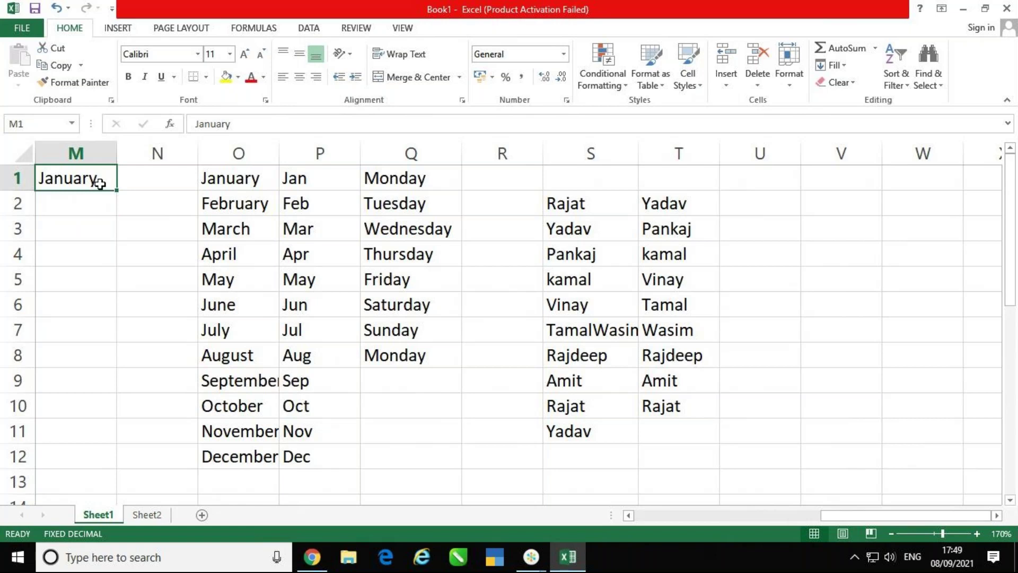
left_click(139, 299)
left_click_drag(83, 180, 84, 409)
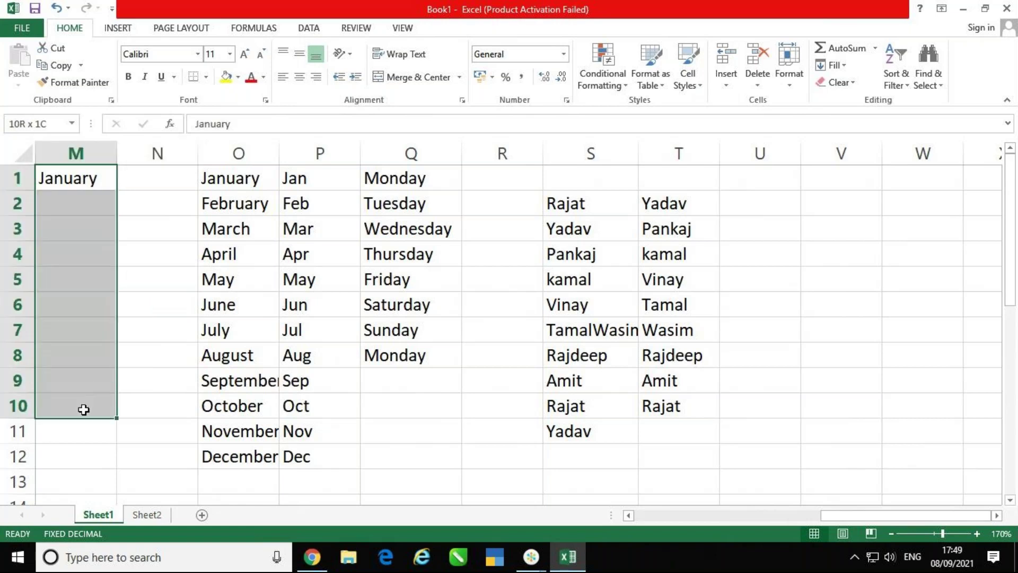
left_click(843, 65)
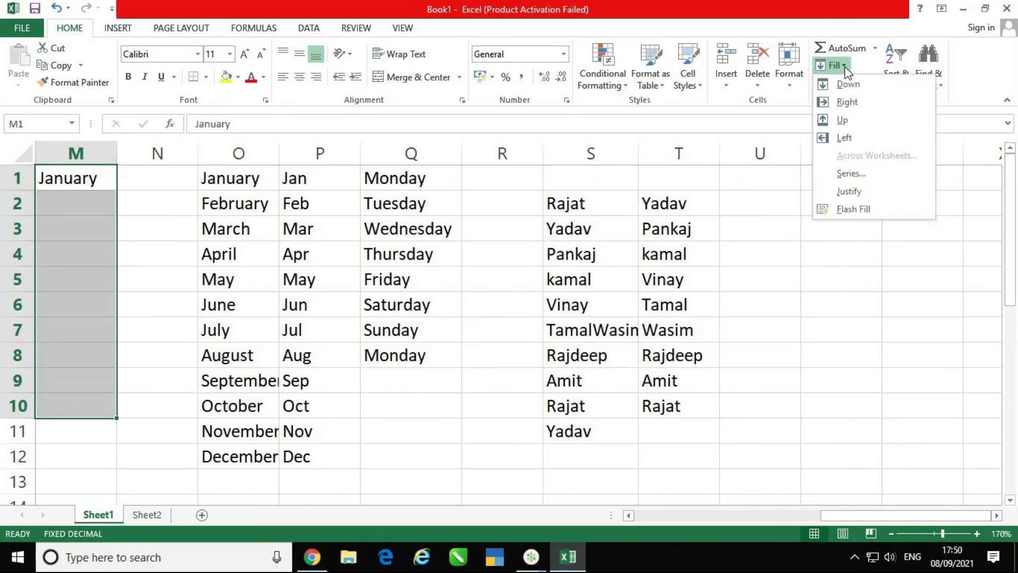
left_click(860, 89)
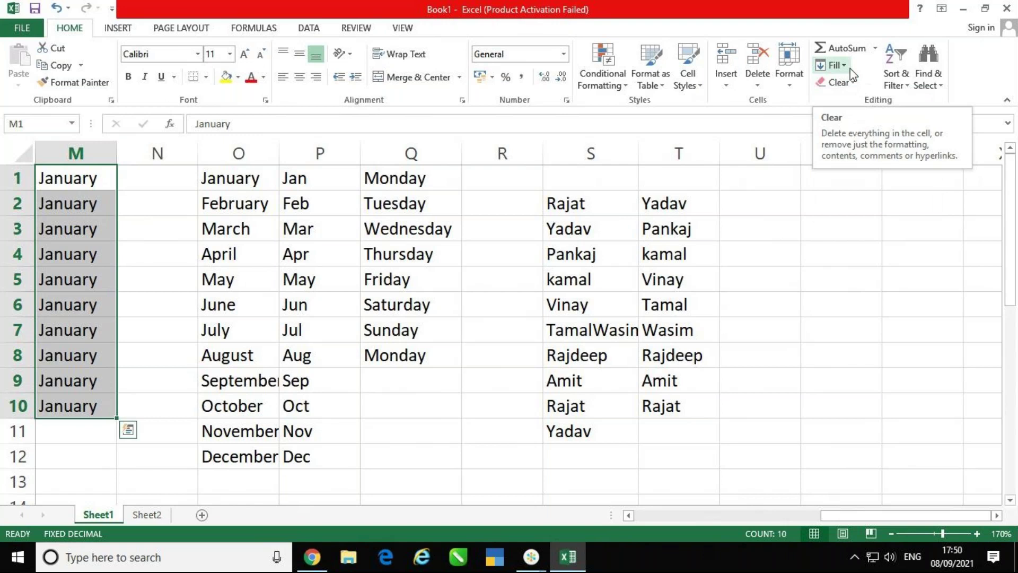
left_click(835, 65)
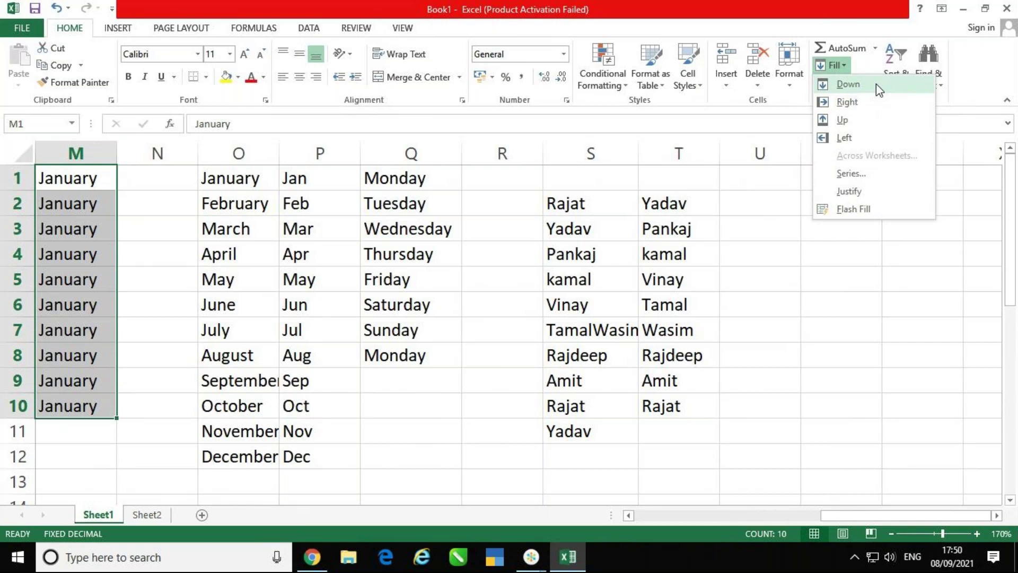
left_click(821, 305)
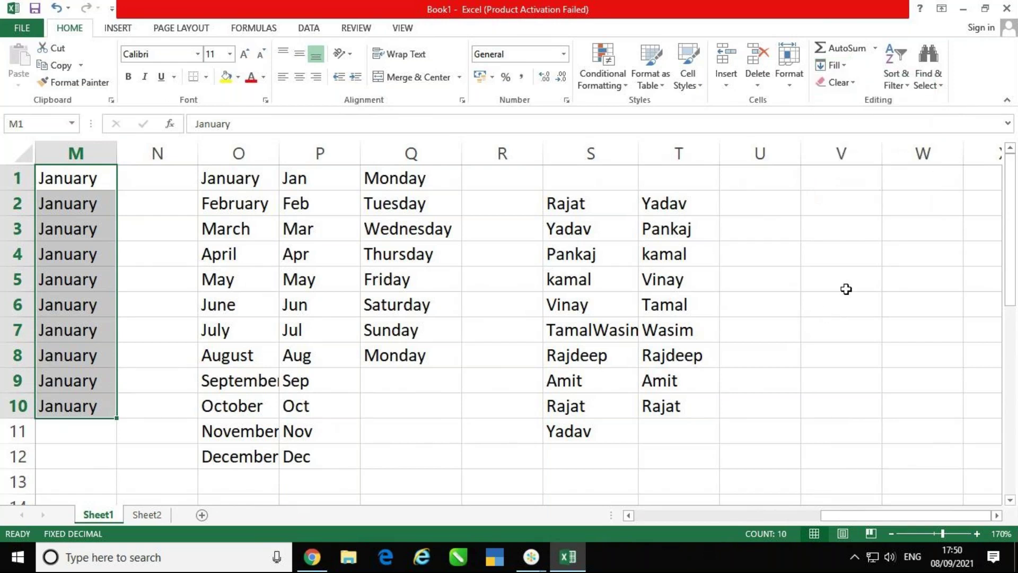
left_click(759, 210)
left_click(997, 515)
left_click(997, 514)
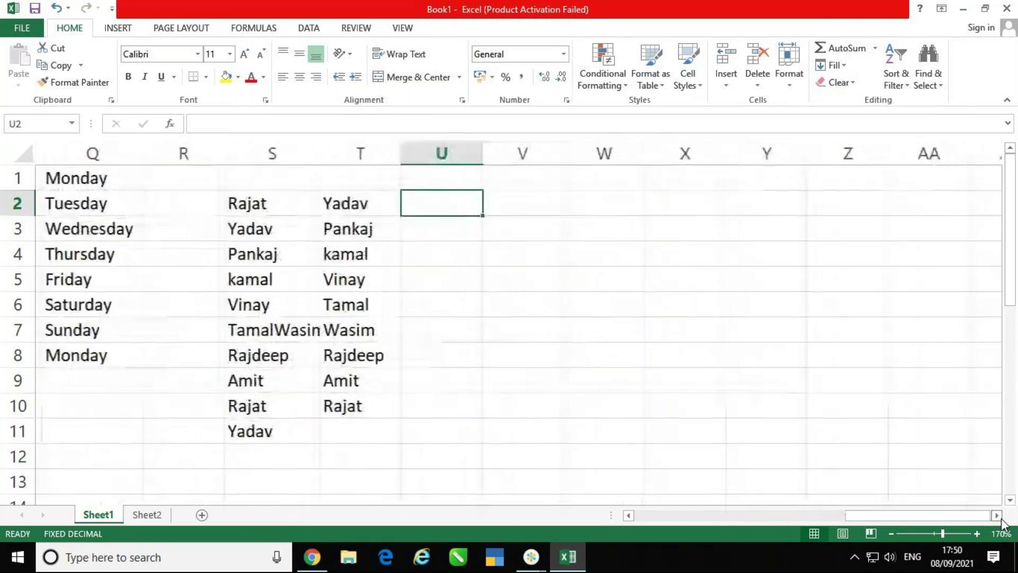
left_click(997, 514)
left_click(182, 149)
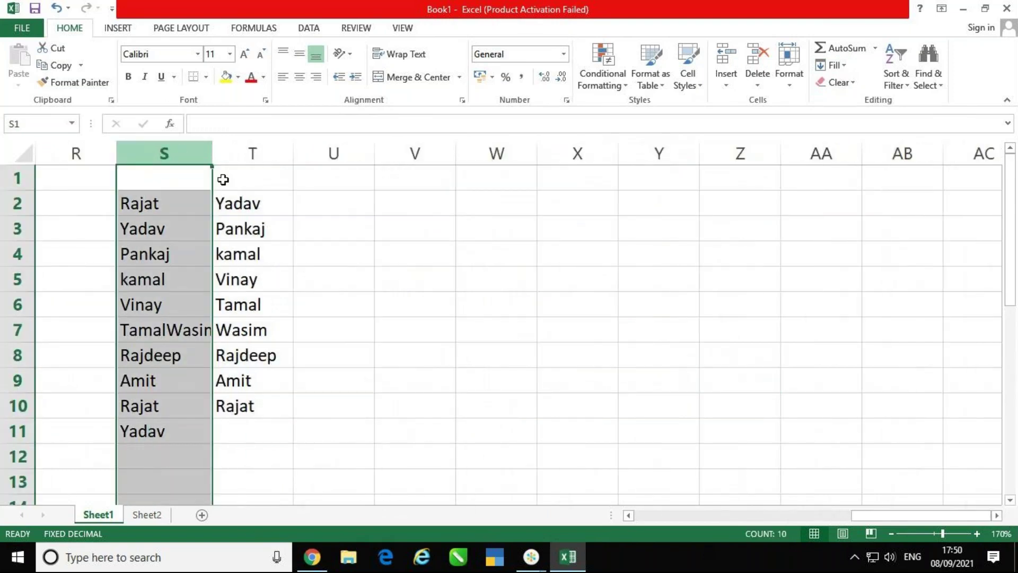
left_click(390, 207)
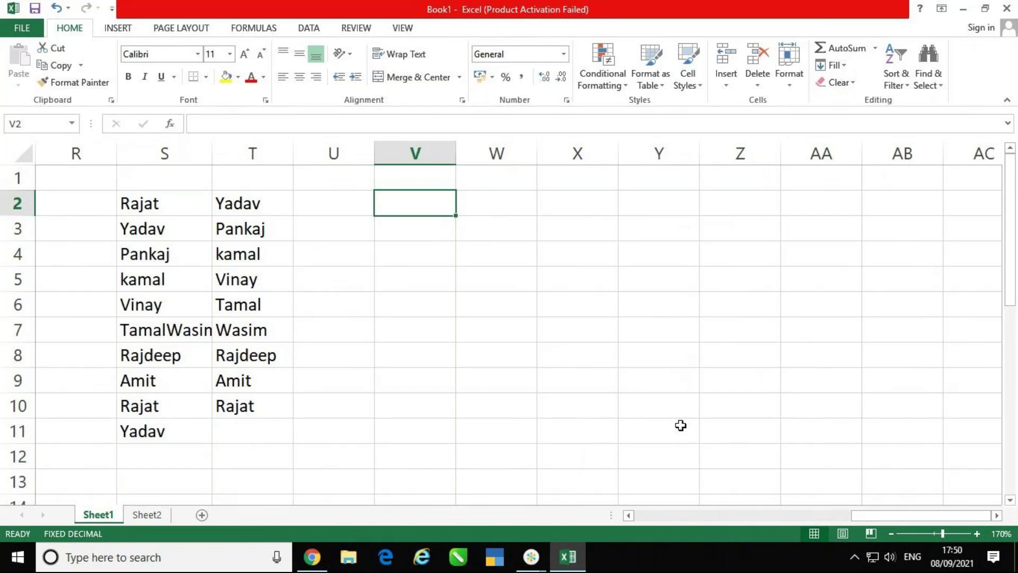
type("Kamal")
key("Return")
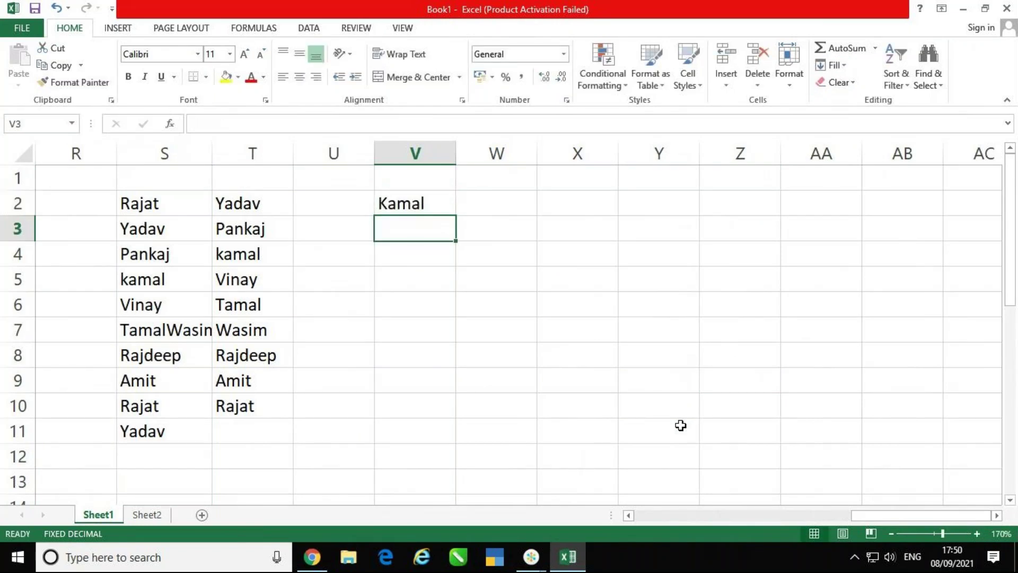
left_click(410, 203)
left_click_drag(456, 216, 938, 214)
left_click(767, 389)
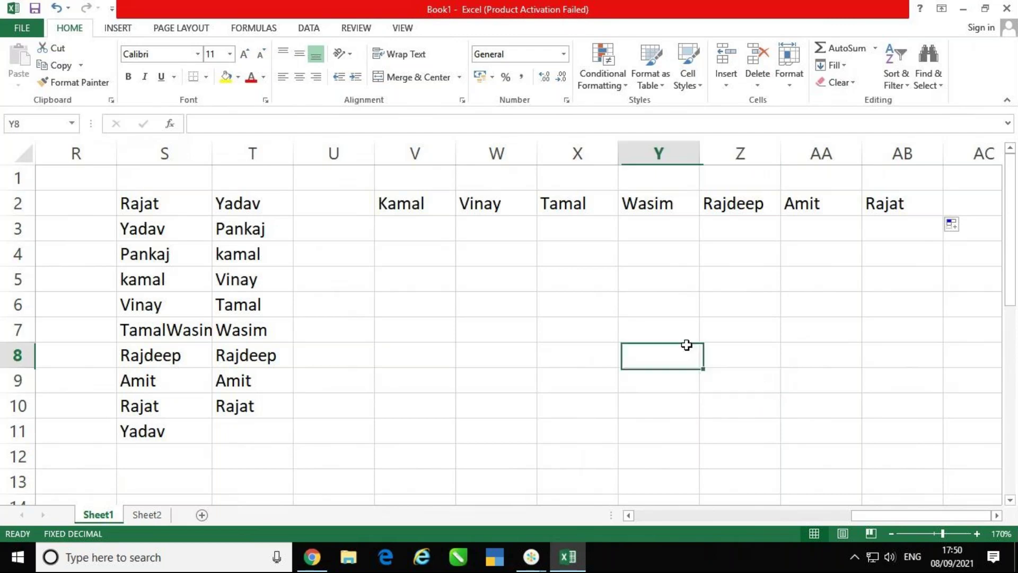
left_click_drag(415, 177, 924, 306)
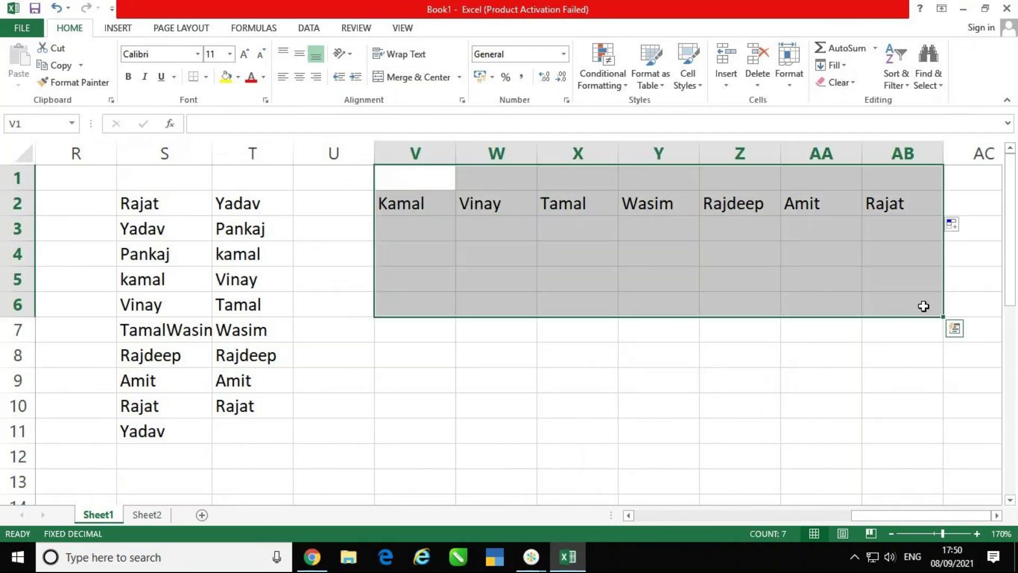
key("Delete")
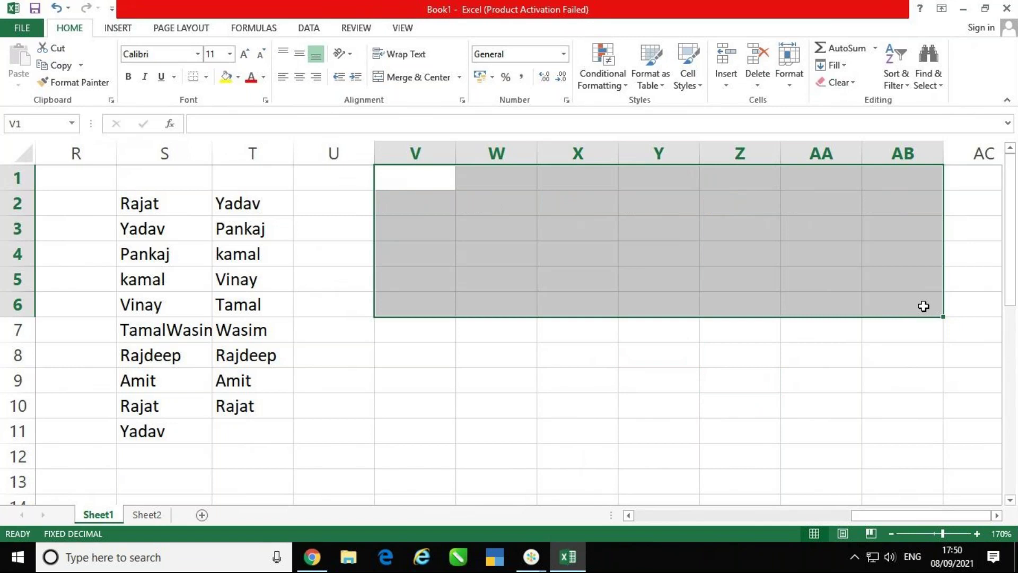
left_click(689, 403)
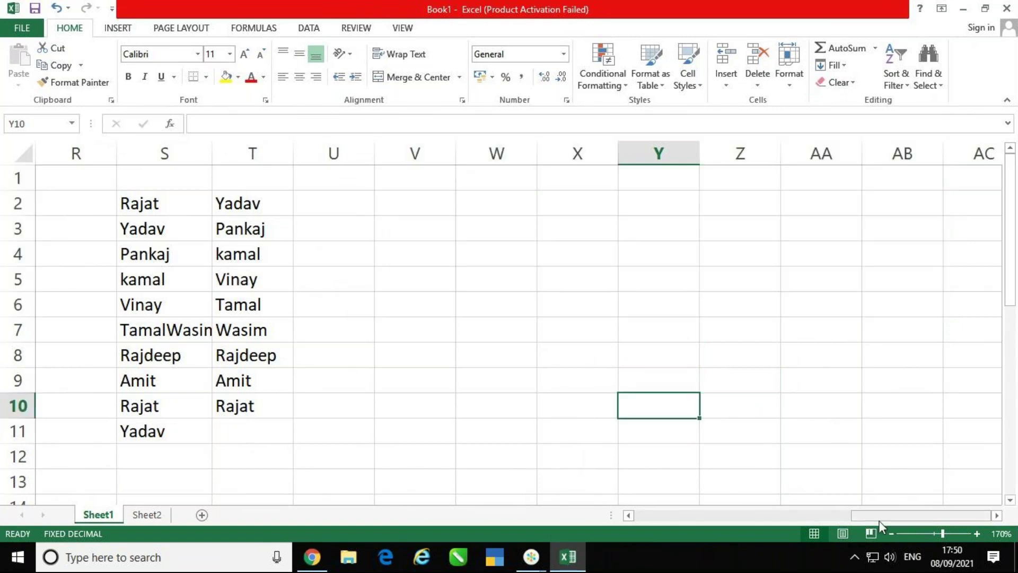
left_click_drag(879, 520, 122, 522)
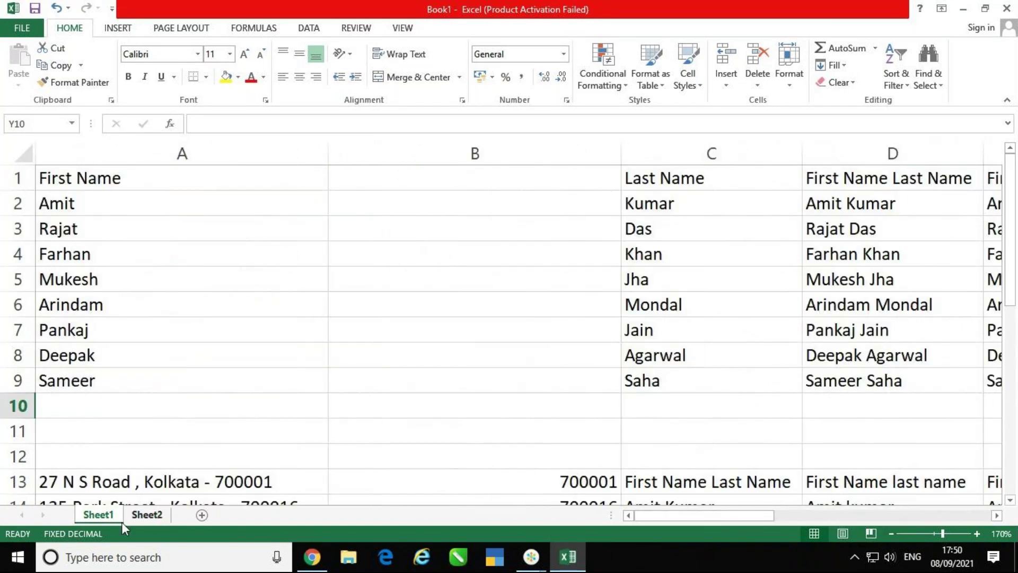
Step: On Sheet2, apply Merge Across to C4:E5 below the Flash Fill heading
left_click(147, 514)
left_click(287, 412)
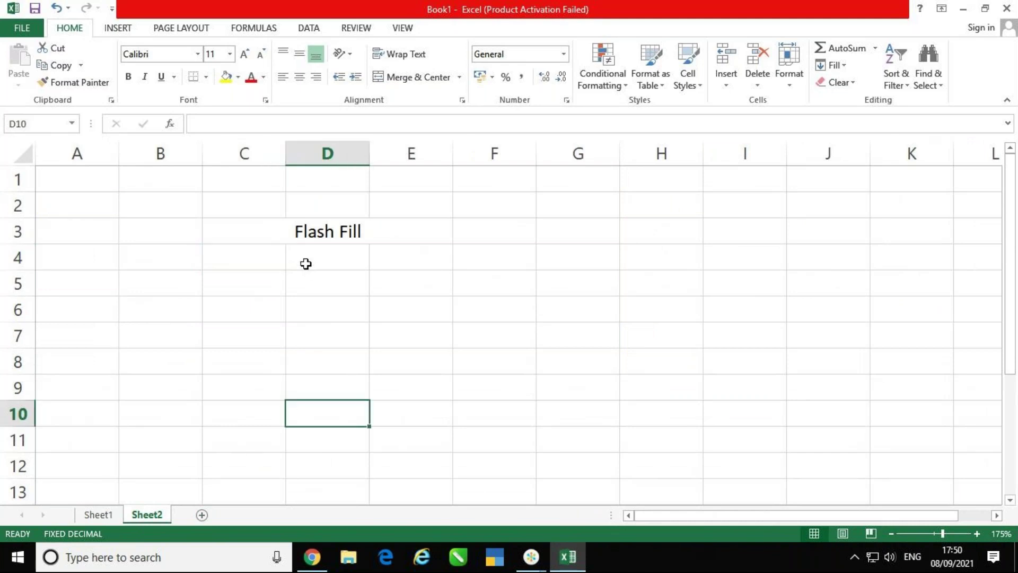
left_click_drag(268, 264, 432, 288)
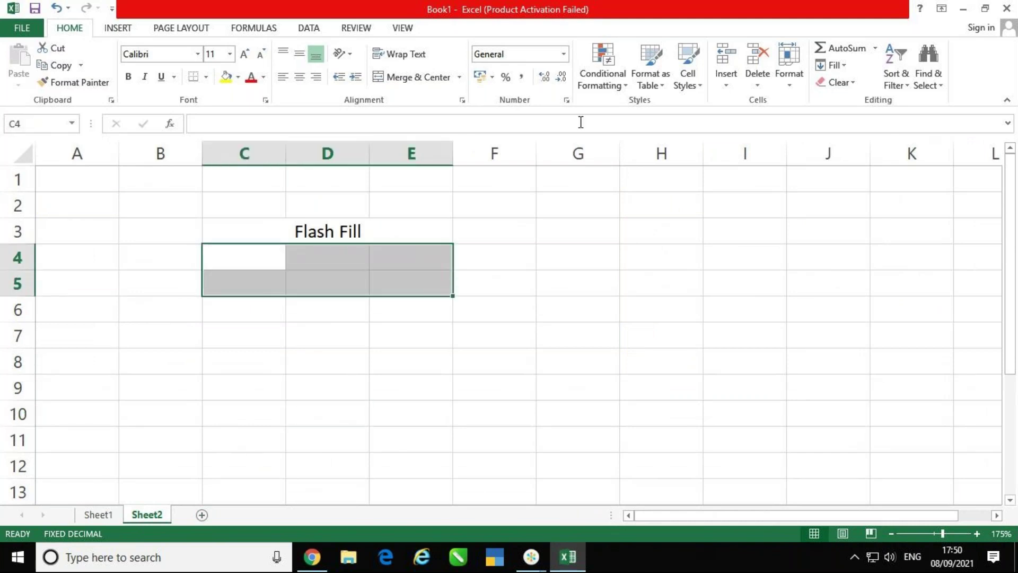
left_click(459, 78)
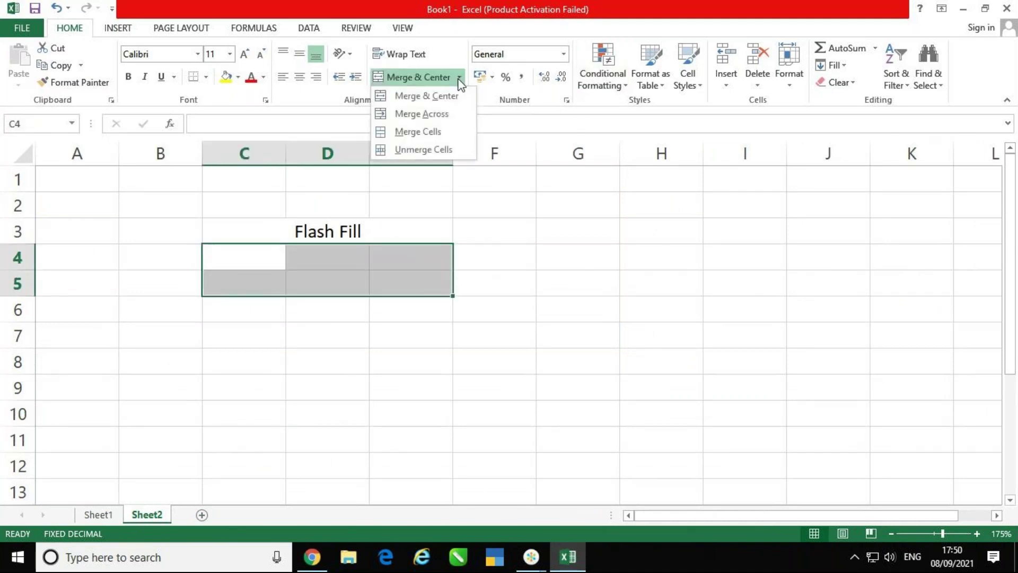
left_click(451, 114)
left_click(541, 305)
Step: Type Custom List in C4 and Advanced Number Format in C5
left_click(414, 259)
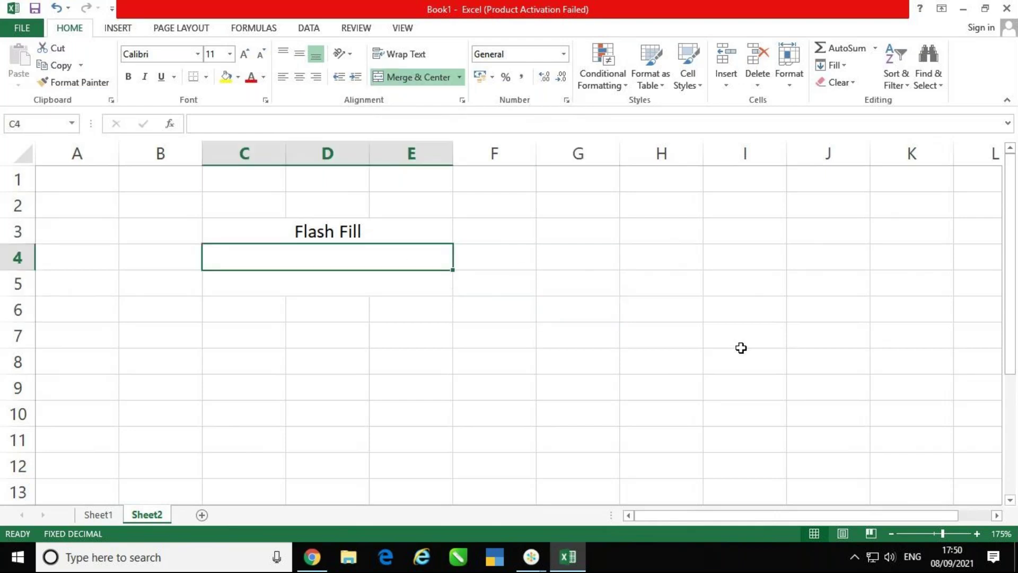
type("Custom List")
key("Return")
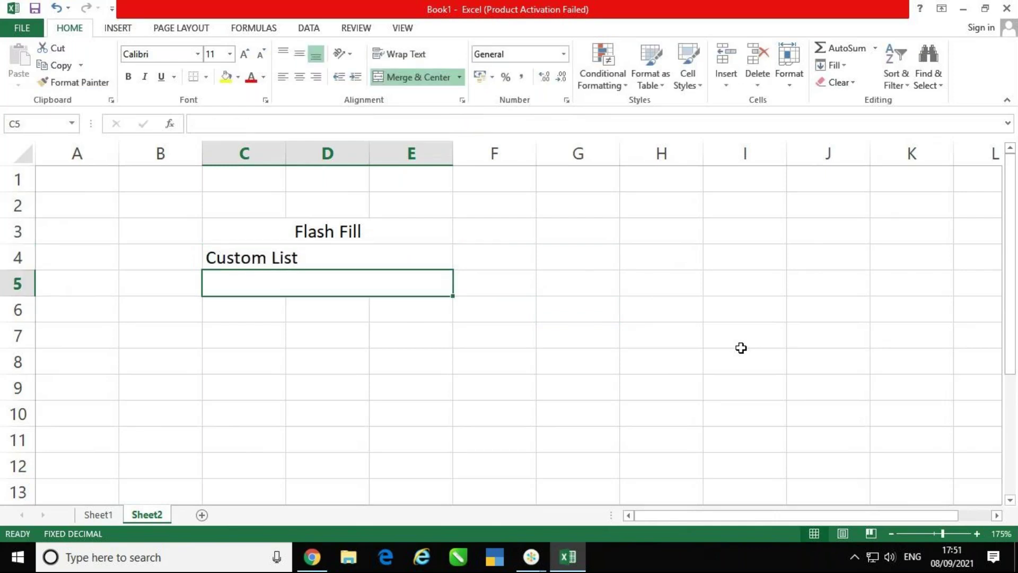
type("Advanced Number Format")
key("Return")
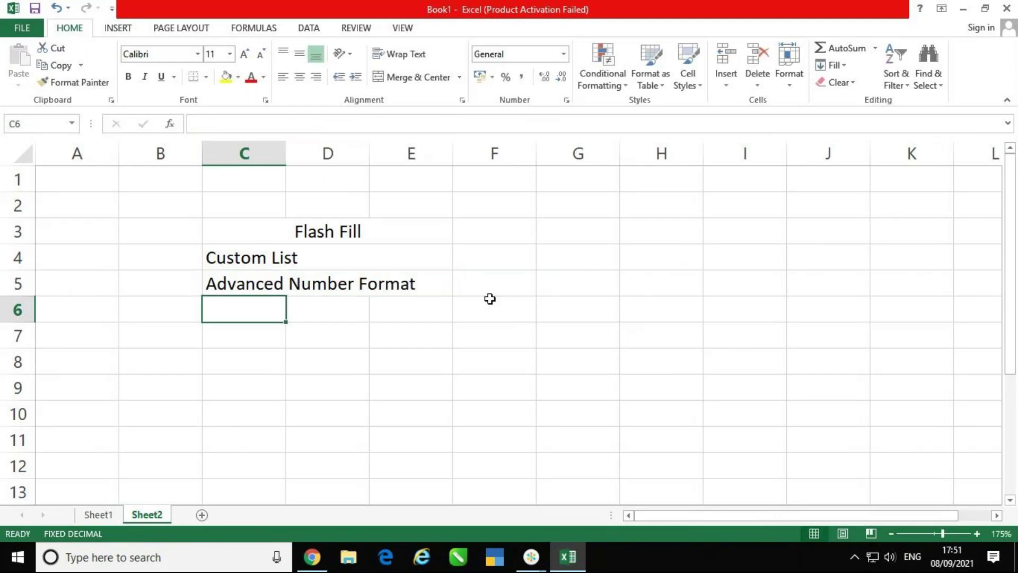
Step: Unmerge C3:E5 so the three headings become single cells
key("Up")
key("Up")
key("Up")
left_click(441, 277, "shift")
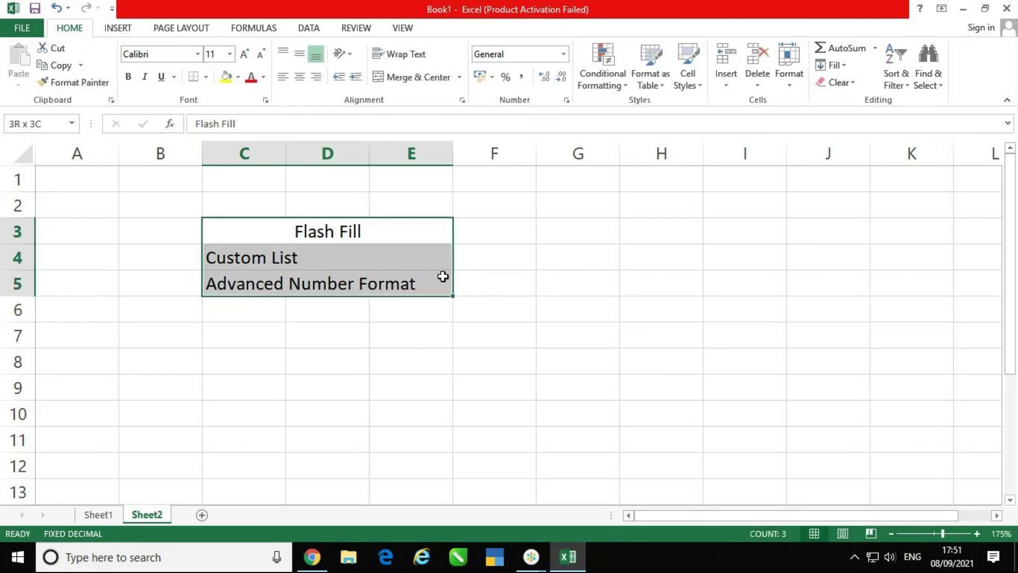
left_click(411, 76)
left_click(650, 331)
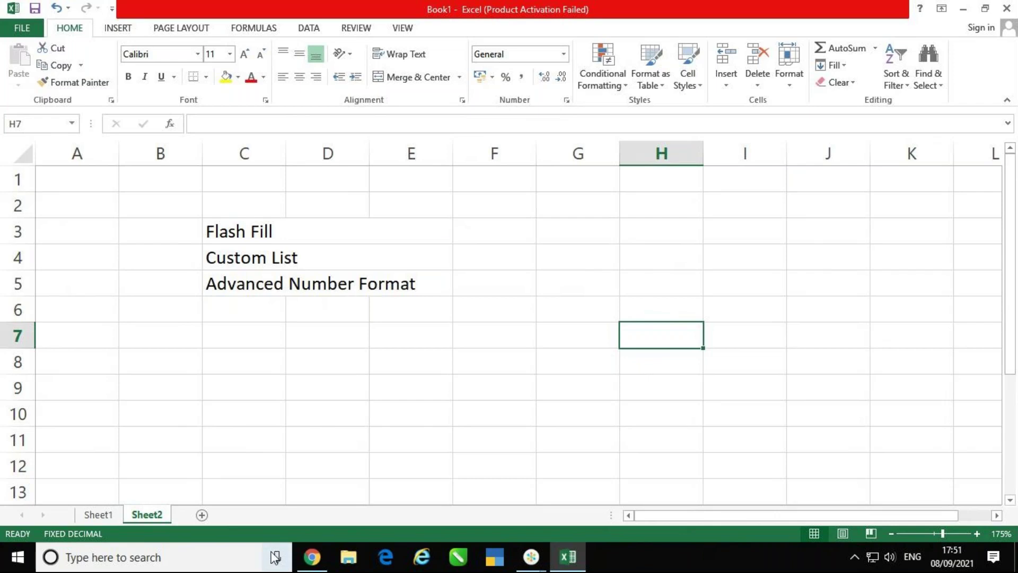
Step: Add Sheet3, enter the Student Code heading in A1, and widen column A
left_click(201, 515)
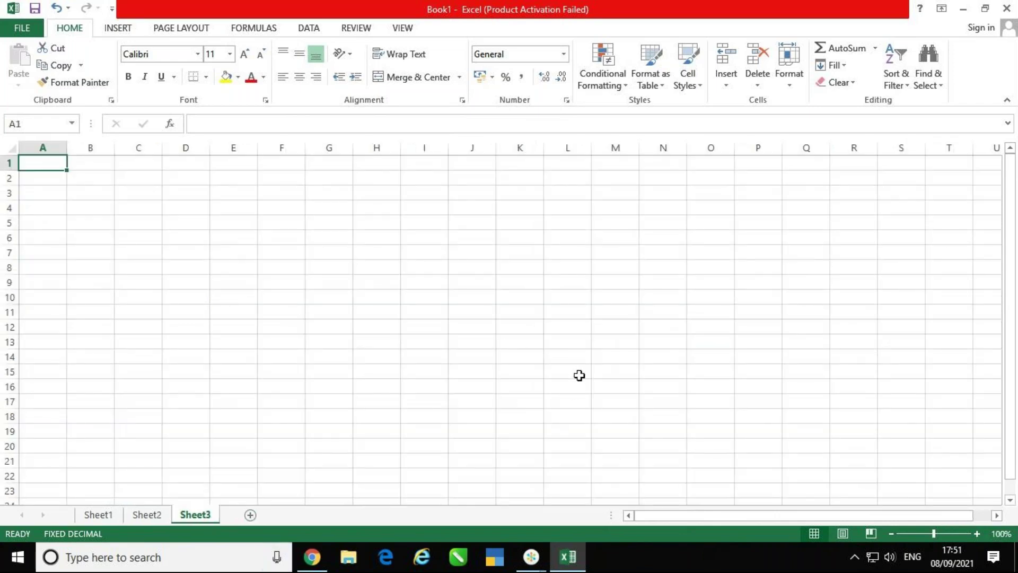
scroll(579, 374, "up", 1)
scroll(579, 375, "up", 3)
scroll(579, 375, "up", 2)
scroll(579, 375, "down", 2)
scroll(578, 374, "up", 1)
left_click(579, 374)
left_click(122, 186)
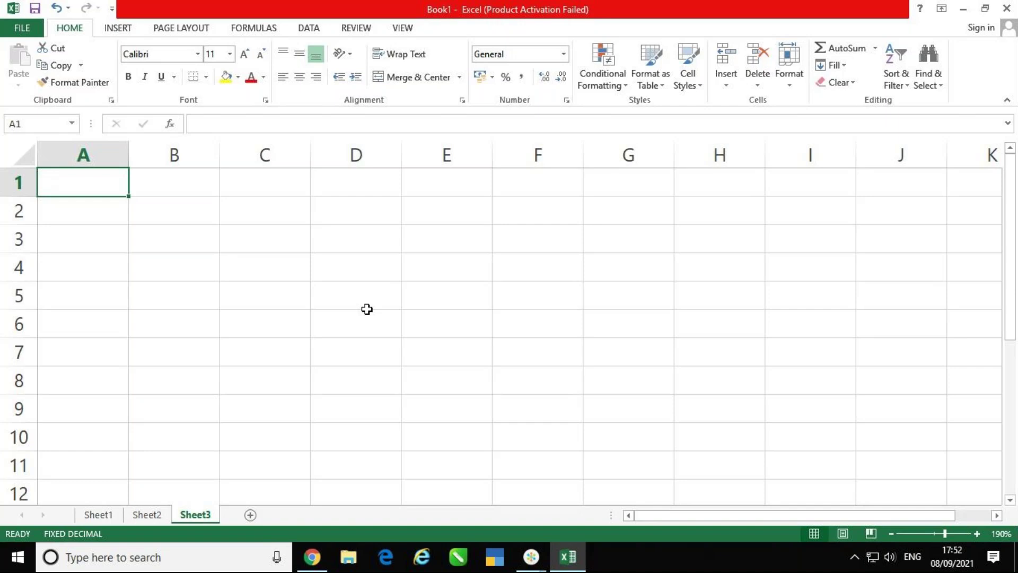
type("Stud")
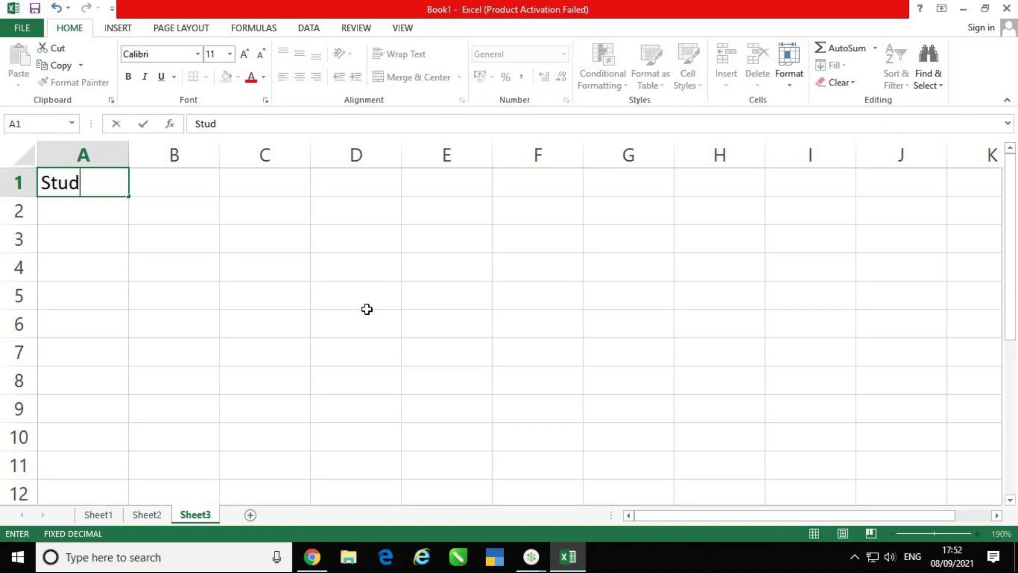
type("ent Code")
key("ctrl+Return")
key("Return")
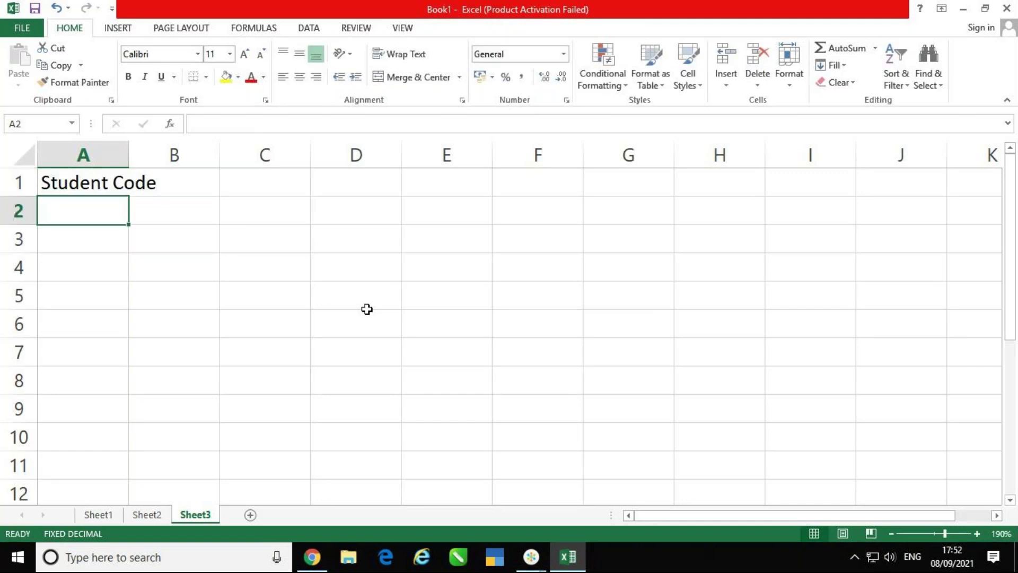
left_click_drag(131, 147, 171, 148)
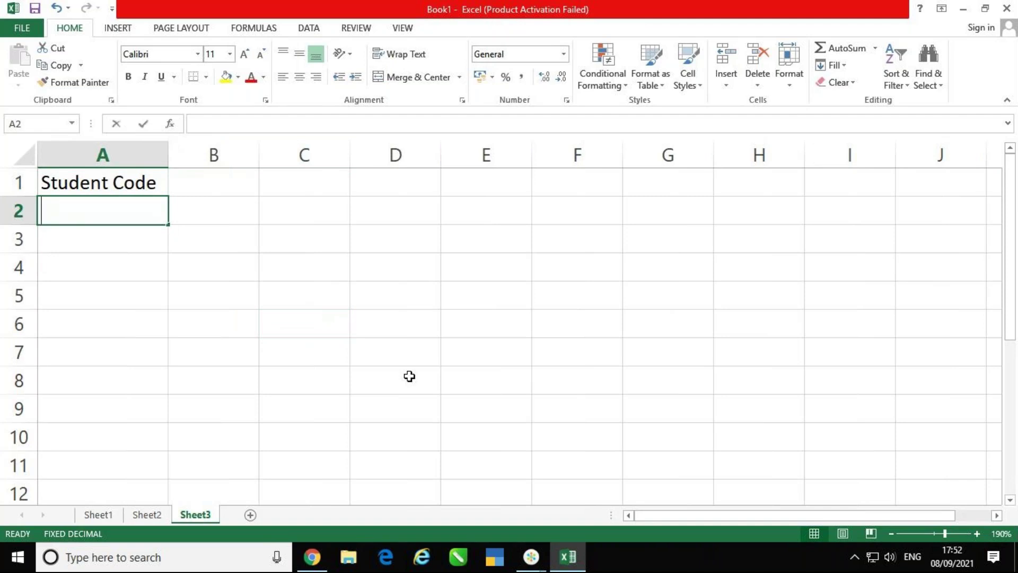
type("A000")
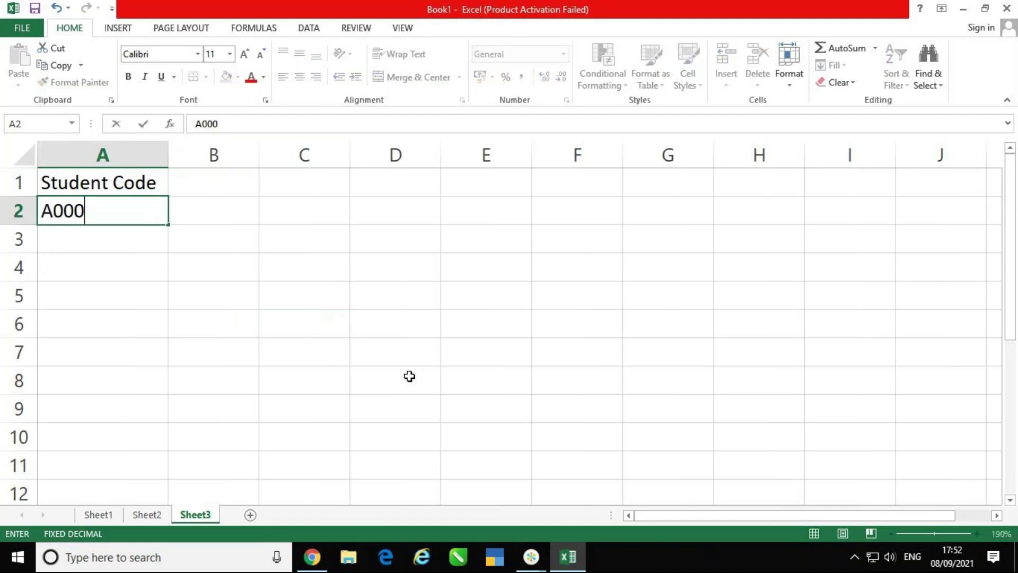
type("11973")
key("Return")
type("A00011")
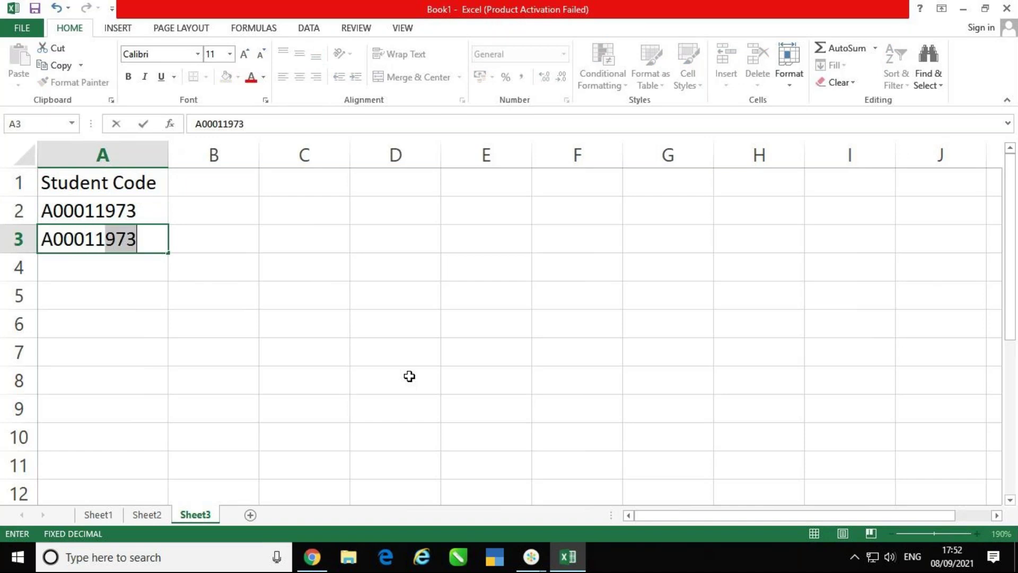
type("974")
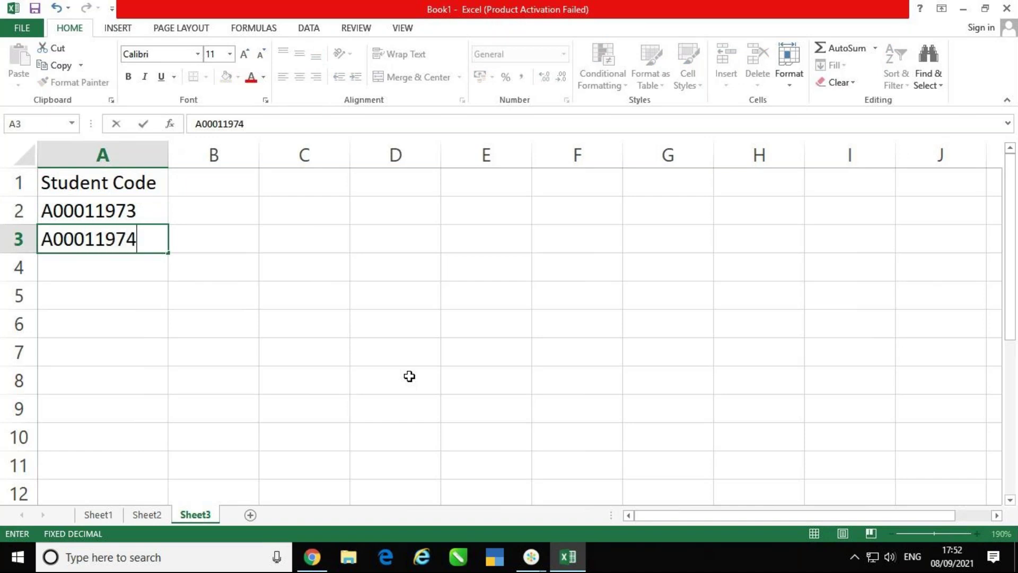
key("Return")
type("A000")
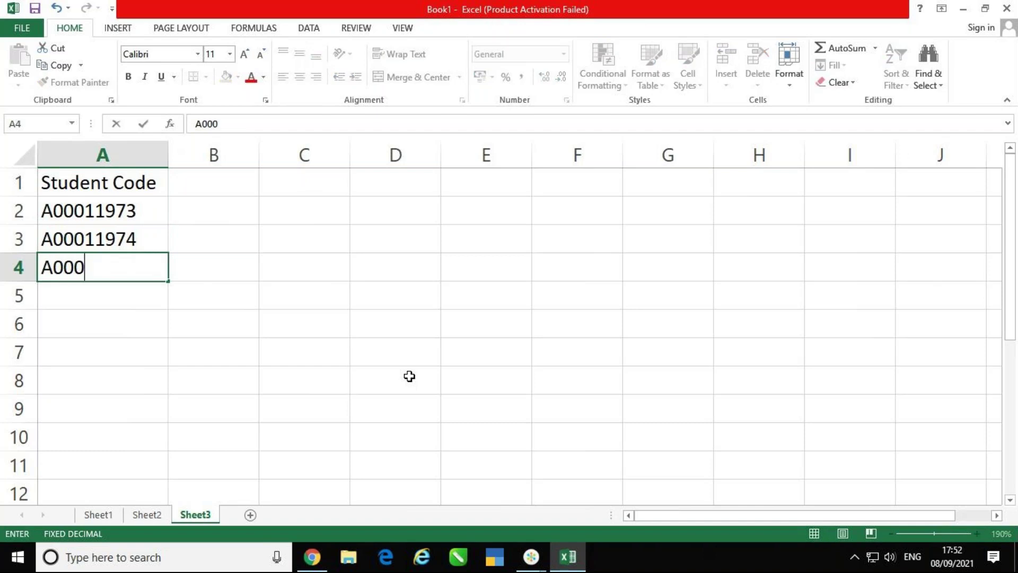
type("8")
key("BackSpace")
type("11850")
key("Return")
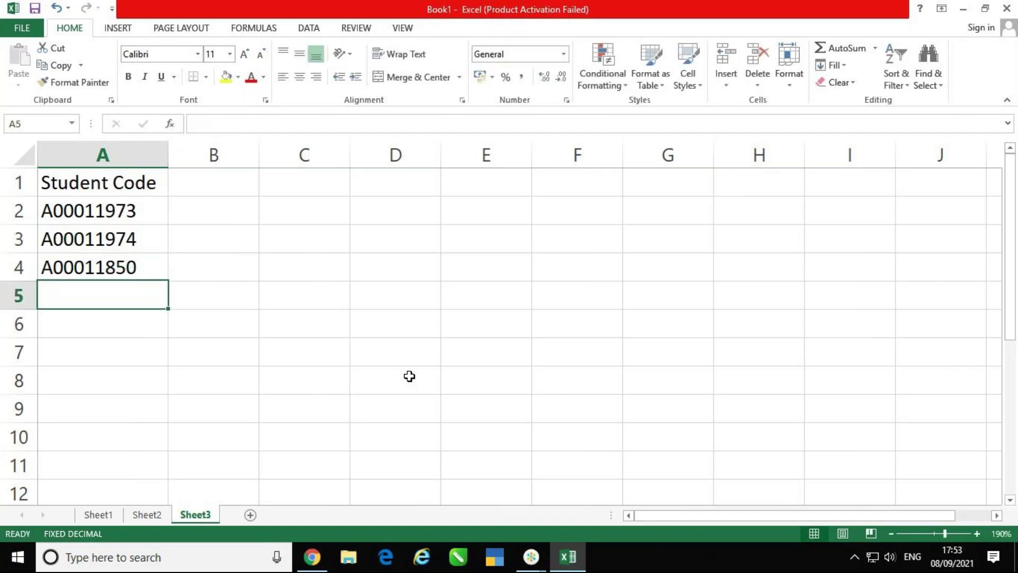
Step: Enter codes A00011745, A0009984 and A00012478 down A5:A7
type("A000")
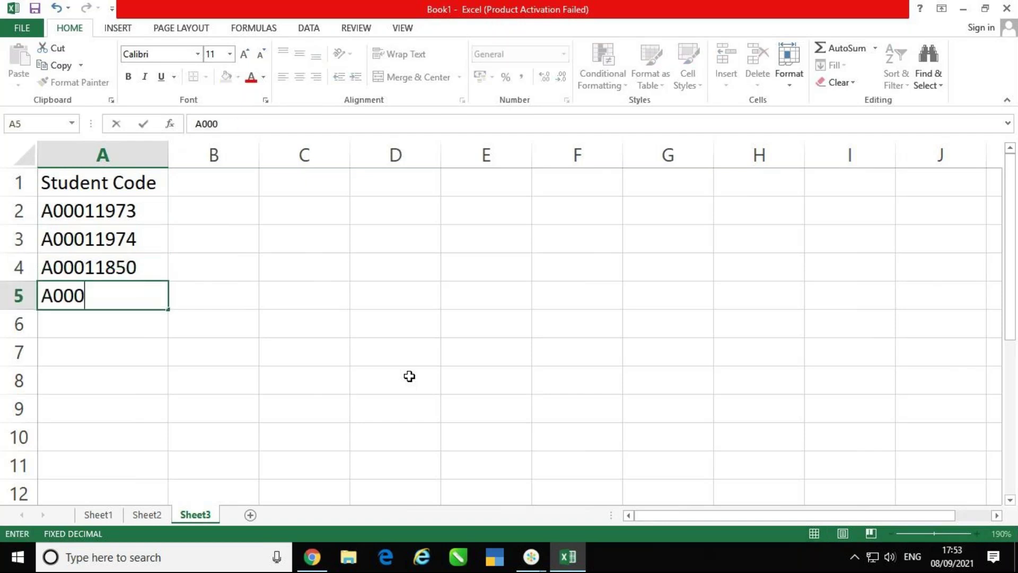
type("11745")
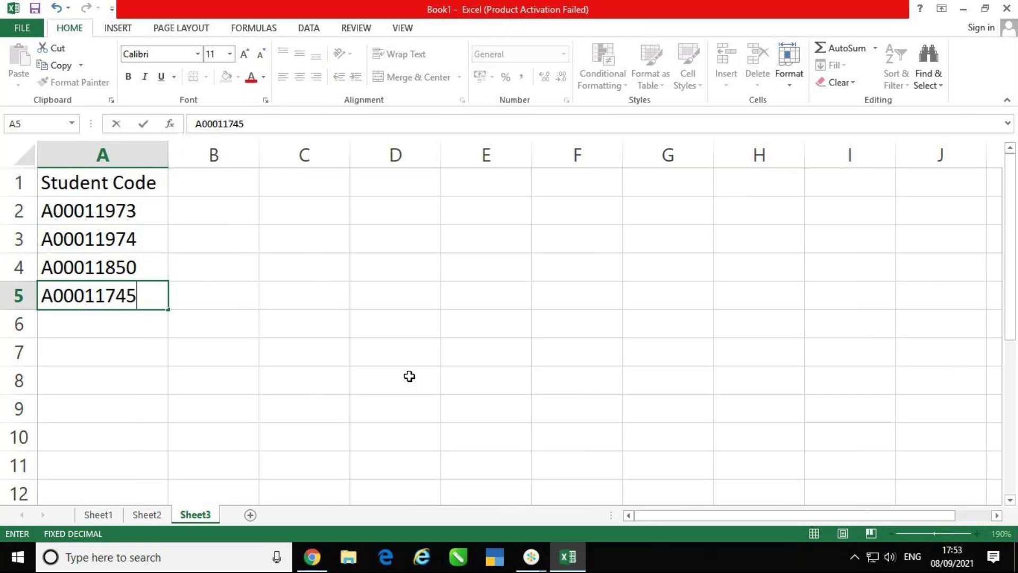
key("Return")
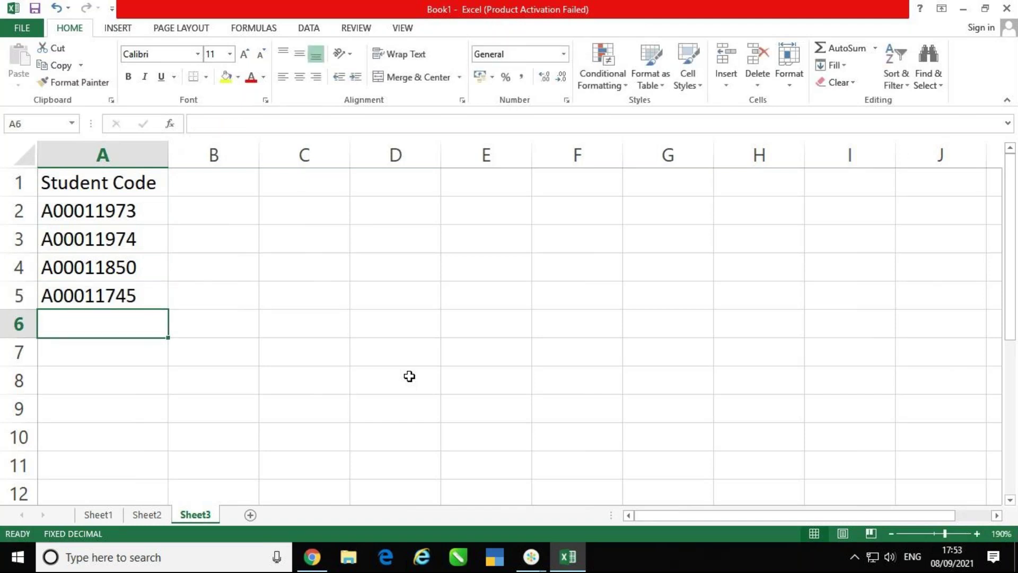
type("A000")
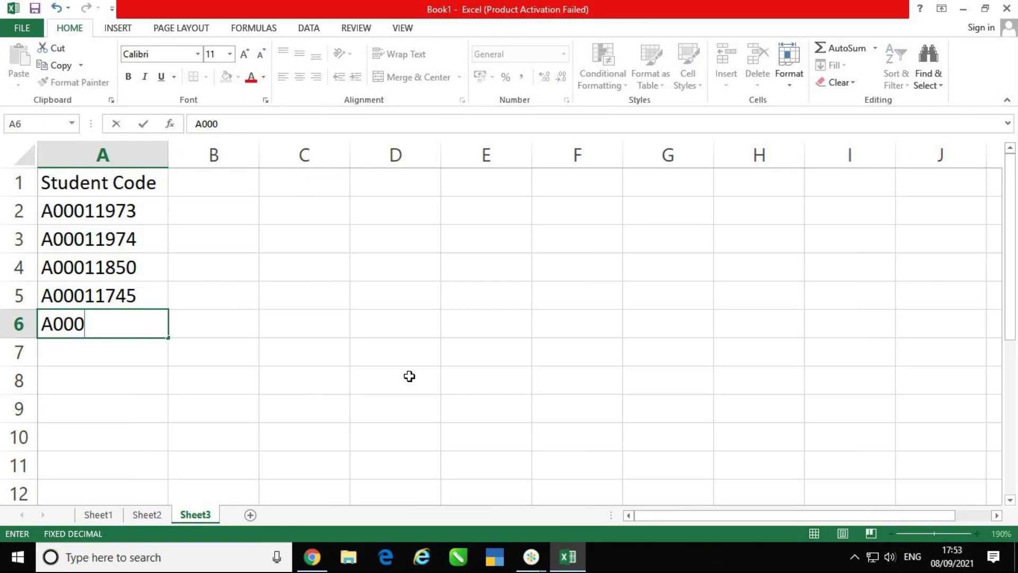
type("9984")
key("ctrl+Return")
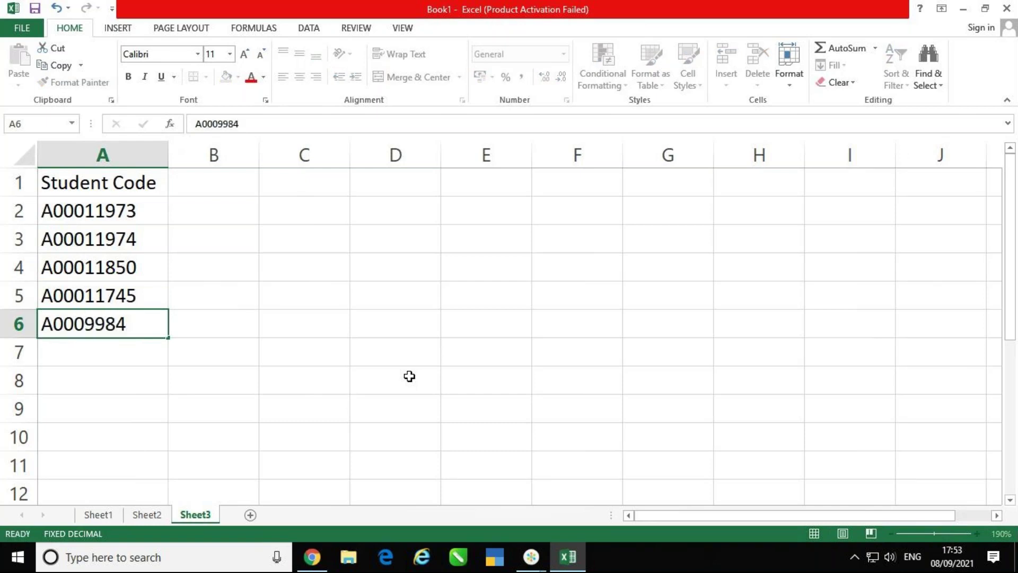
key("Down")
type("A000")
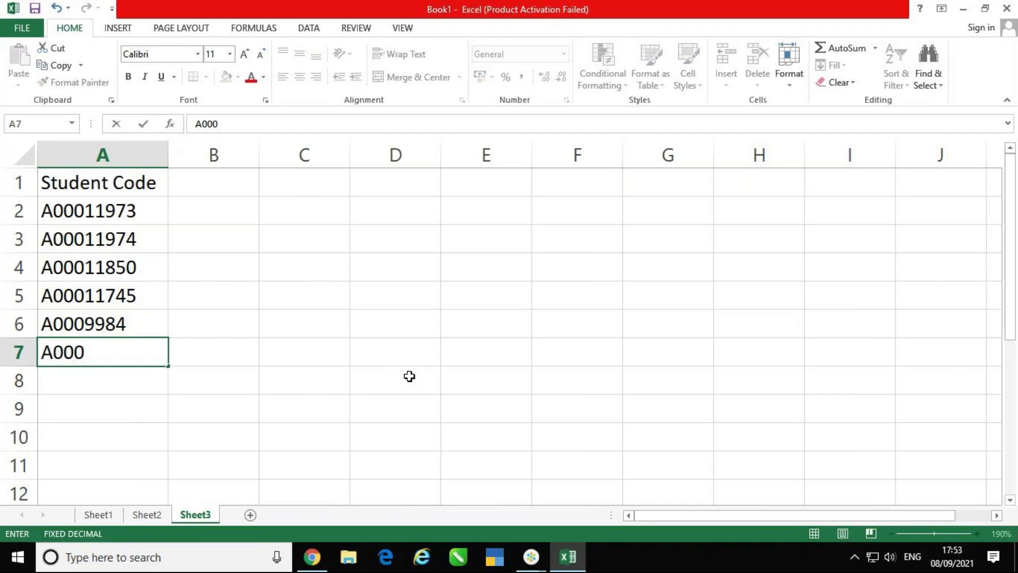
type("12478")
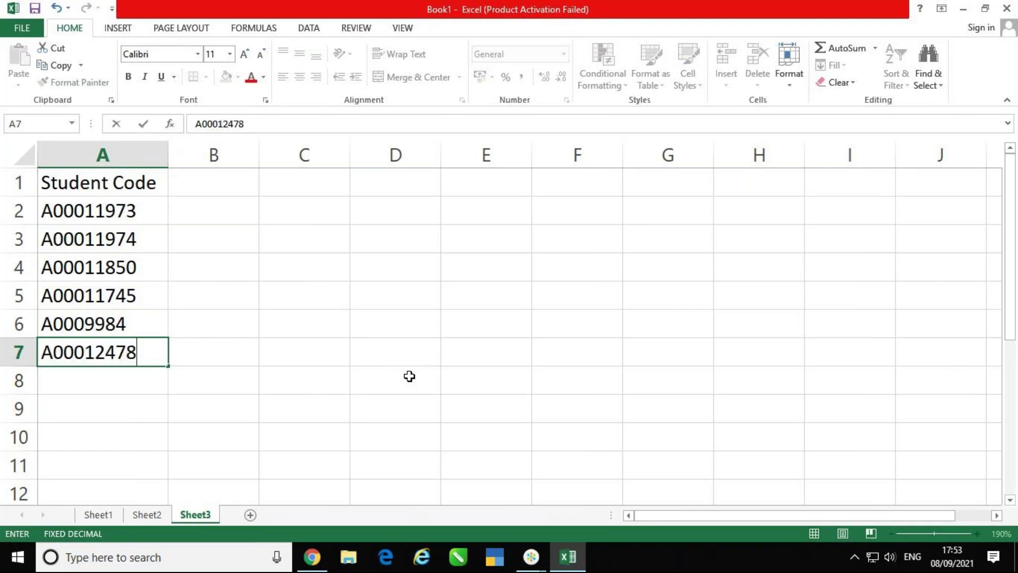
key("Return")
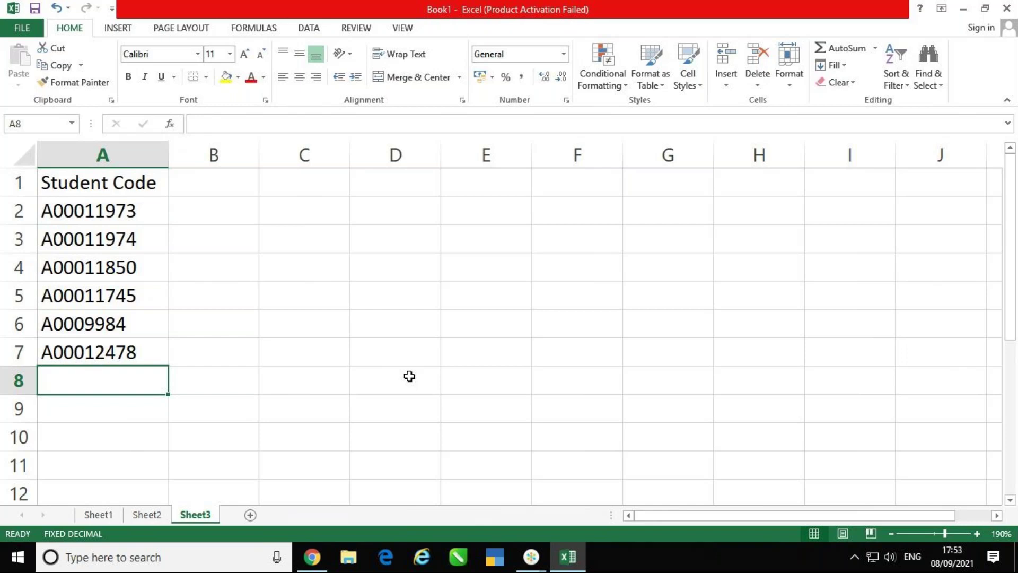
key("Right")
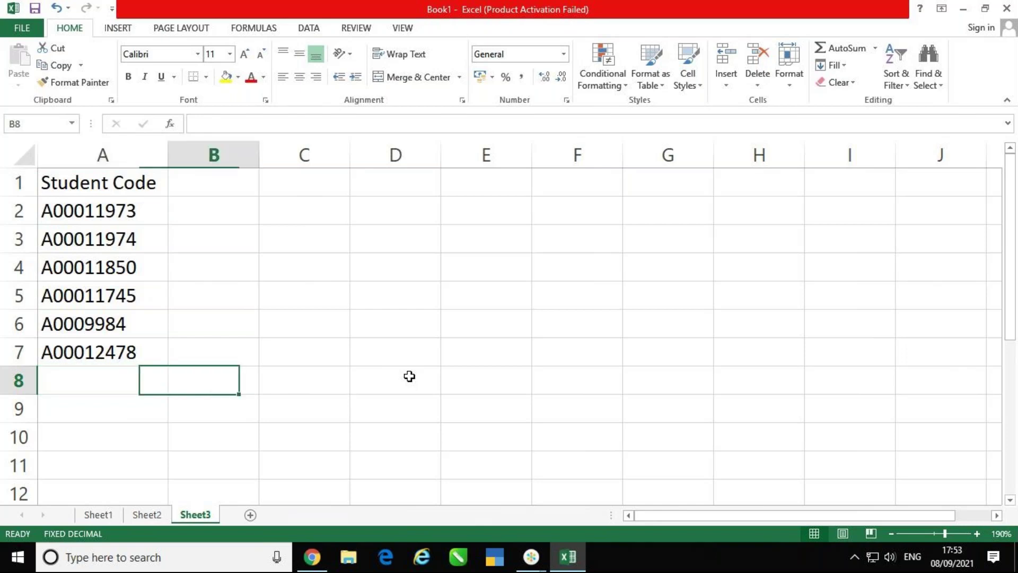
key("Up")
key("Up")
key("Up")
key("Up")
key("Up")
key("Up")
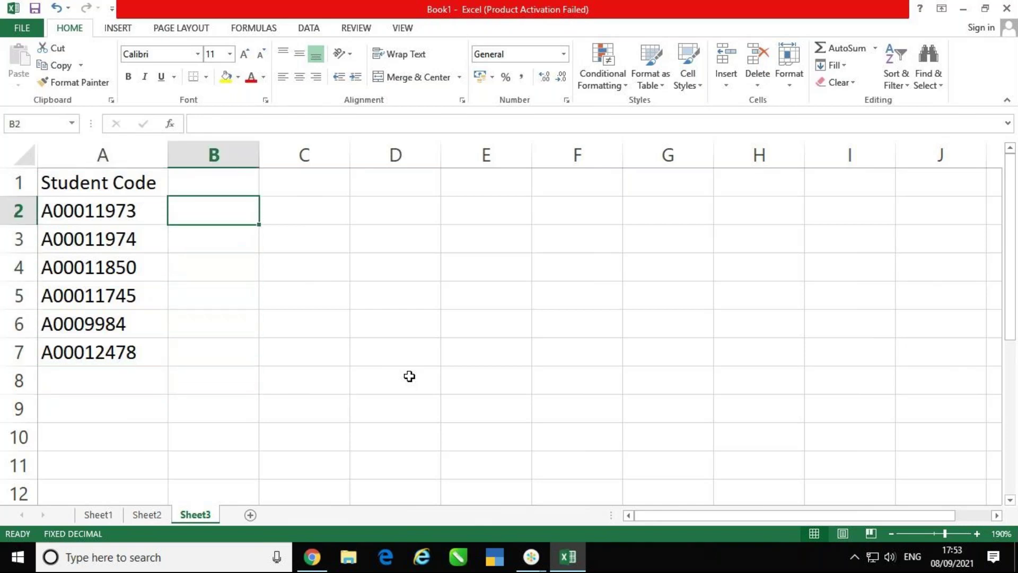
type("1197")
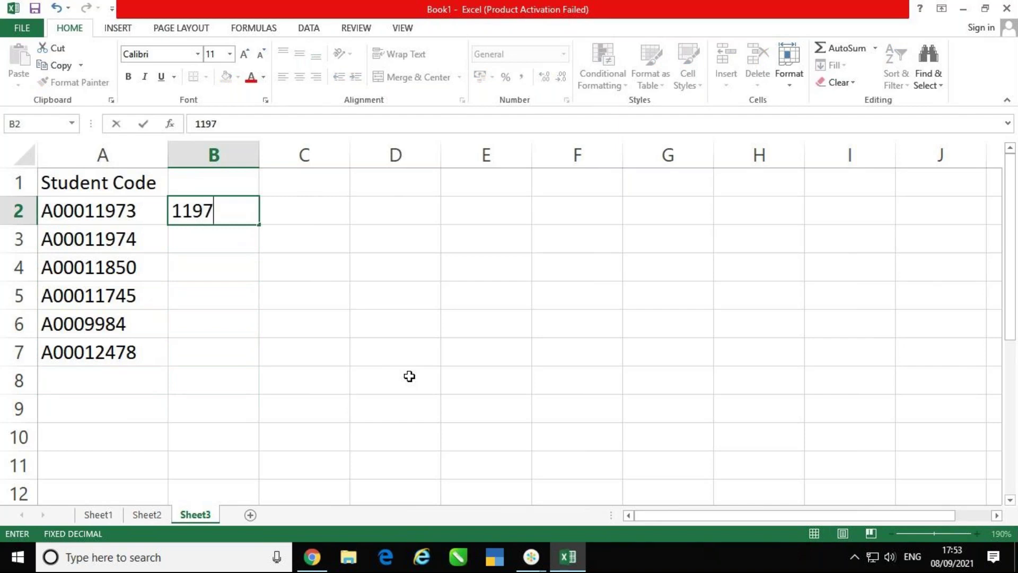
type("3")
key("Return")
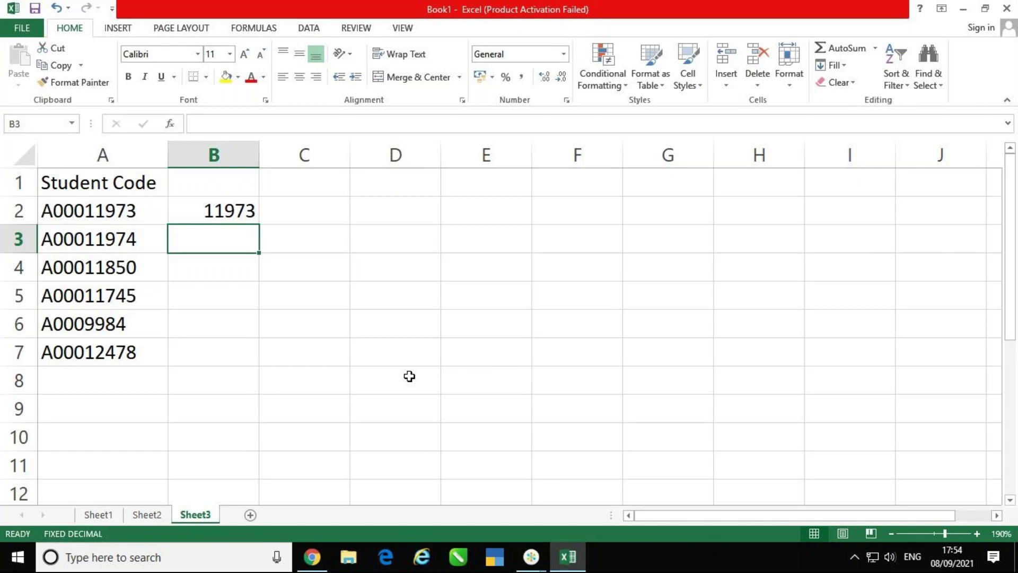
key("Up")
key("Delete")
key("Up")
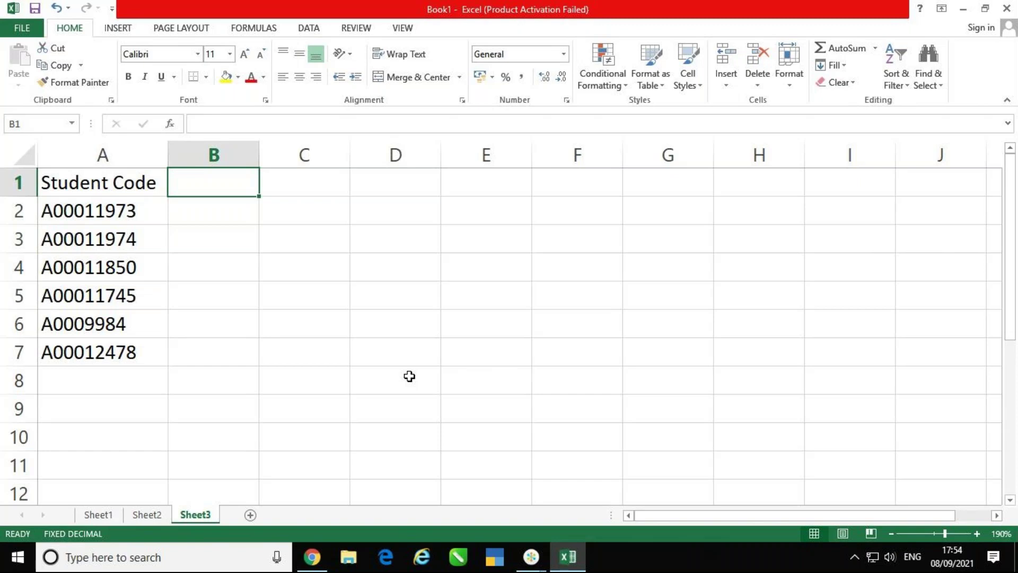
key("Right")
key("Right")
key("Right")
key("Down")
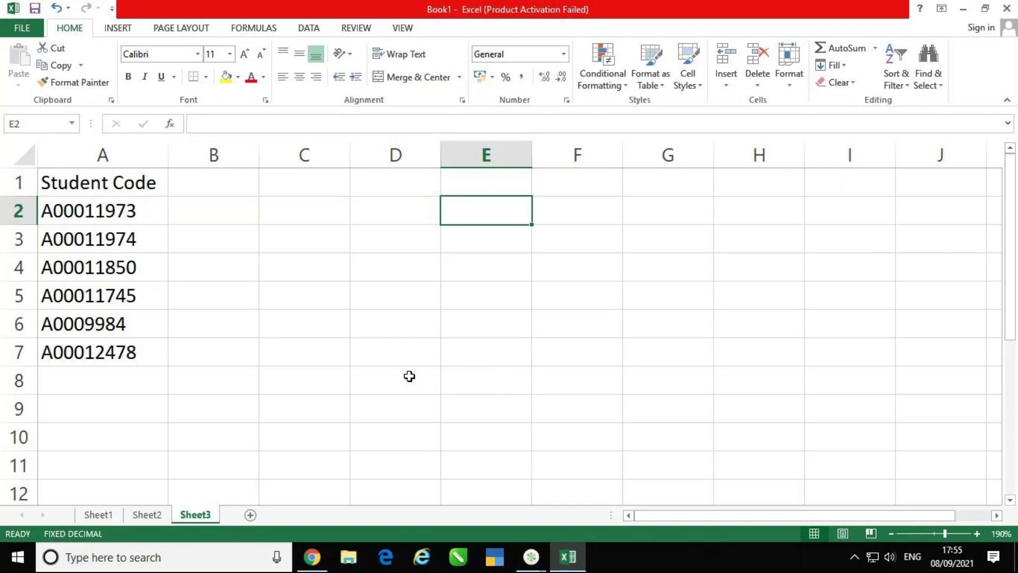
Step: Enter the text "A000"0000 in cell E2 as the reference format code
type("\"")
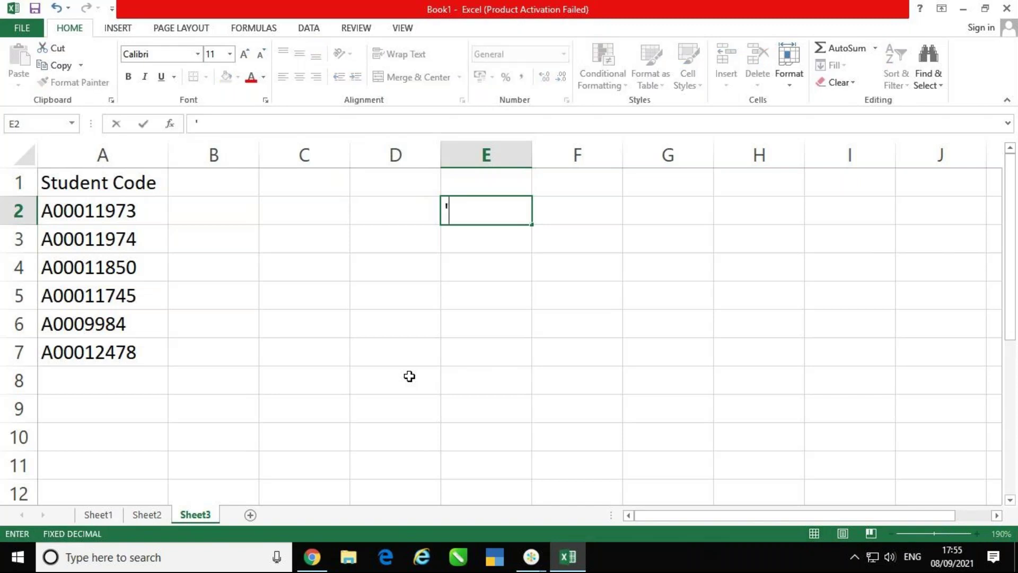
key("BackSpace")
type("\"")
type("A000")
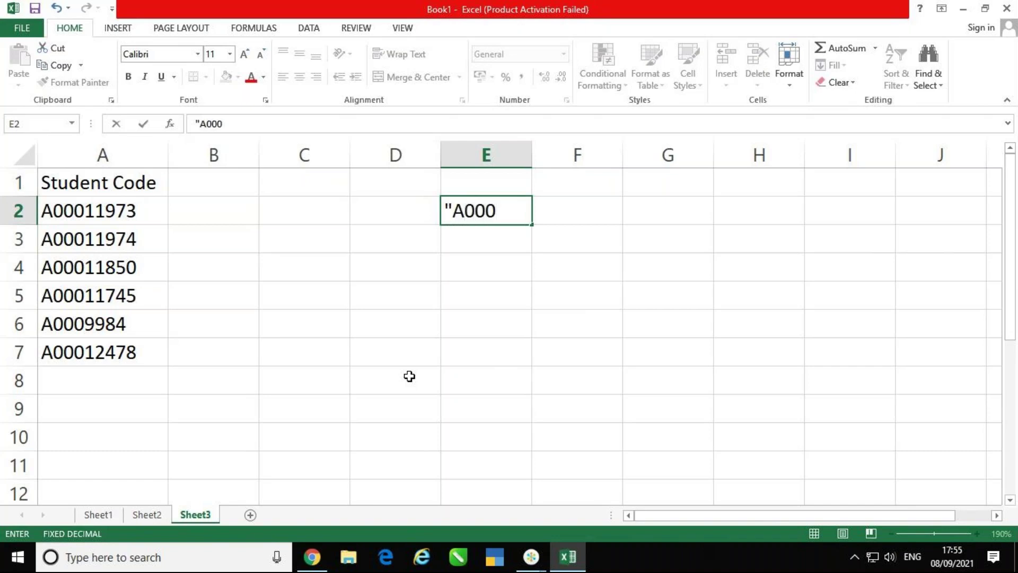
type("\"")
type("0000")
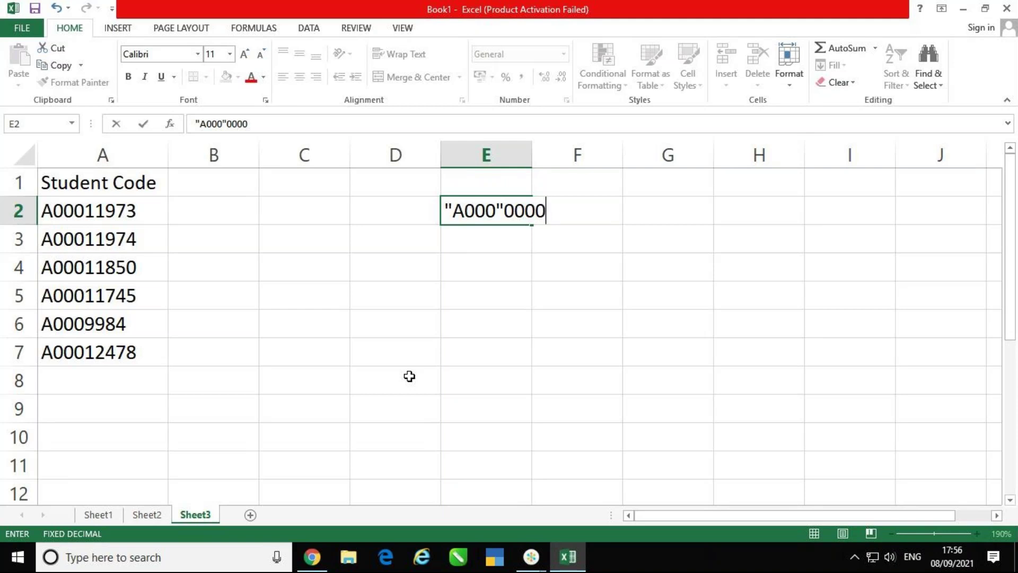
key("Return")
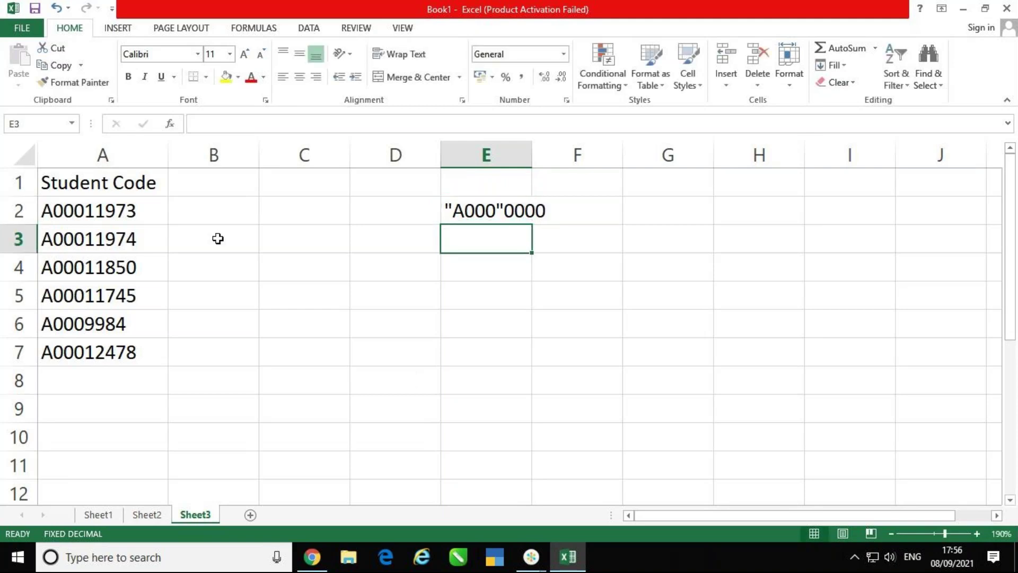
Step: Widen column E and clear the six student codes from A2:A7
left_click_drag(530, 148, 551, 148)
left_click(396, 323)
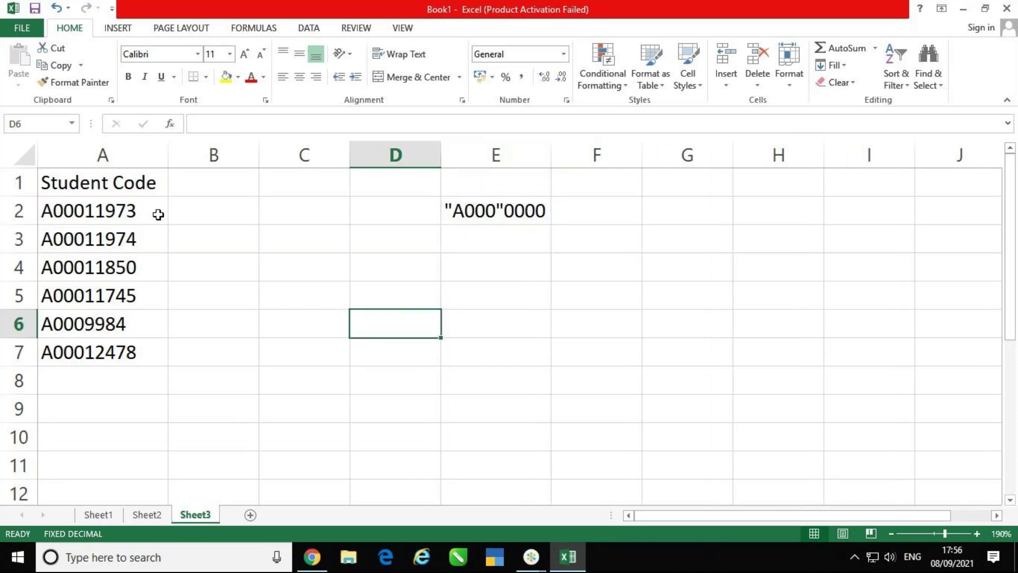
left_click(158, 215)
left_click_drag(158, 215, 156, 351)
key("Delete")
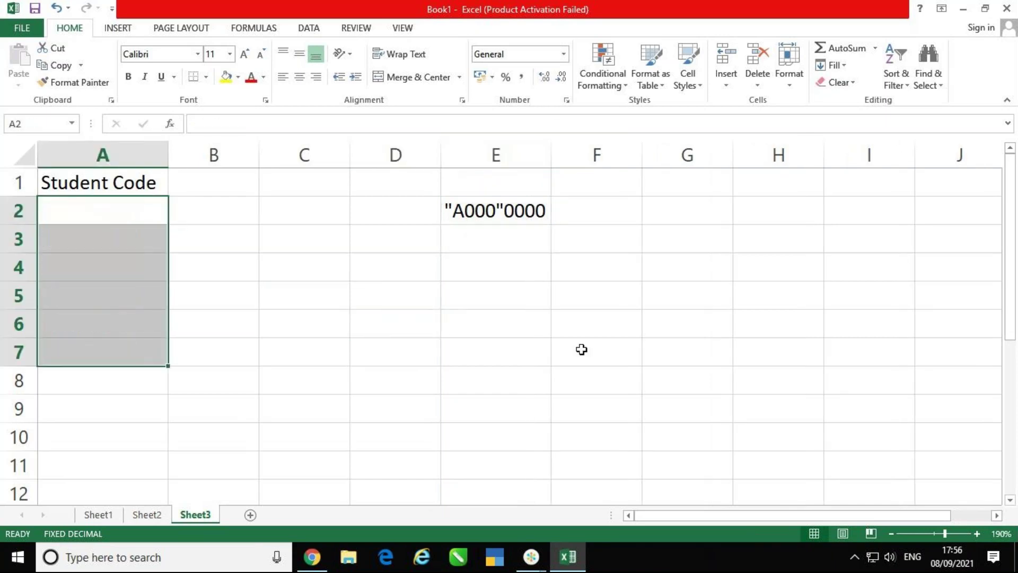
left_click(495, 238)
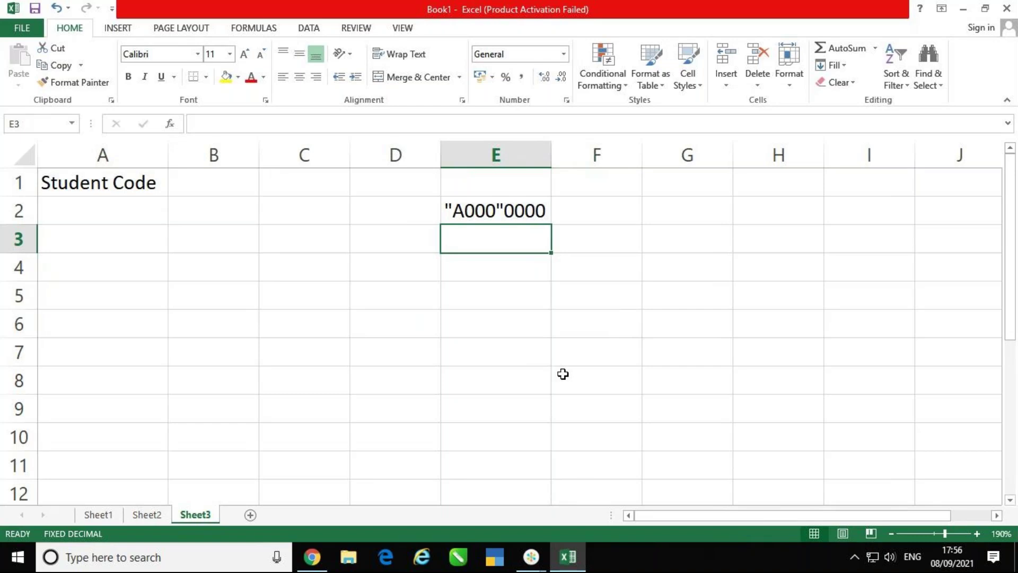
Step: Select the empty Student Code cells A2:A10
left_click(516, 209)
left_click_drag(125, 212, 105, 469)
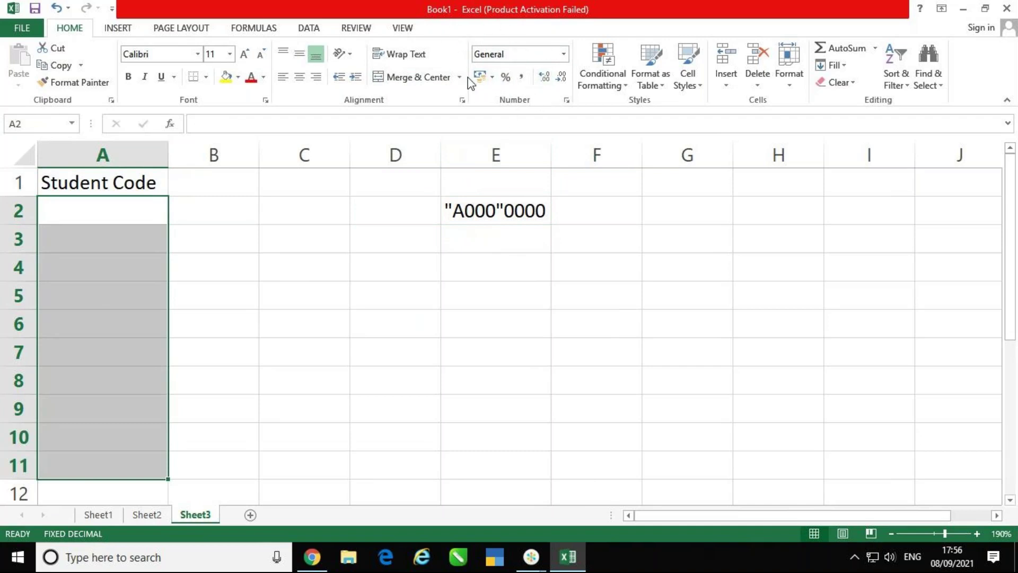
left_click(322, 370)
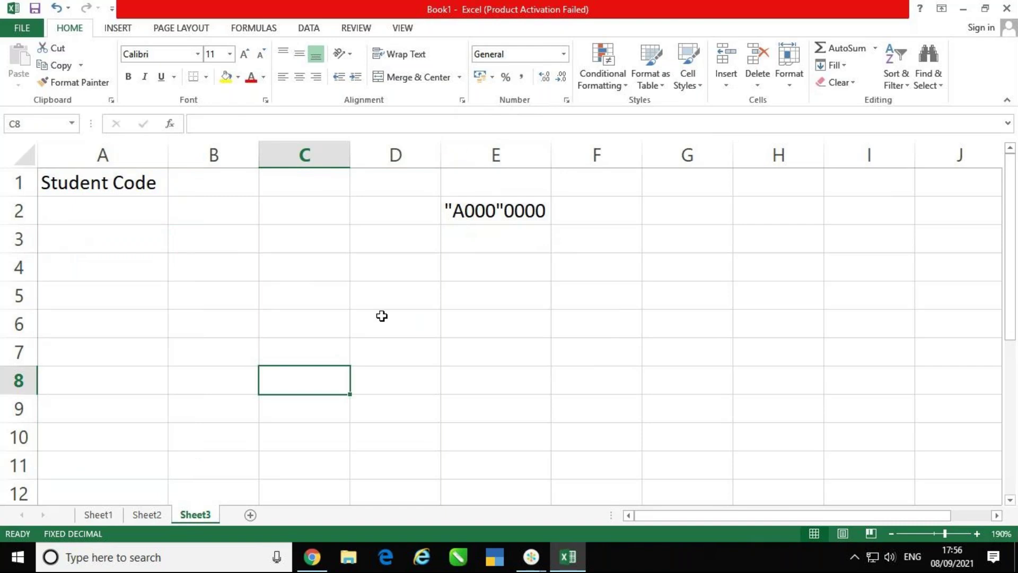
left_click(490, 211)
left_click(132, 212)
key("shift+Down")
key("shift+Down")
key("shift+Down")
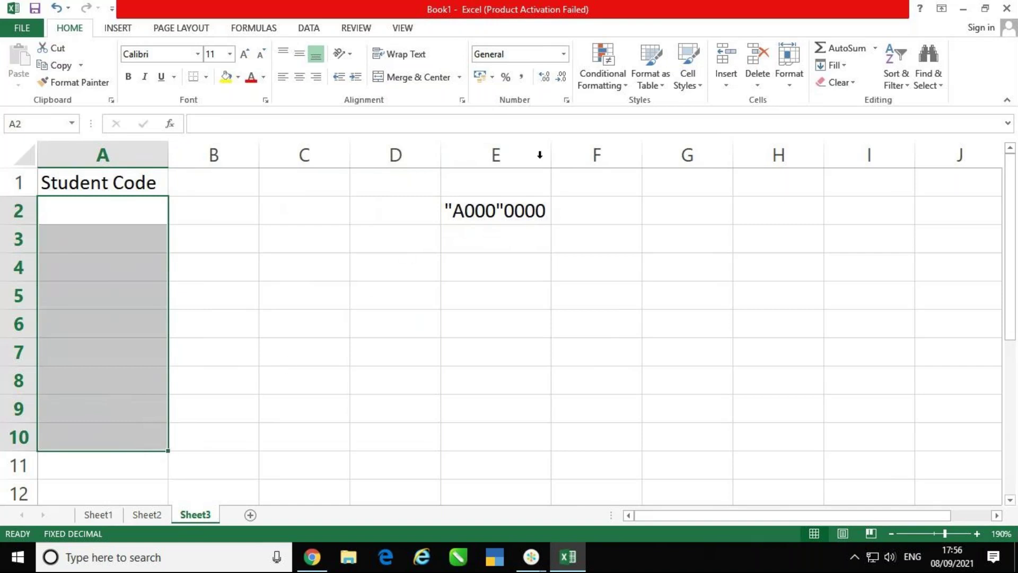
Step: Apply the custom number format "A000"0000 to A2:A10
left_click(566, 100)
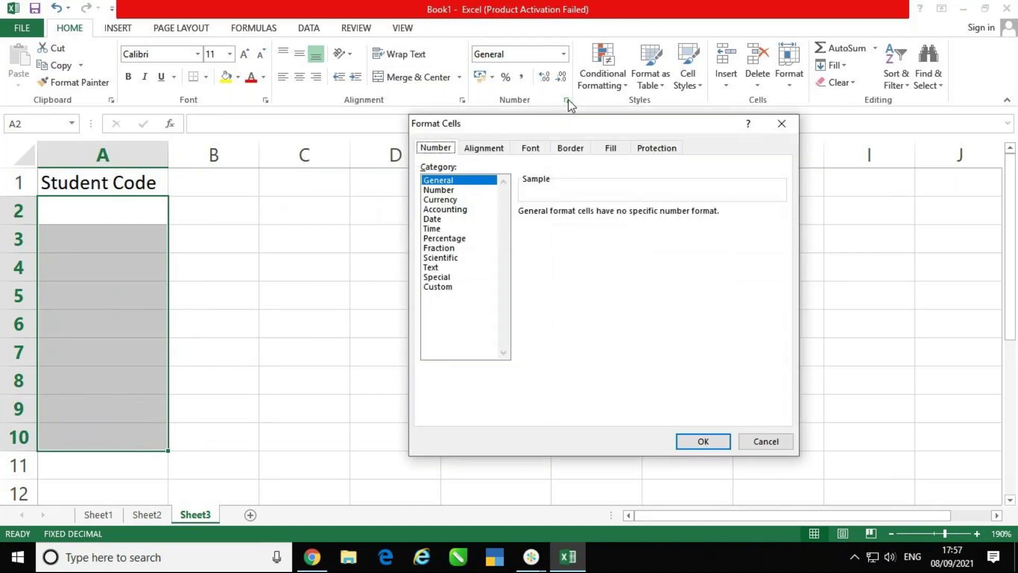
mouse_move(560, 127)
left_mouse_down()
mouse_move(699, 150)
mouse_move(733, 119)
left_mouse_up()
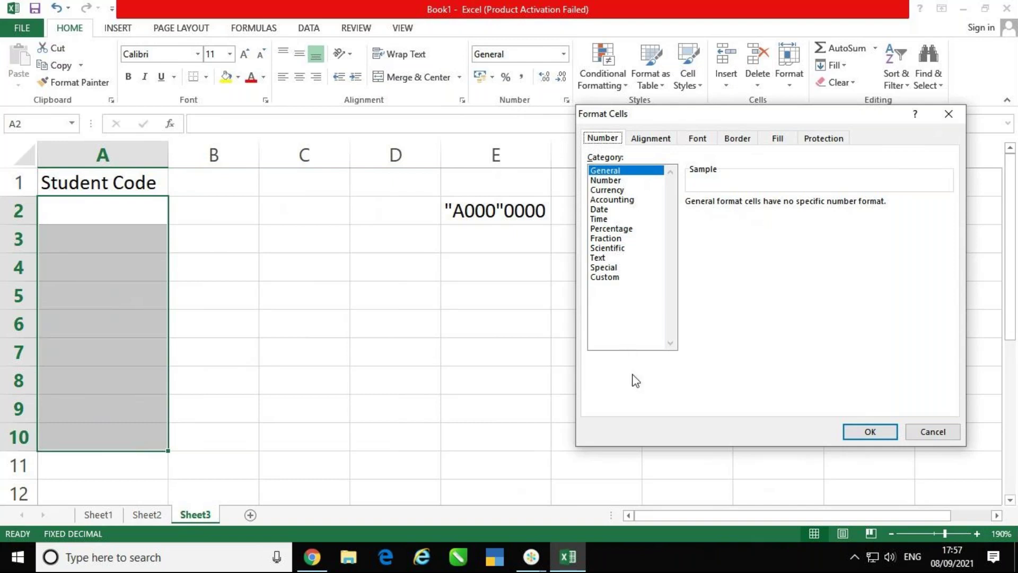
left_click(614, 278)
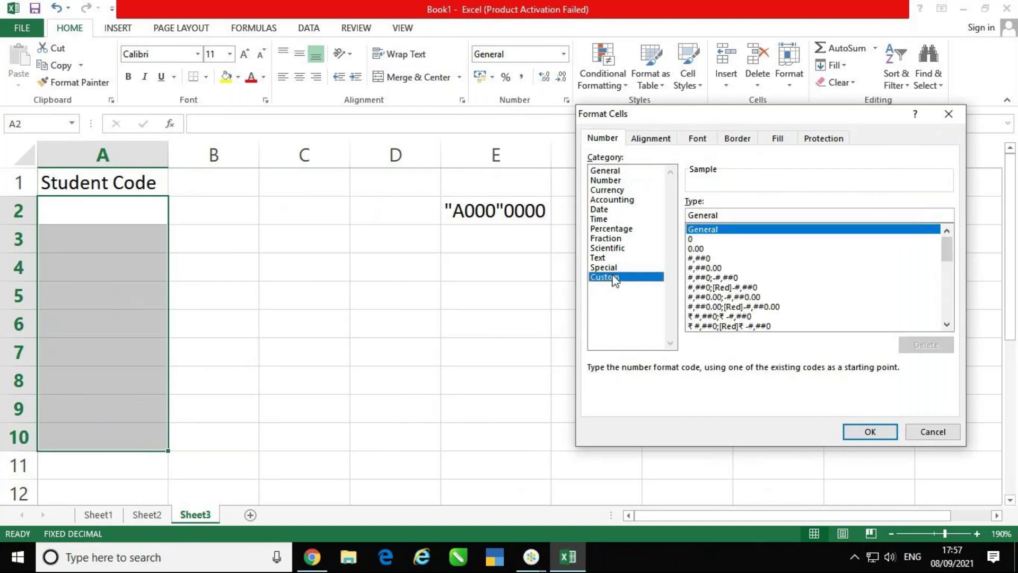
key("Tab")
key("BackSpace")
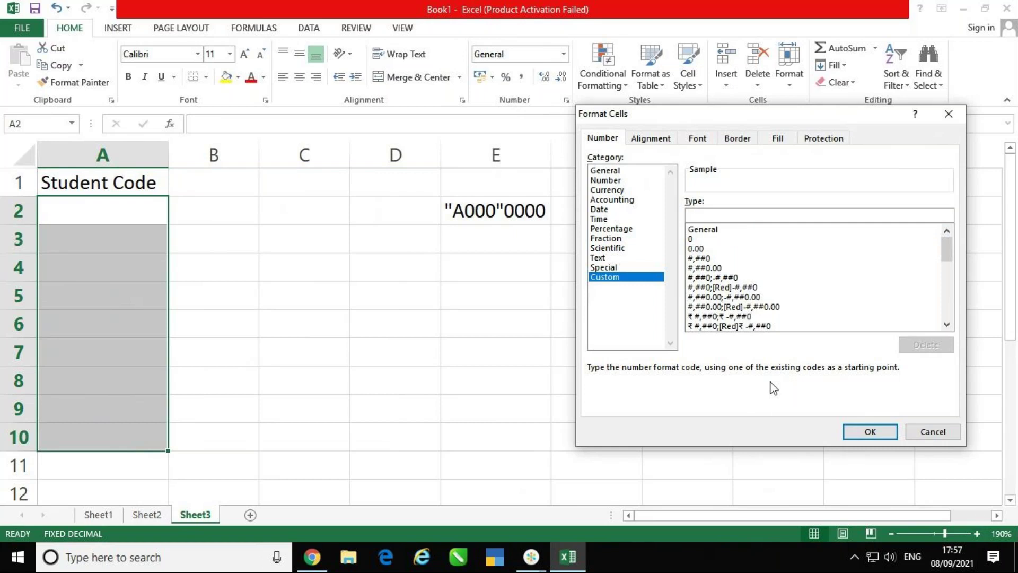
type("\"A000\"")
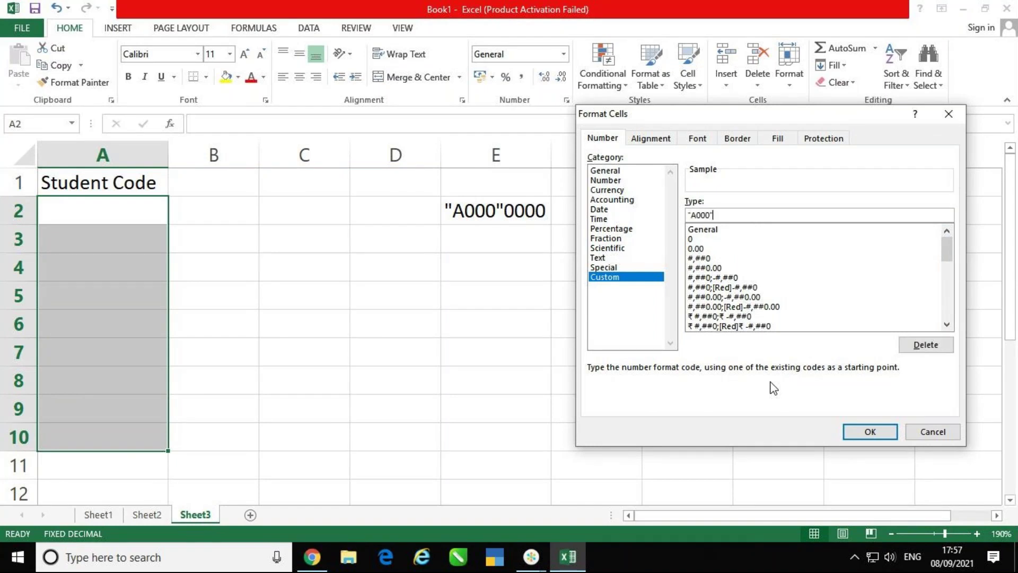
type("0000")
left_click(872, 439)
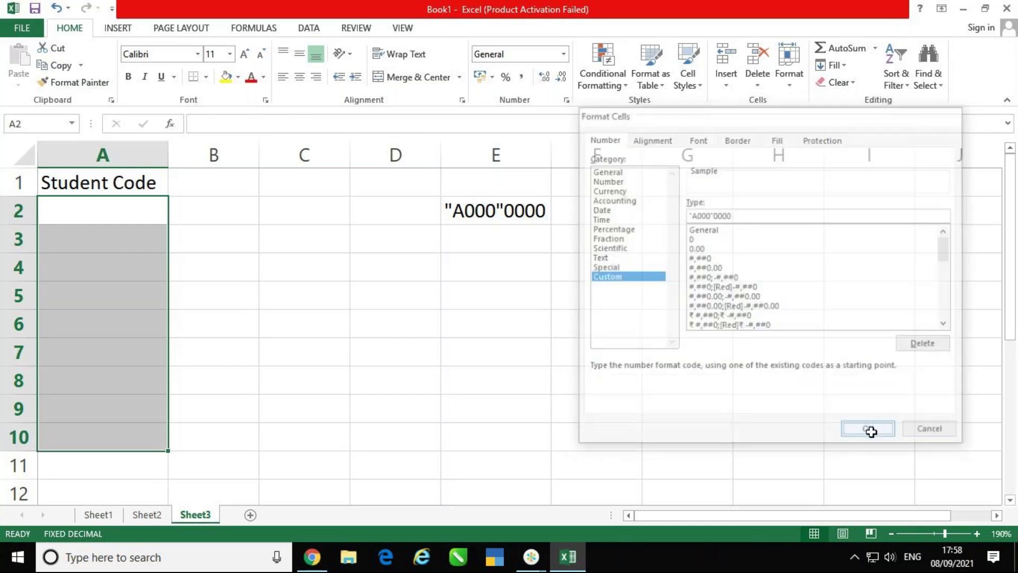
Step: Deselect the formatted range and select A2 for entering codes
left_click(237, 357)
left_click(277, 211)
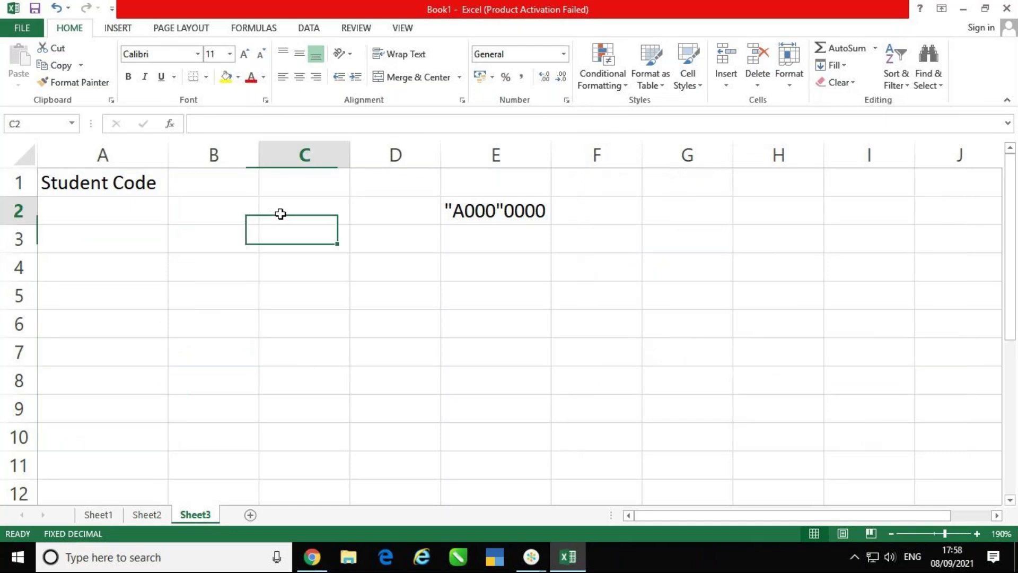
left_click(302, 295)
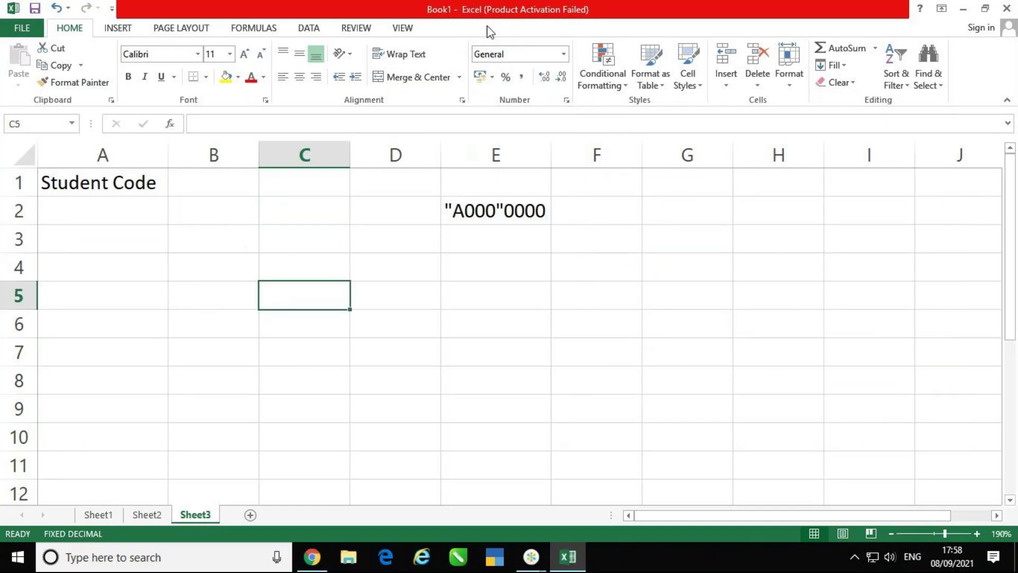
left_click(123, 211)
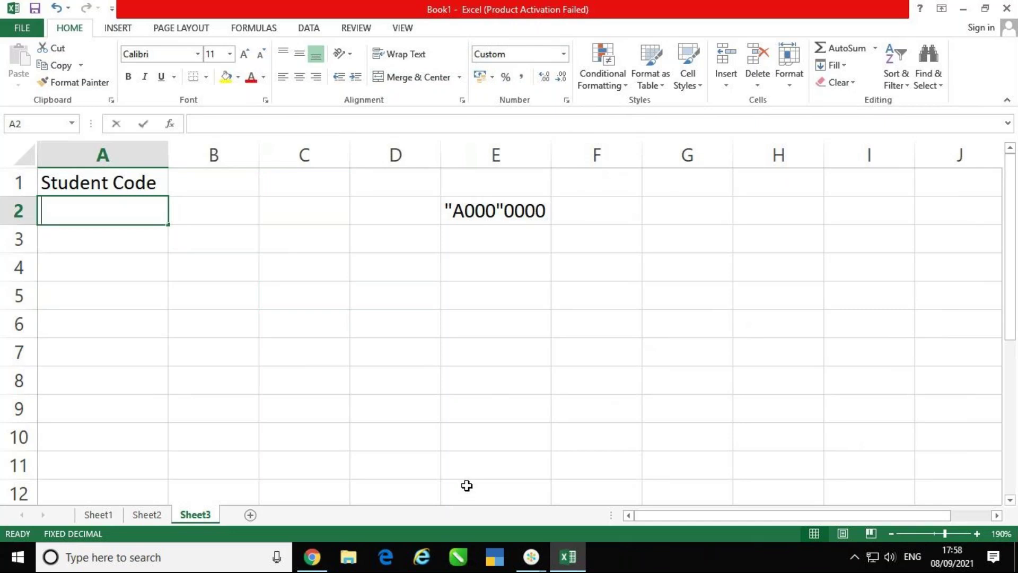
Step: Enter 11973, 11974 and 9975 in A2:A4, displayed as A00011973, A00011974 and A0009975
type("11973")
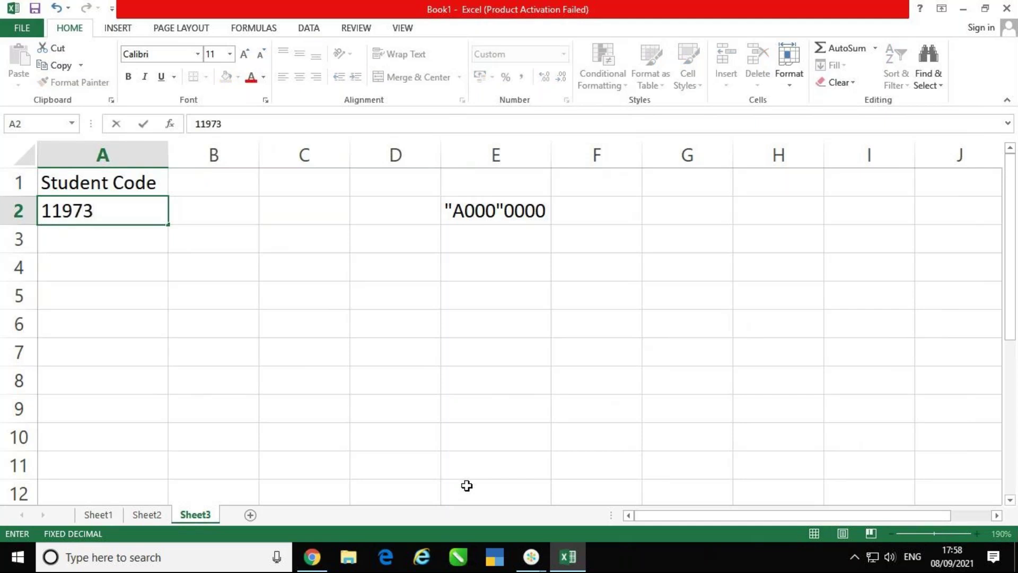
key("Return")
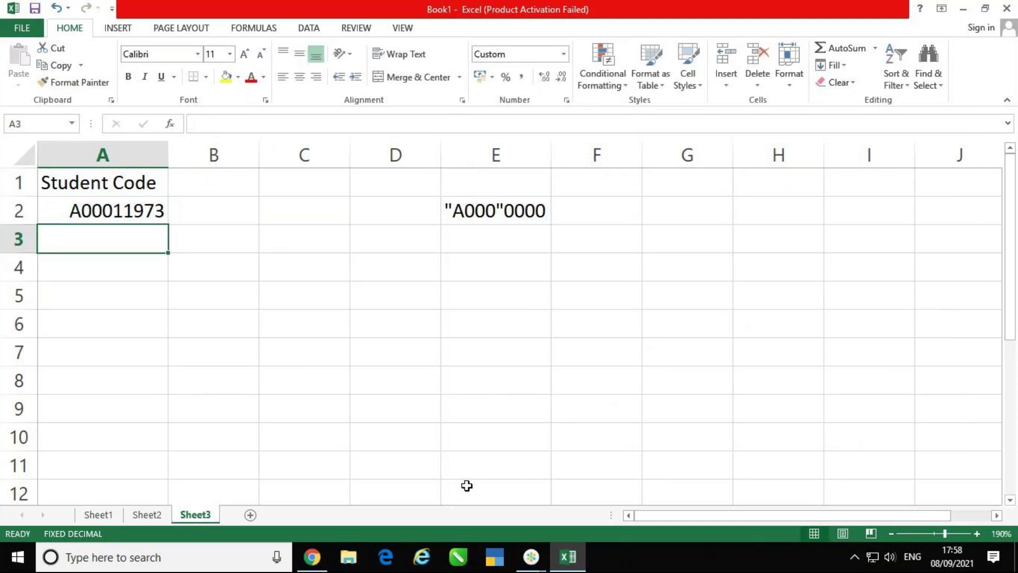
type("11974")
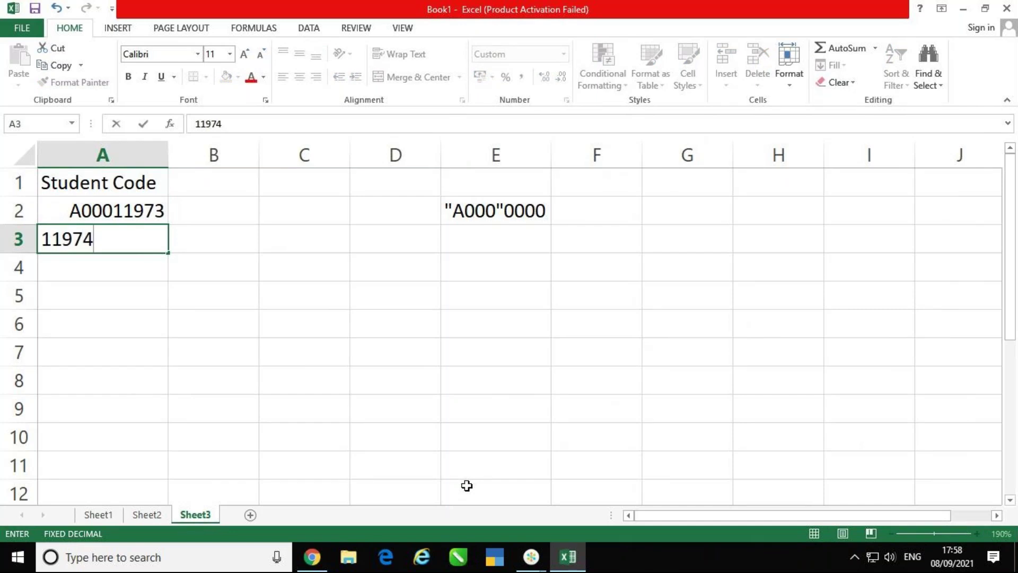
key("Return")
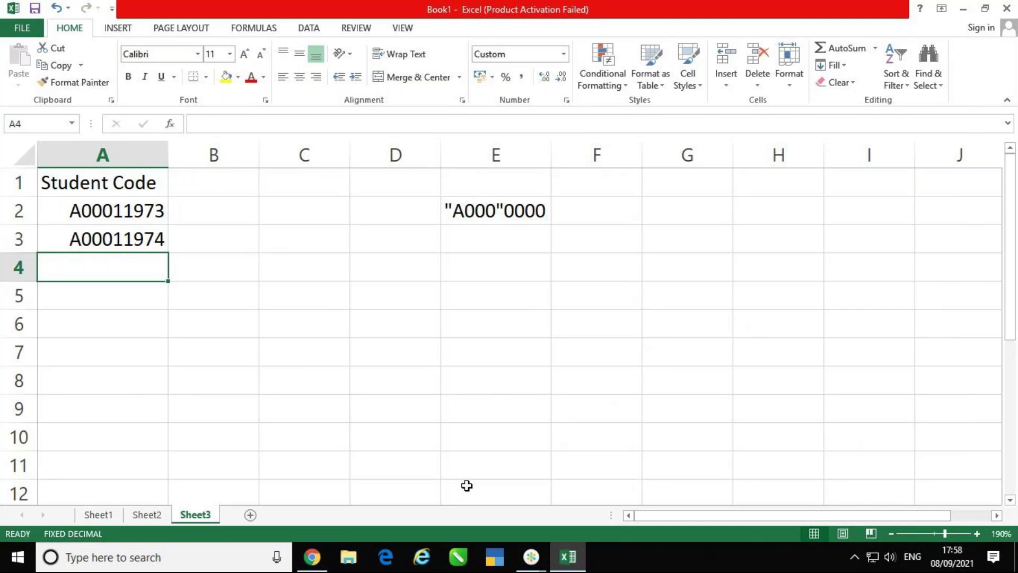
key("F2")
type("9975")
key("Return")
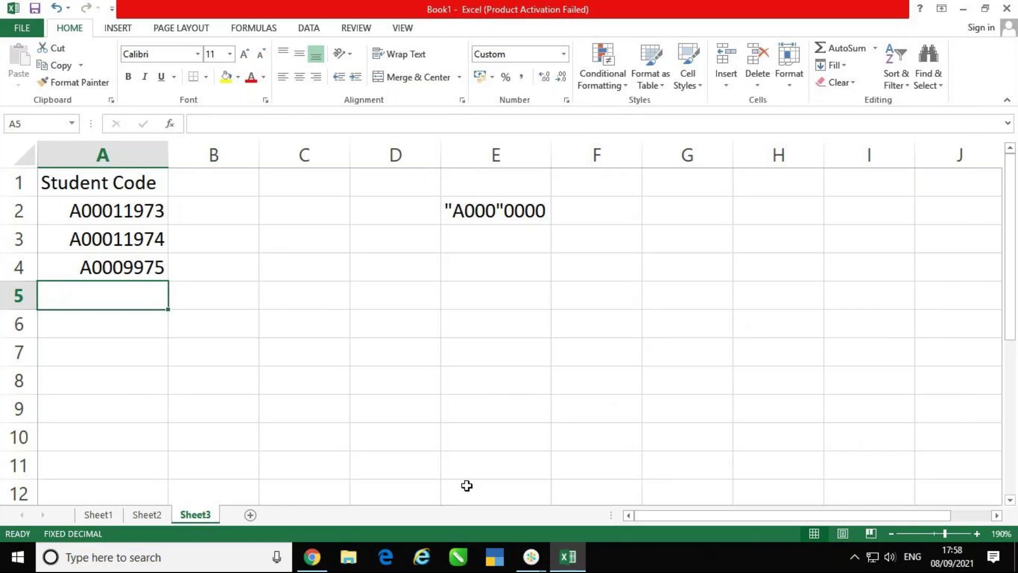
left_click_drag(58, 183, 82, 329)
left_click(371, 352)
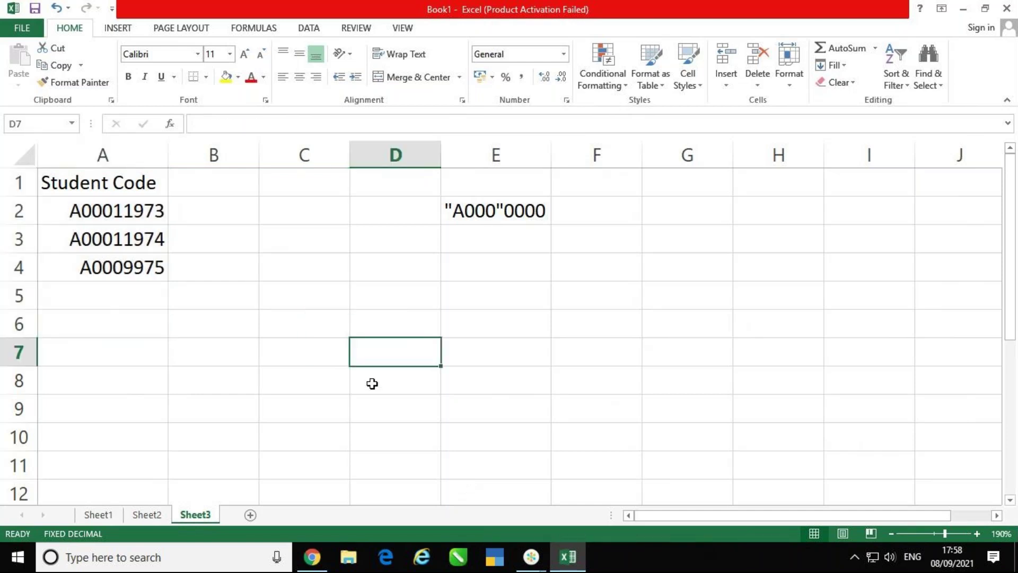
left_click(236, 180)
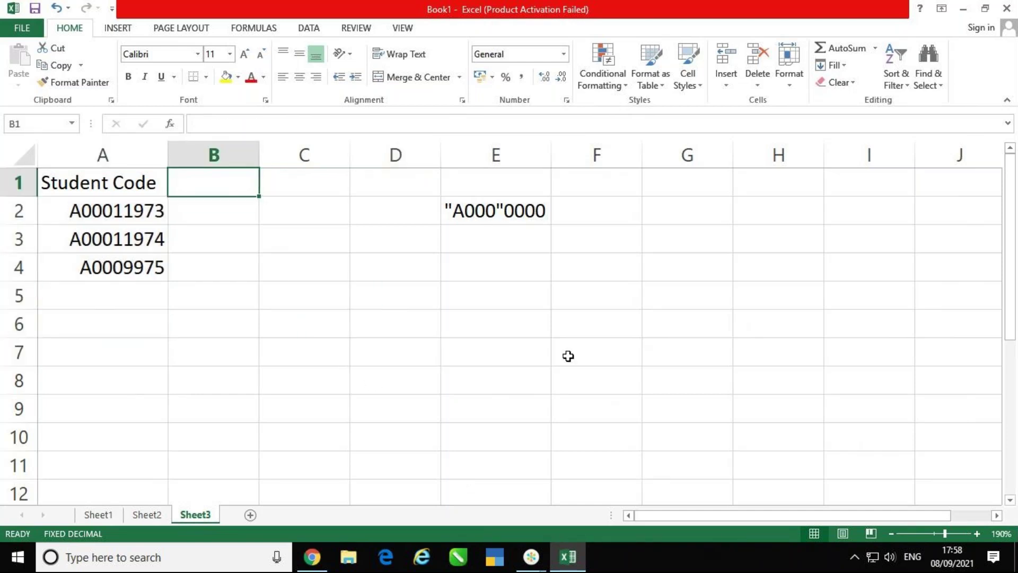
Step: Type the heading Emp_ID into cell B1
type("Emp")
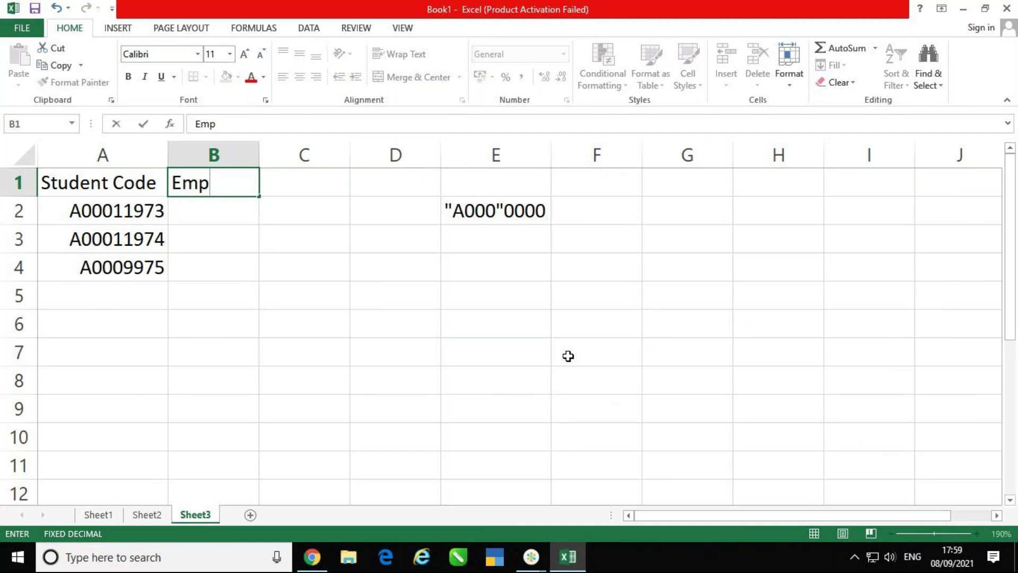
type("_I")
type("D")
key("Return")
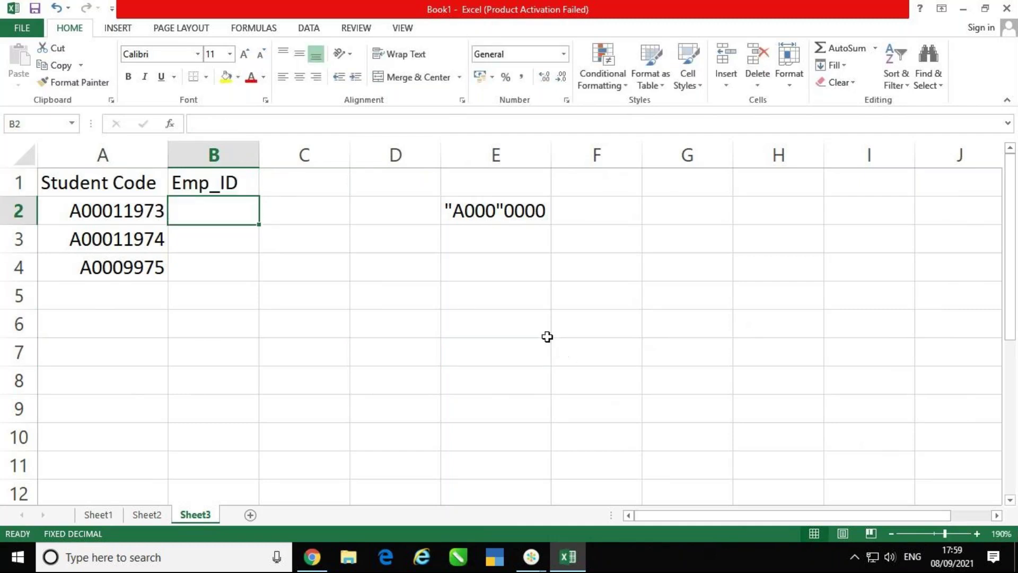
left_click(513, 246)
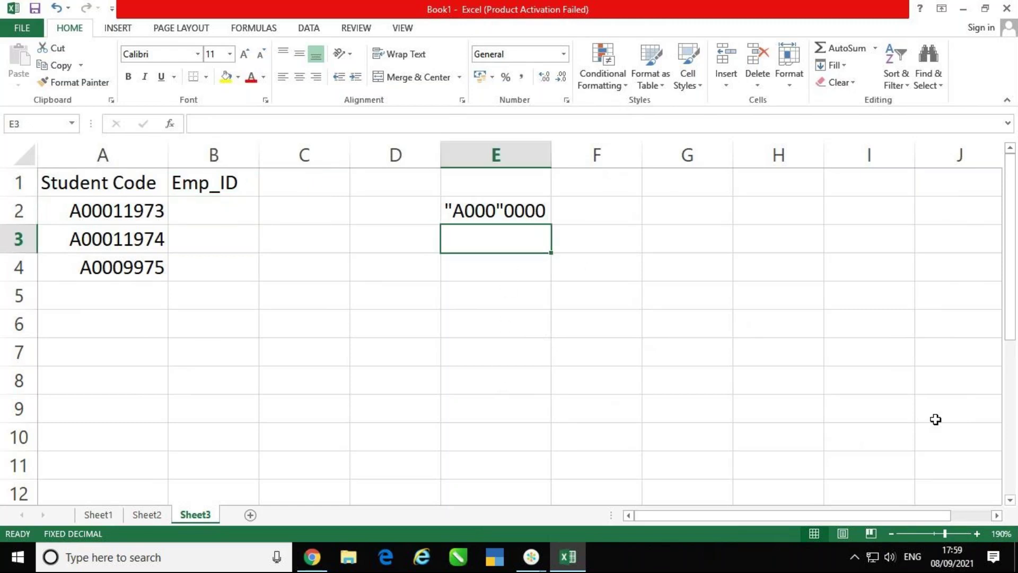
Step: Enter sample IDs ICA3145, ICA11745 and ICA745 in E3:E5
key("F2")
type("CA")
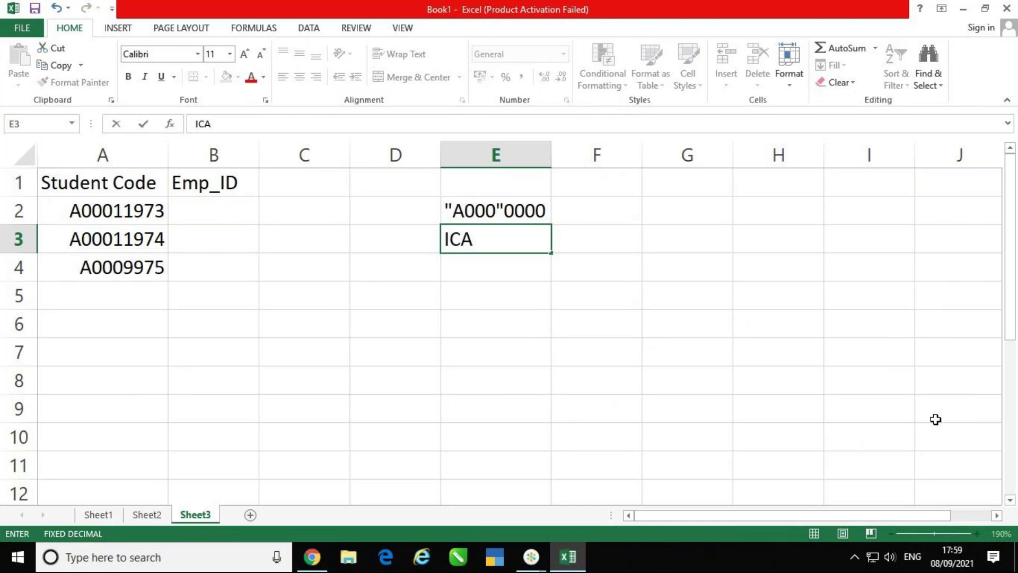
type("3145")
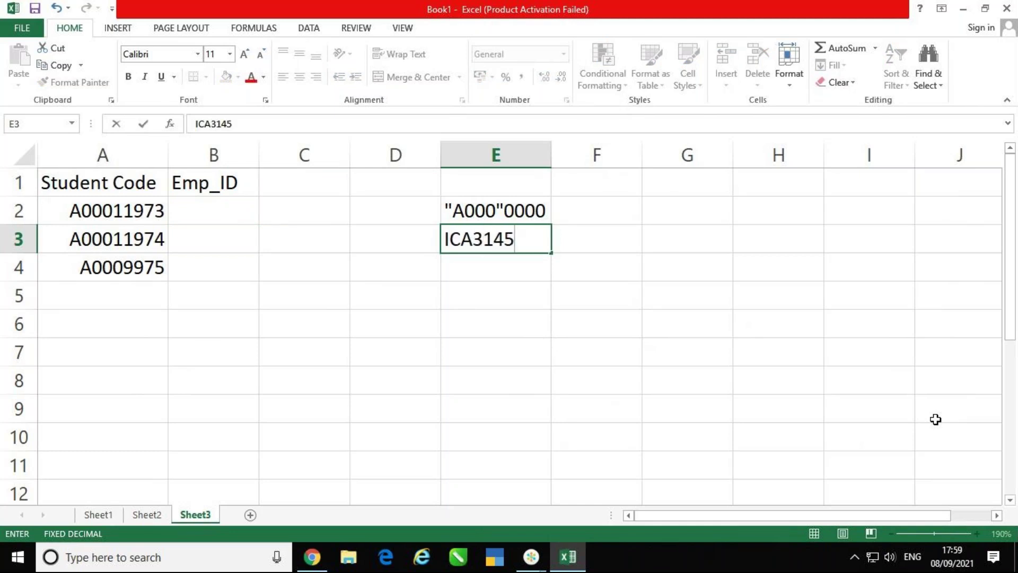
key("Return")
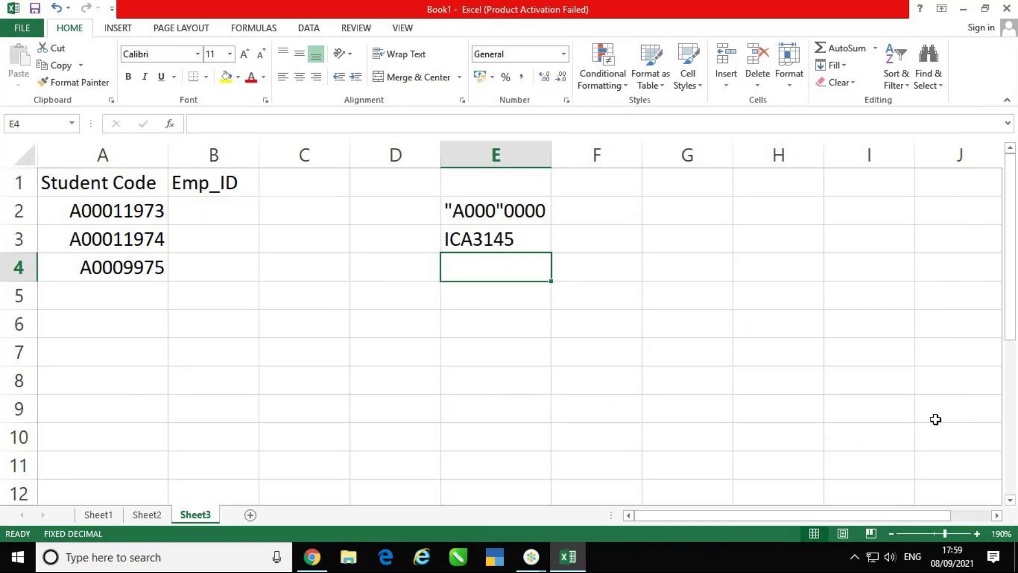
type("ICA")
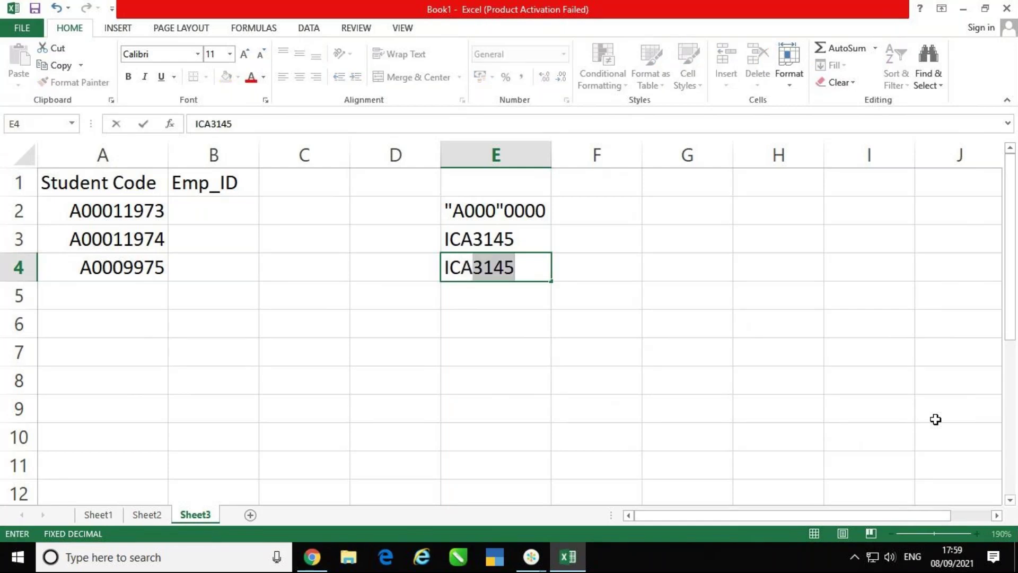
type("11745")
key("Return")
type("ICA745")
key("Return")
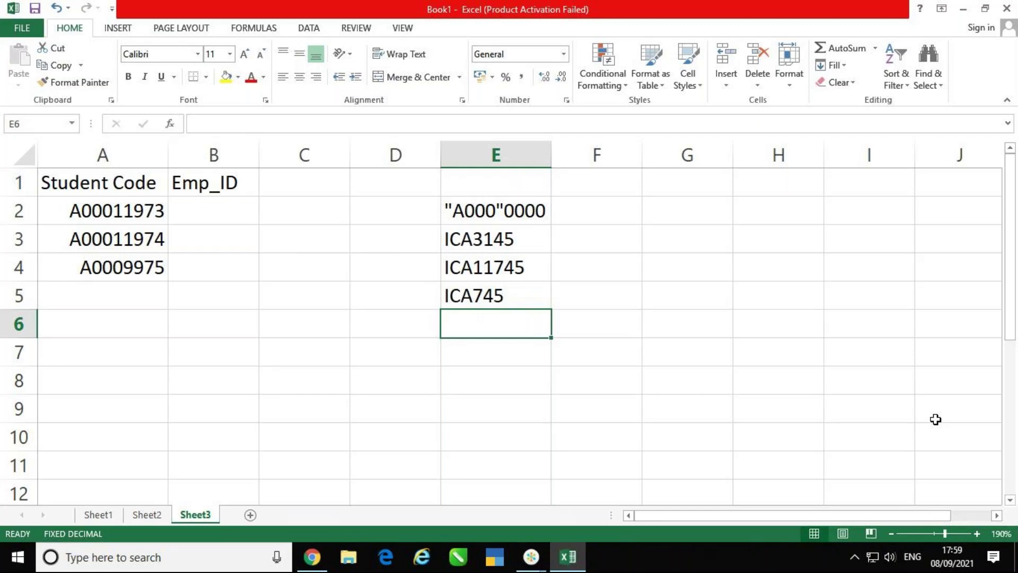
left_click(603, 215)
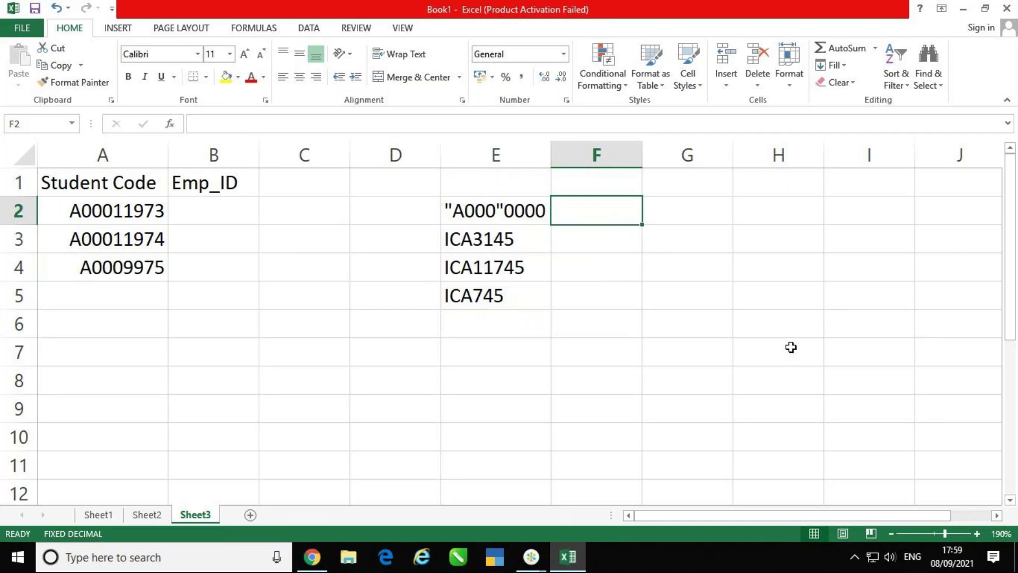
Step: Enter the format code "ICA"000 in F2 as a reference note
type("\"ICA\"")
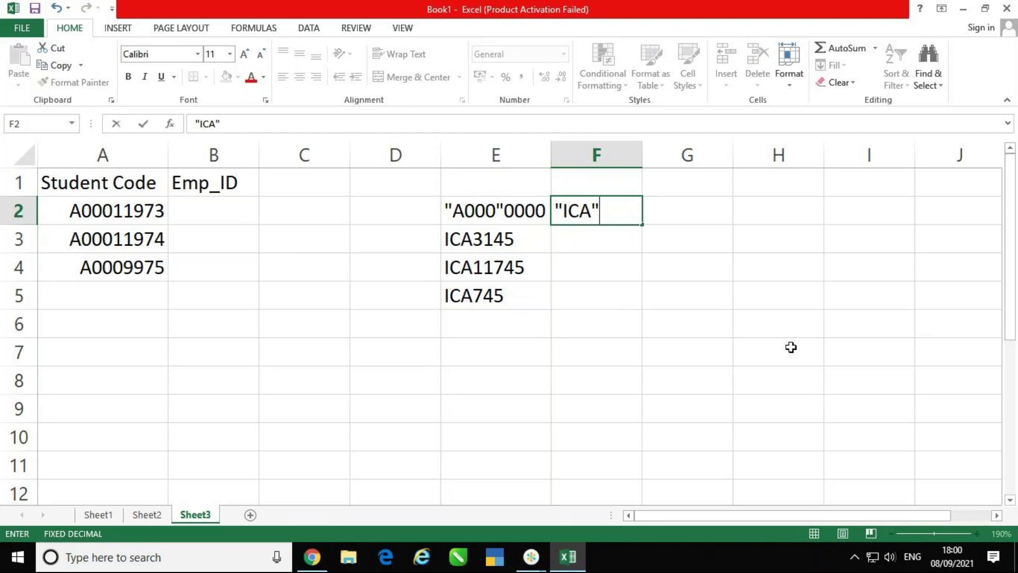
type("000")
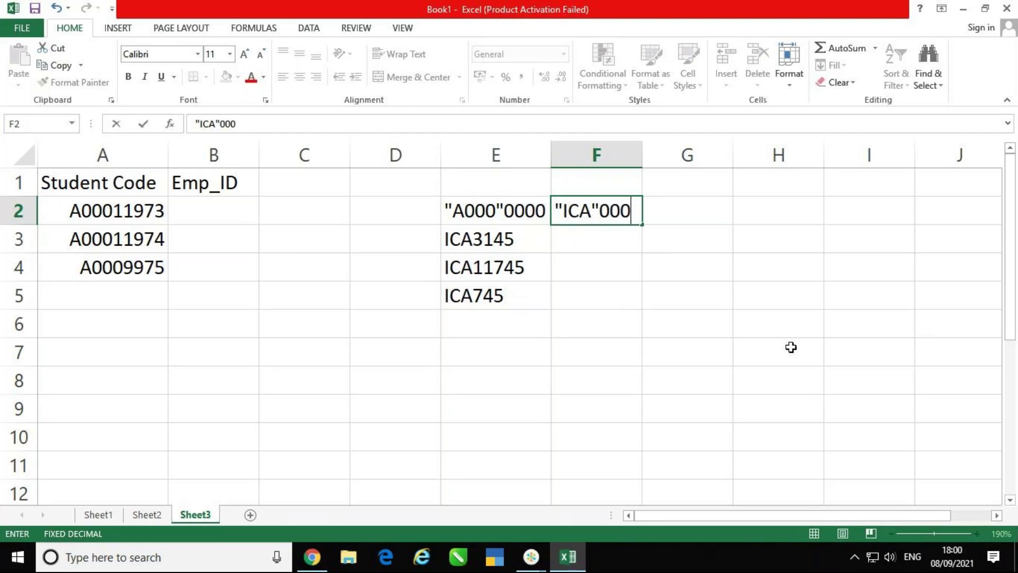
key("Return")
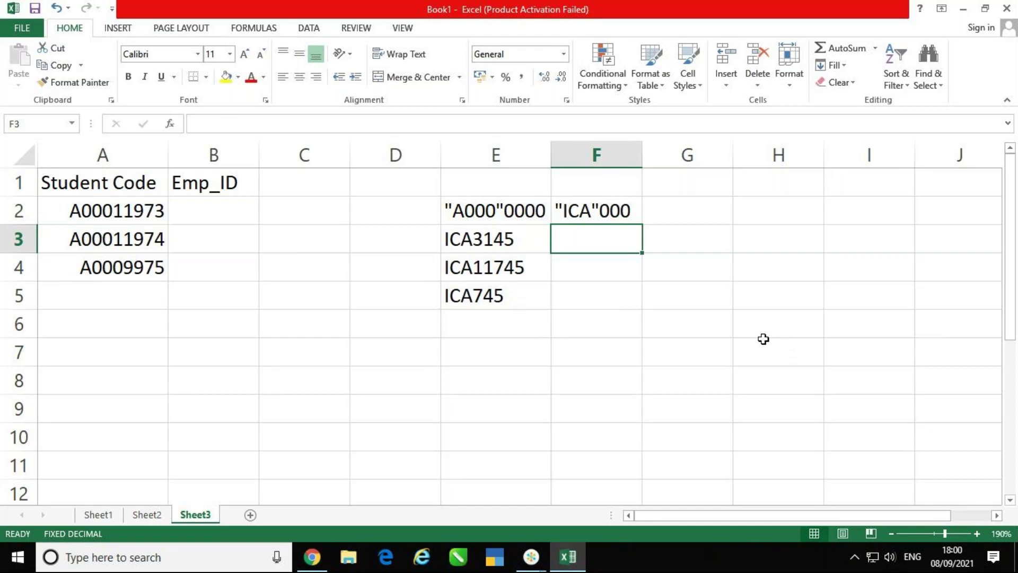
mouse_move(212, 211)
left_mouse_down()
mouse_move(204, 296)
mouse_move(212, 436)
left_mouse_up()
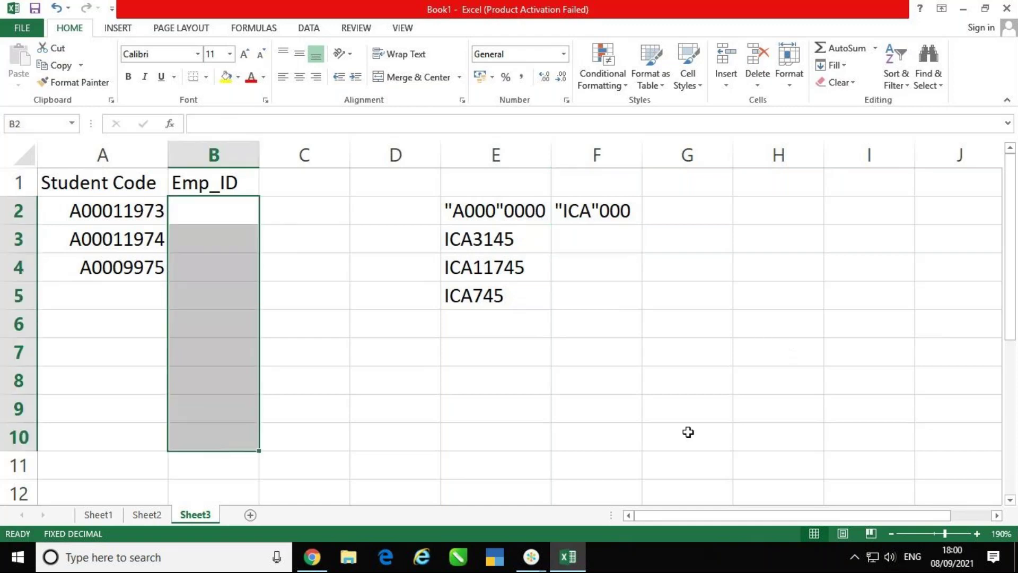
Step: Format the Emp_ID cells B2:B10 with the custom code "ICA"000
left_click(568, 101)
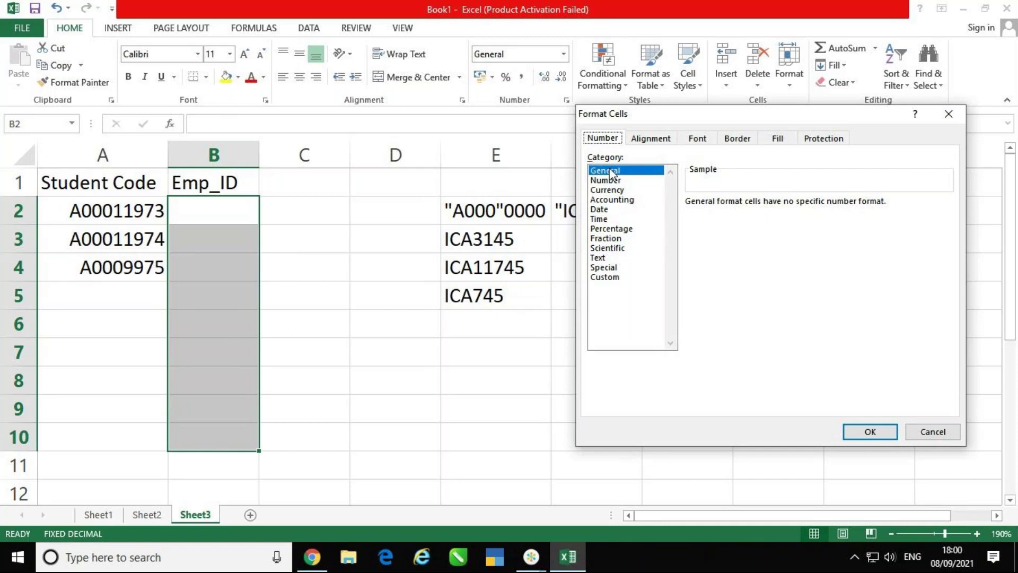
left_click(623, 281)
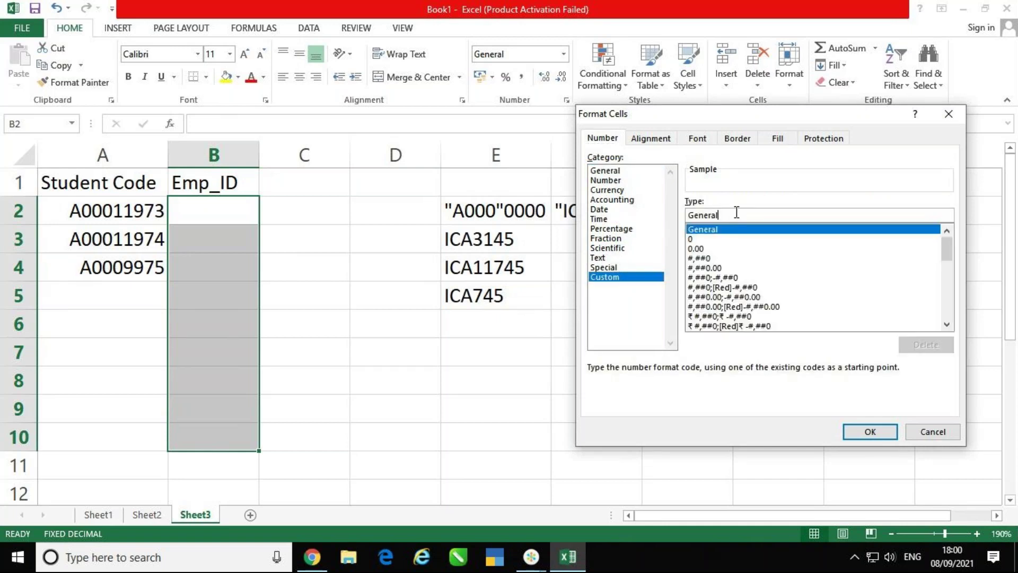
left_click(624, 172)
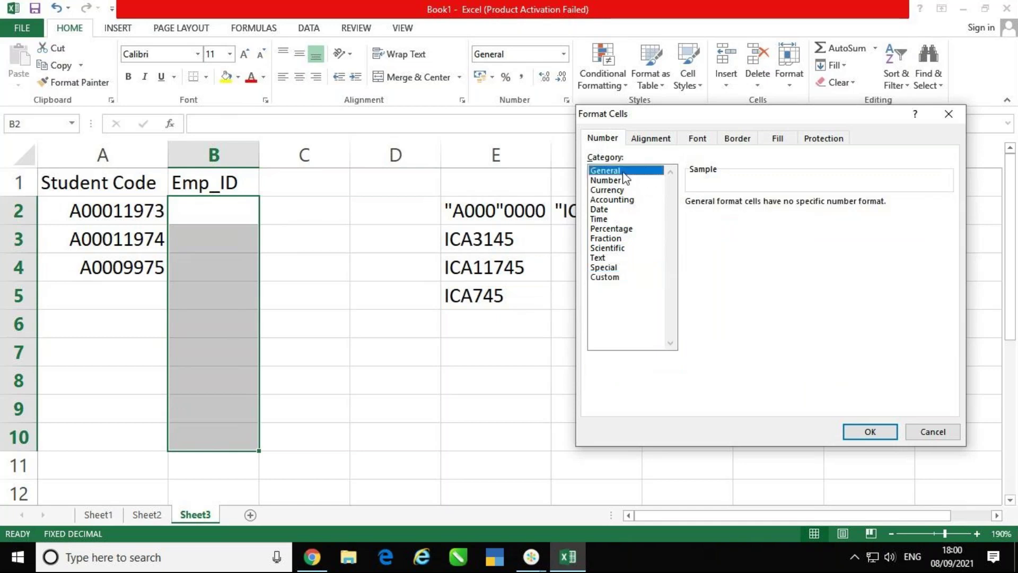
left_click(623, 181)
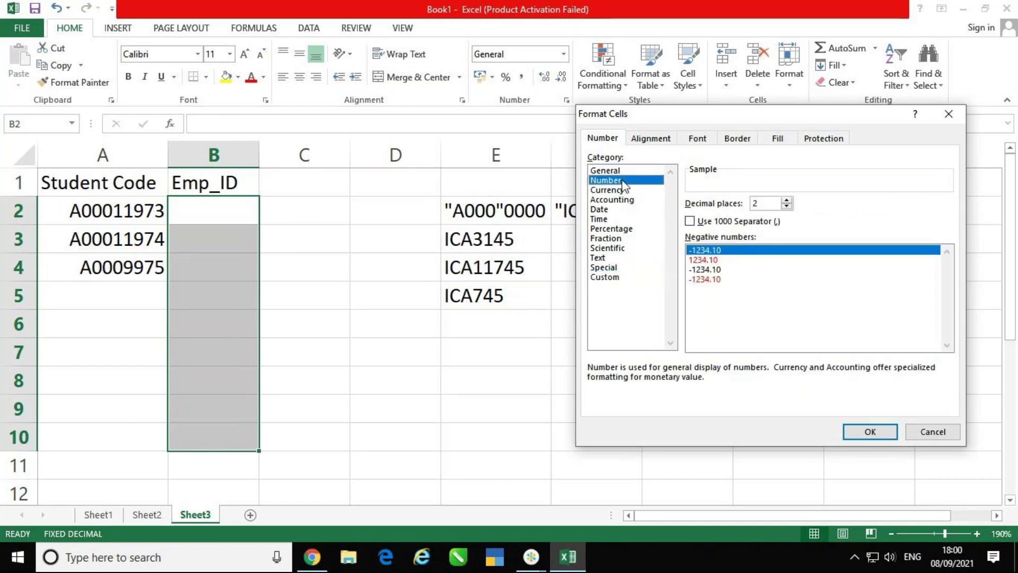
left_click(605, 277)
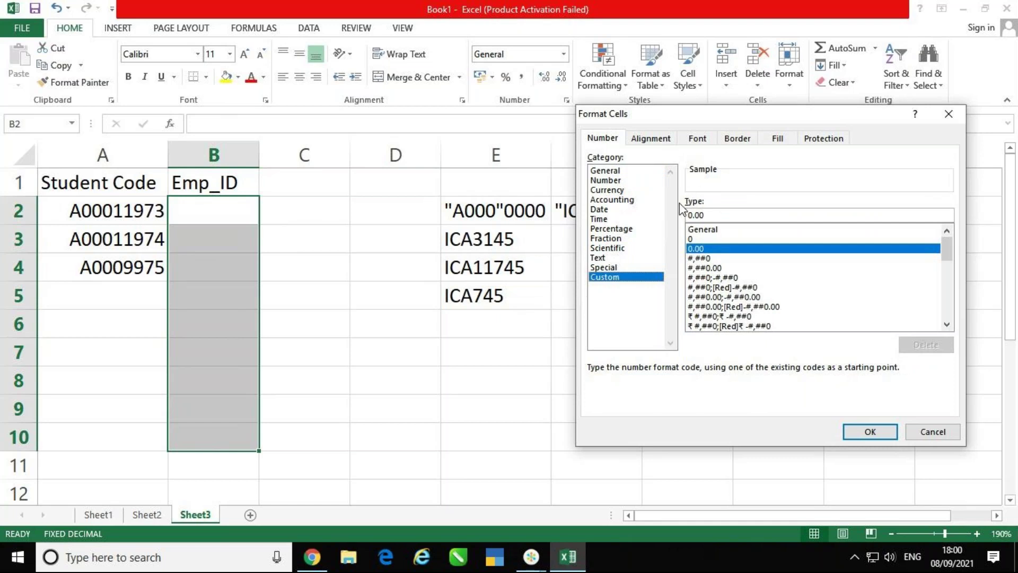
left_click_drag(723, 215, 577, 207)
key("BackSpace")
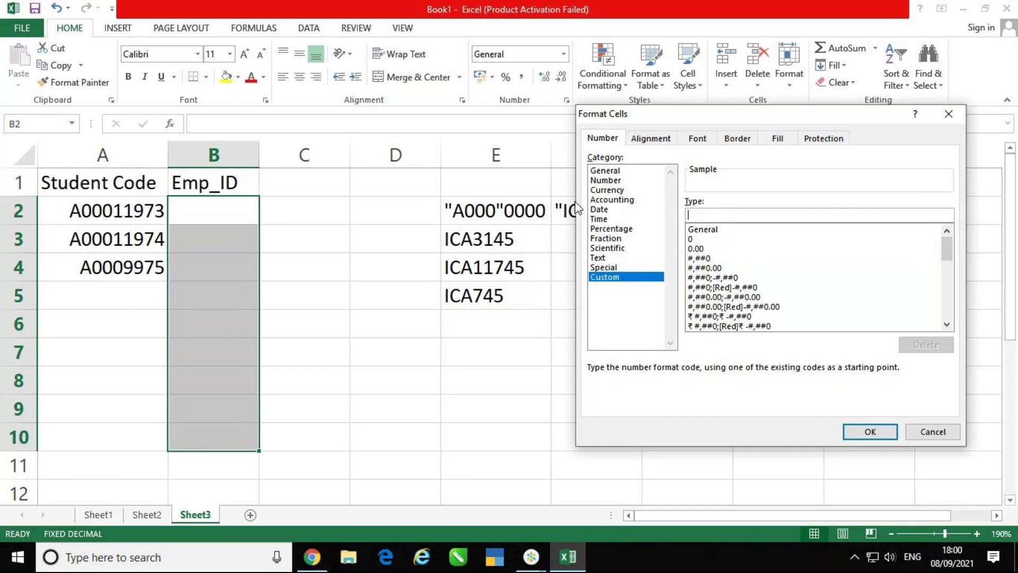
type("\"ICA\"")
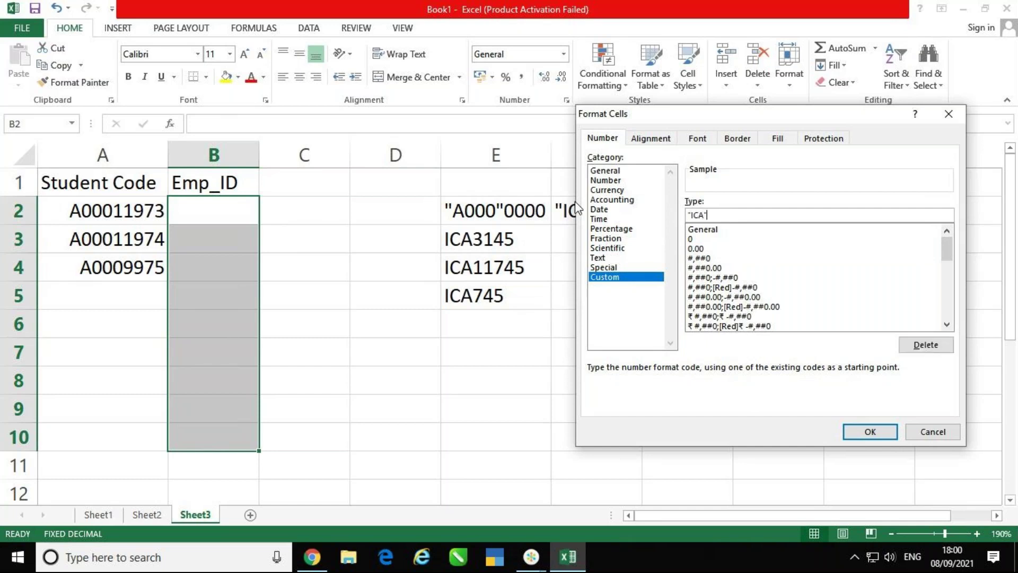
type("000")
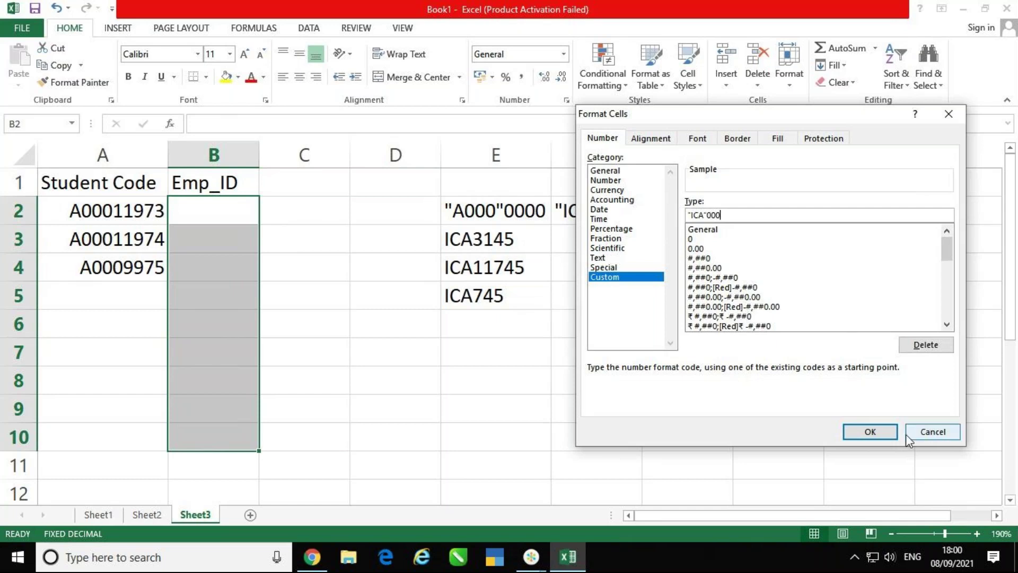
left_click(870, 432)
left_click(225, 212)
Step: Enter 3145, 11745, 9856 and 145 in B2:B5 as ICA-prefixed Emp_IDs
type("31")
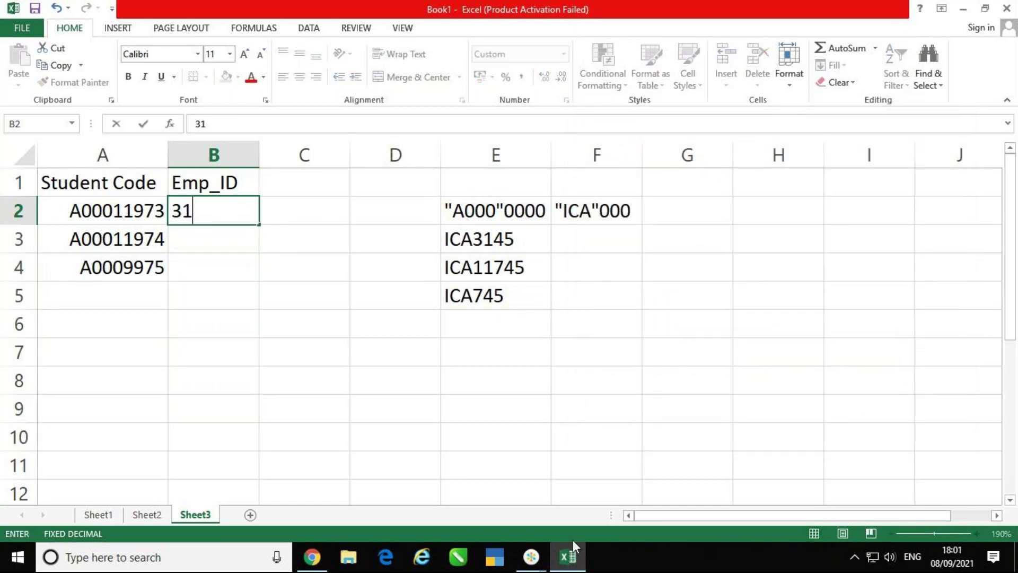
type("45")
key("Return")
type("11745")
key("Return")
type("9")
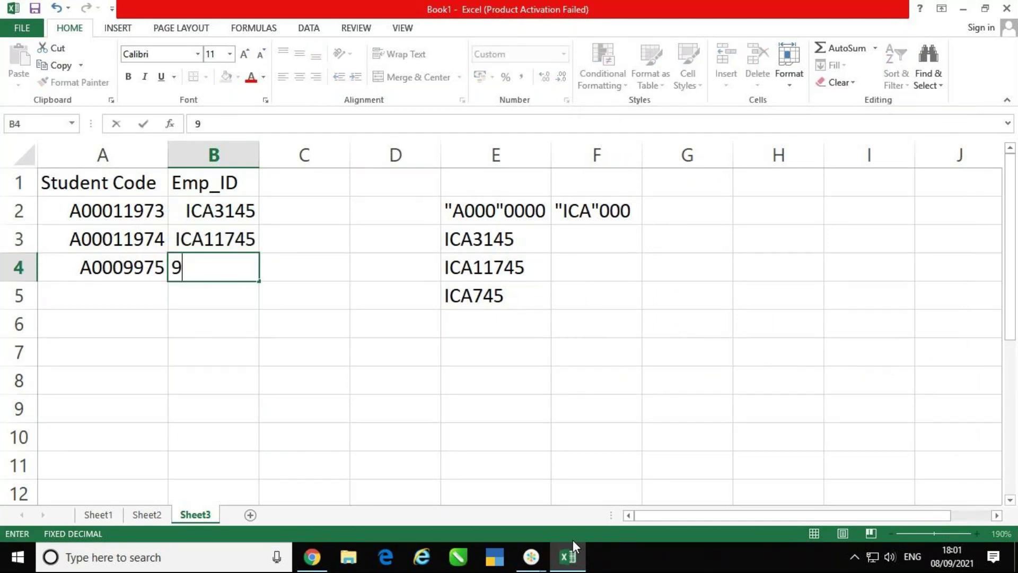
type("856")
key("Return")
type("145")
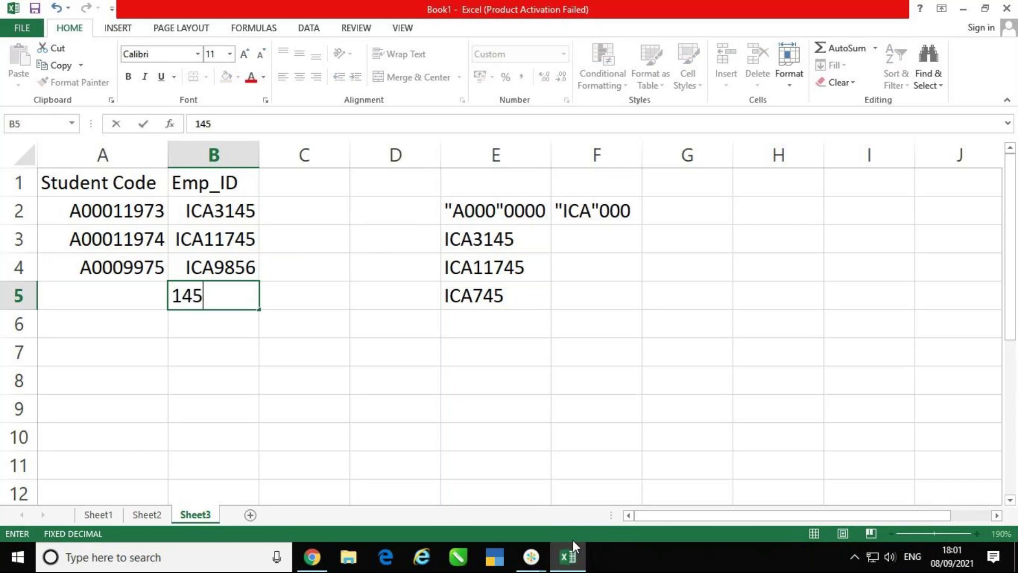
key("Return")
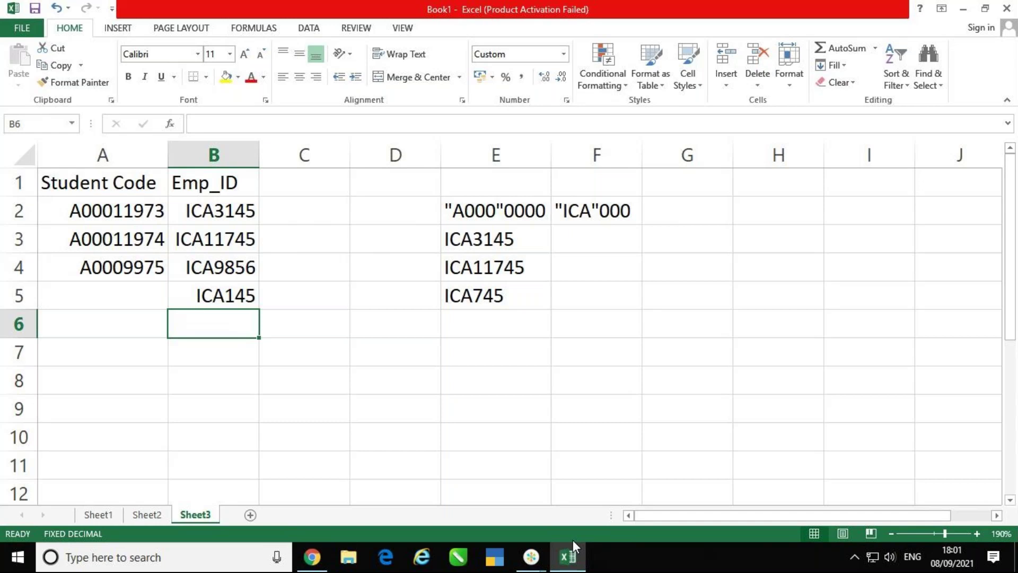
left_click(409, 408)
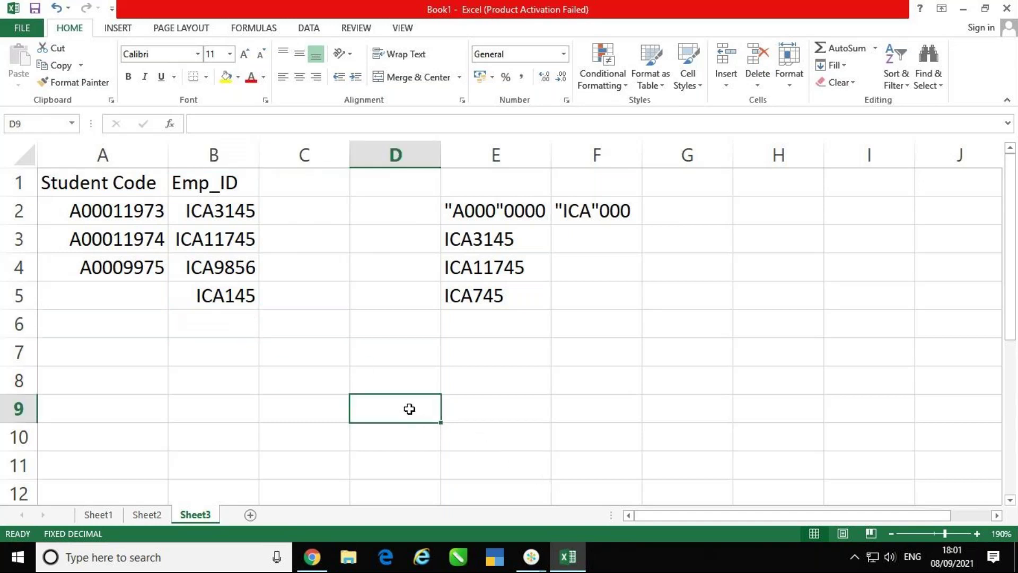
left_click(255, 195)
Step: Copy the Emp_ID heading into C1 and give C2:C8 the custom format "ICA"000
mouse_move(258, 197)
left_mouse_down()
mouse_move(334, 202)
mouse_move(328, 381)
left_mouse_up()
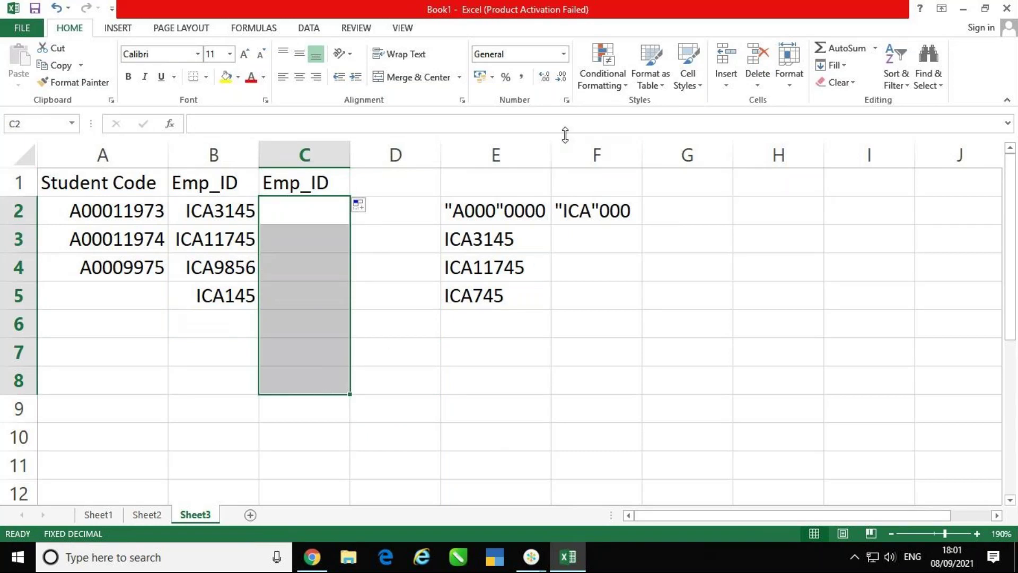
left_click(567, 100)
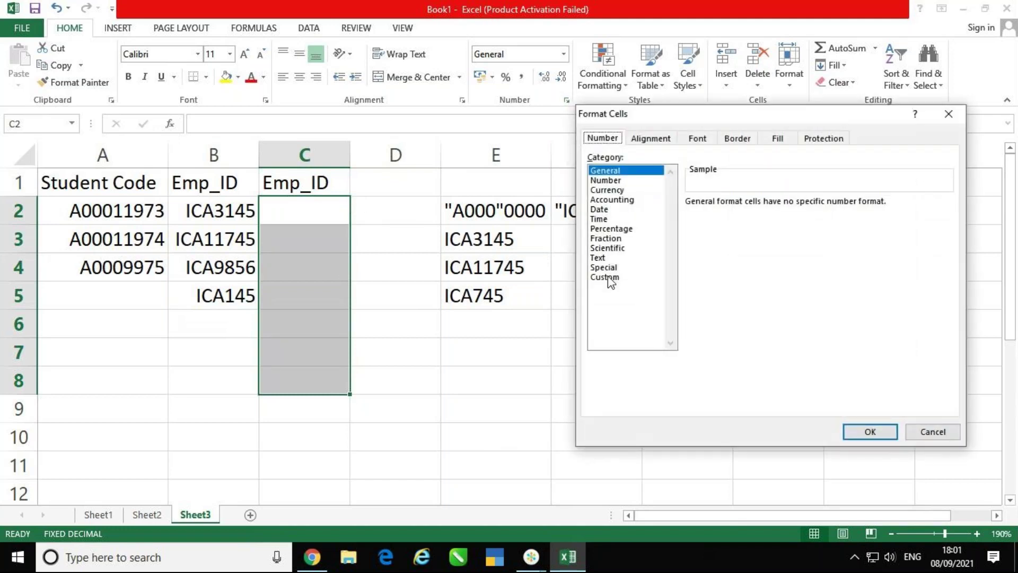
left_click(609, 277)
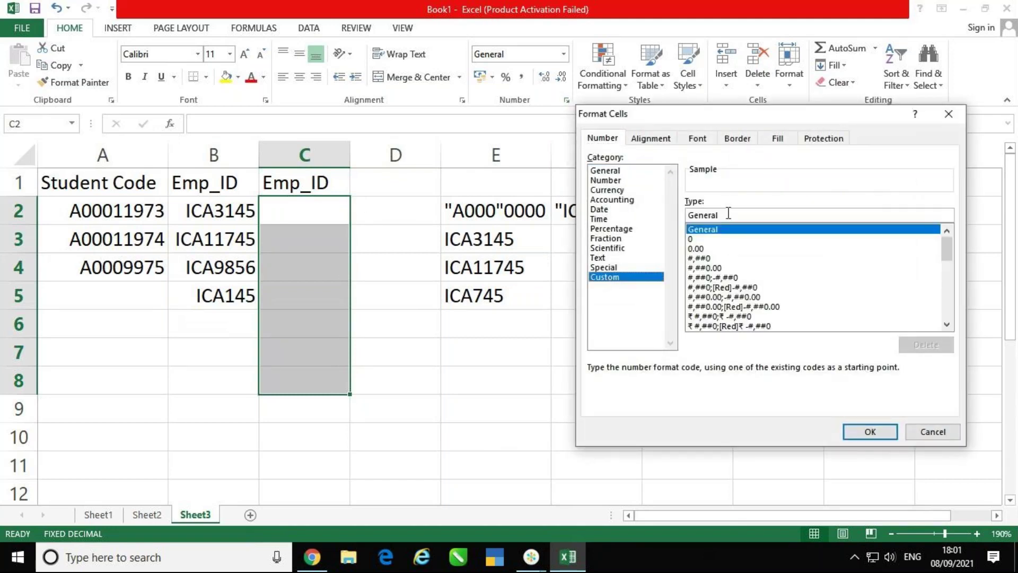
left_click_drag(727, 214, 690, 214)
key("BackSpace")
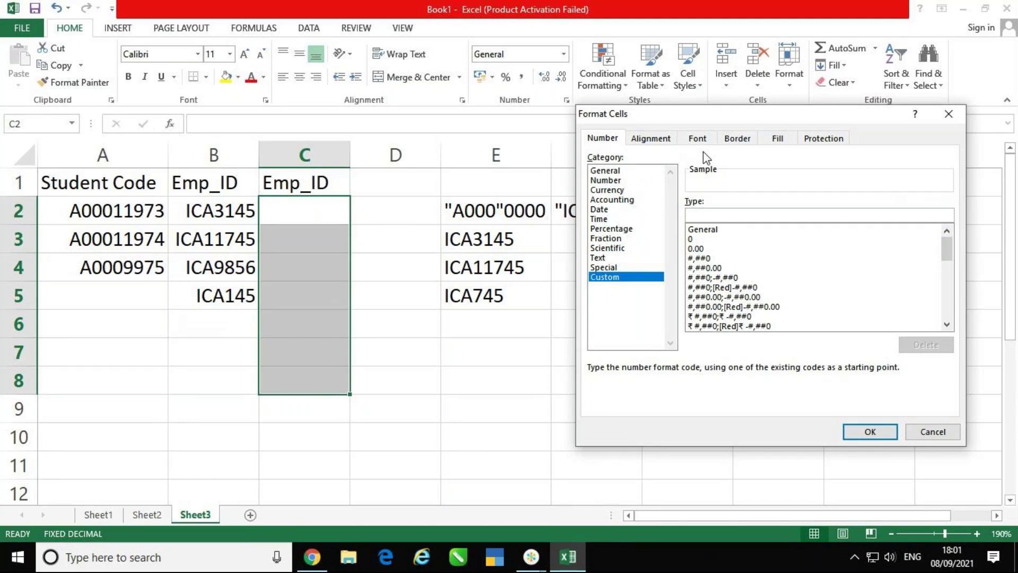
type("\"ICA\"")
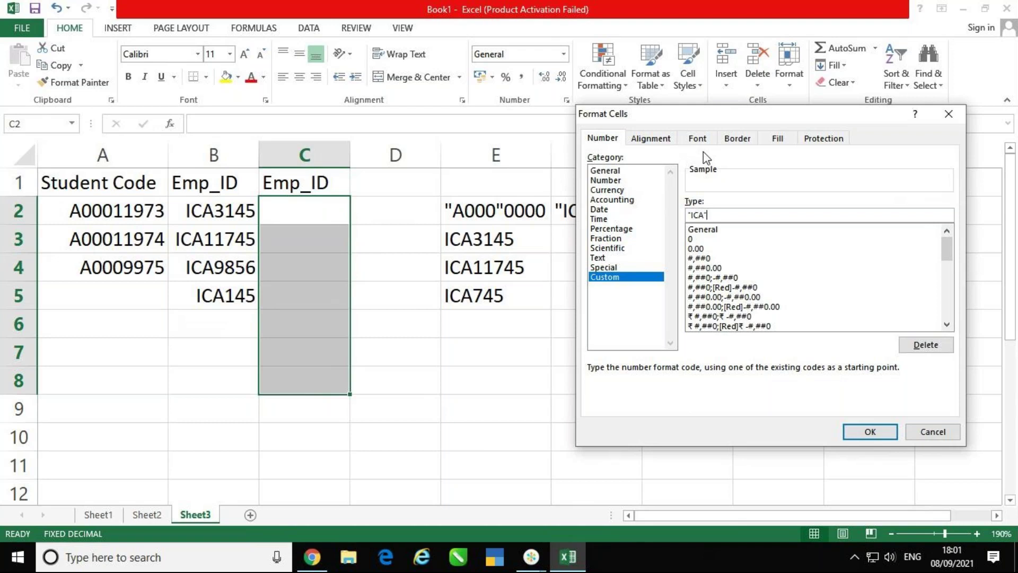
type("000")
left_click(877, 426)
Step: Enter 1458, 3644 and 12256 in C2:C4, shown as ICA1458, ICA3644, ICA12256
left_click(543, 343)
left_click(342, 210)
type("1")
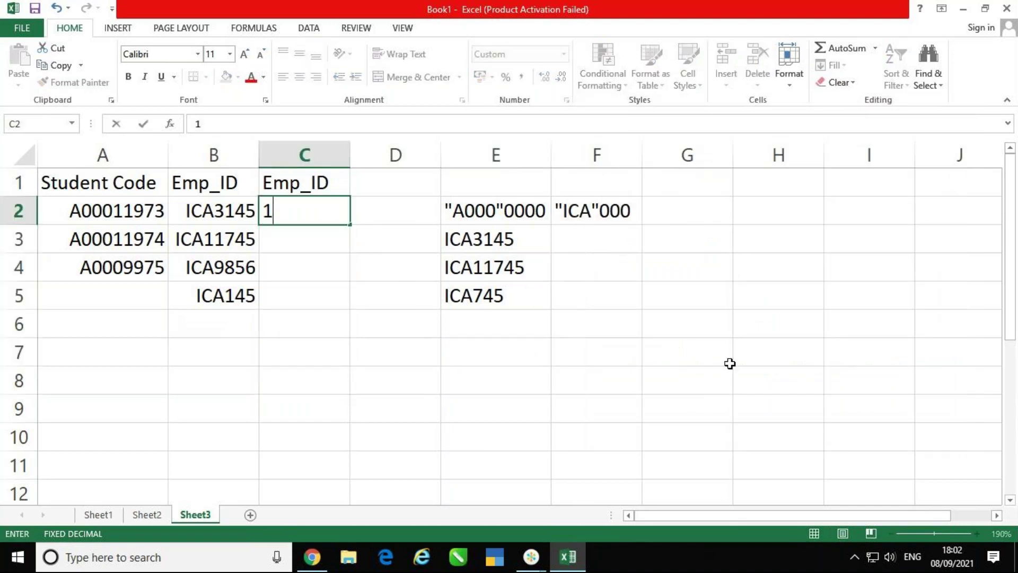
type("458")
key("Return")
type("3644")
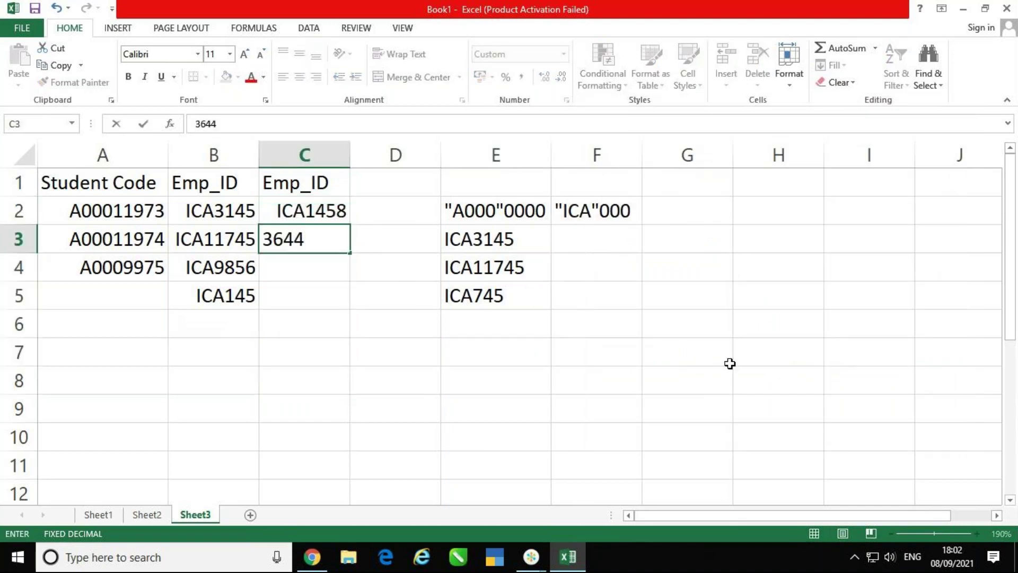
key("Return")
type("12256")
key("Return")
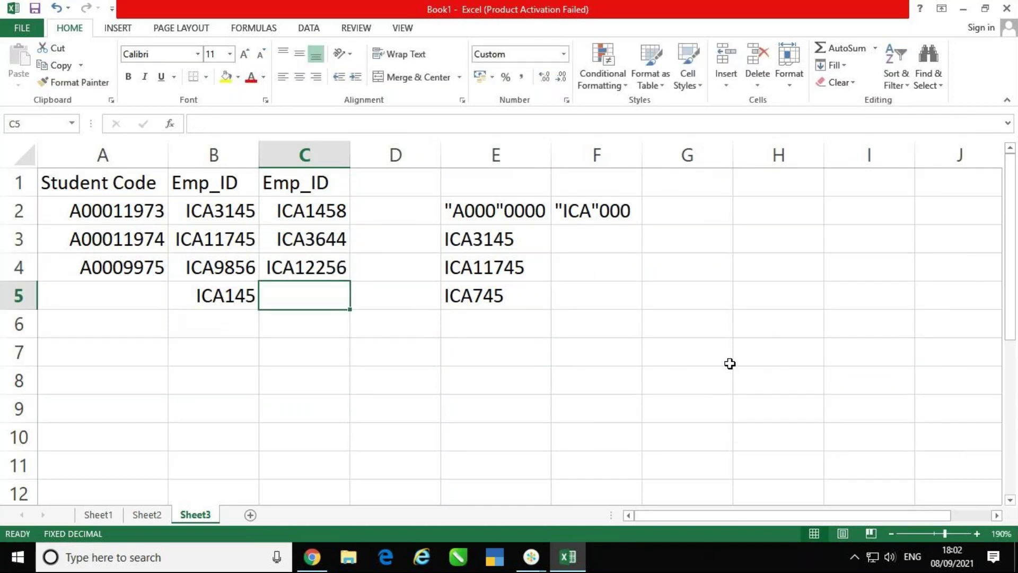
Step: Test 1458 in unformatted cell C10 for comparison, then clear it
left_click(325, 382)
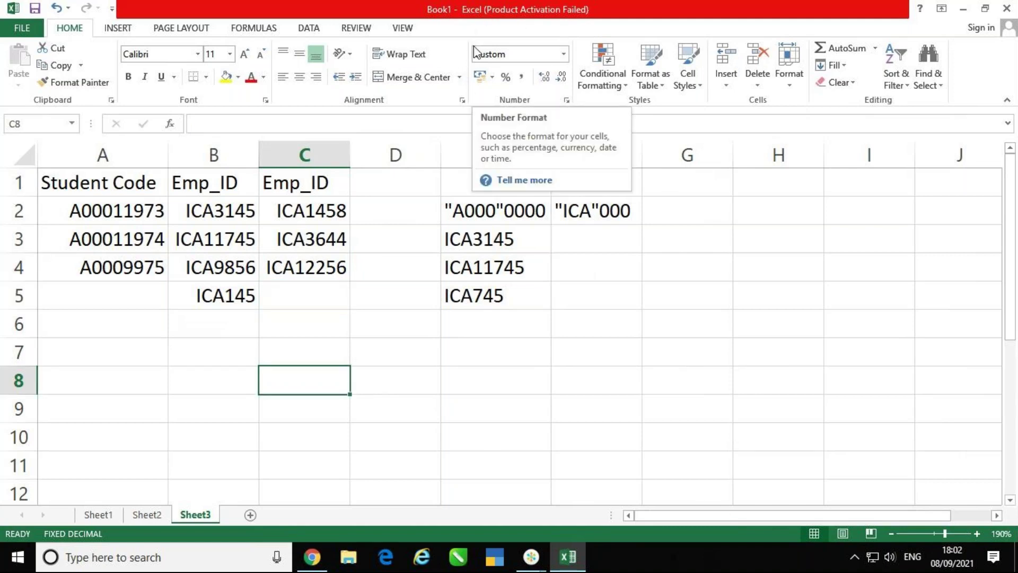
left_click(332, 445)
type("1458")
key("Return")
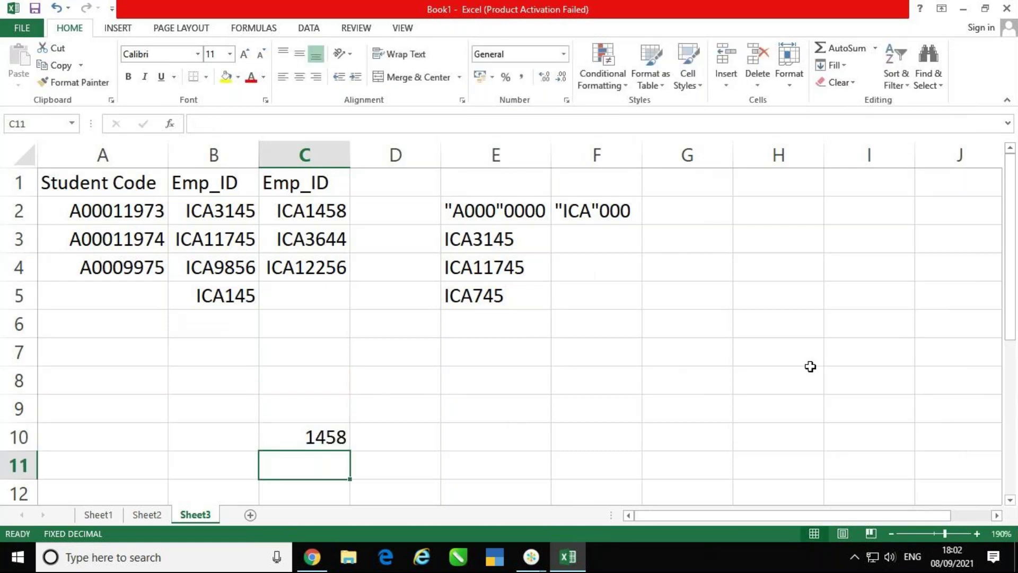
key("Up")
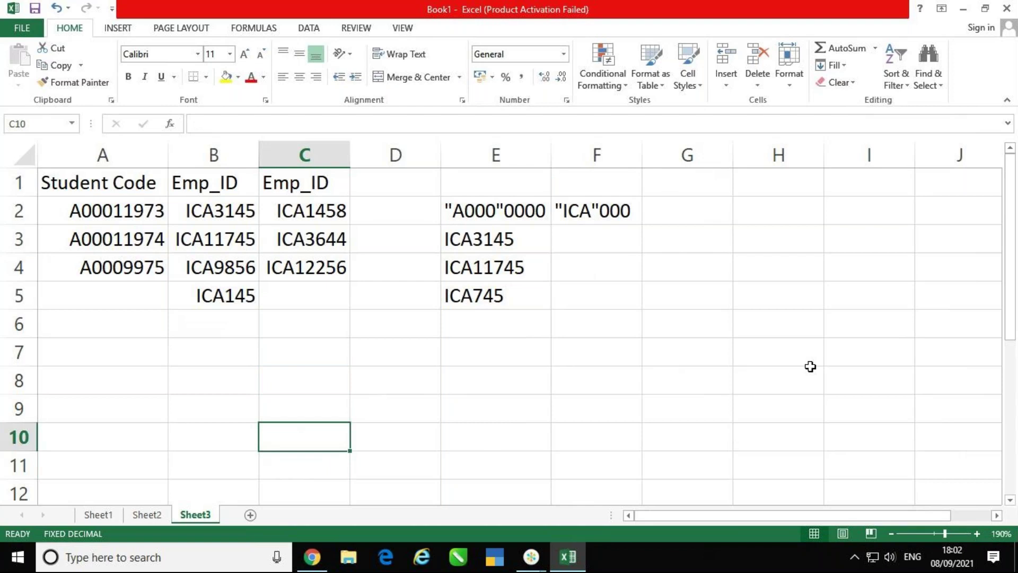
key("Right")
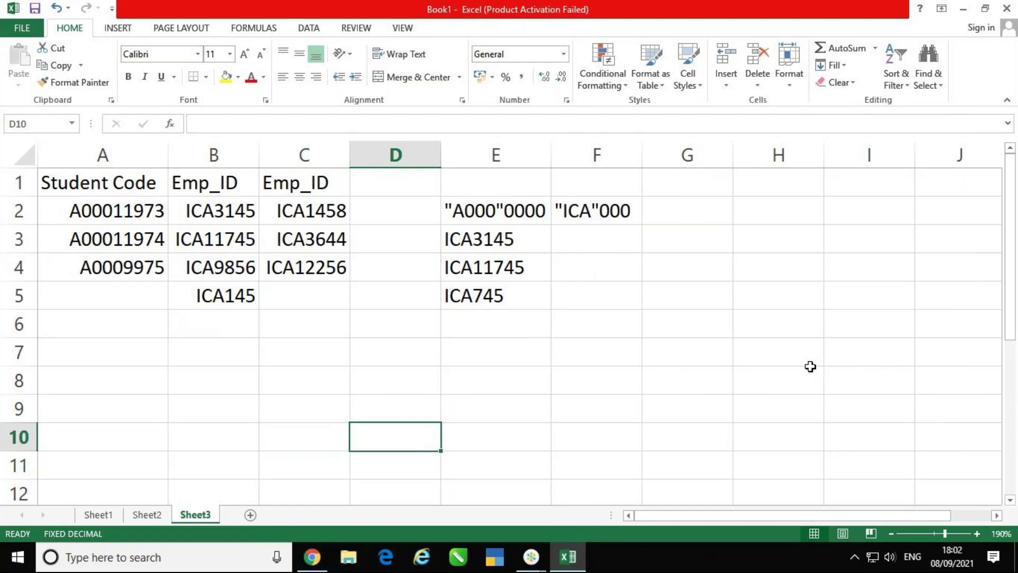
Step: Extend C8's ICA custom format down column C to C16
left_click(287, 399)
left_click(304, 387)
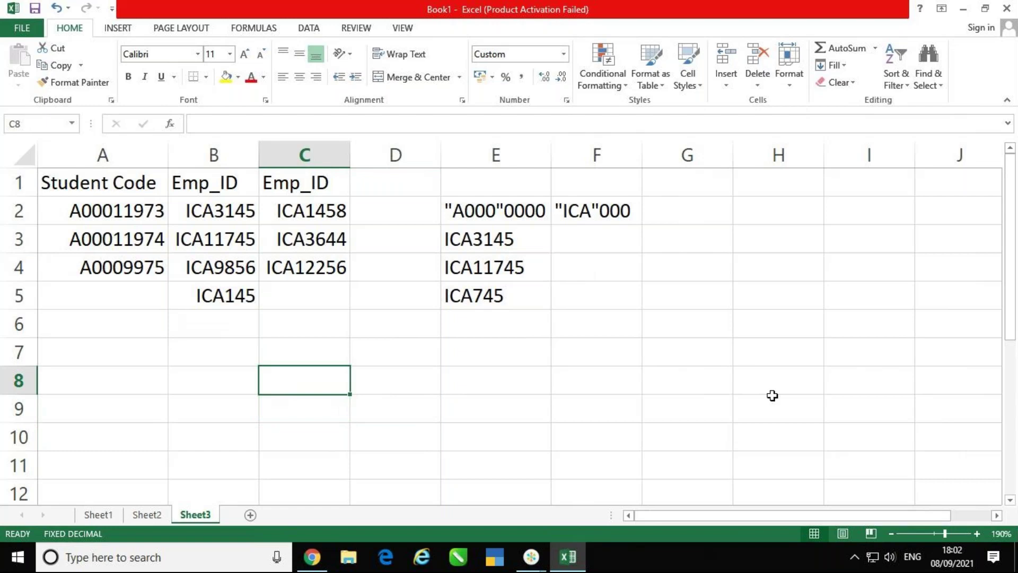
mouse_move(349, 395)
left_mouse_down()
mouse_move(352, 419)
mouse_move(477, 400)
left_mouse_up()
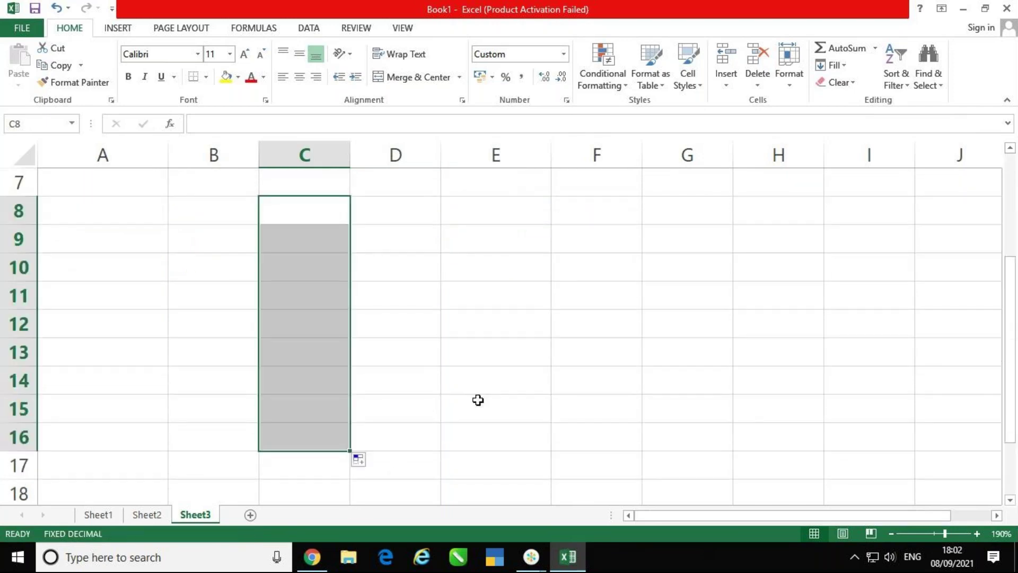
left_click(478, 400)
Step: Enter 147 in C15 so it shows as ICA147, then move back toward the top
left_click(330, 411)
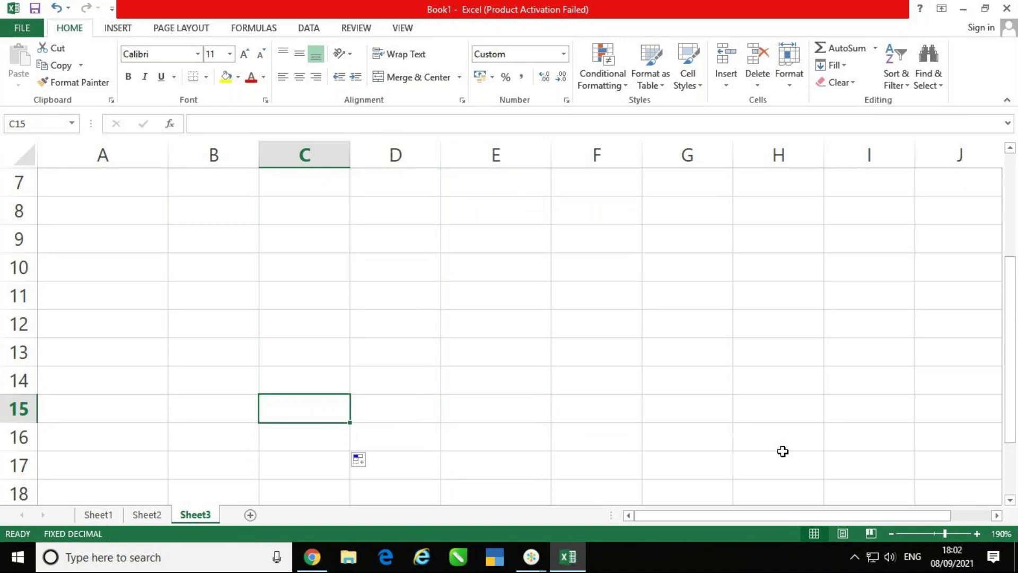
type("147")
key("Return")
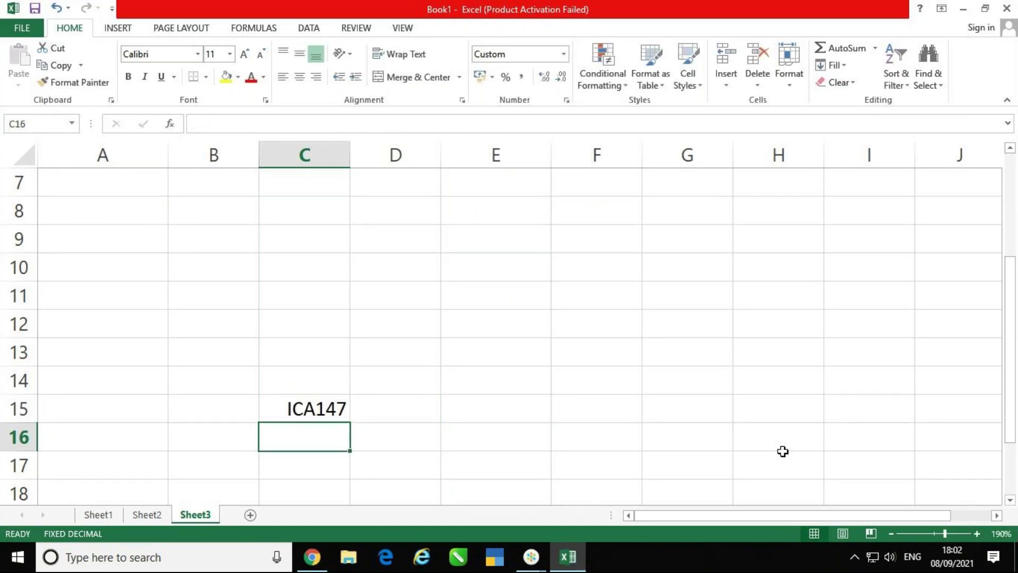
key("Up")
key("Up")
key("Up")
key("Up")
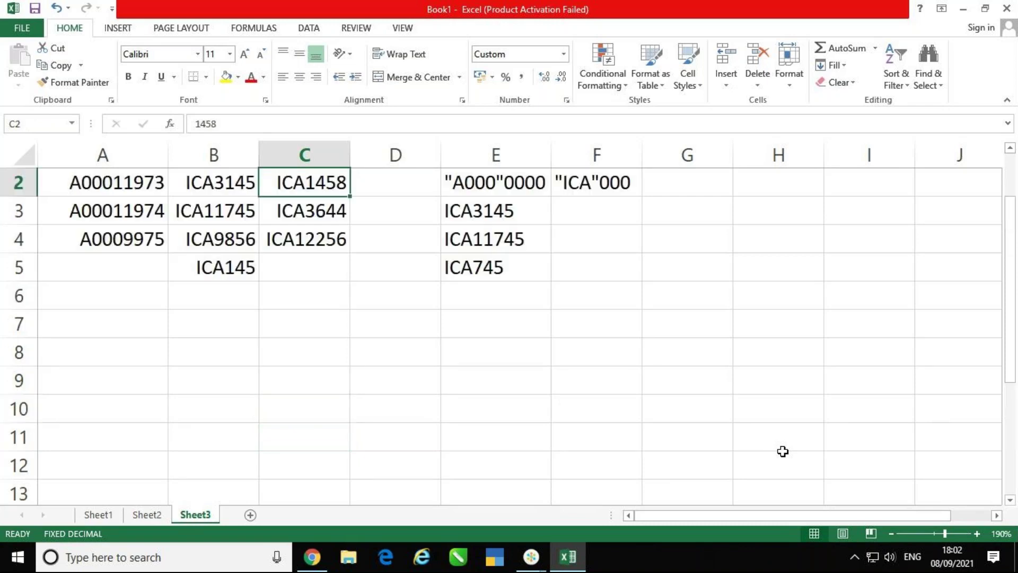
key("Up")
key("Right")
key("Right")
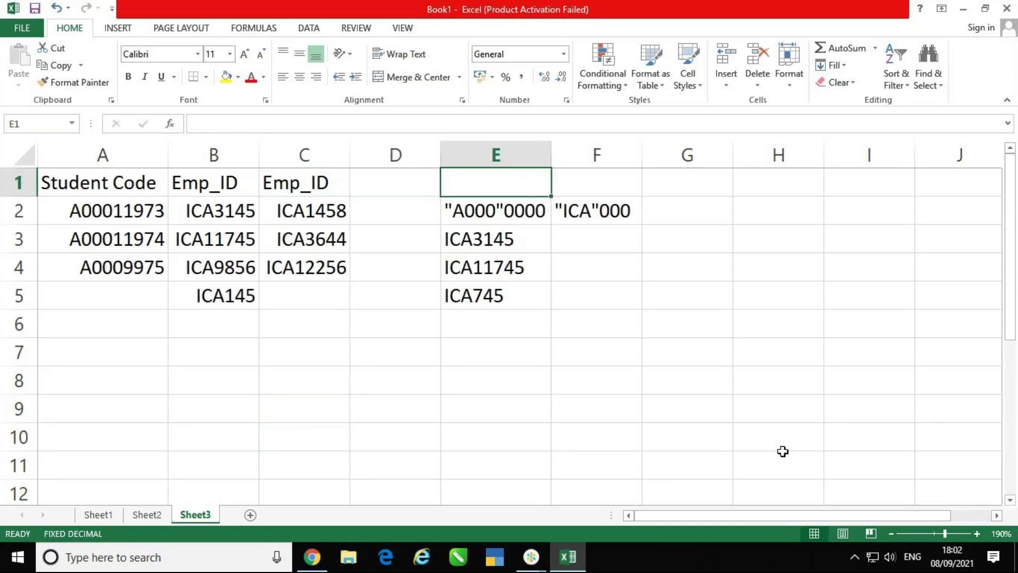
key("Down")
key("Down")
key("Down")
key("Right")
key("Right")
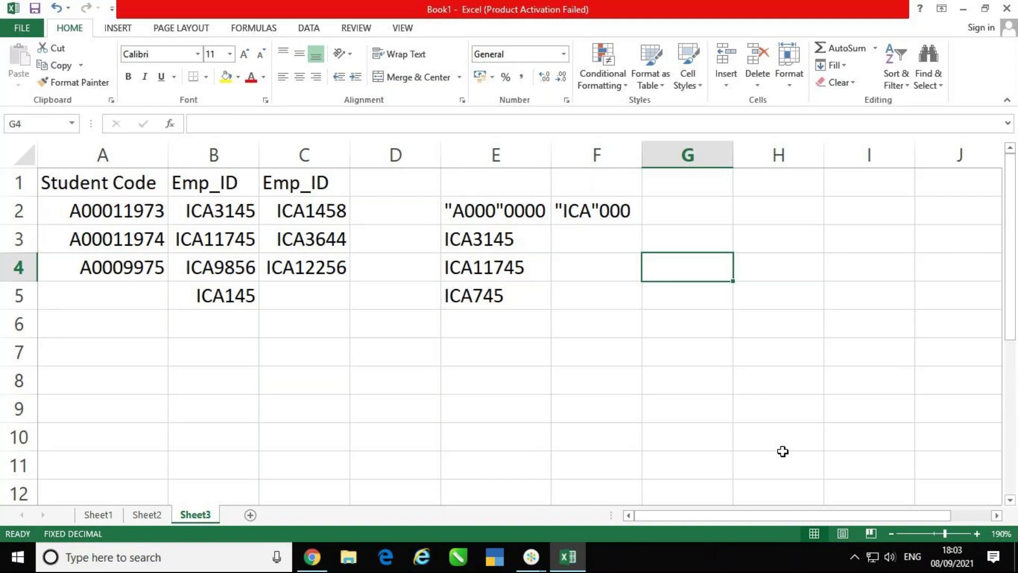
Step: Copy the ICA custom format from C7 with Format Painter
left_click(318, 352)
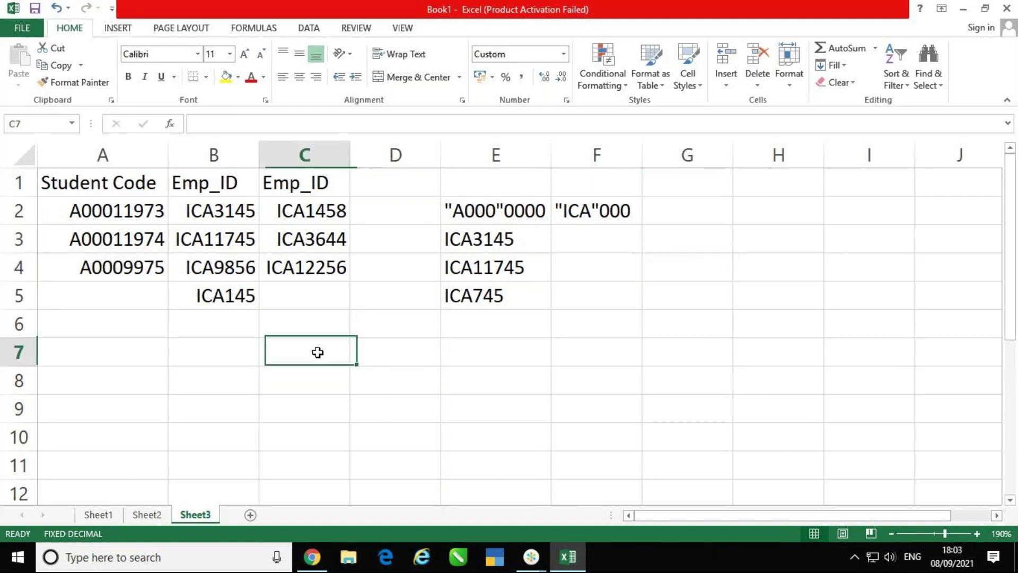
left_click(90, 86)
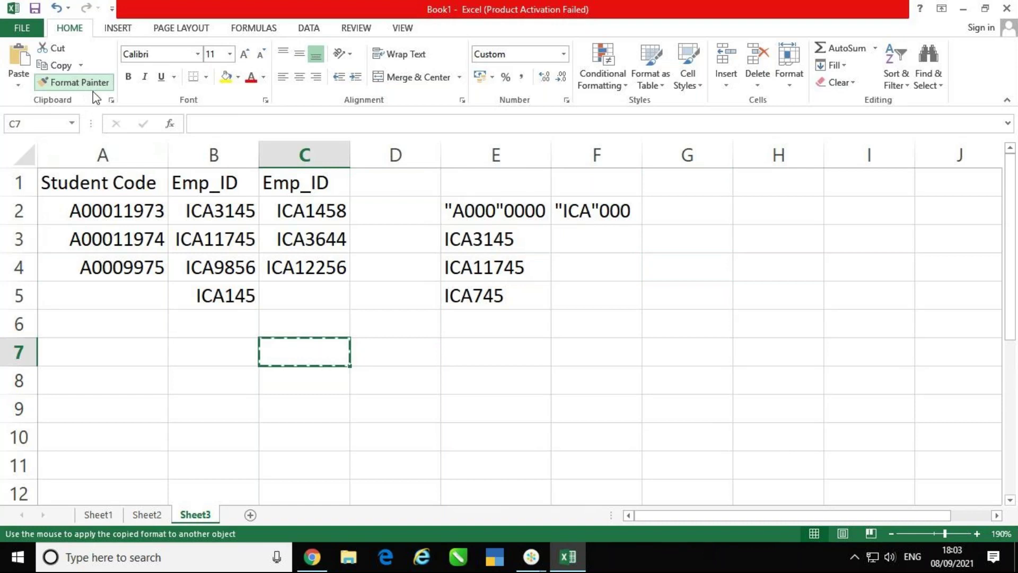
Step: Paint the ICA format onto H1:H10 and enter 1458 in H1, showing ICA1458
left_click_drag(757, 183, 757, 429)
left_click(783, 187)
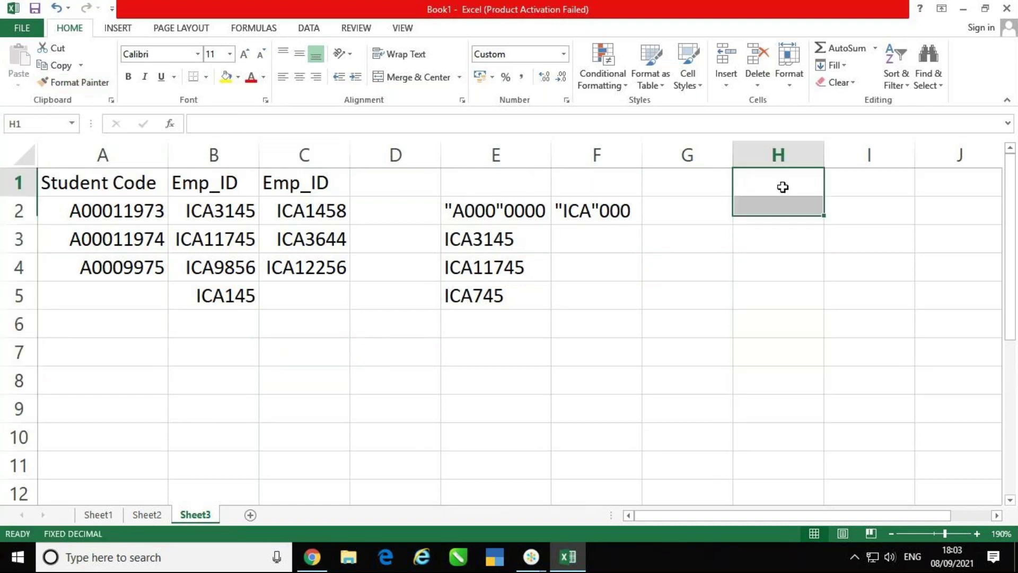
type("145")
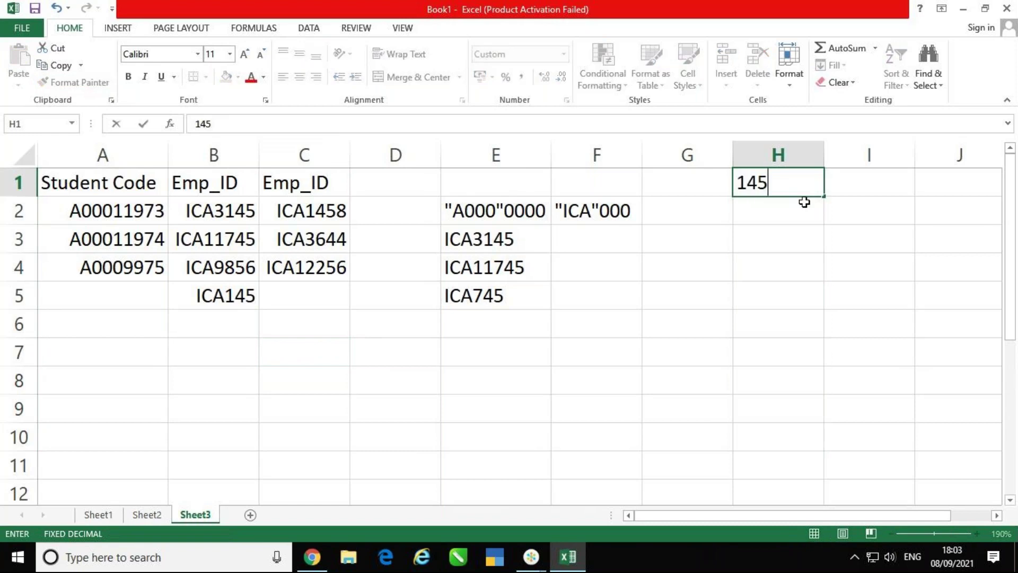
type("8")
key("Return")
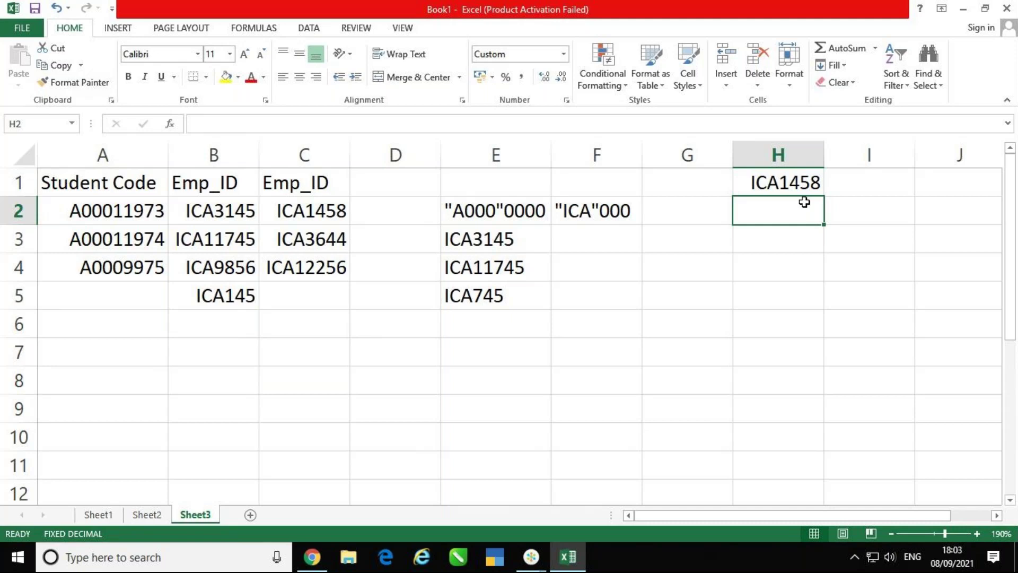
Step: Move to cell E10 to begin a new label
key("Down")
key("Down")
key("Down")
key("Down")
key("Down")
key("Down")
key("Down")
key("Left")
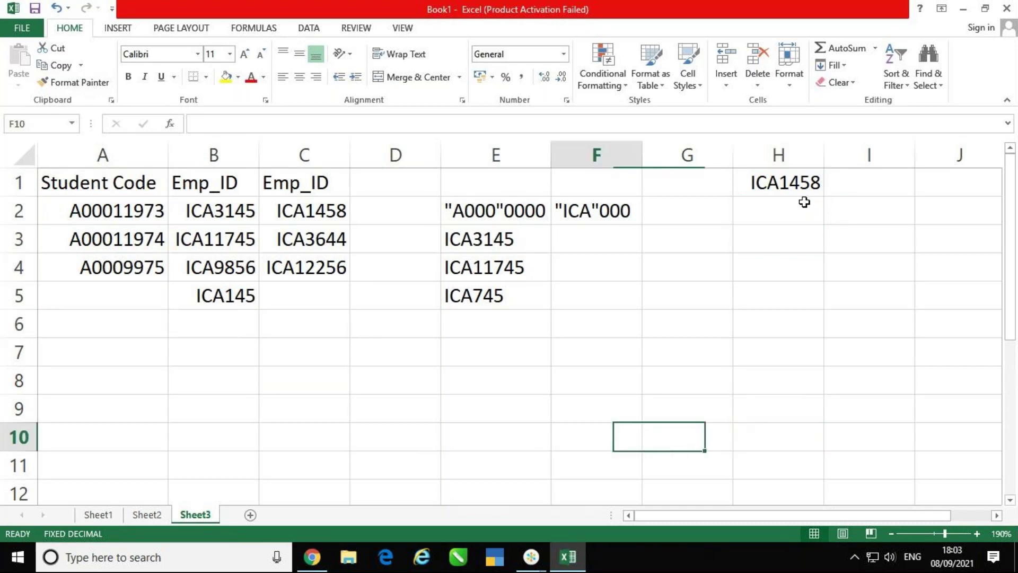
key("Left")
Step: Enter the labels Suffix, Prefix and Prefix & Suffix in E10:E12
type("S")
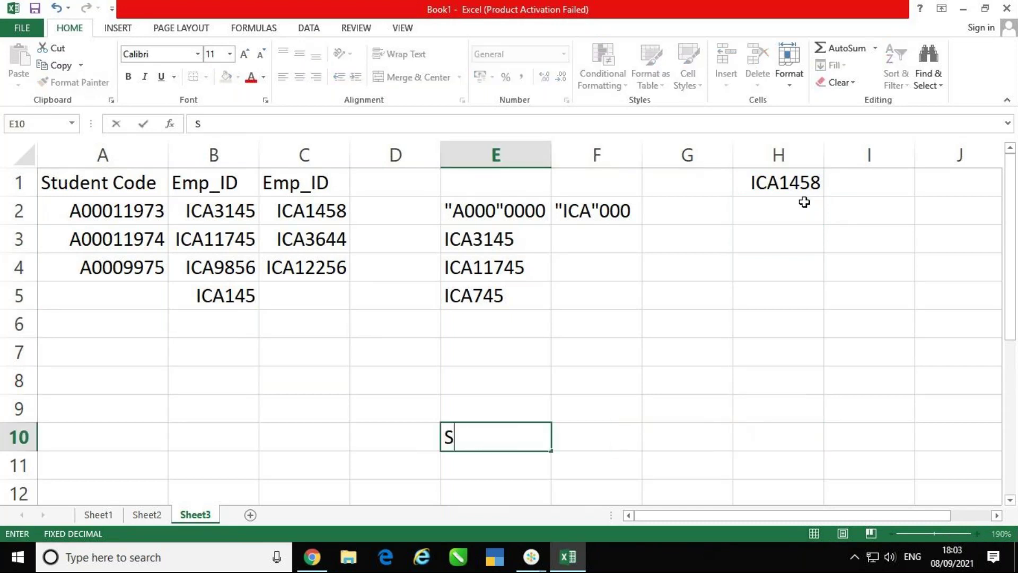
type("uffix")
key("Return")
type("Pre")
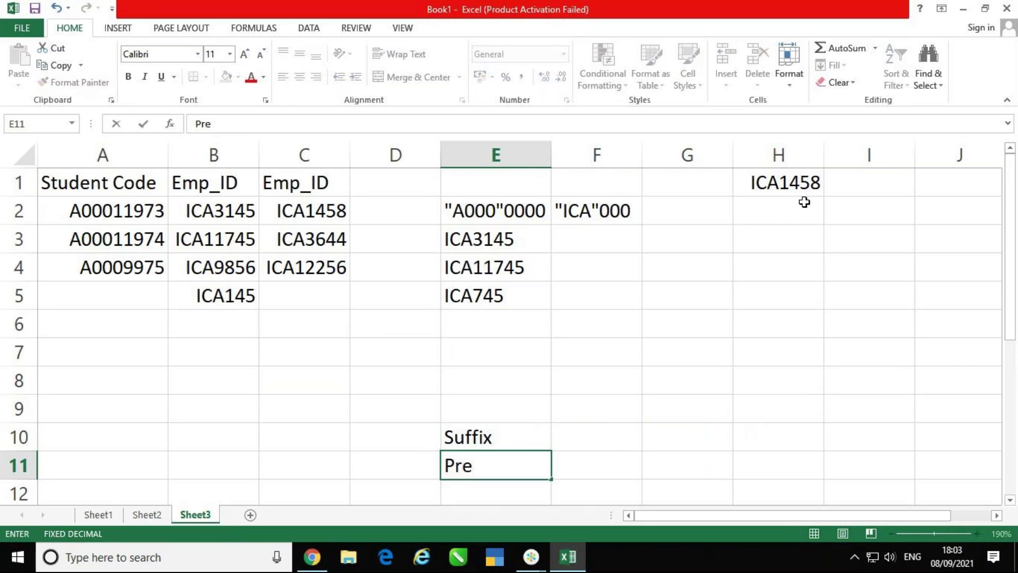
type("fix")
key("Return")
type("Prefix ")
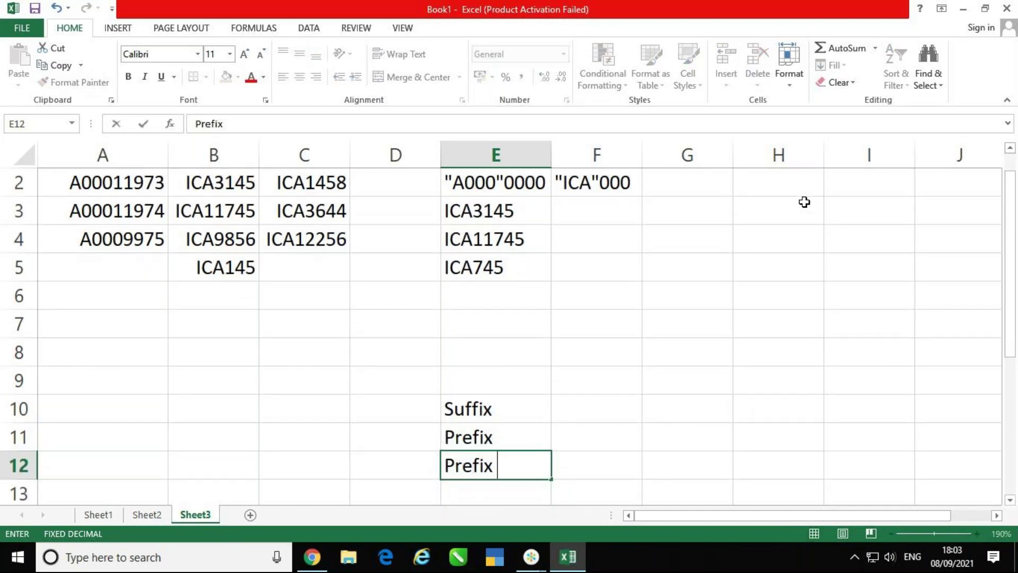
type("& Suffix")
key("Return")
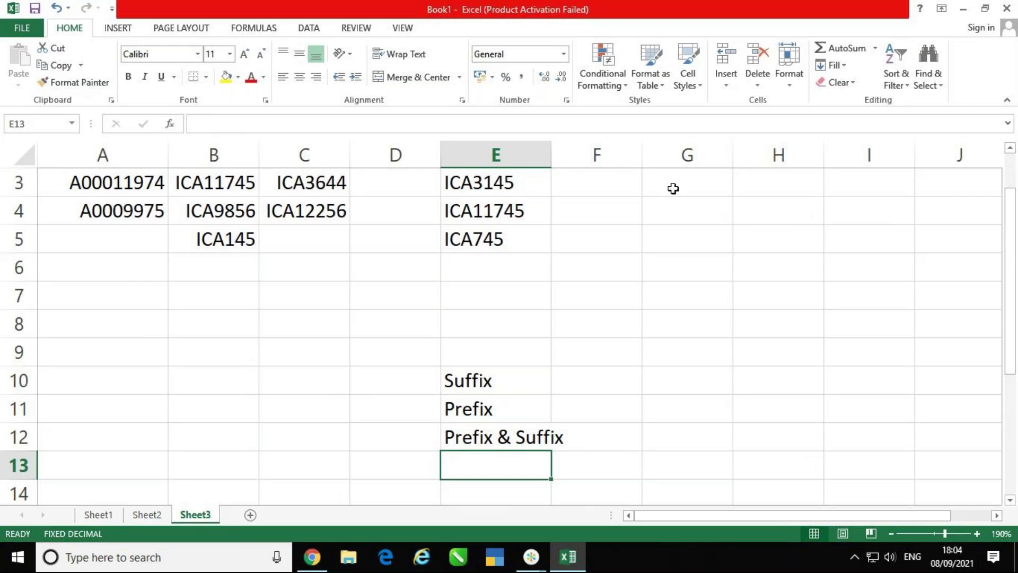
Step: Fill the Prefix label in E11 with yellow
scroll(669, 183, "up", 1)
left_click(811, 371)
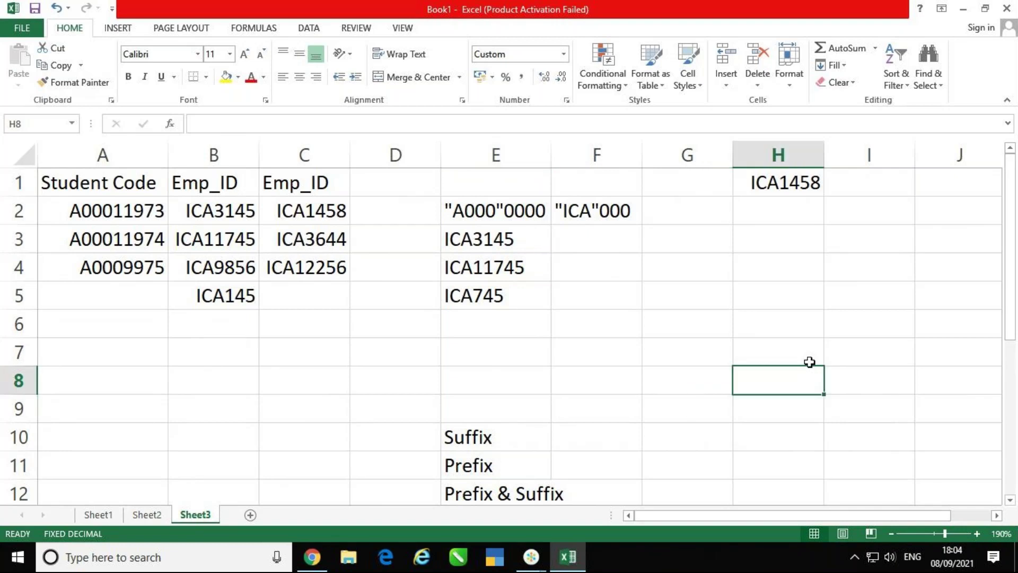
left_click(496, 464)
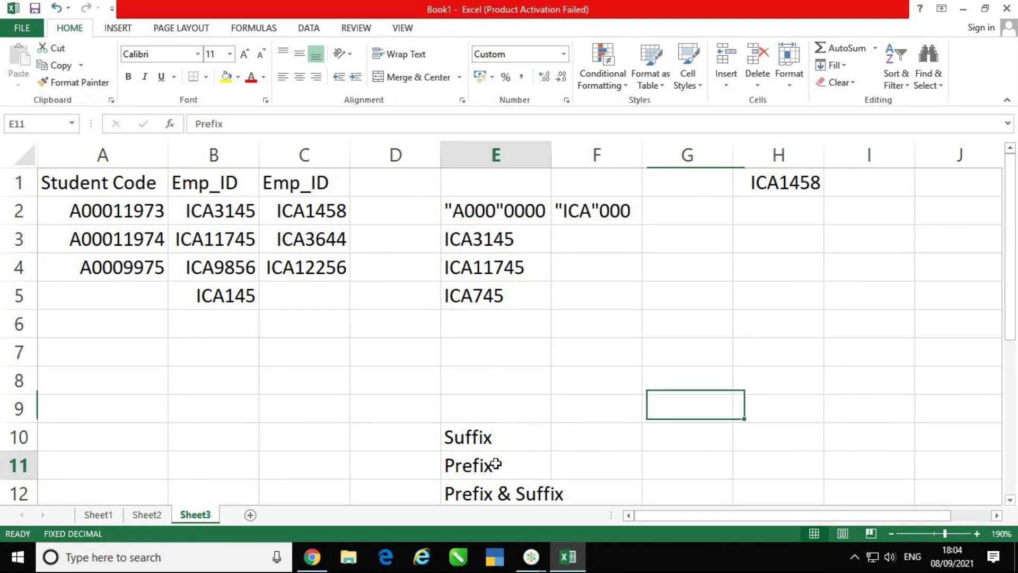
left_click(226, 76)
left_click(803, 468)
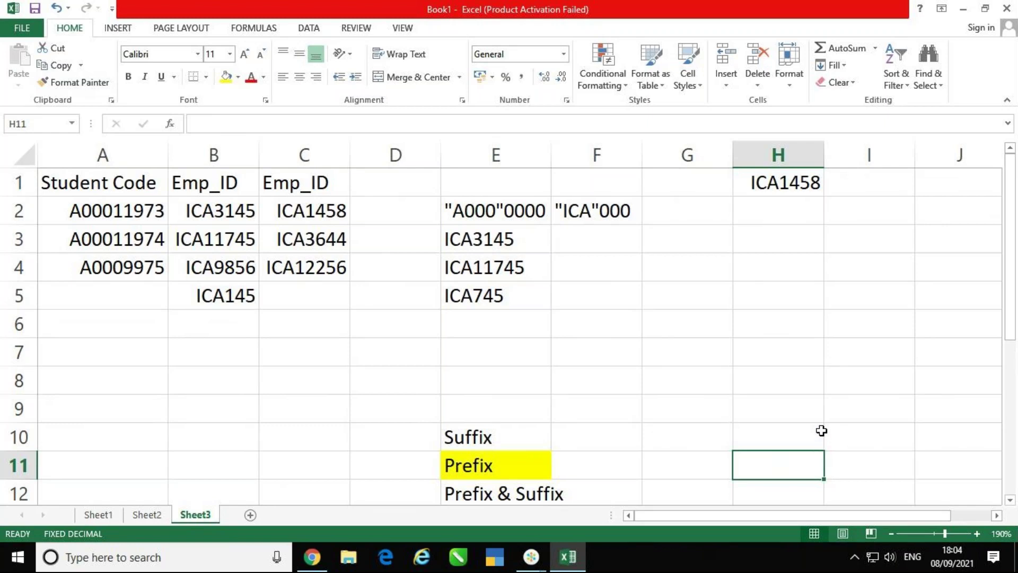
left_click(996, 515)
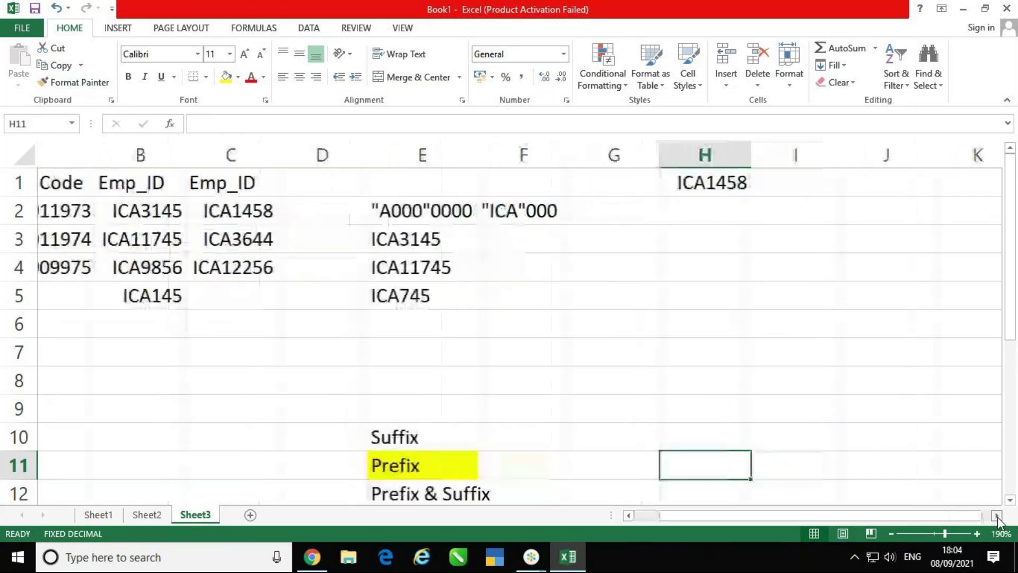
left_click(383, 185)
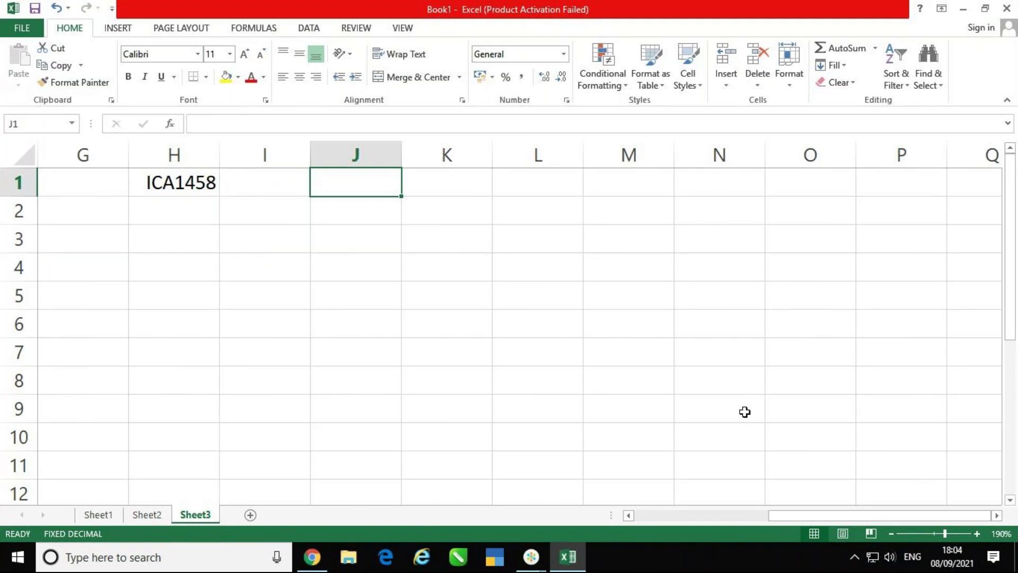
Step: Add an Overtime heading in J1 with sample values 15, 6, 40 and 25 below
type("Overtime")
key("Return")
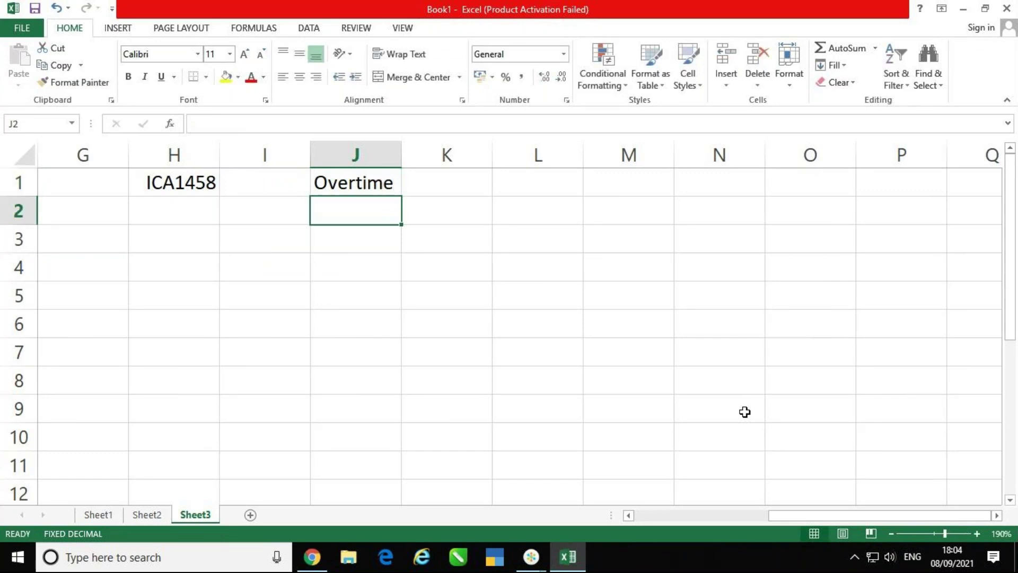
type("15")
key("Return")
type("6")
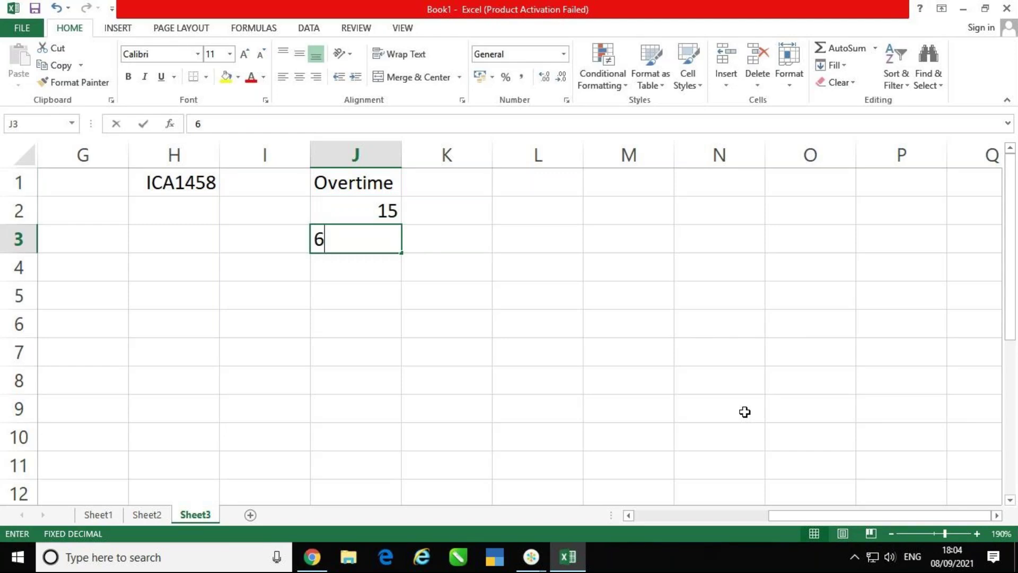
key("Return")
type("40")
key("Return")
type("25")
key("Return")
Step: Clear the sample values and a trial 45 /Hr entry, then select J2:J10
key("Up")
key("Up")
key("Up")
key("Up")
key("shift+Down")
key("shift+Down")
key("shift+Down")
key("Delete")
key("shift+Up")
key("shift+Up")
key("shift+Up")
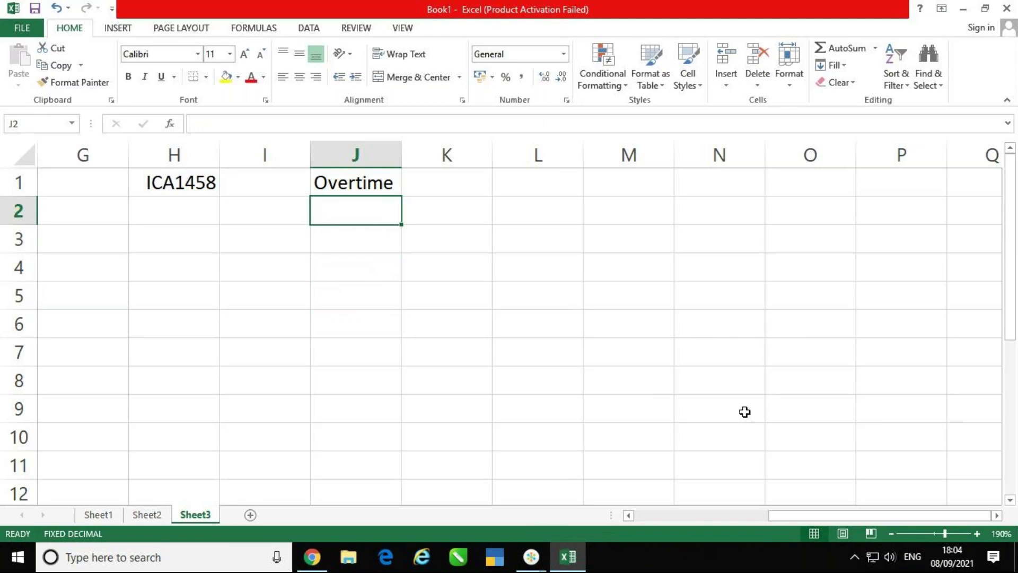
type("45 ")
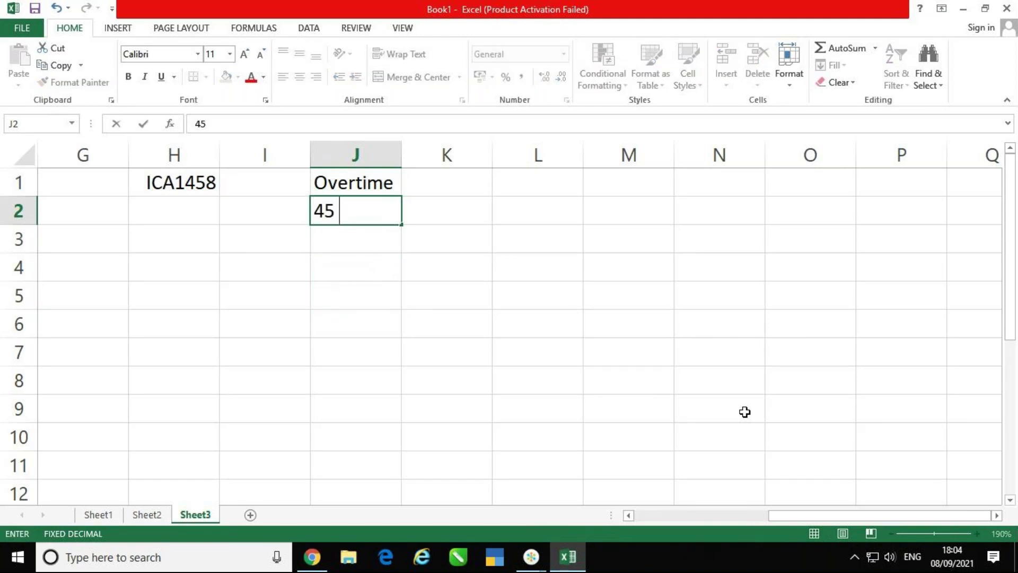
type("/Hr")
key("Return")
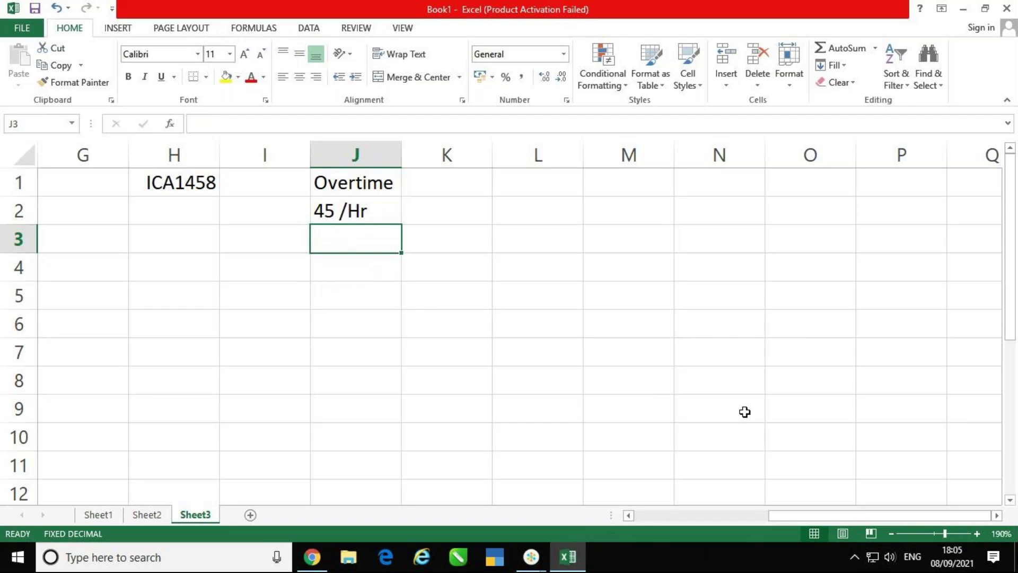
key("Up")
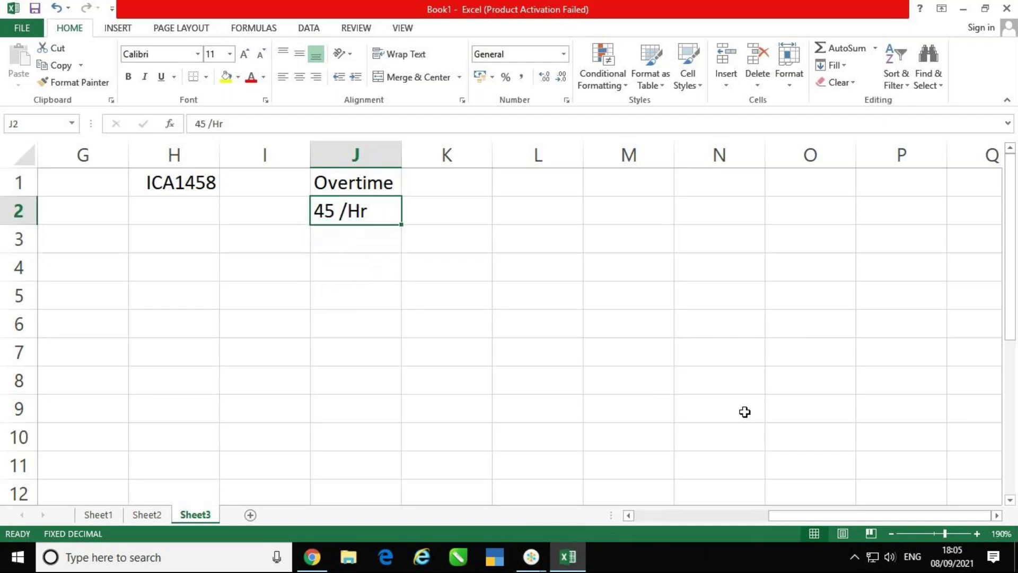
key("Delete")
key("Down")
key("Up")
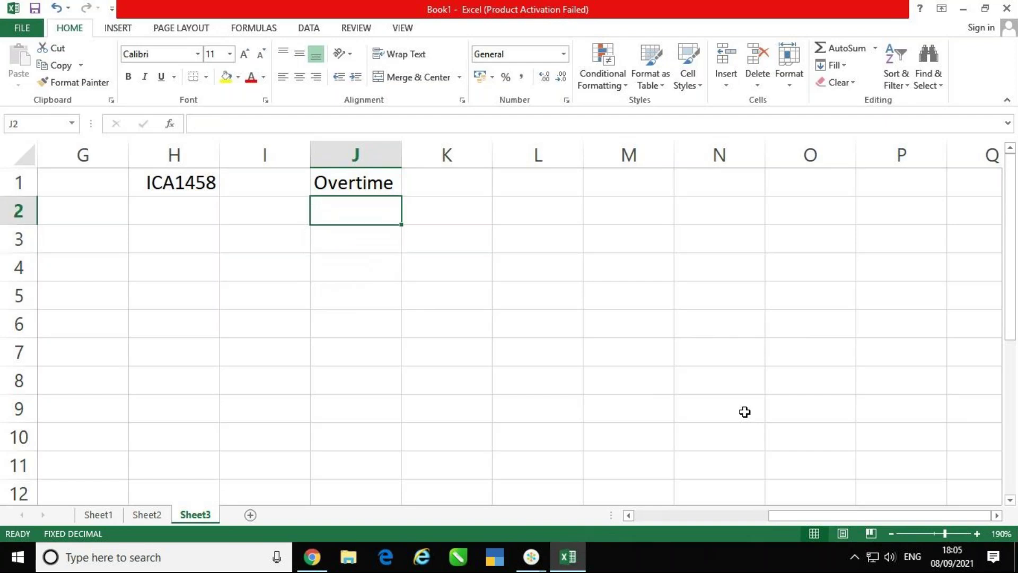
left_click_drag(373, 216, 384, 432)
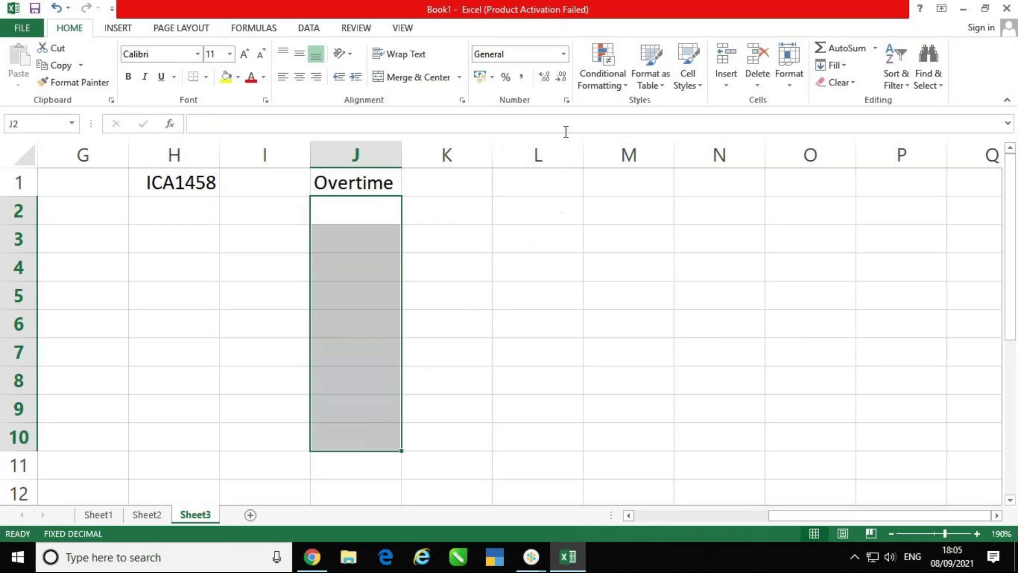
Step: Apply the custom number format 0 "/Hr" to J2:J10 through Format Cells
left_click(566, 99)
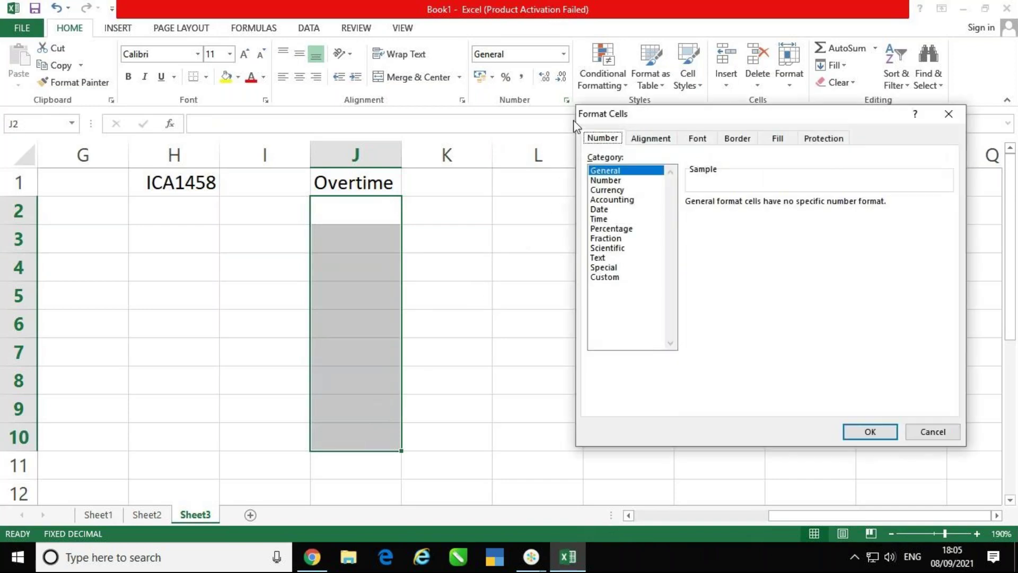
left_click(617, 276)
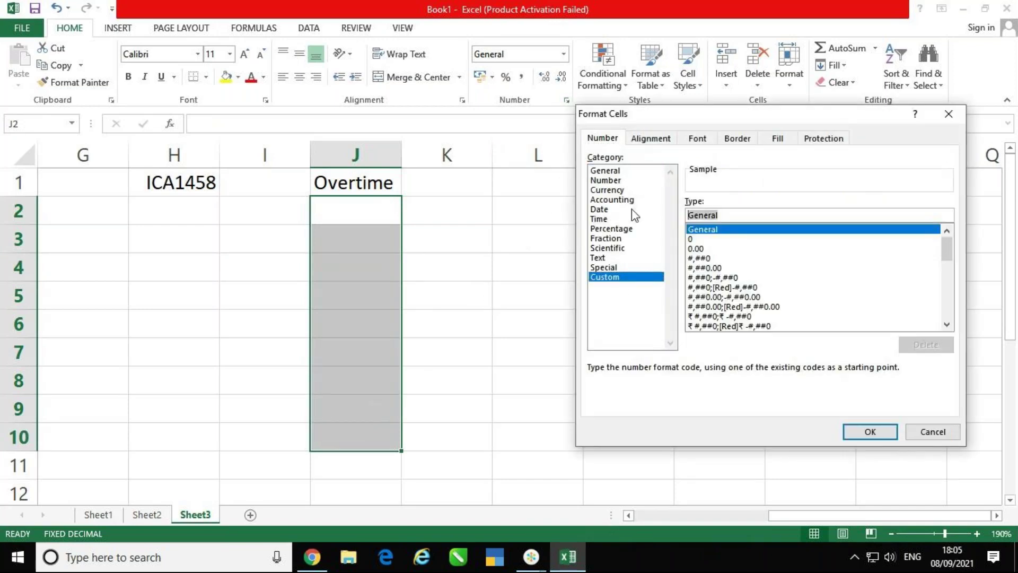
key("BackSpace")
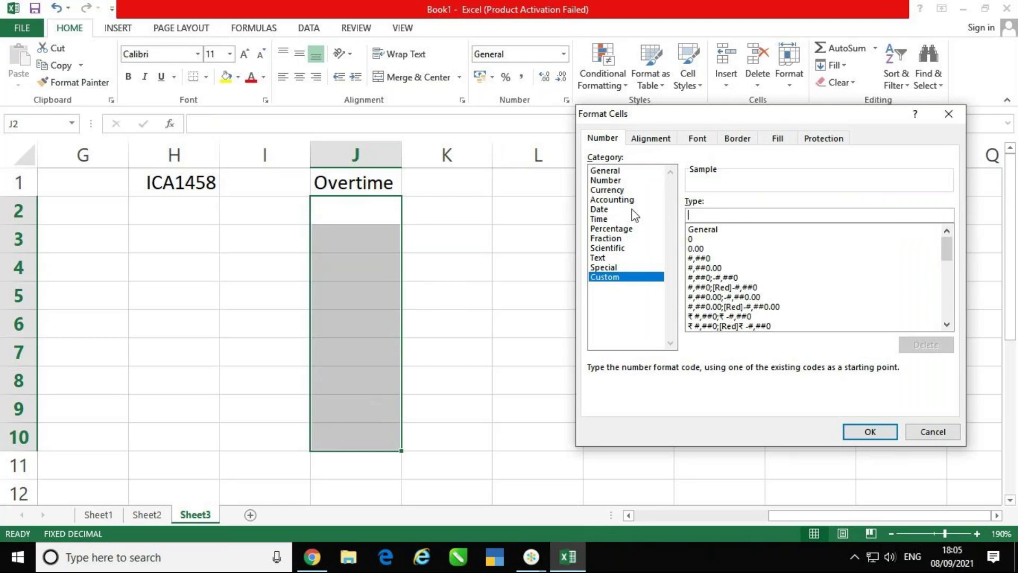
type("0")
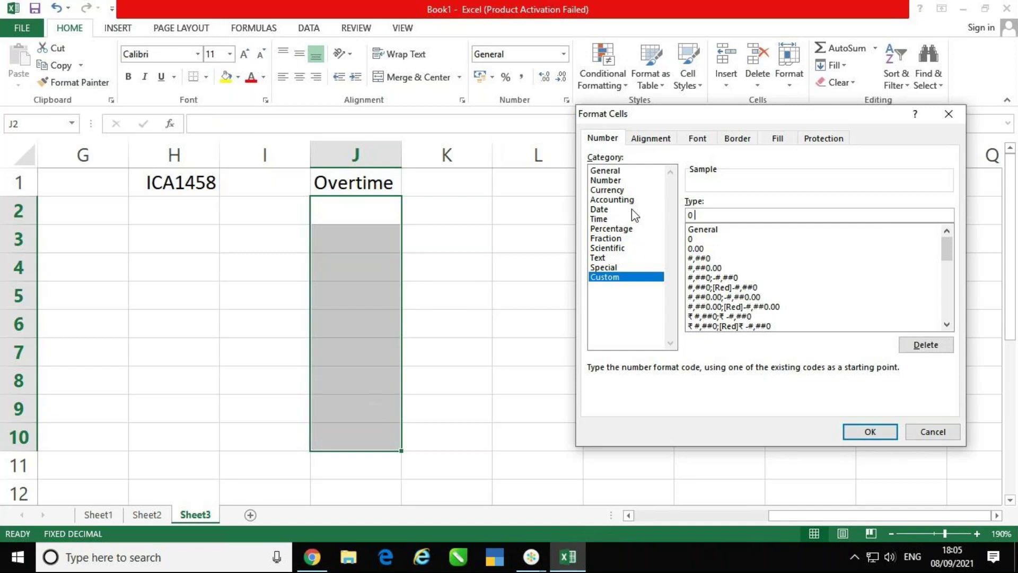
type(" \"")
type("/Hr\"")
left_click(848, 430)
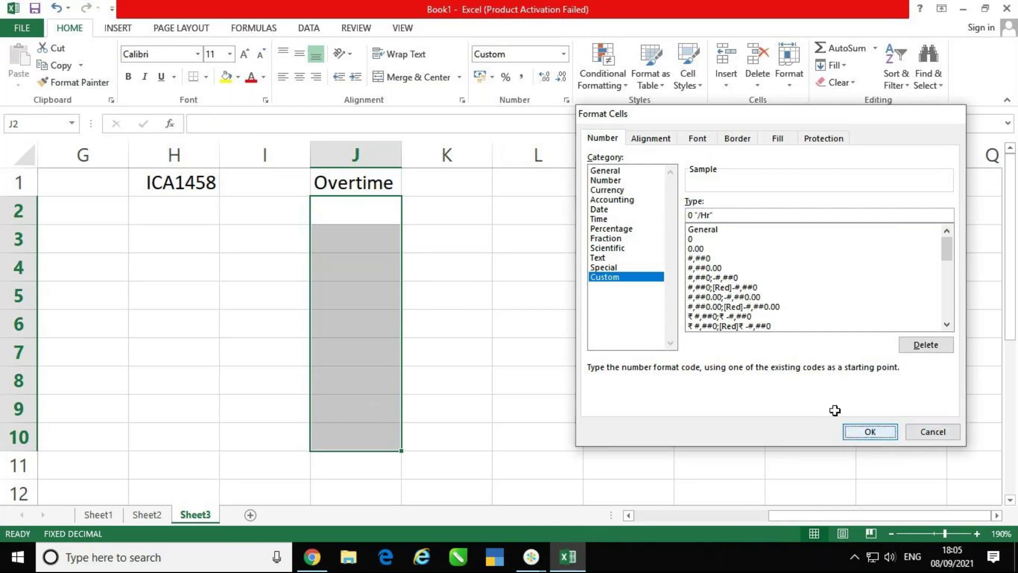
Step: Enter Overtime values 45, 24, 12 and 6 in J2 down, each shown with /Hr
type("4")
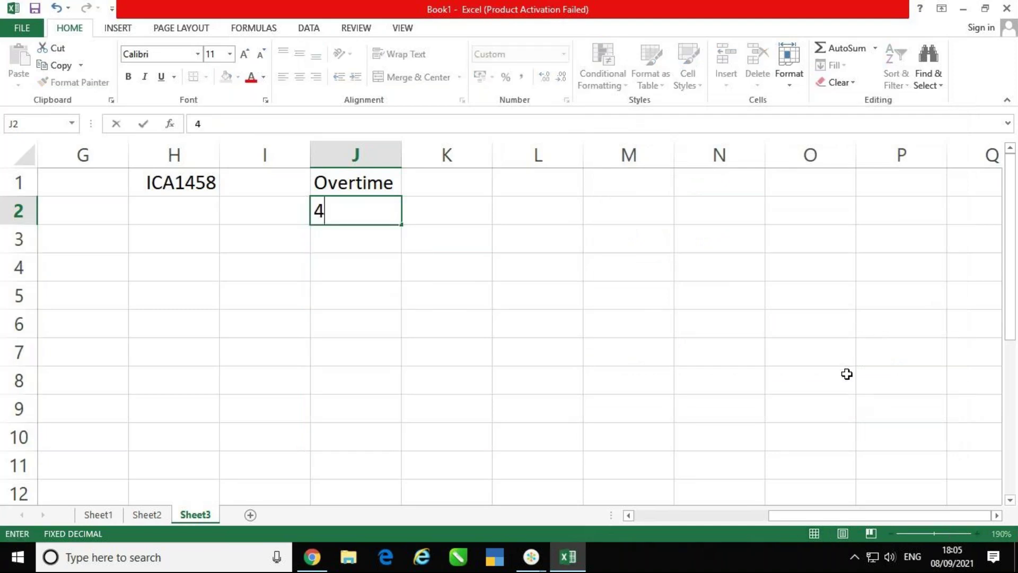
type("5")
key("Return")
type("24")
key("Return")
type("1")
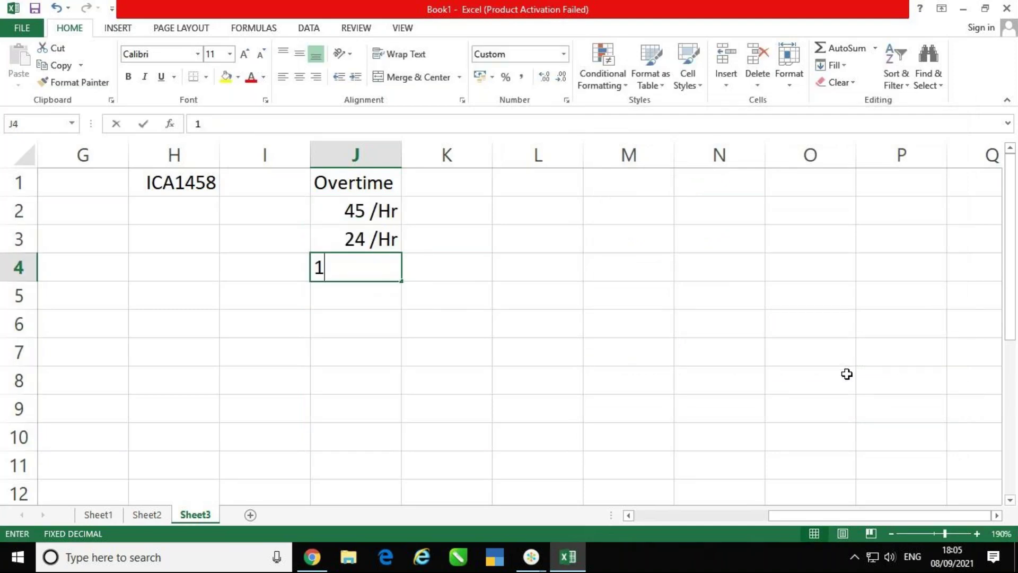
type("2 /Hr")
key("Return")
type("6 /Hr")
key("Return")
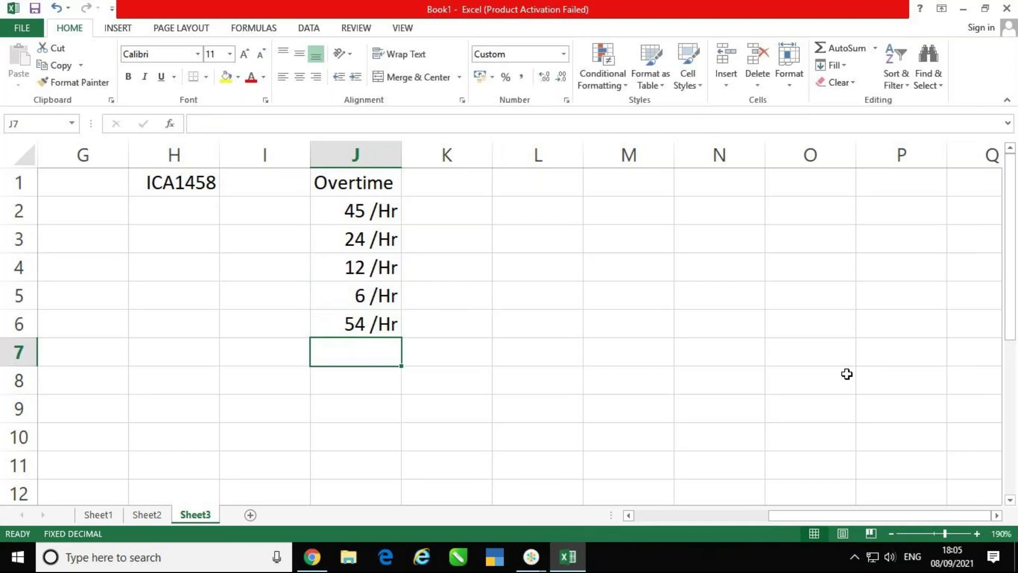
key("Return")
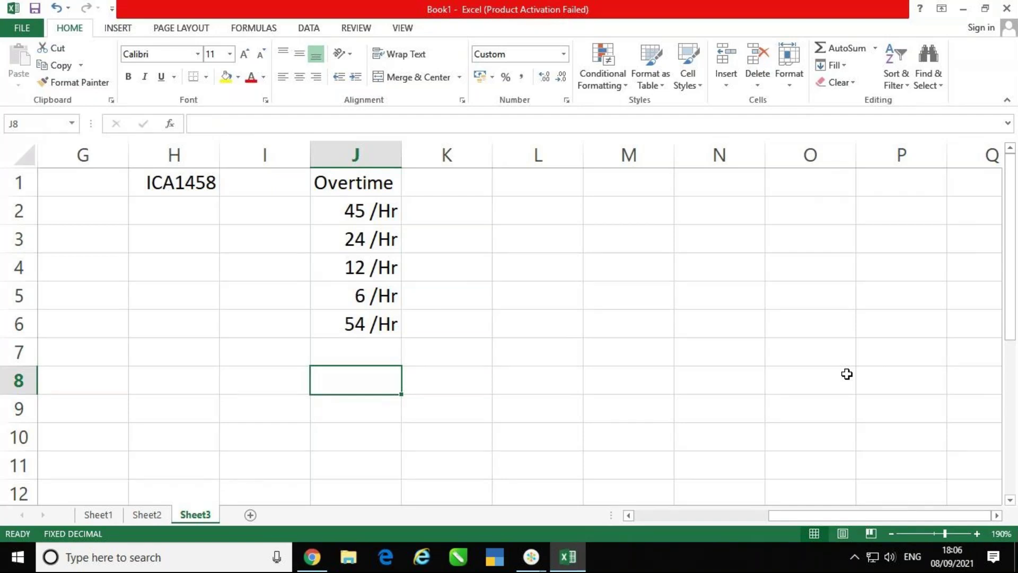
key("Right")
Step: Add the heading Sales_ID in cell L1
key("Right")
key("Right")
key("Right")
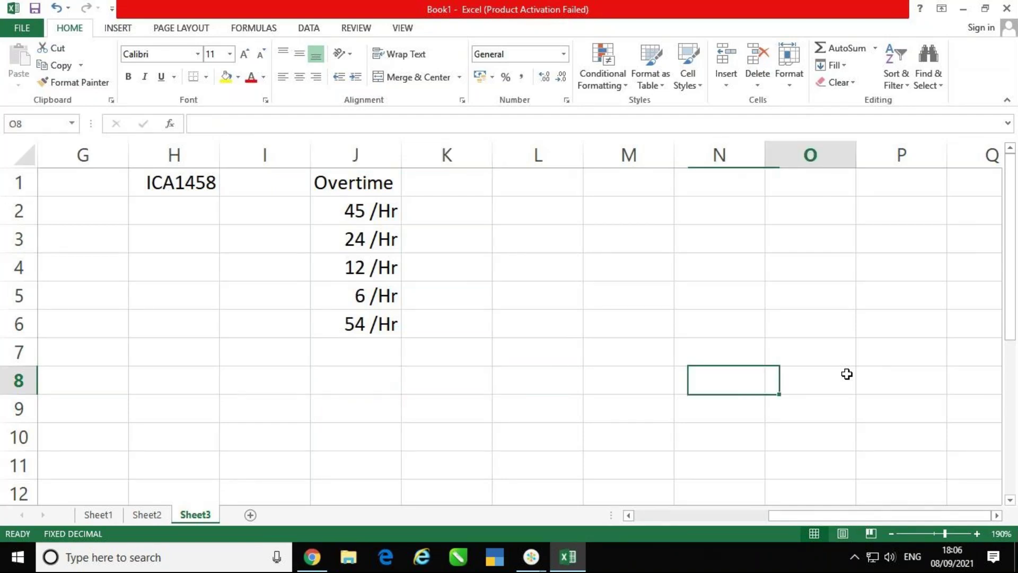
key("Right")
key("Right")
key("Right")
key("Right")
key("Left")
key("Left")
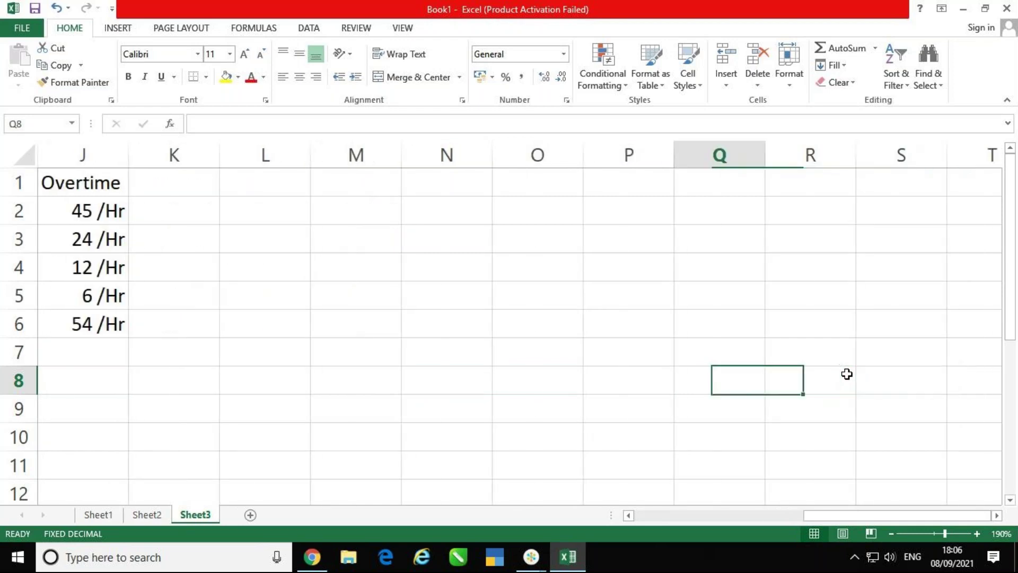
key("Left")
key("Left")
key("Left")
key("Left")
key("Left")
key("Up")
key("Up")
key("Up")
key("Up")
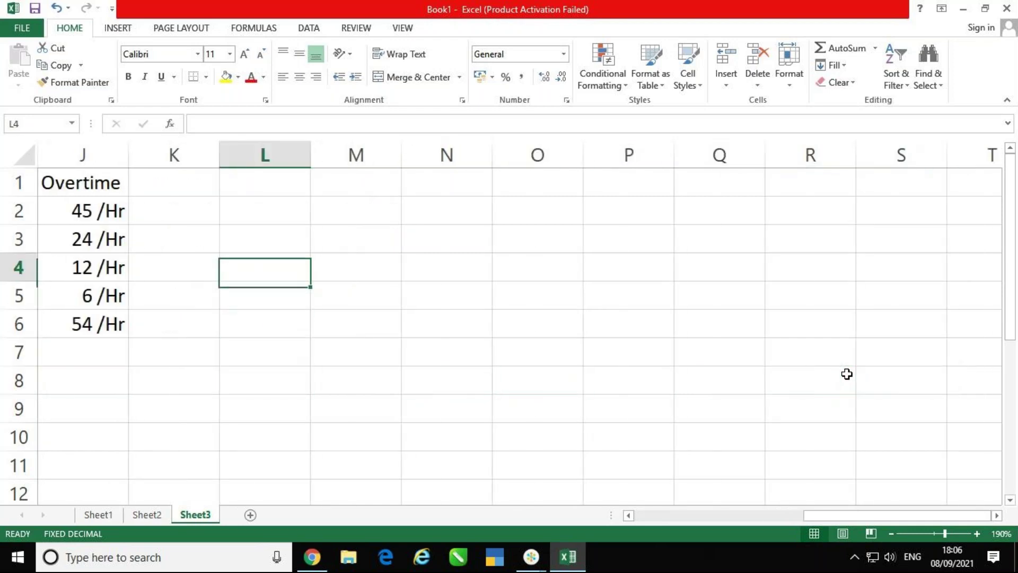
key("Up")
key("Up")
key("Up")
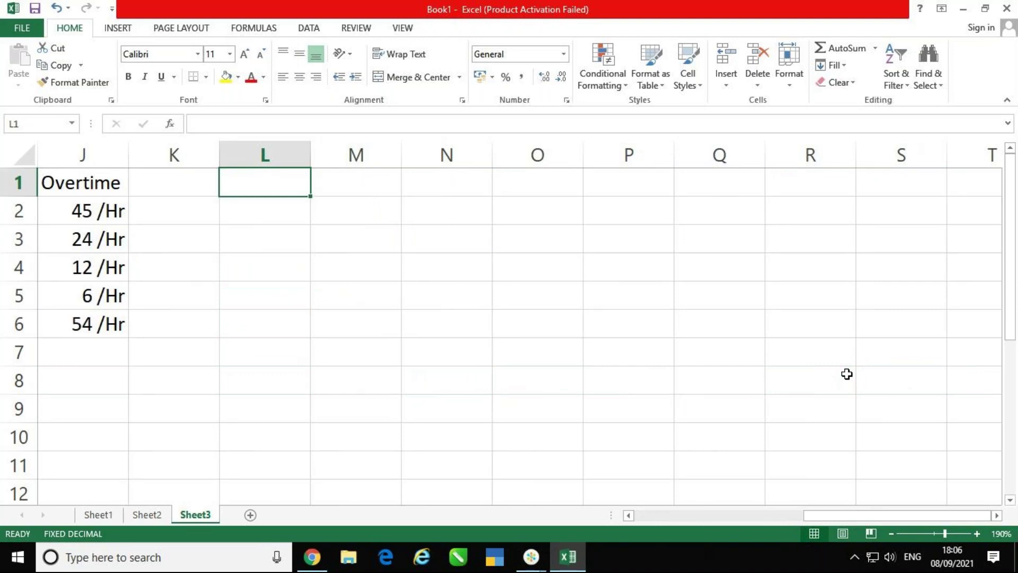
type("Sales")
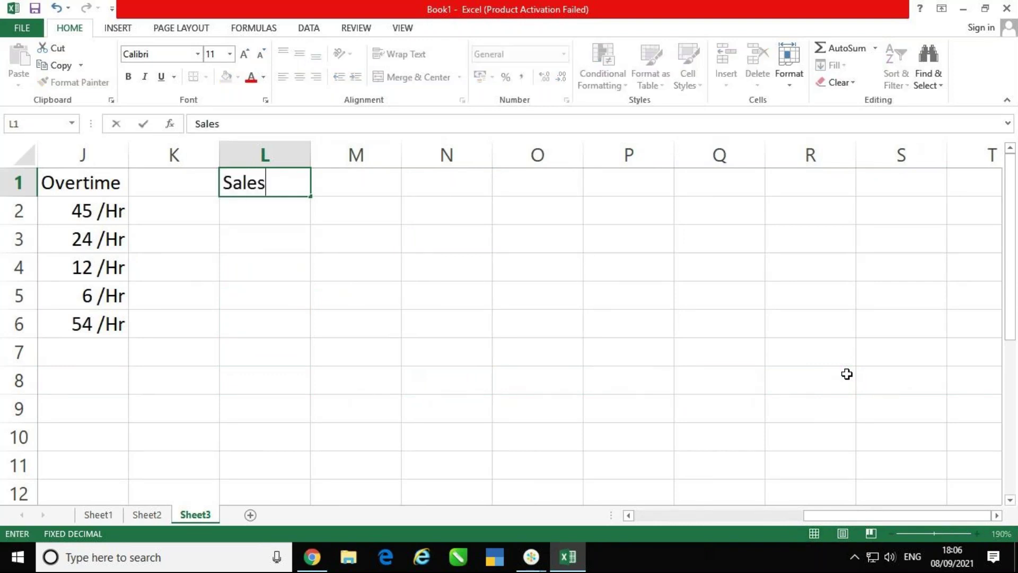
type("_ID")
key("Return")
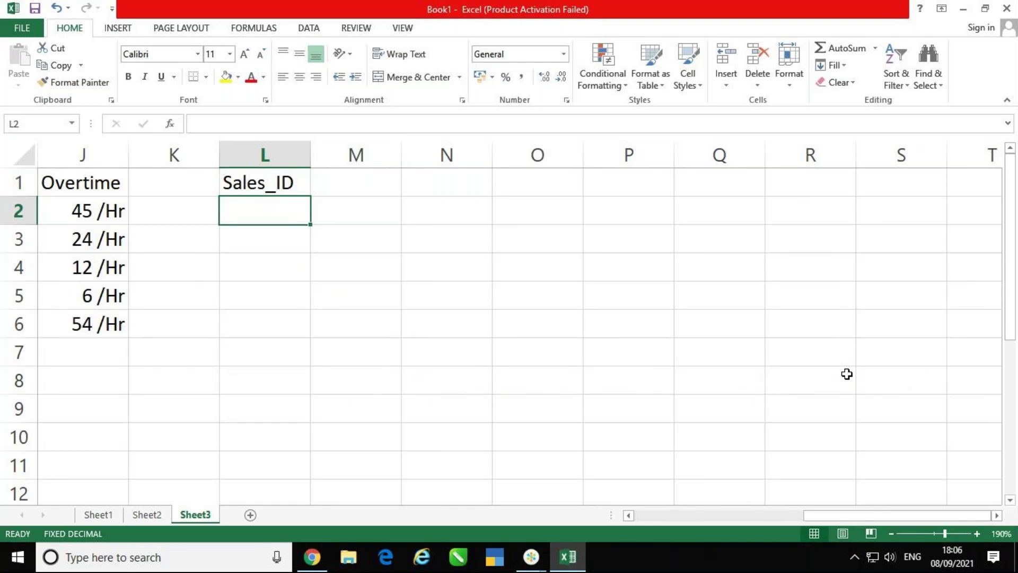
Step: Enter S001/2020-21, S002/2020-21 and S003/2020-21 in L2:L4
type("S001/2020-21")
key("ctrl+Return")
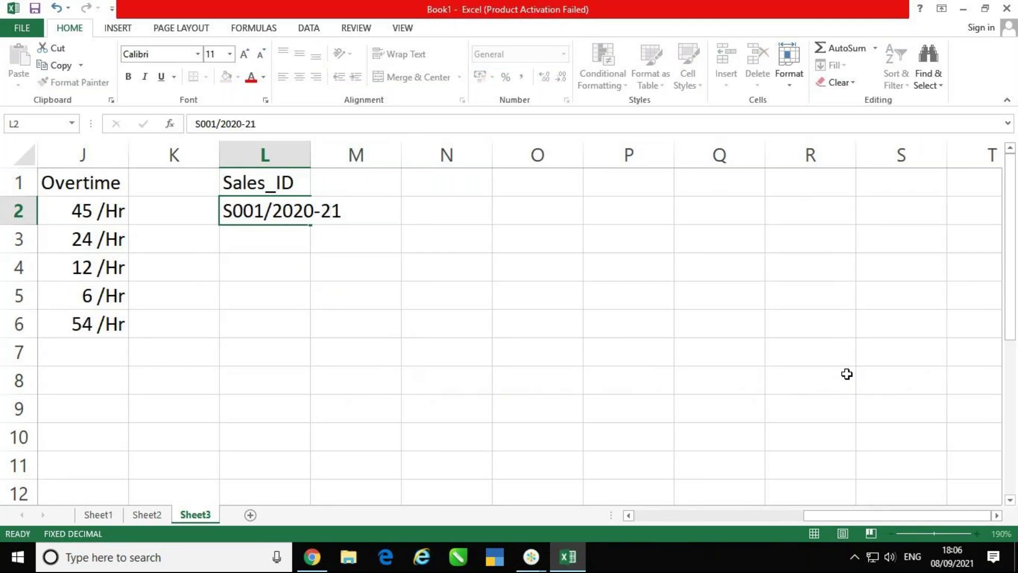
key("Down")
type("S002/2020-21")
key("Return")
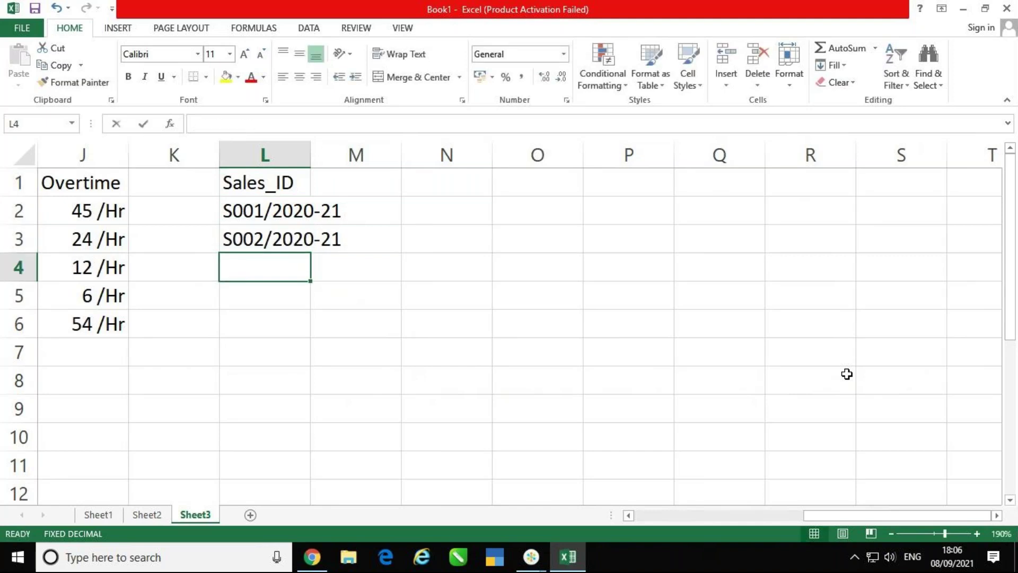
type("S003/2020-21")
key("Return")
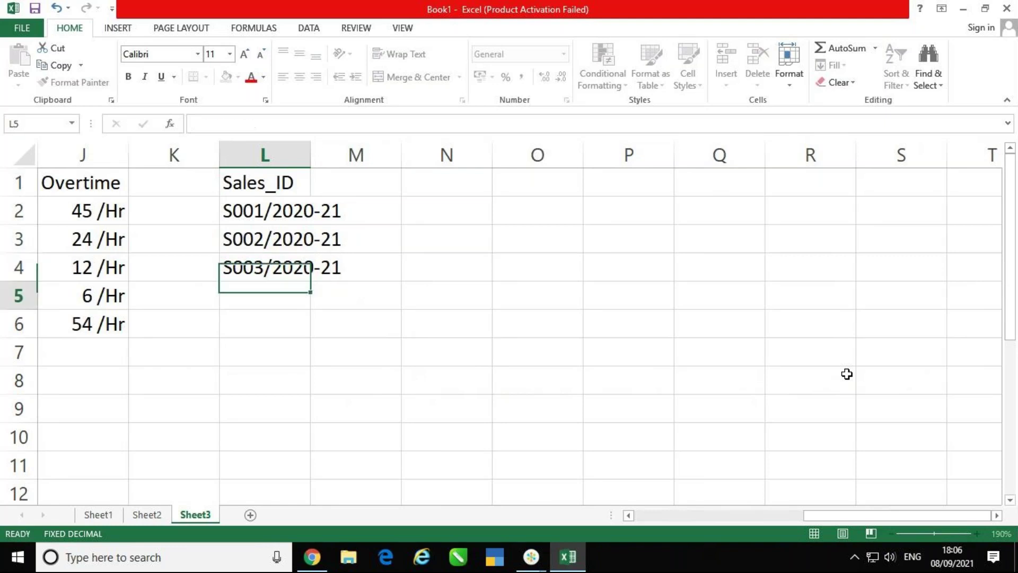
Step: Widen column L and enter S102/2020-21 in L5
left_click_drag(313, 142, 361, 143)
left_click(557, 286)
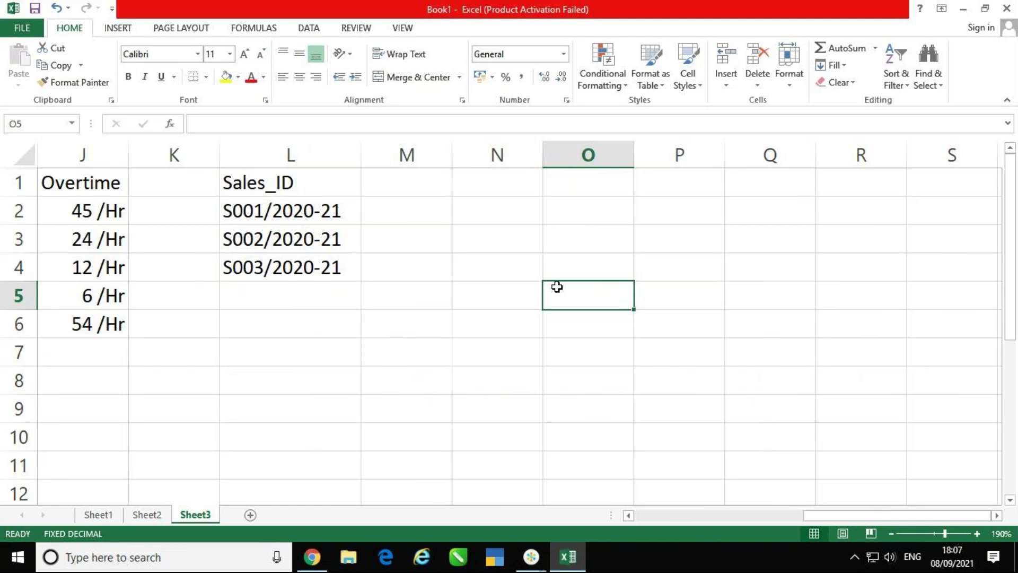
key("Left")
key("Left")
key("Left")
type("S")
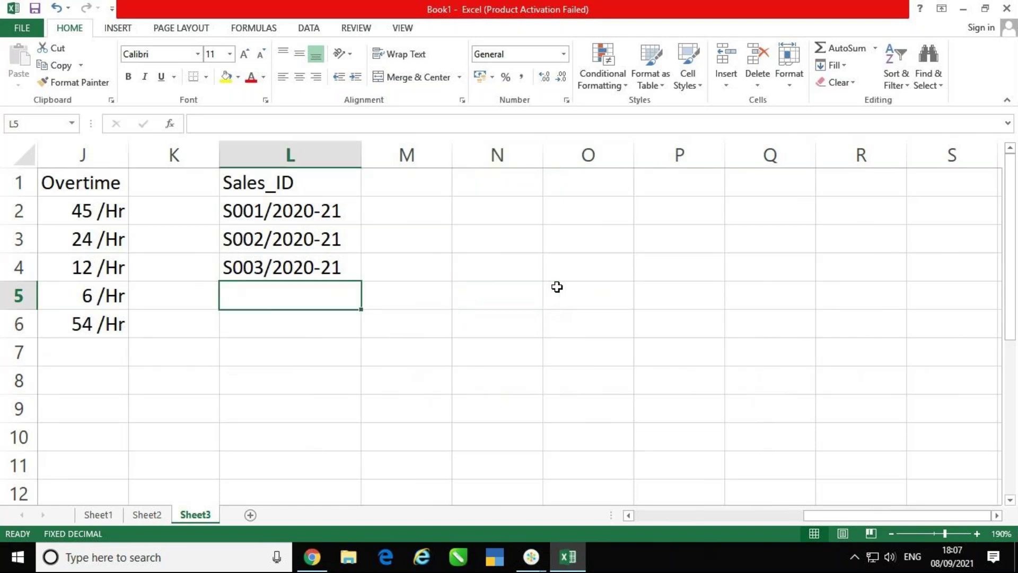
type("102/2020-2")
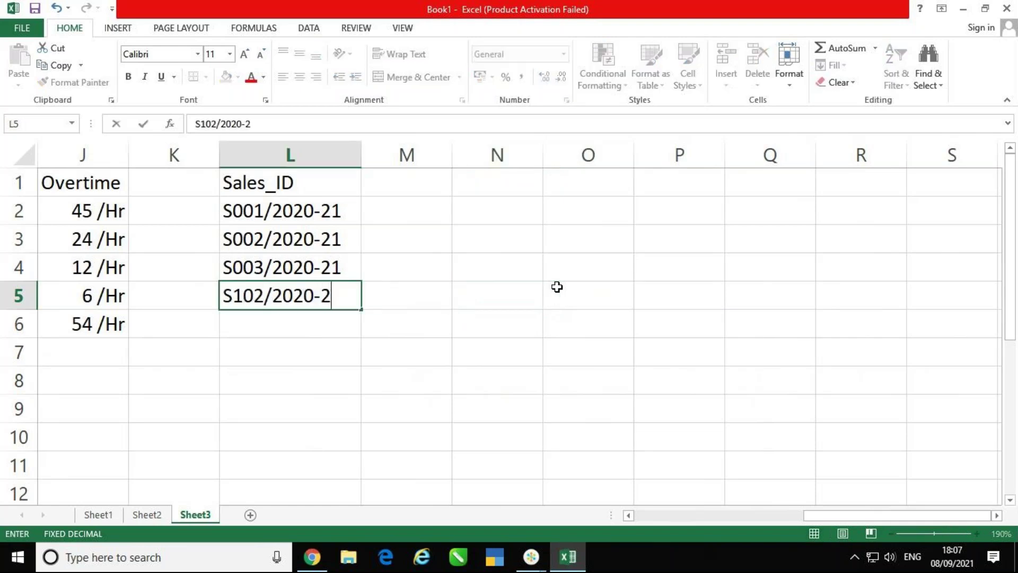
type("1")
key("Return")
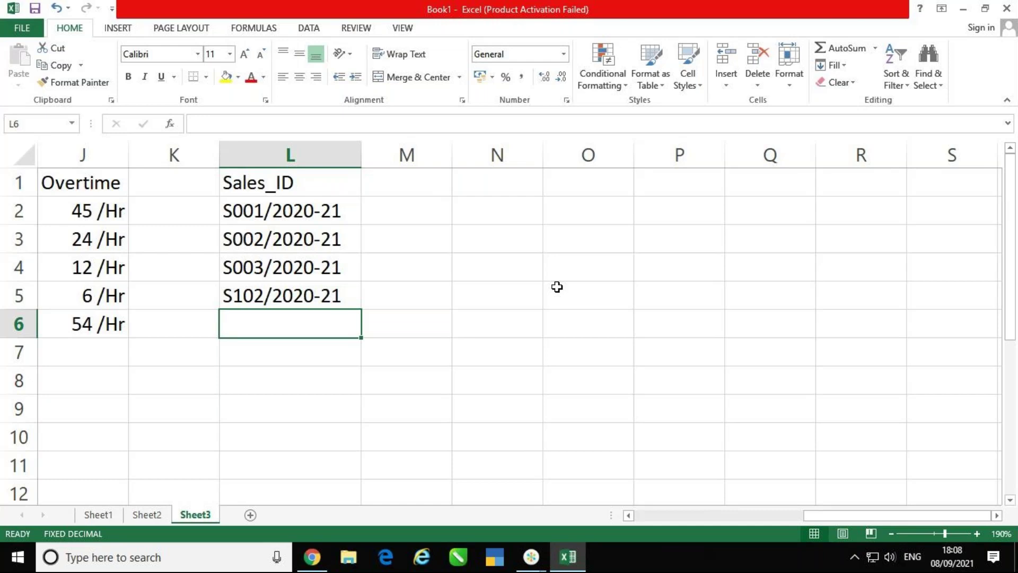
key("Right")
key("Right")
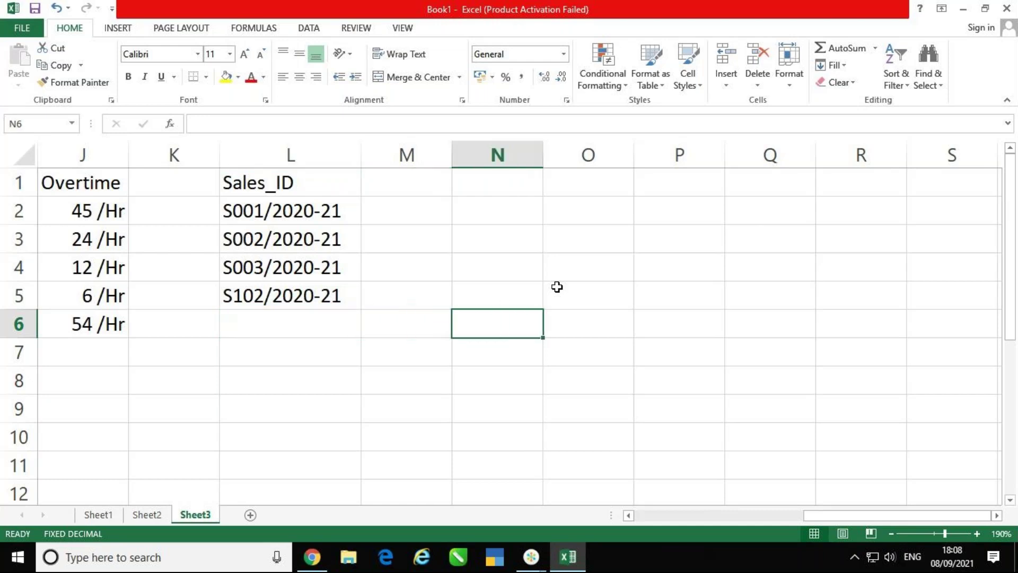
Step: Note the format code "S"000"/2020-21" in cell N2
key("Up")
key("Up")
key("Up")
key("Up")
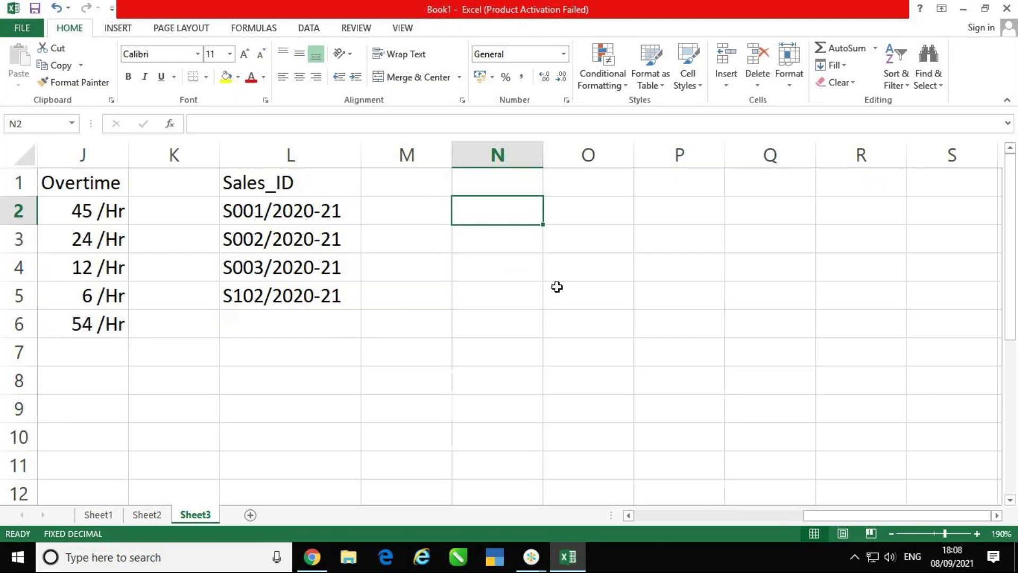
type("\"S\"")
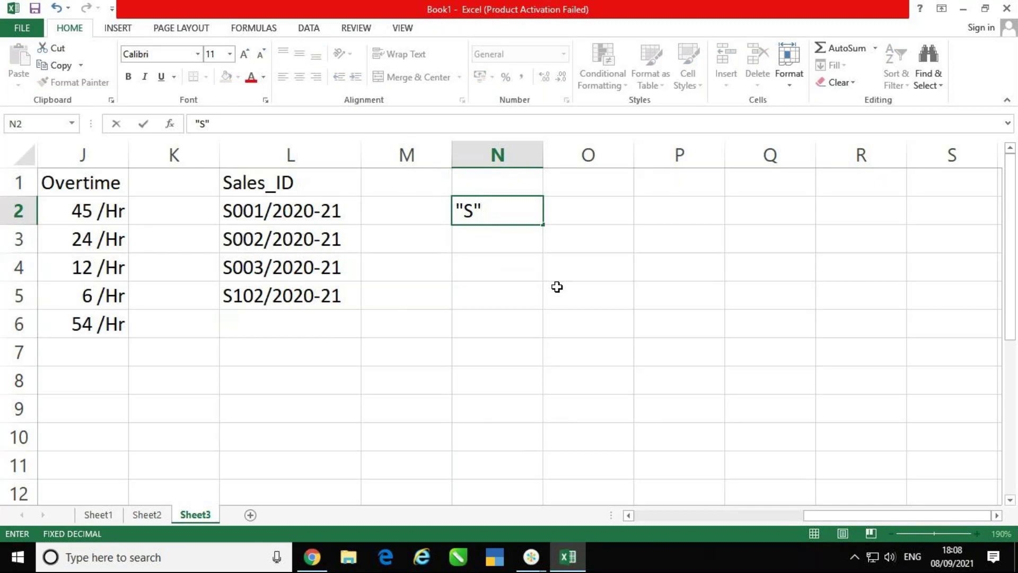
type("0")
type("00")
type("\"/2020-21")
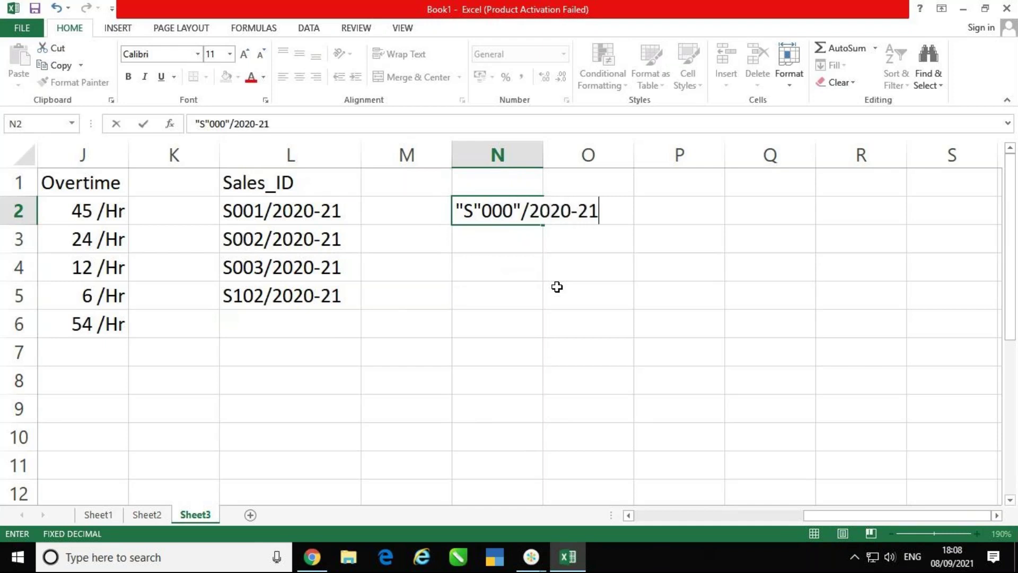
type("\"")
key("Return")
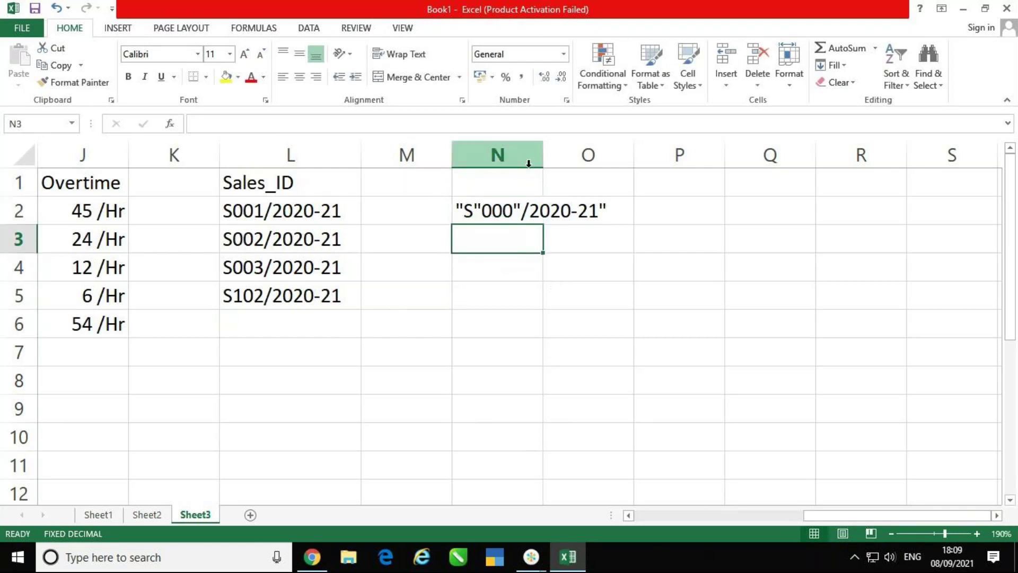
Step: Widen column N and clear the typed Sales_IDs from L2:L6
left_click_drag(544, 154, 613, 154)
left_click(630, 370)
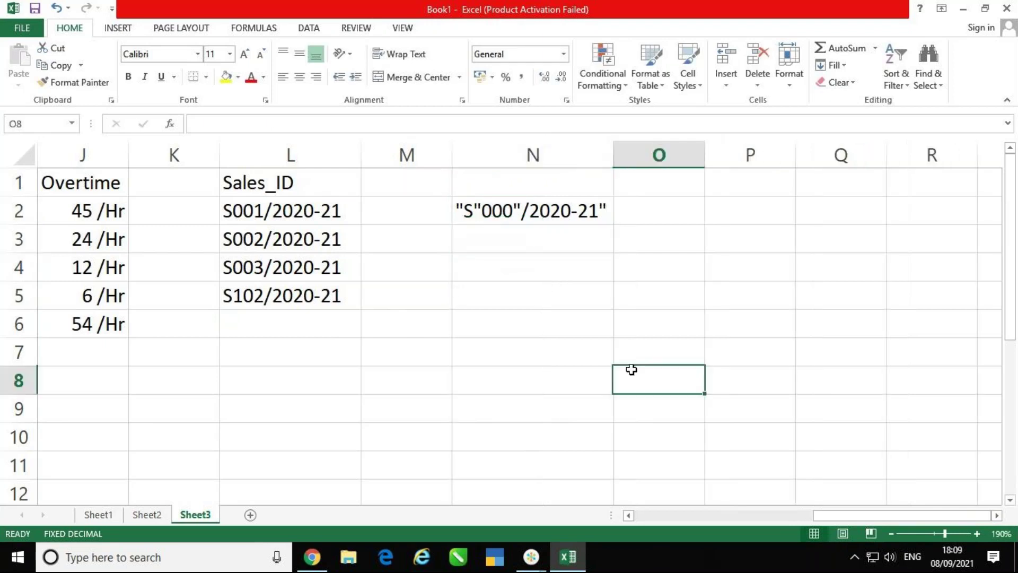
left_click_drag(329, 245, 329, 323)
key("Delete")
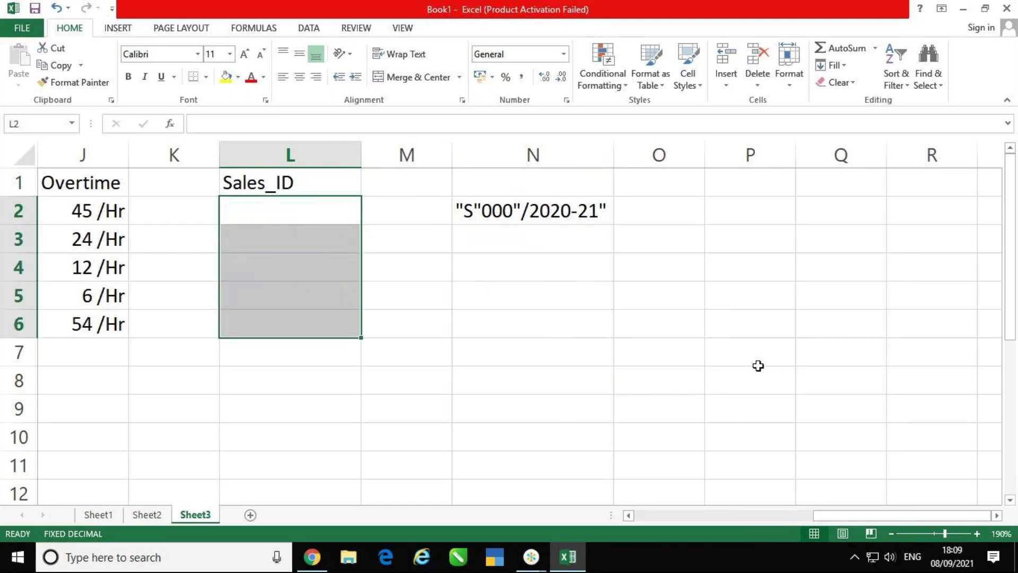
Step: Apply the custom number format "S"000"/2020-21" to L2:L10
left_click(758, 366)
left_click_drag(296, 215, 318, 433)
left_click(566, 100)
left_click(604, 277)
double_click(689, 215)
type("\"S\"000")
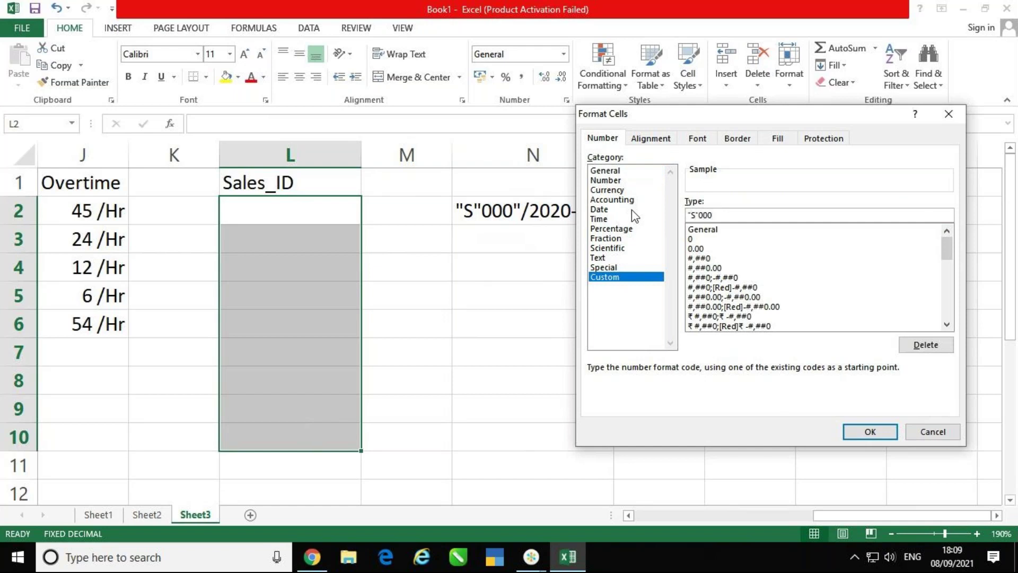
type("\"/2020-21\"")
left_click(872, 432)
Step: Enter 1–5 in L2:L6 so they display S001/2020-21 through S005/2020-21
left_click_drag(325, 202, 325, 201)
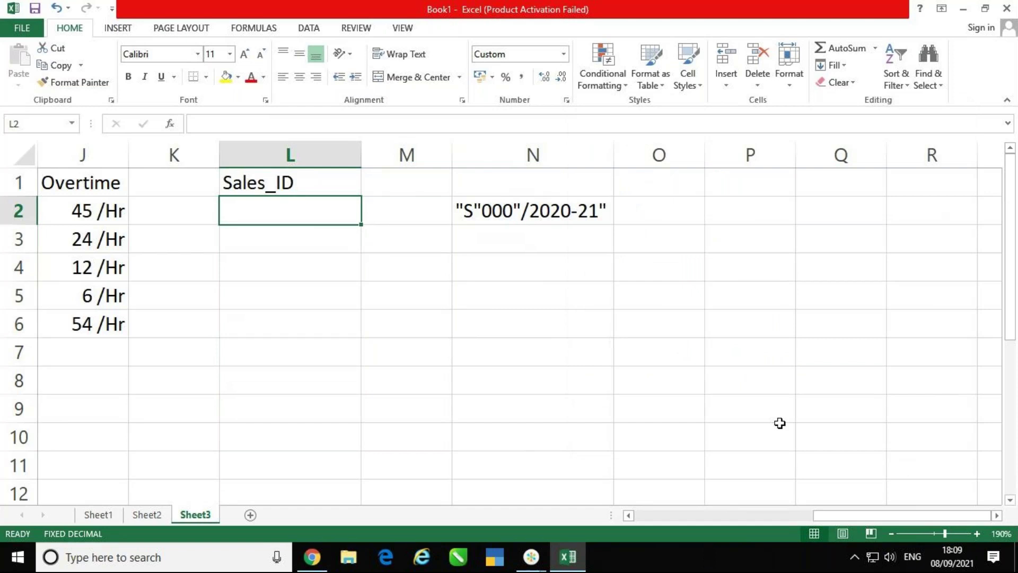
type("1")
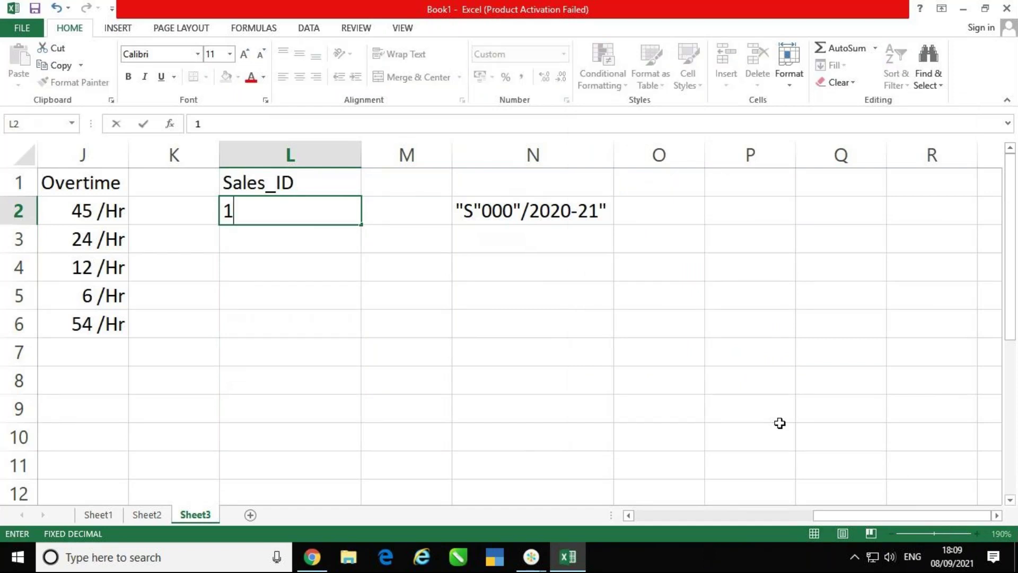
key("Return")
type("2")
key("Return")
type("3 4")
key("Return")
type("5")
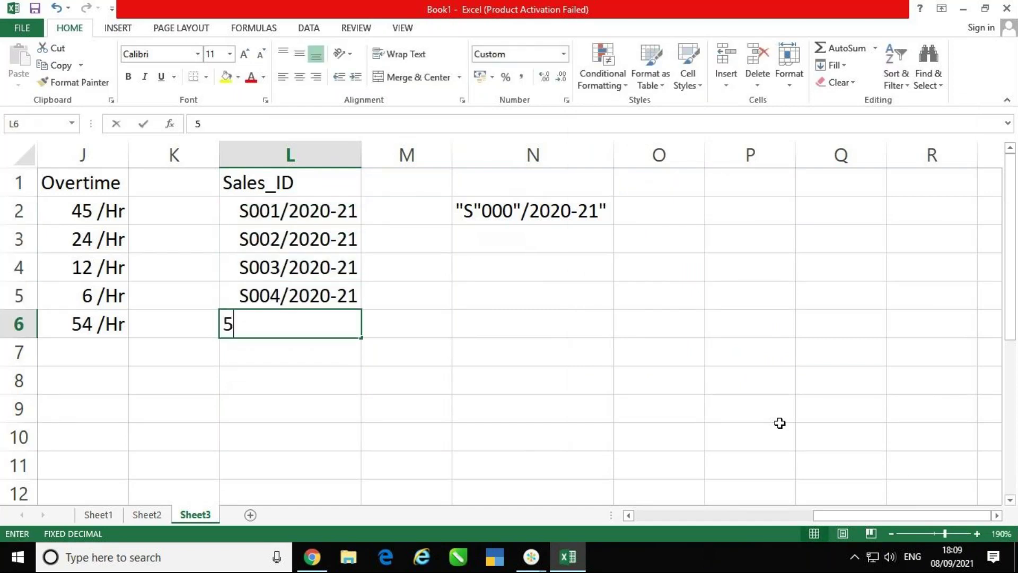
key("Return")
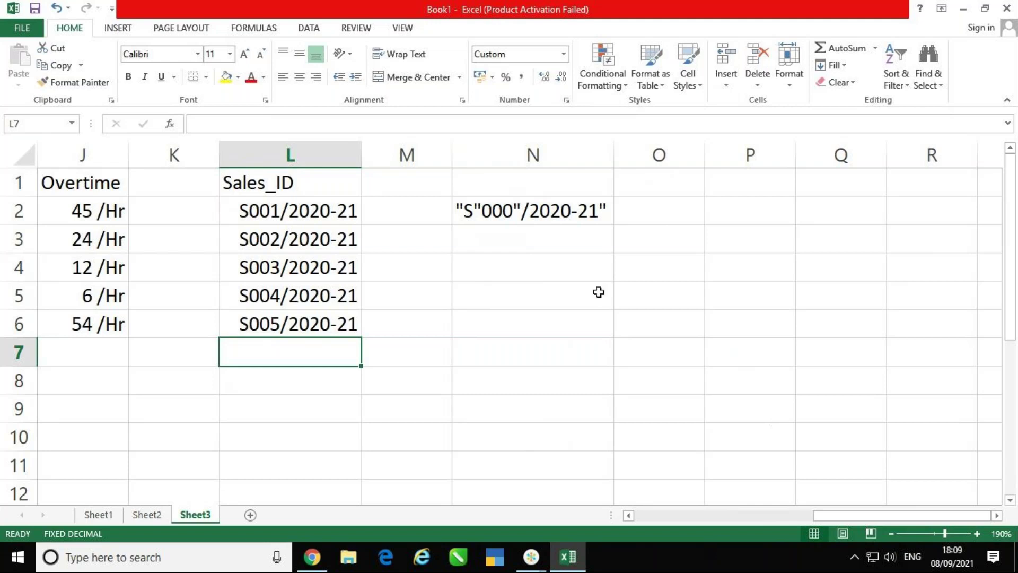
left_click(338, 187)
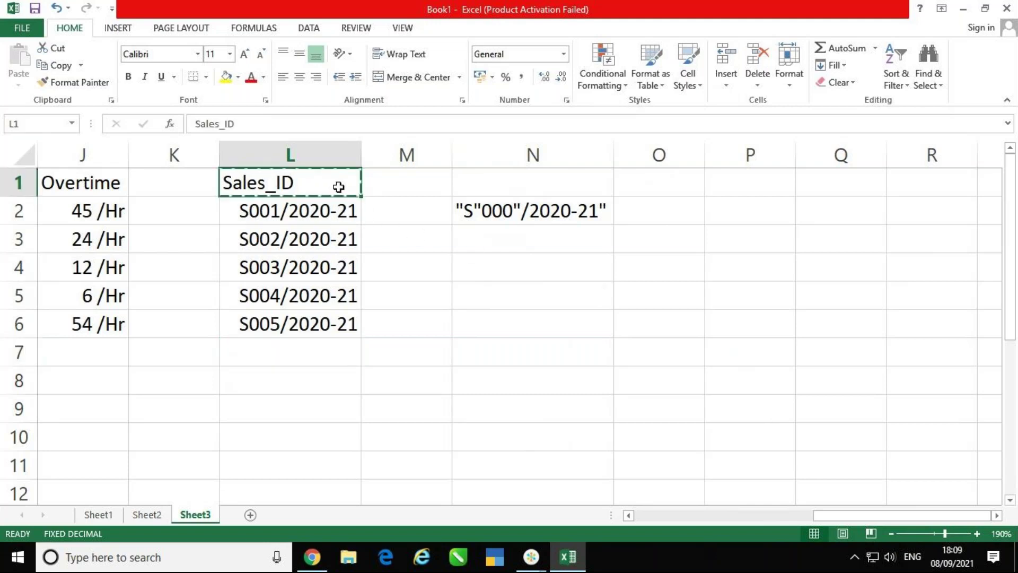
Step: Copy the Sales_ID header into P1 and widen column P
key("ctrl+c")
left_click(731, 180)
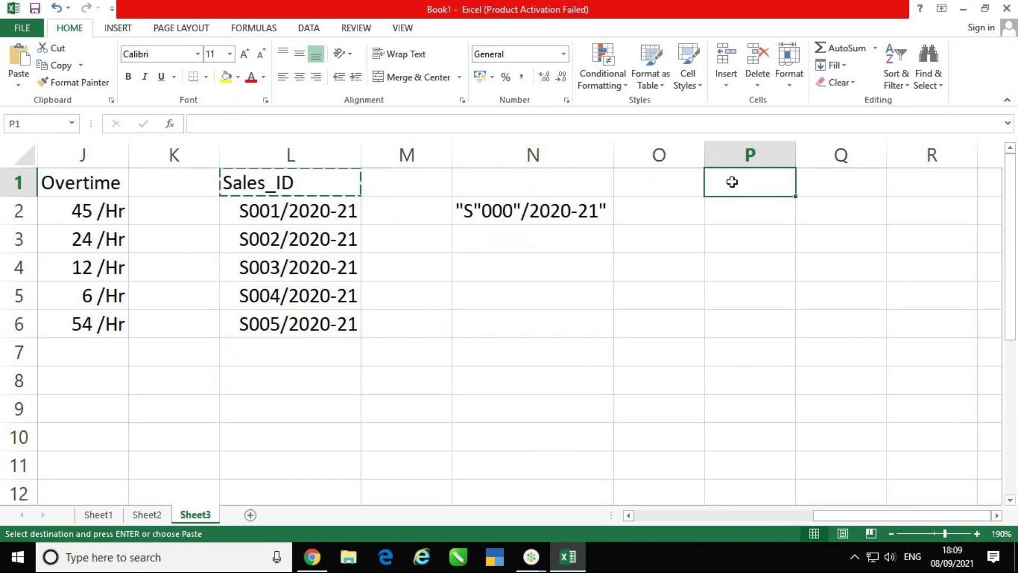
key("Return")
left_click(783, 327)
left_click_drag(797, 154, 842, 153)
key("Up")
key("Up")
key("Up")
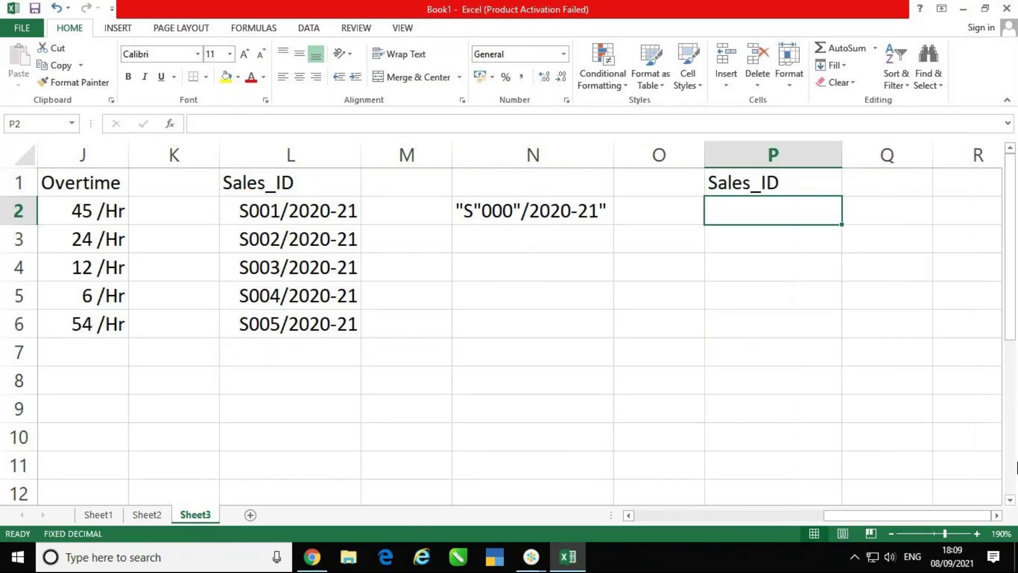
Step: Fill the numbers 1 to 10 down P2:P11
type("1")
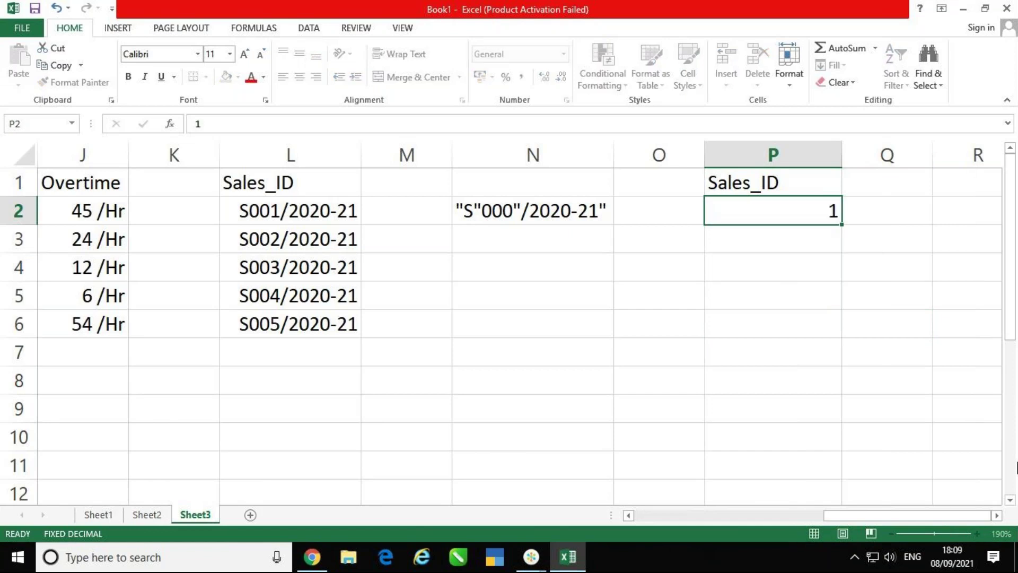
key("Return")
left_click(820, 210)
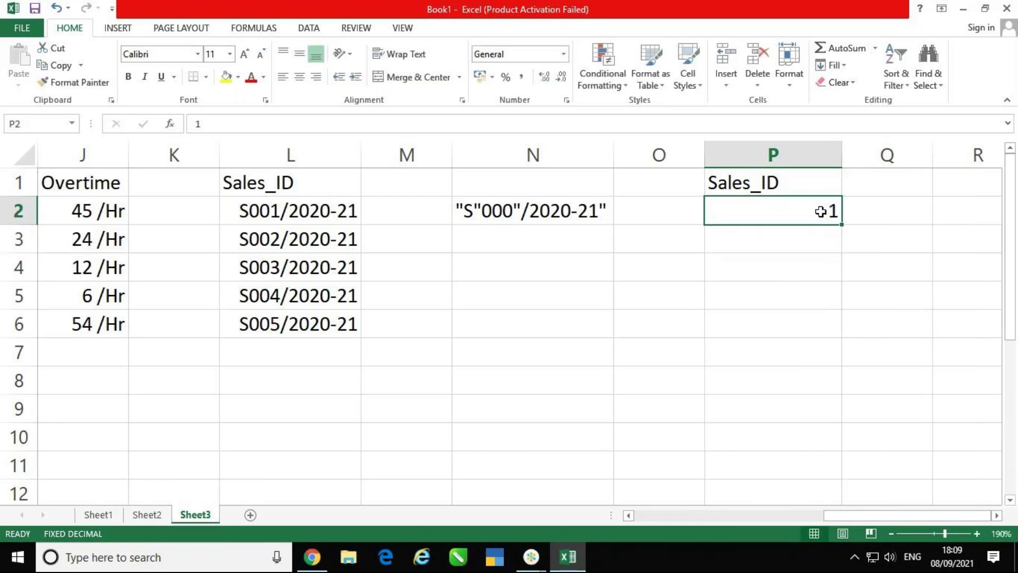
left_click_drag(841, 225, 852, 476)
left_click(963, 358)
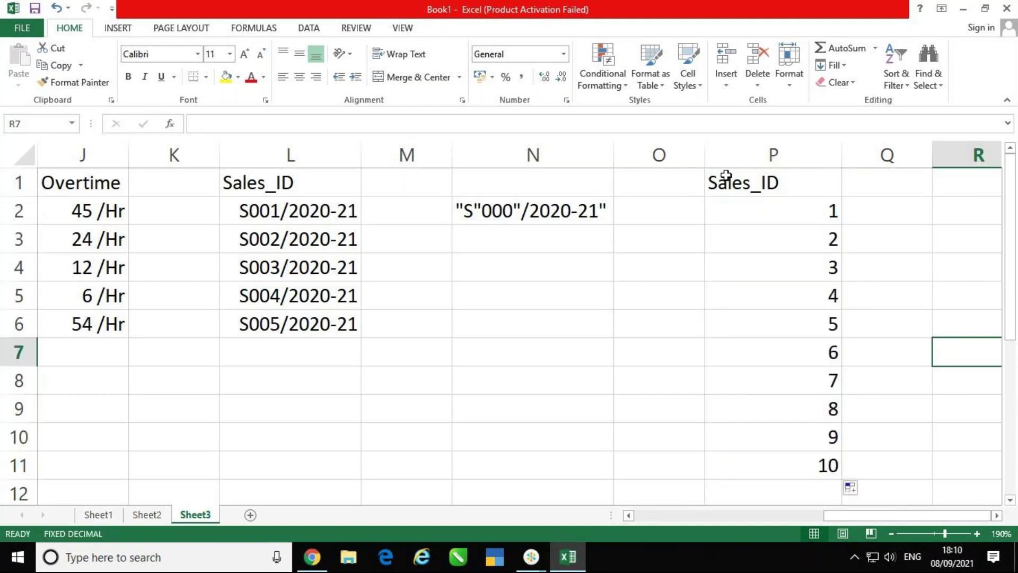
Step: Compare the Sales_ID cells in columns L and P, then select P2:P11
left_click_drag(726, 175, 745, 461)
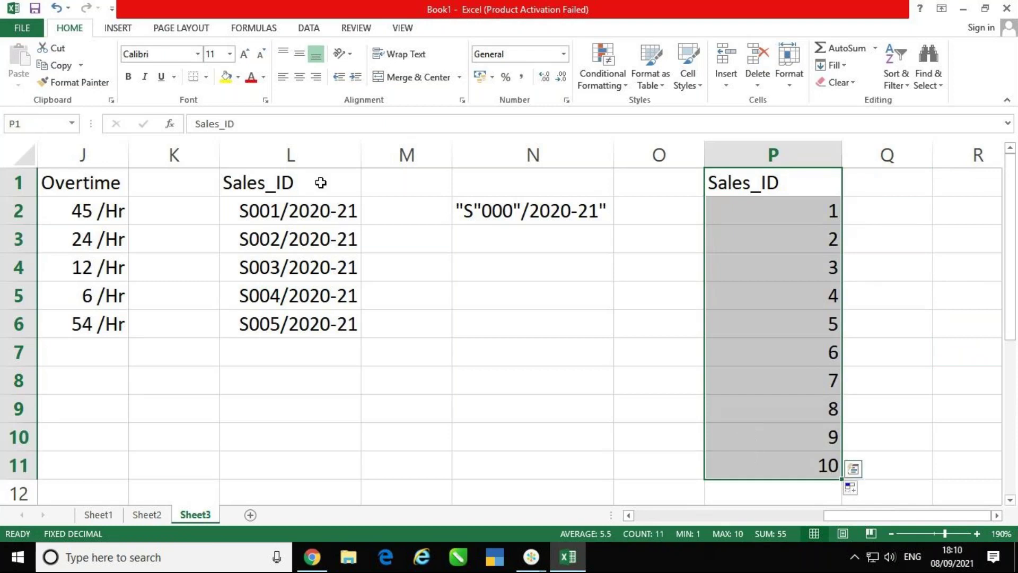
left_click_drag(320, 182, 331, 354)
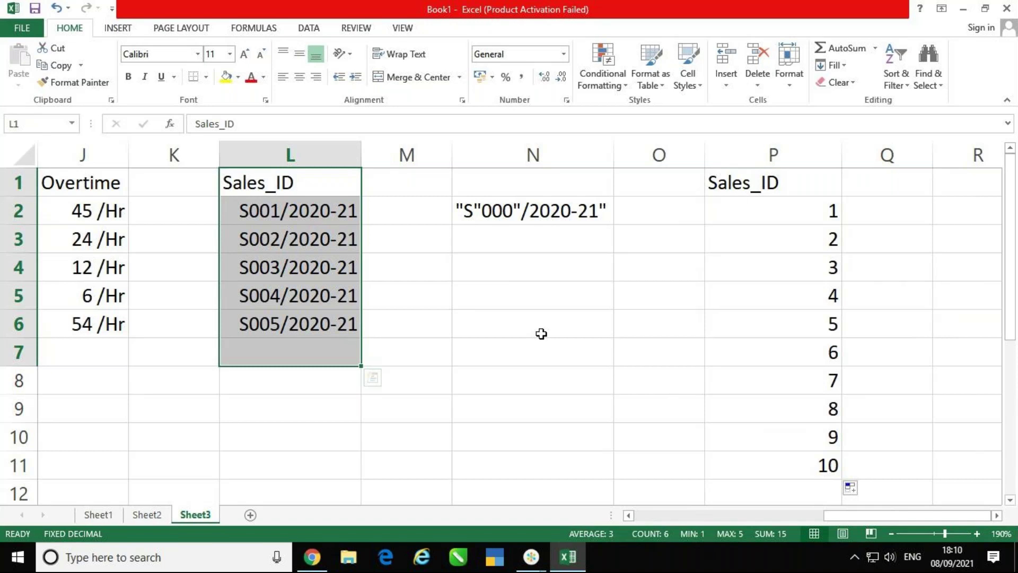
left_click_drag(541, 302, 540, 334)
left_click(541, 334)
left_click_drag(291, 351, 291, 436)
left_click_drag(771, 211, 795, 465)
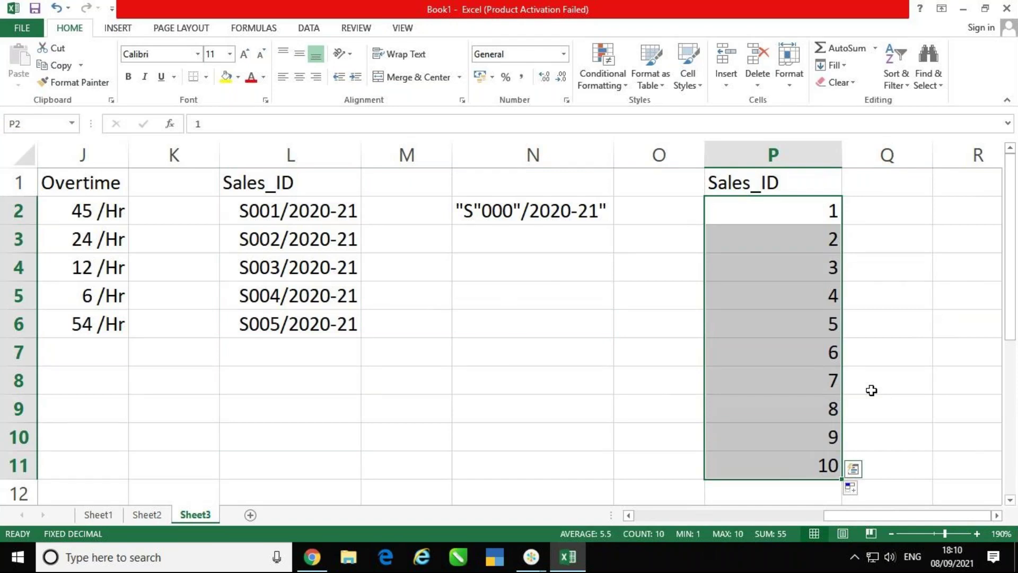
Step: Give P2:P11 the custom format "S"000"/2020-21" so they show S001/2020-21 to S010/2020-21
left_click(566, 100)
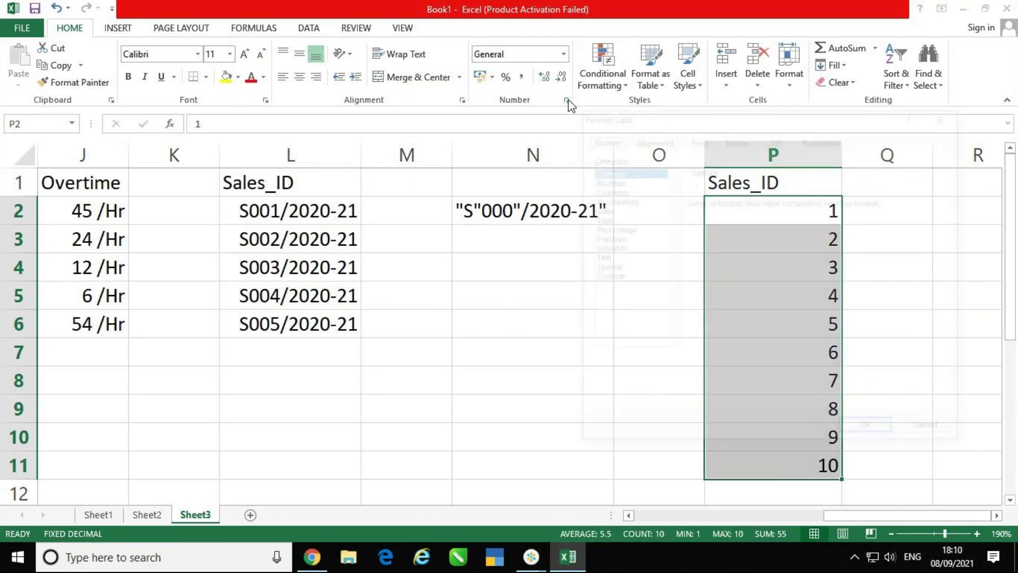
left_click_drag(653, 120, 207, 128)
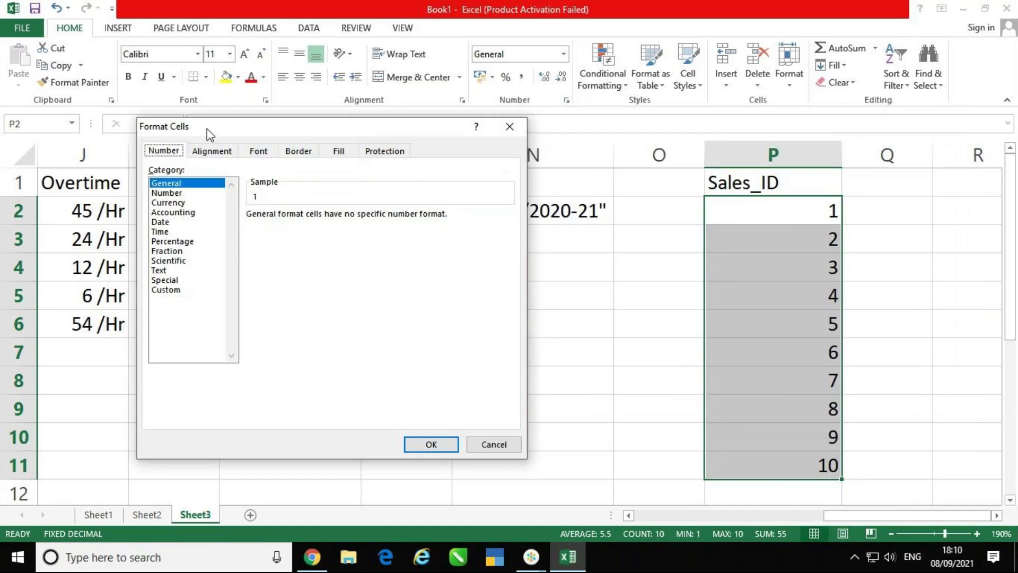
left_click(188, 290)
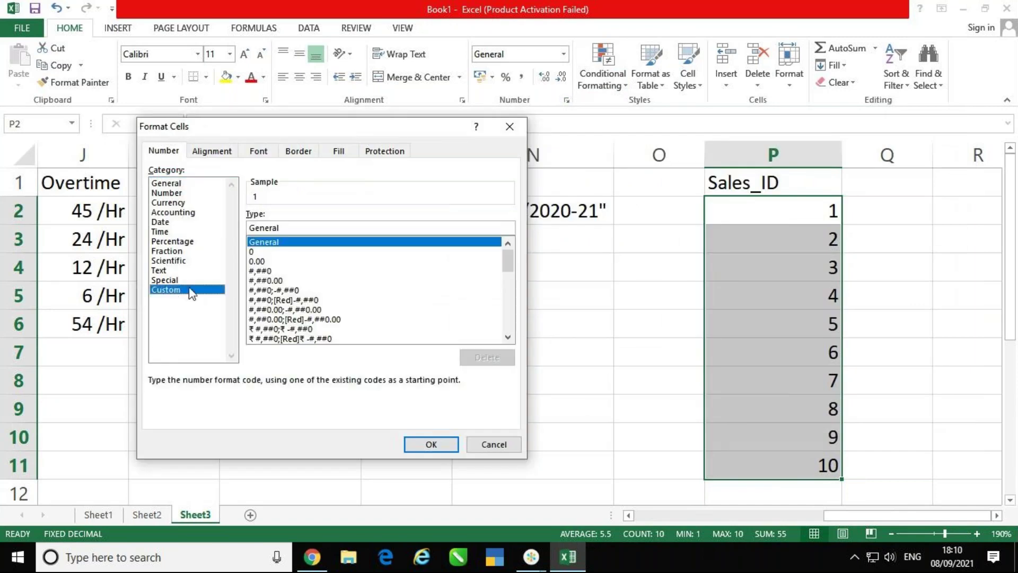
type("\"S")
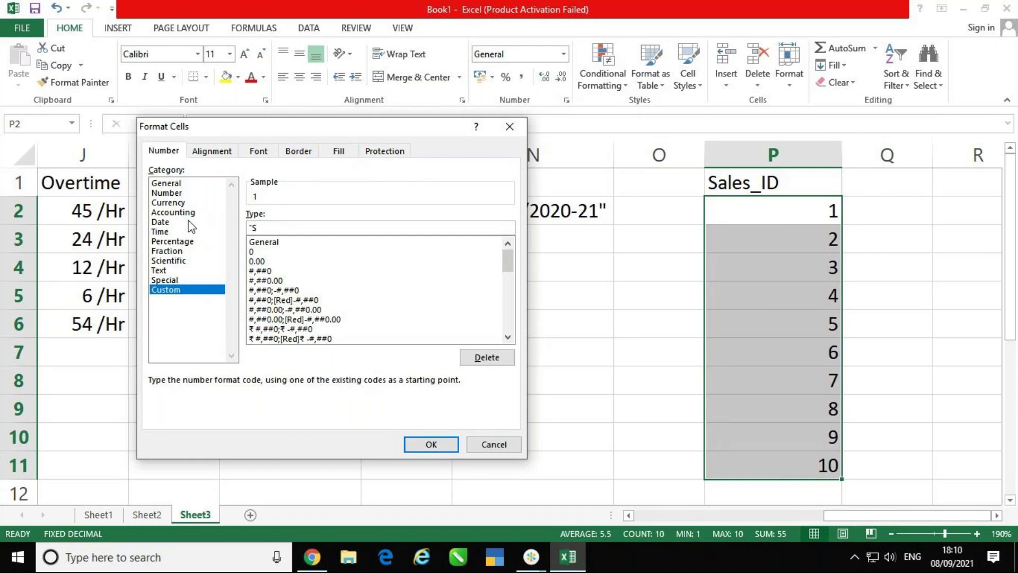
type("\"000\"")
type("/2020")
type("-21\"")
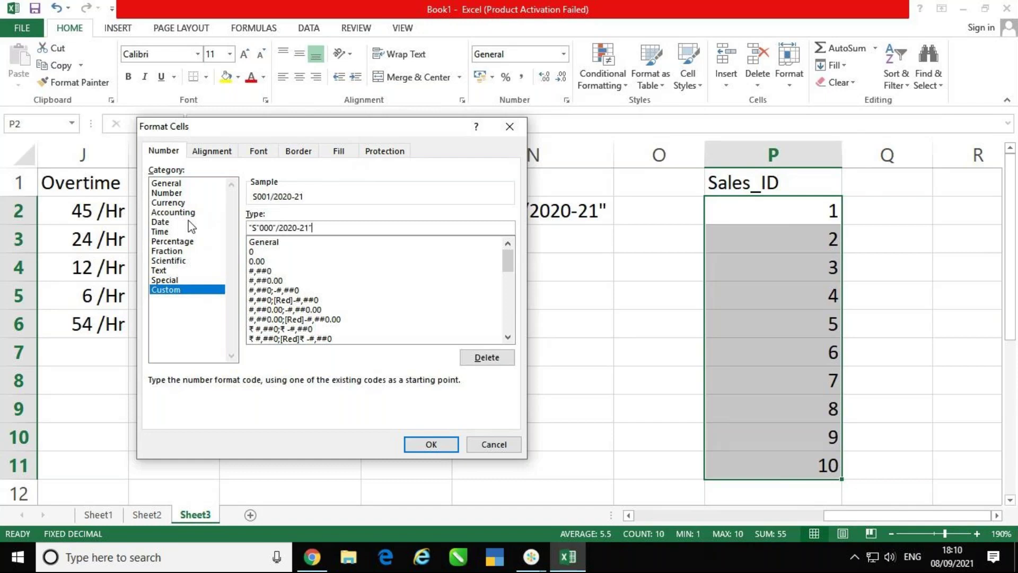
left_click(430, 447)
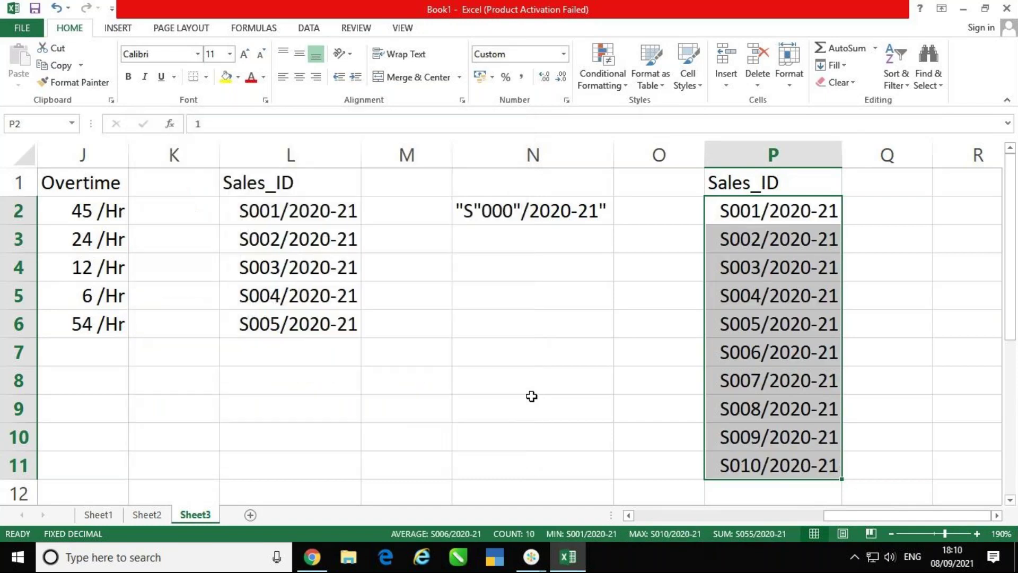
left_click(531, 396)
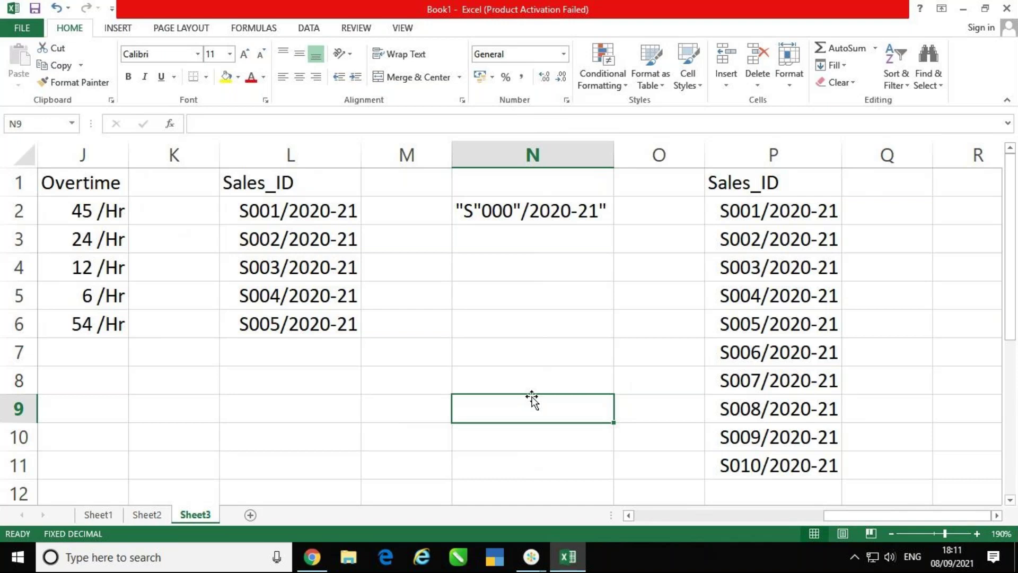
Step: Zoom out and autofit columns B and C so every ICA Emp_ID shows in full
key("Left")
key("Left")
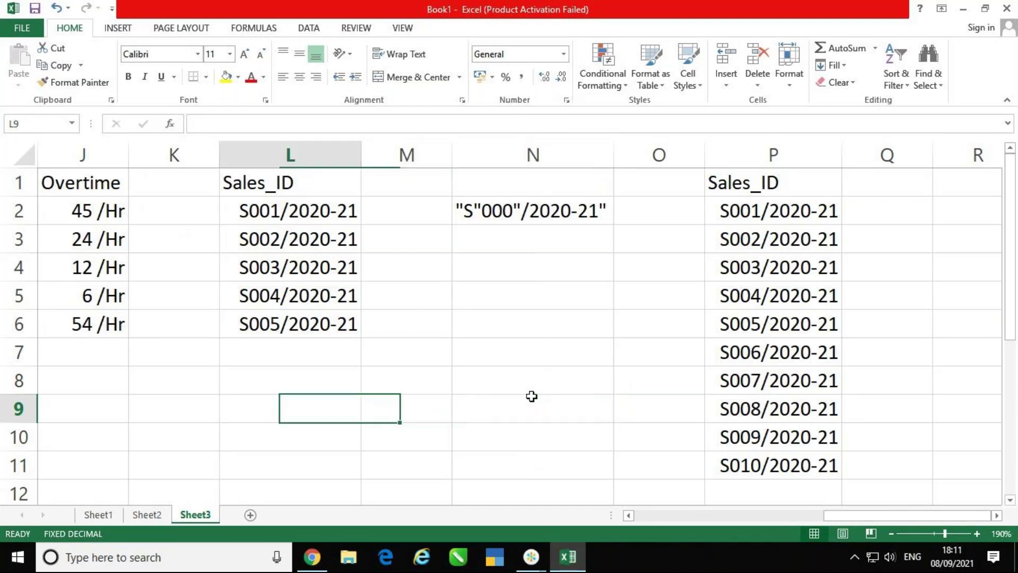
key("Left")
key("Left")
key("Left")
key("Left")
key("Left")
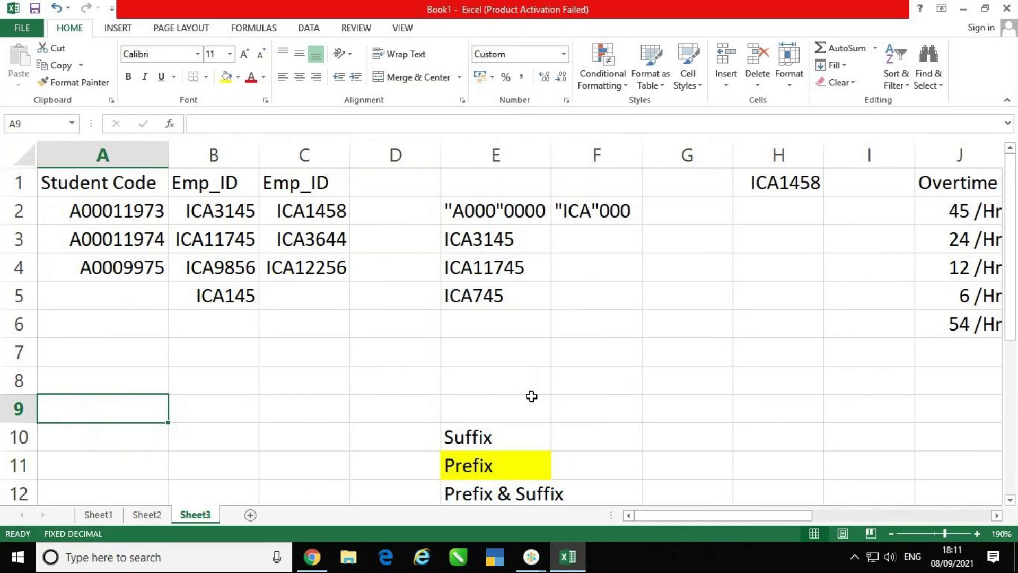
left_click(890, 533)
left_click(890, 533)
left_click(890, 534)
left_click(890, 533)
left_click(890, 533)
left_click(890, 534)
left_click(755, 402)
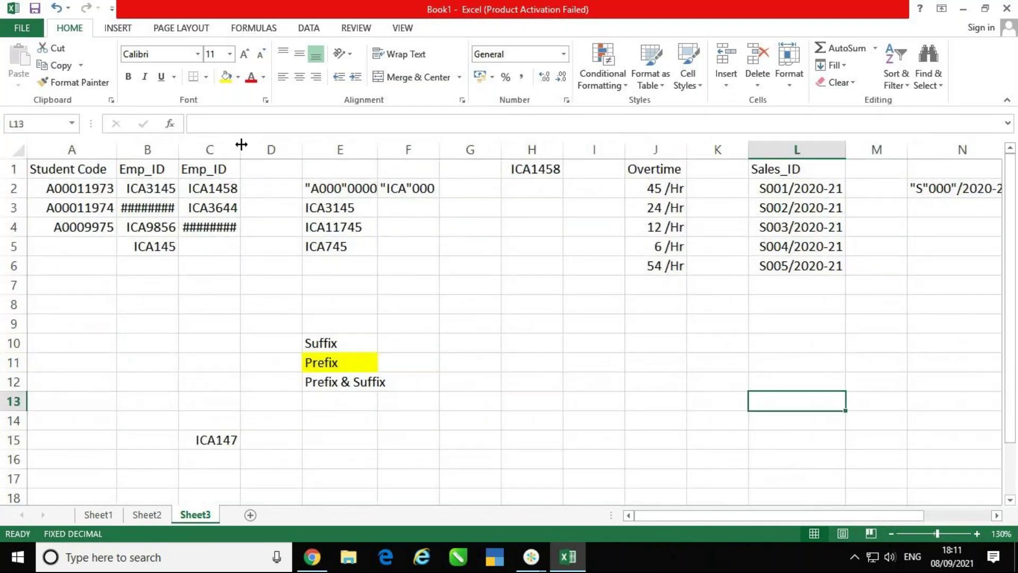
double_click(241, 150)
double_click(176, 147)
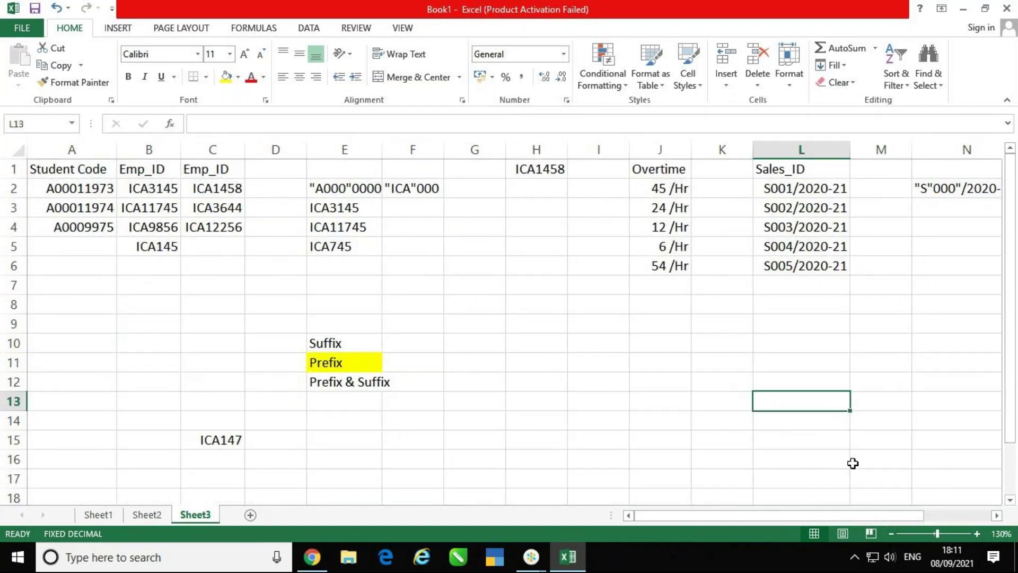
Step: Review the Sales_ID list at a readable zoom, then switch to Sheet2
left_click(977, 533)
left_click(977, 533)
left_click_drag(896, 515, 778, 509)
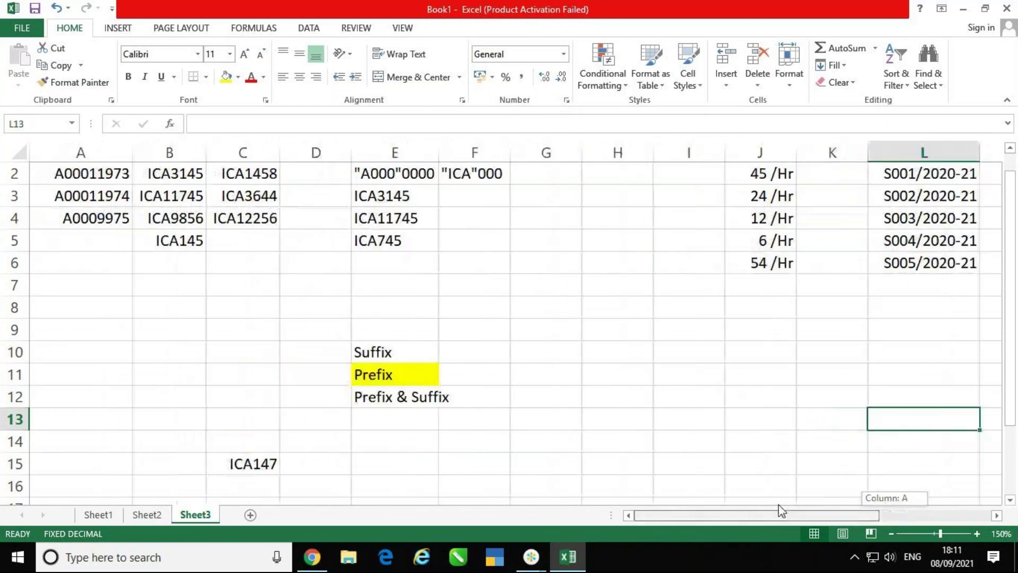
scroll(754, 450, "up", 1)
left_click(720, 412)
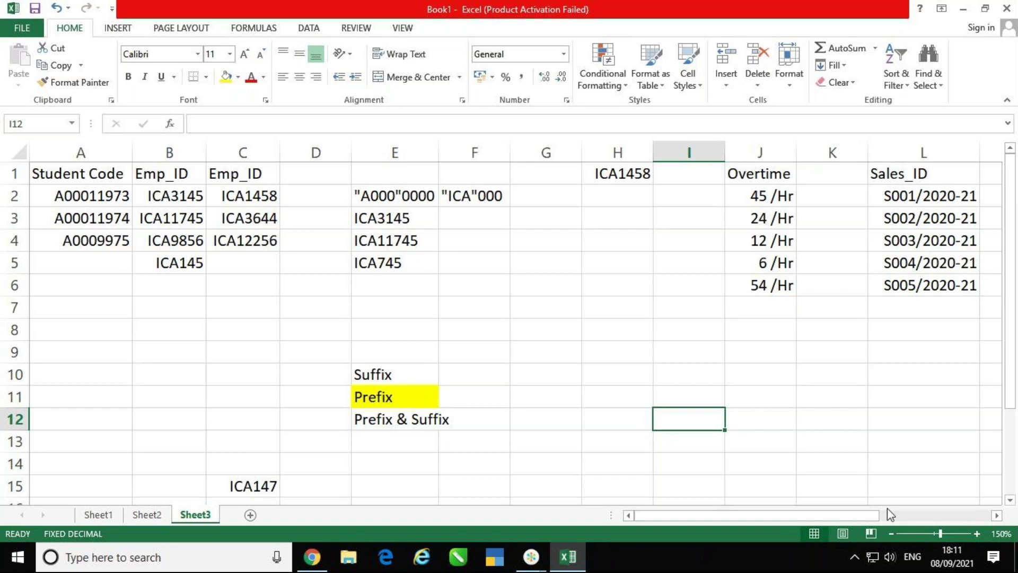
left_click(996, 515)
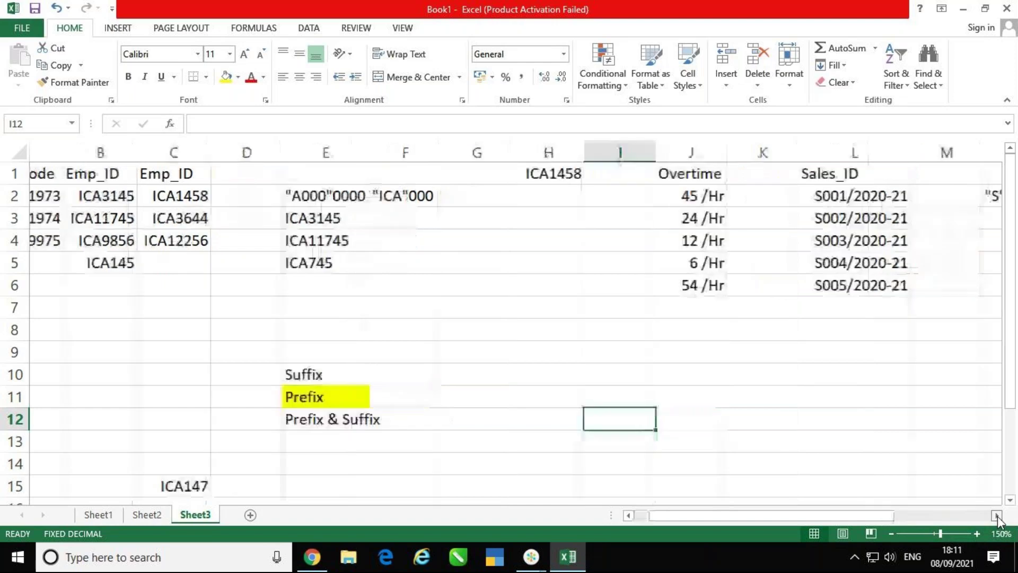
left_click(874, 384)
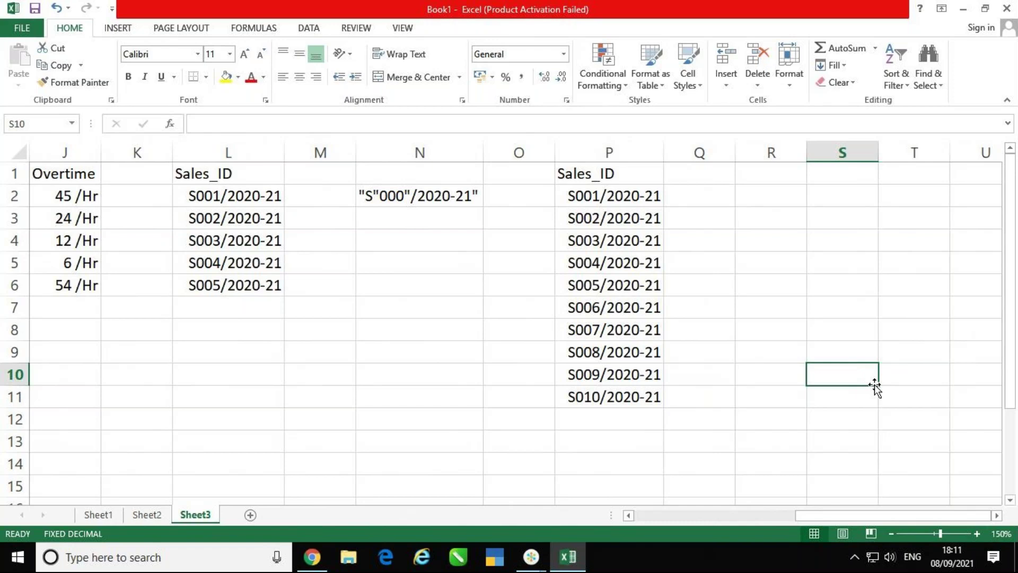
left_click(152, 513)
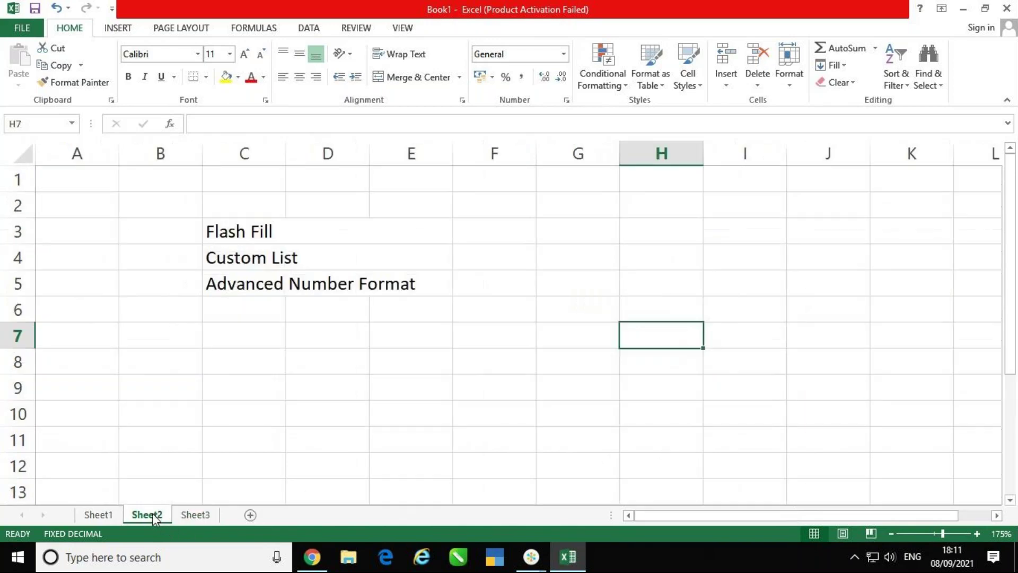
Step: Go to Sheet1, then close Excel without saving the workbook
left_click(107, 514)
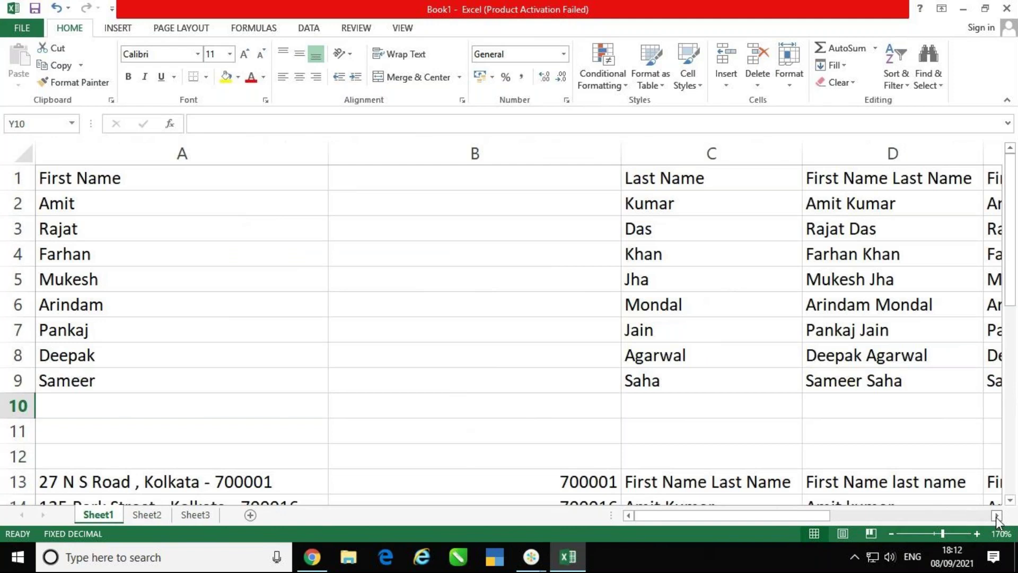
left_click_drag(997, 516, 973, 518)
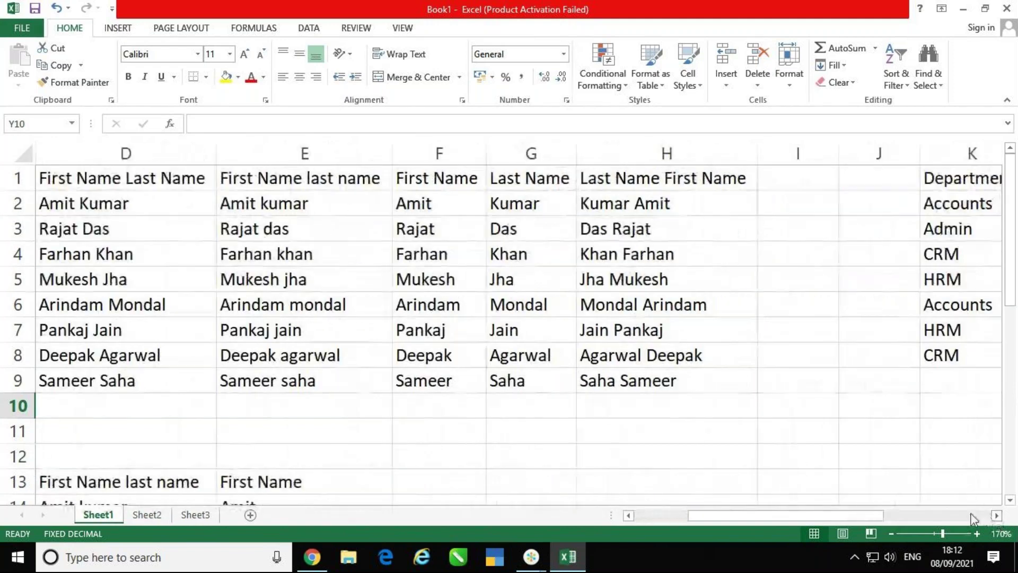
left_click(628, 515)
left_click(672, 474)
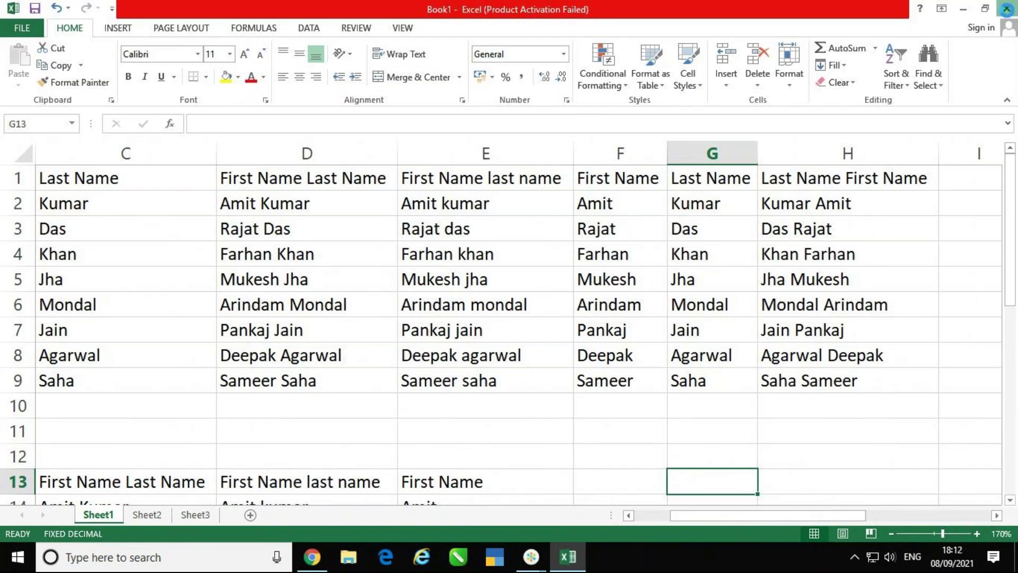
left_click(1006, 8)
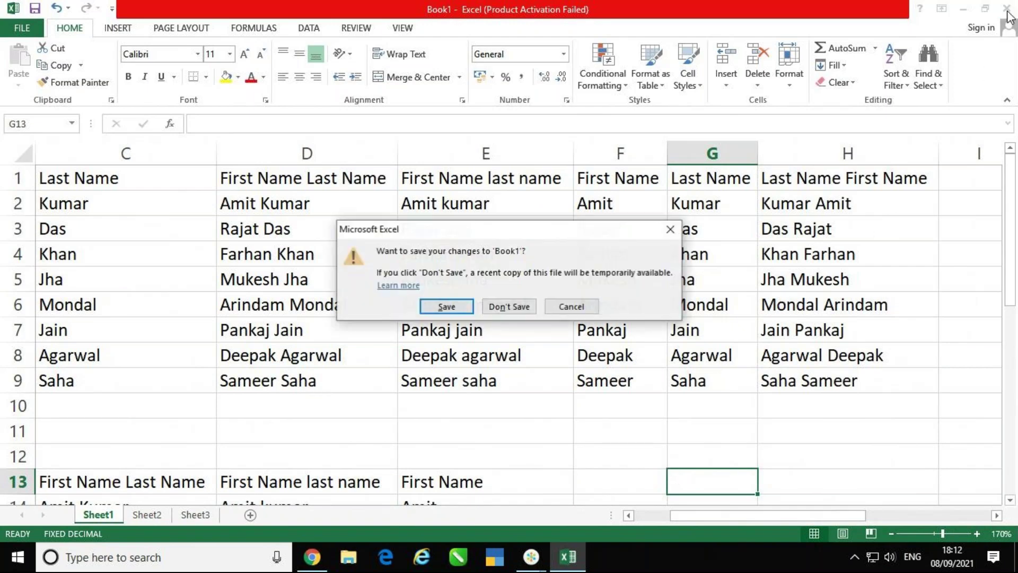
left_click(510, 307)
Step: Refresh the desktop and return to the GoToMeeting Hub page in Chrome
right_click(720, 143)
left_click(745, 186)
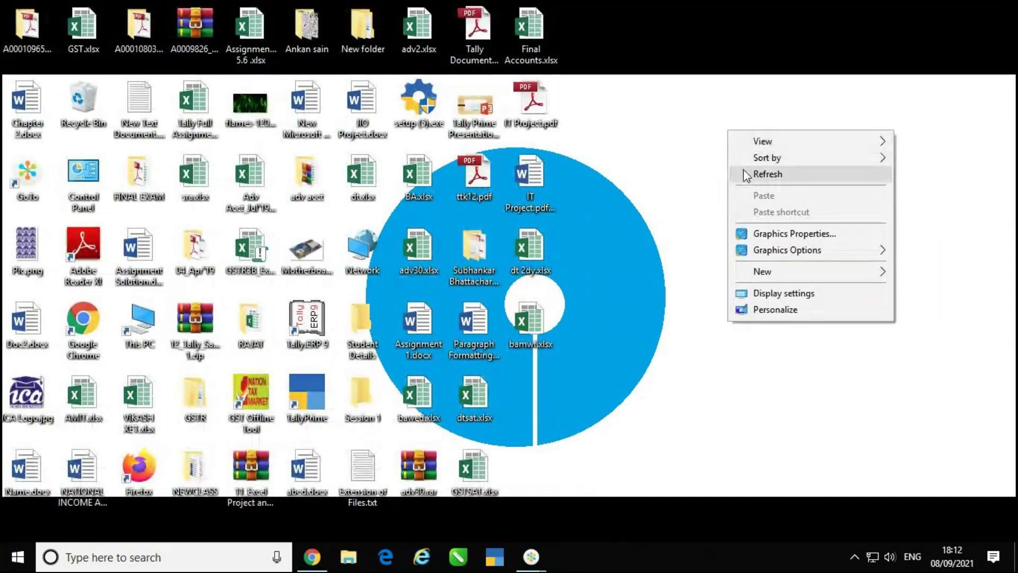
mouse_move(312, 557)
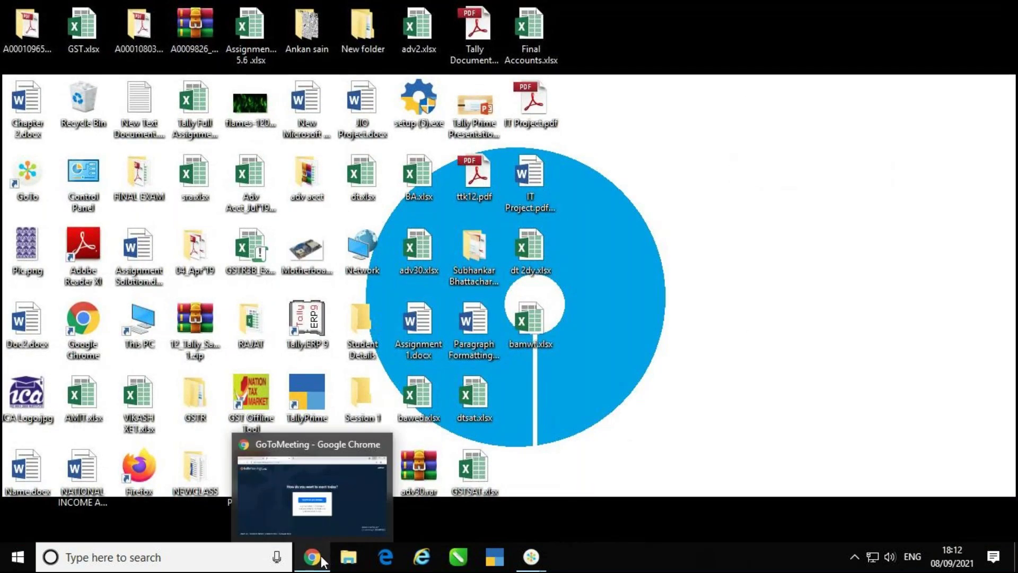
left_click(321, 558)
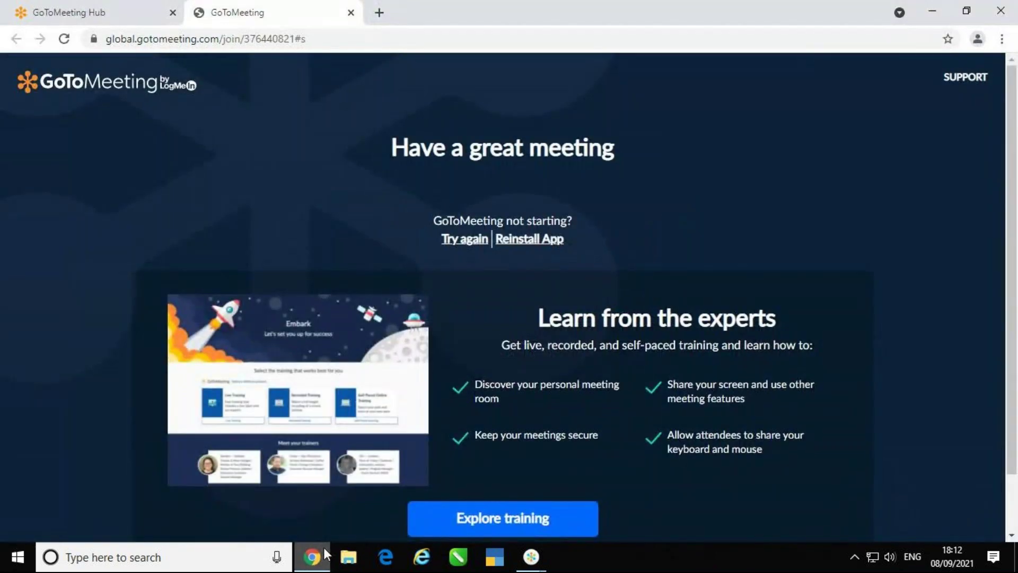
left_click(75, 17)
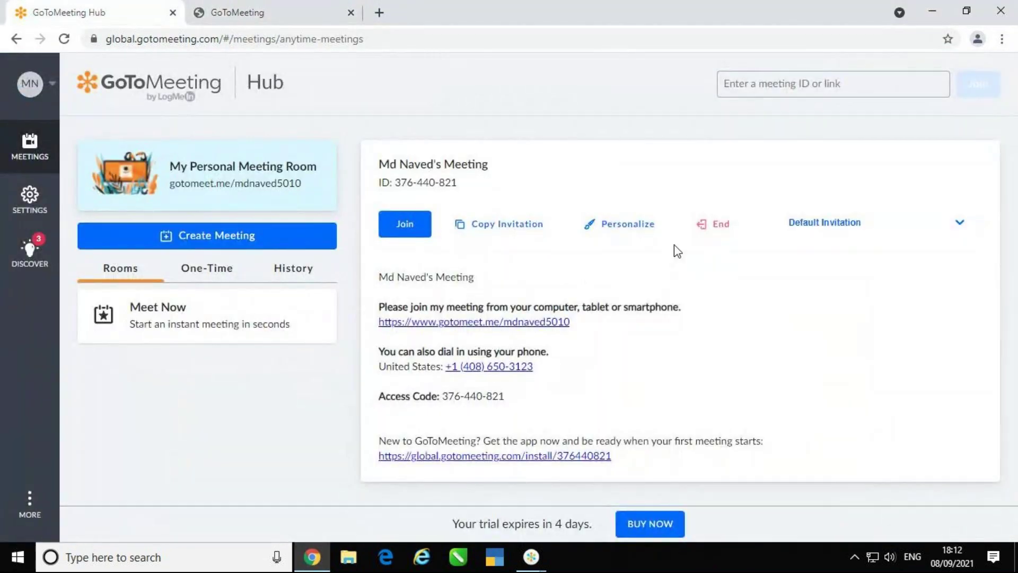